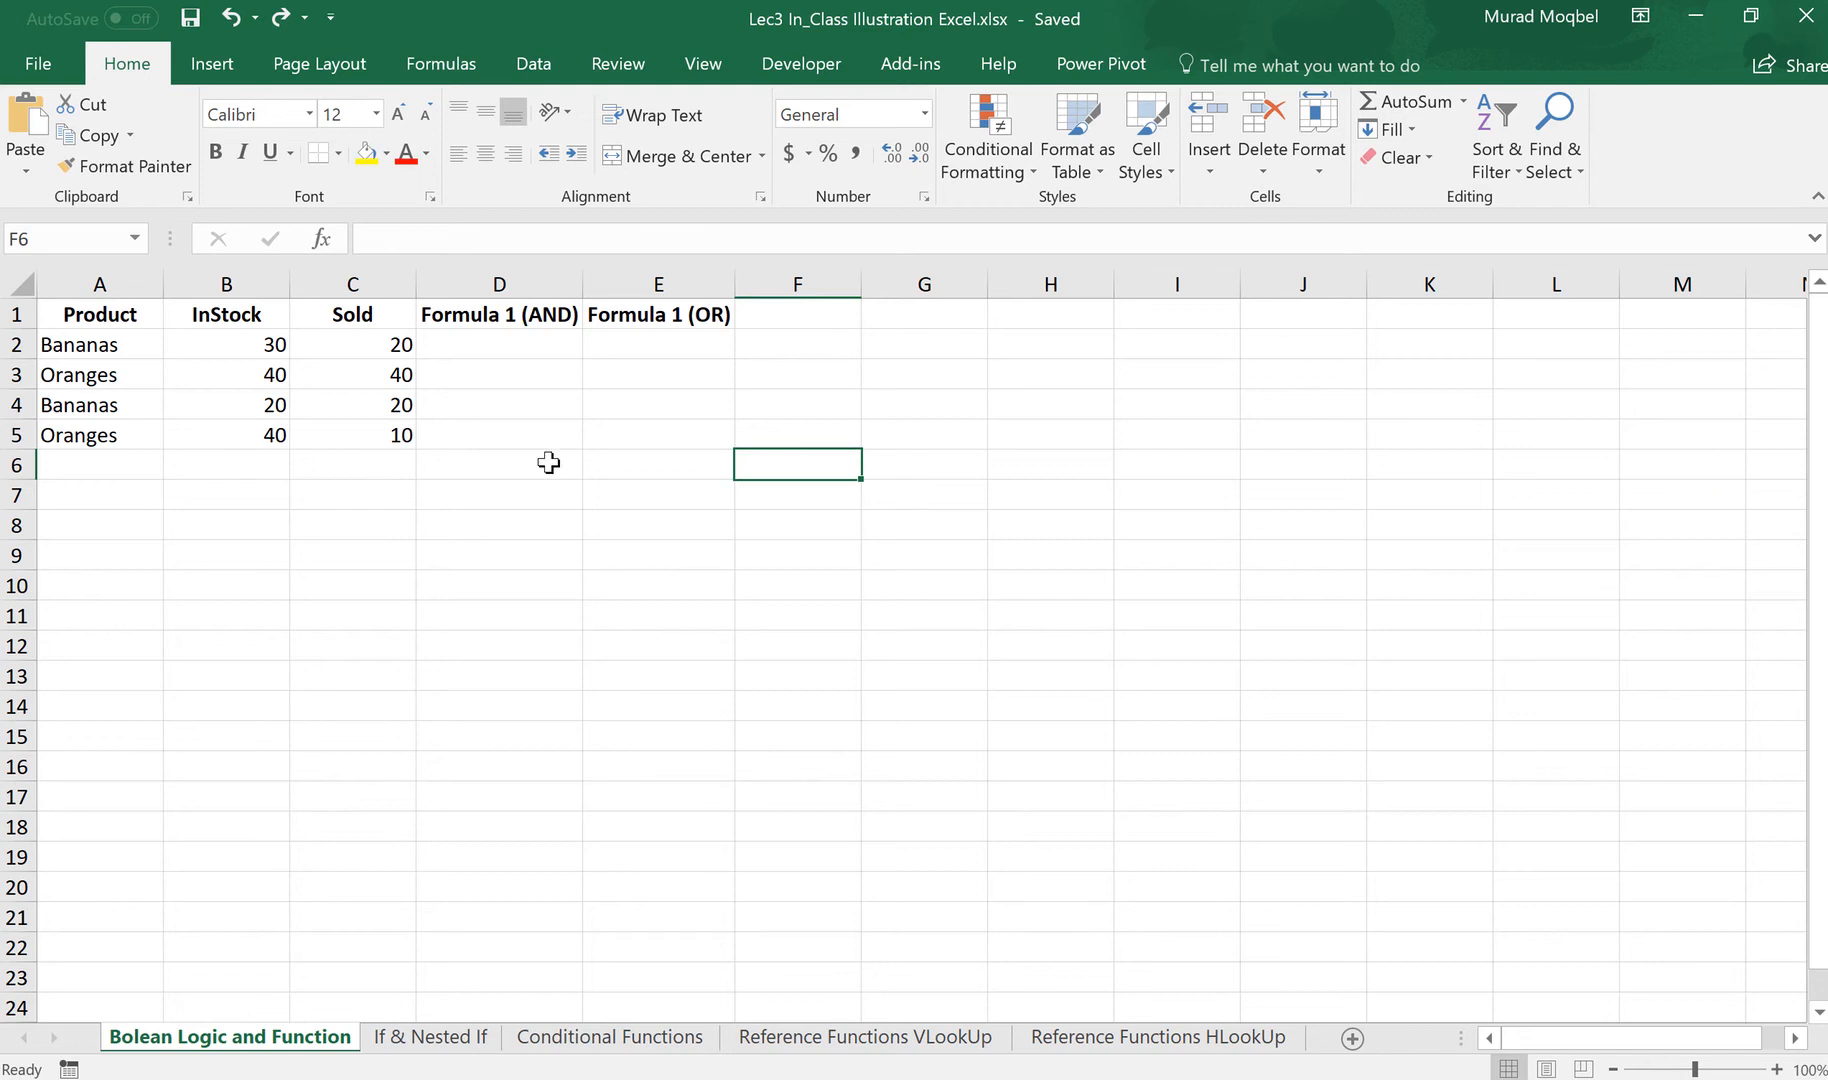
Enter the logical test =1+ 1 = 2+ 0 in empty cell C10 below the product table
click(550, 461)
click(461, 563)
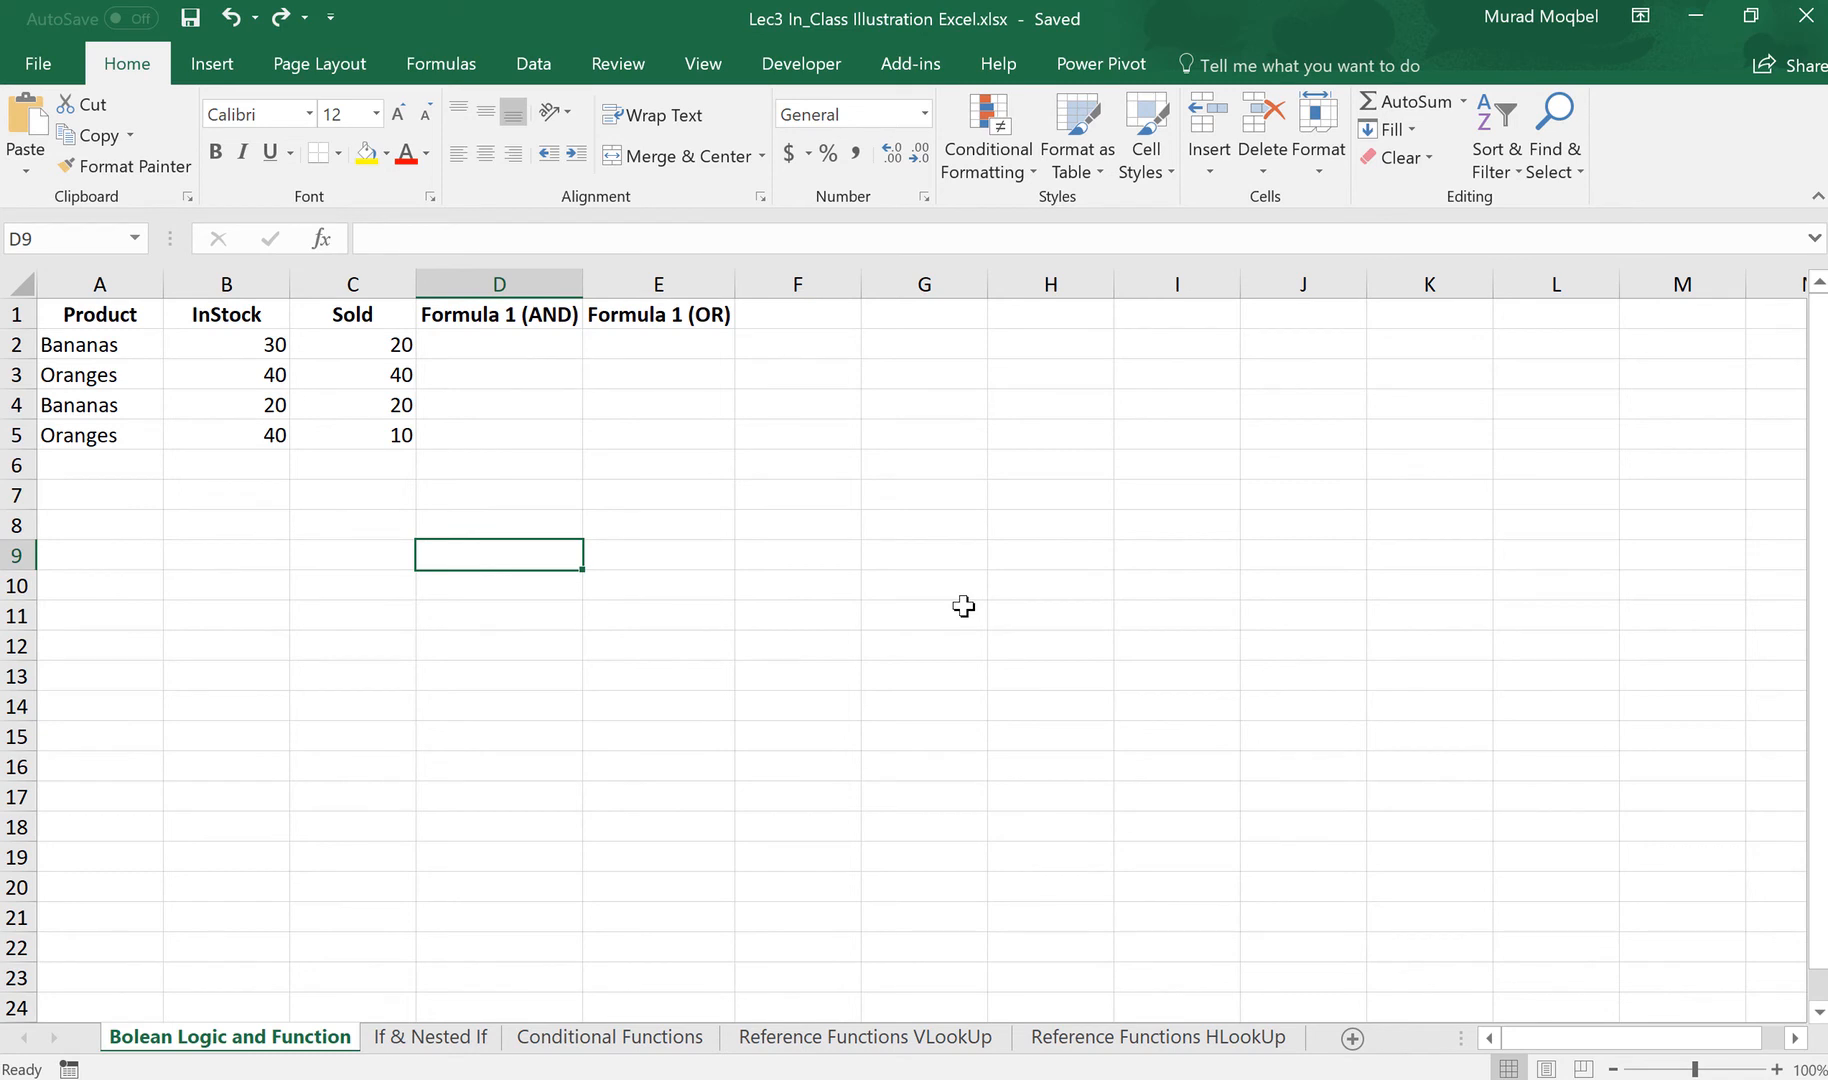
click(314, 585)
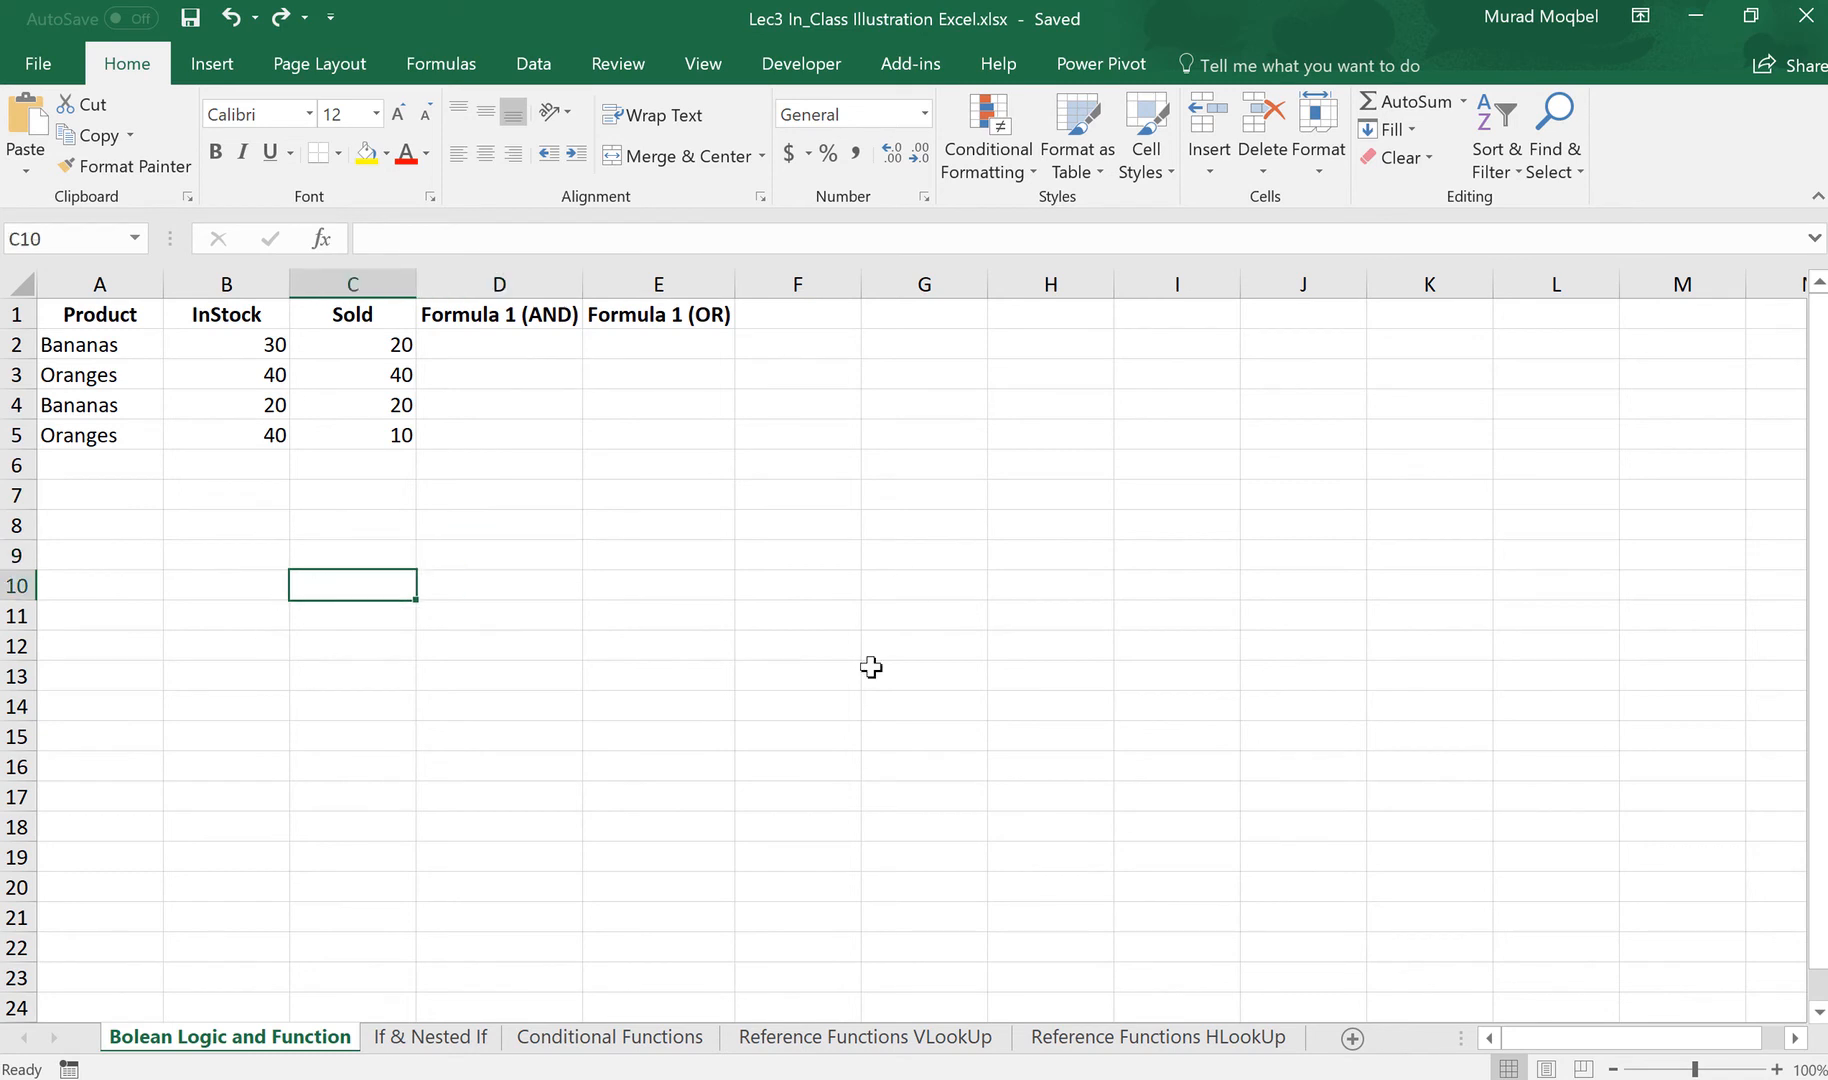
text(=1)
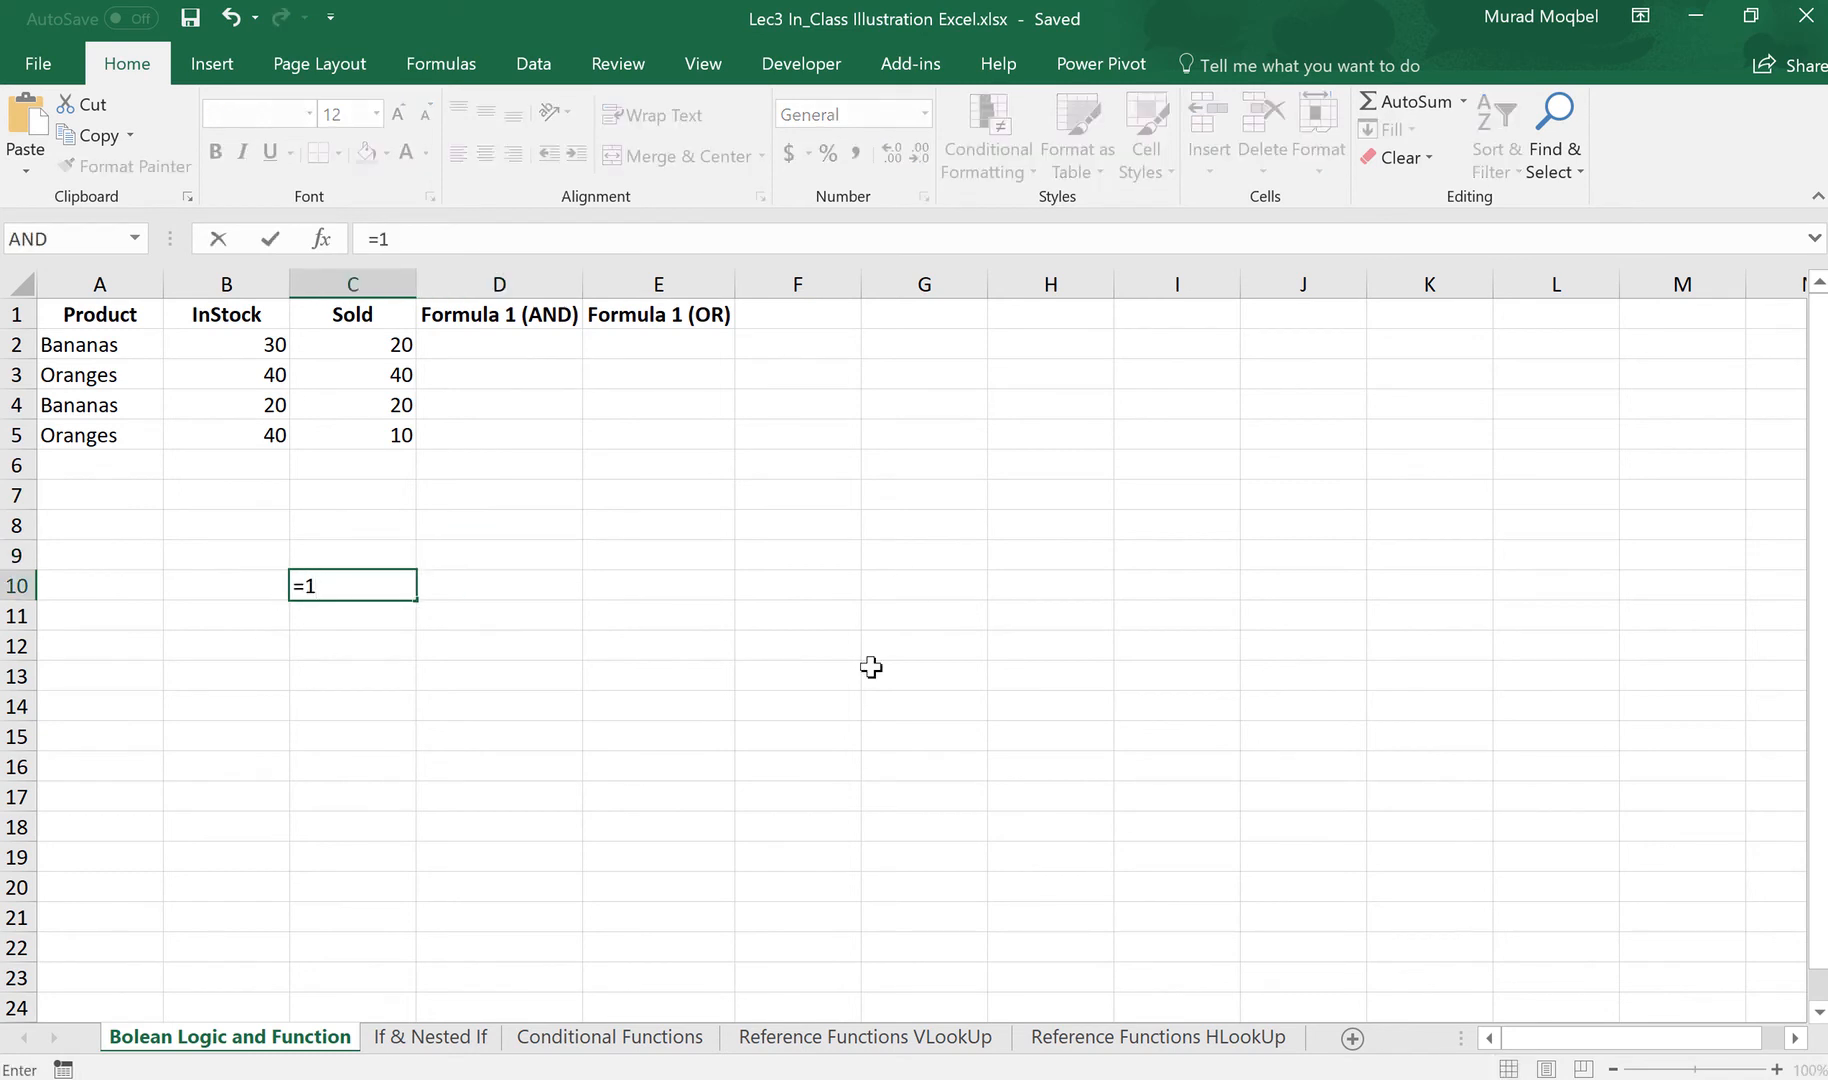
text(+ 1 = 2+ 0)
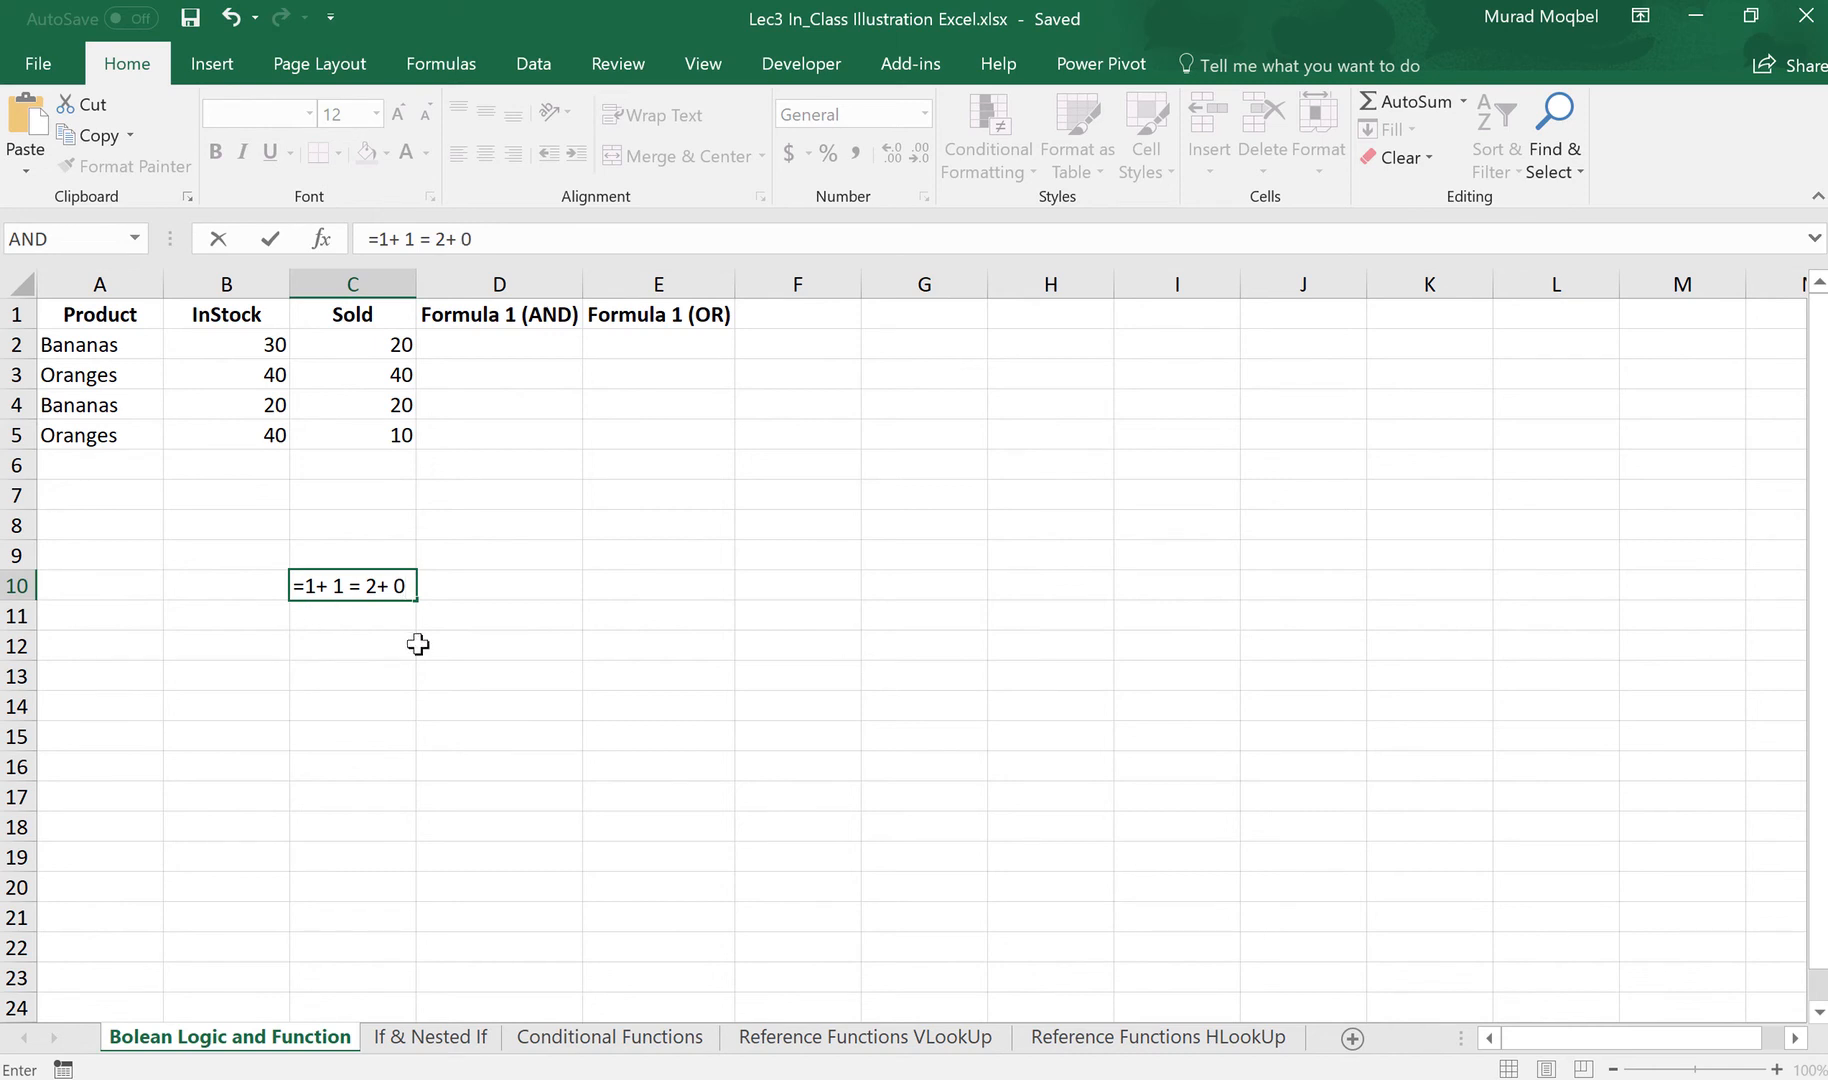
key(Return)
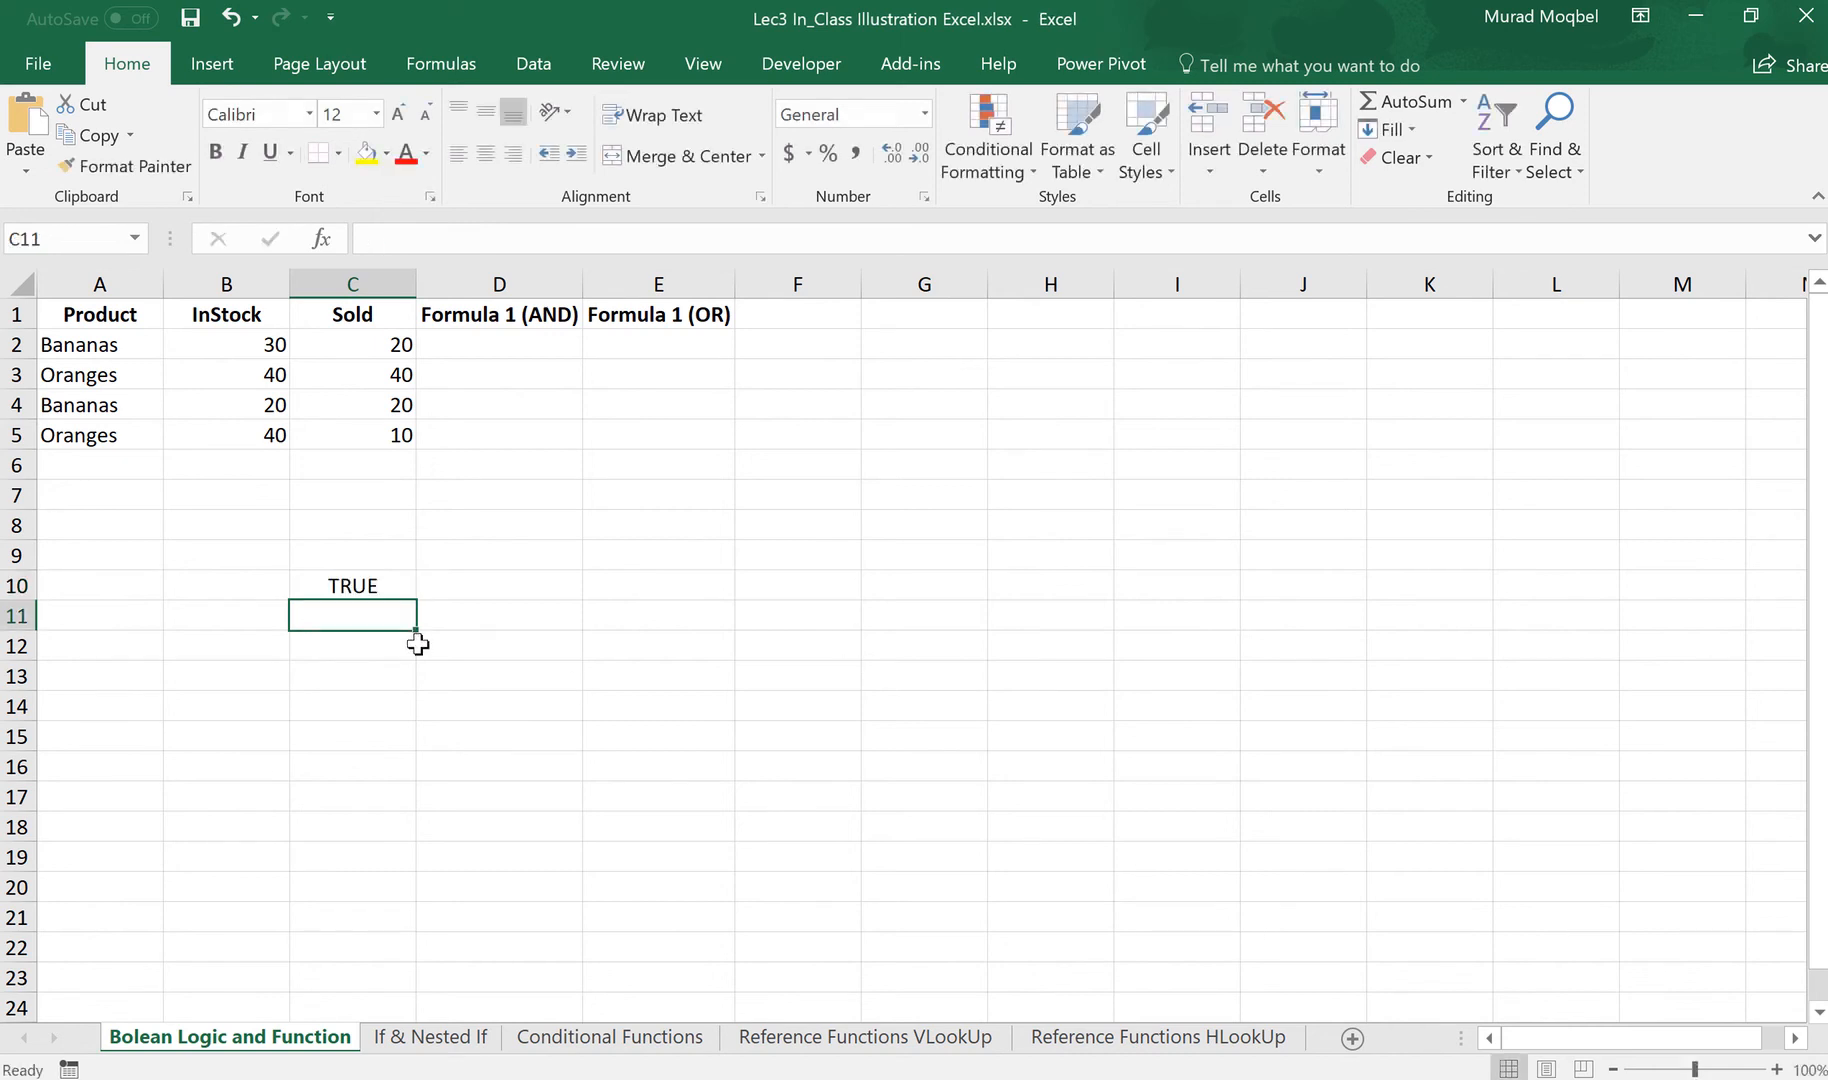
Change the test in cell C10 to =1+ 1 = 2+ 1, evaluate it, and clear the cell's contents
double_click(372, 585)
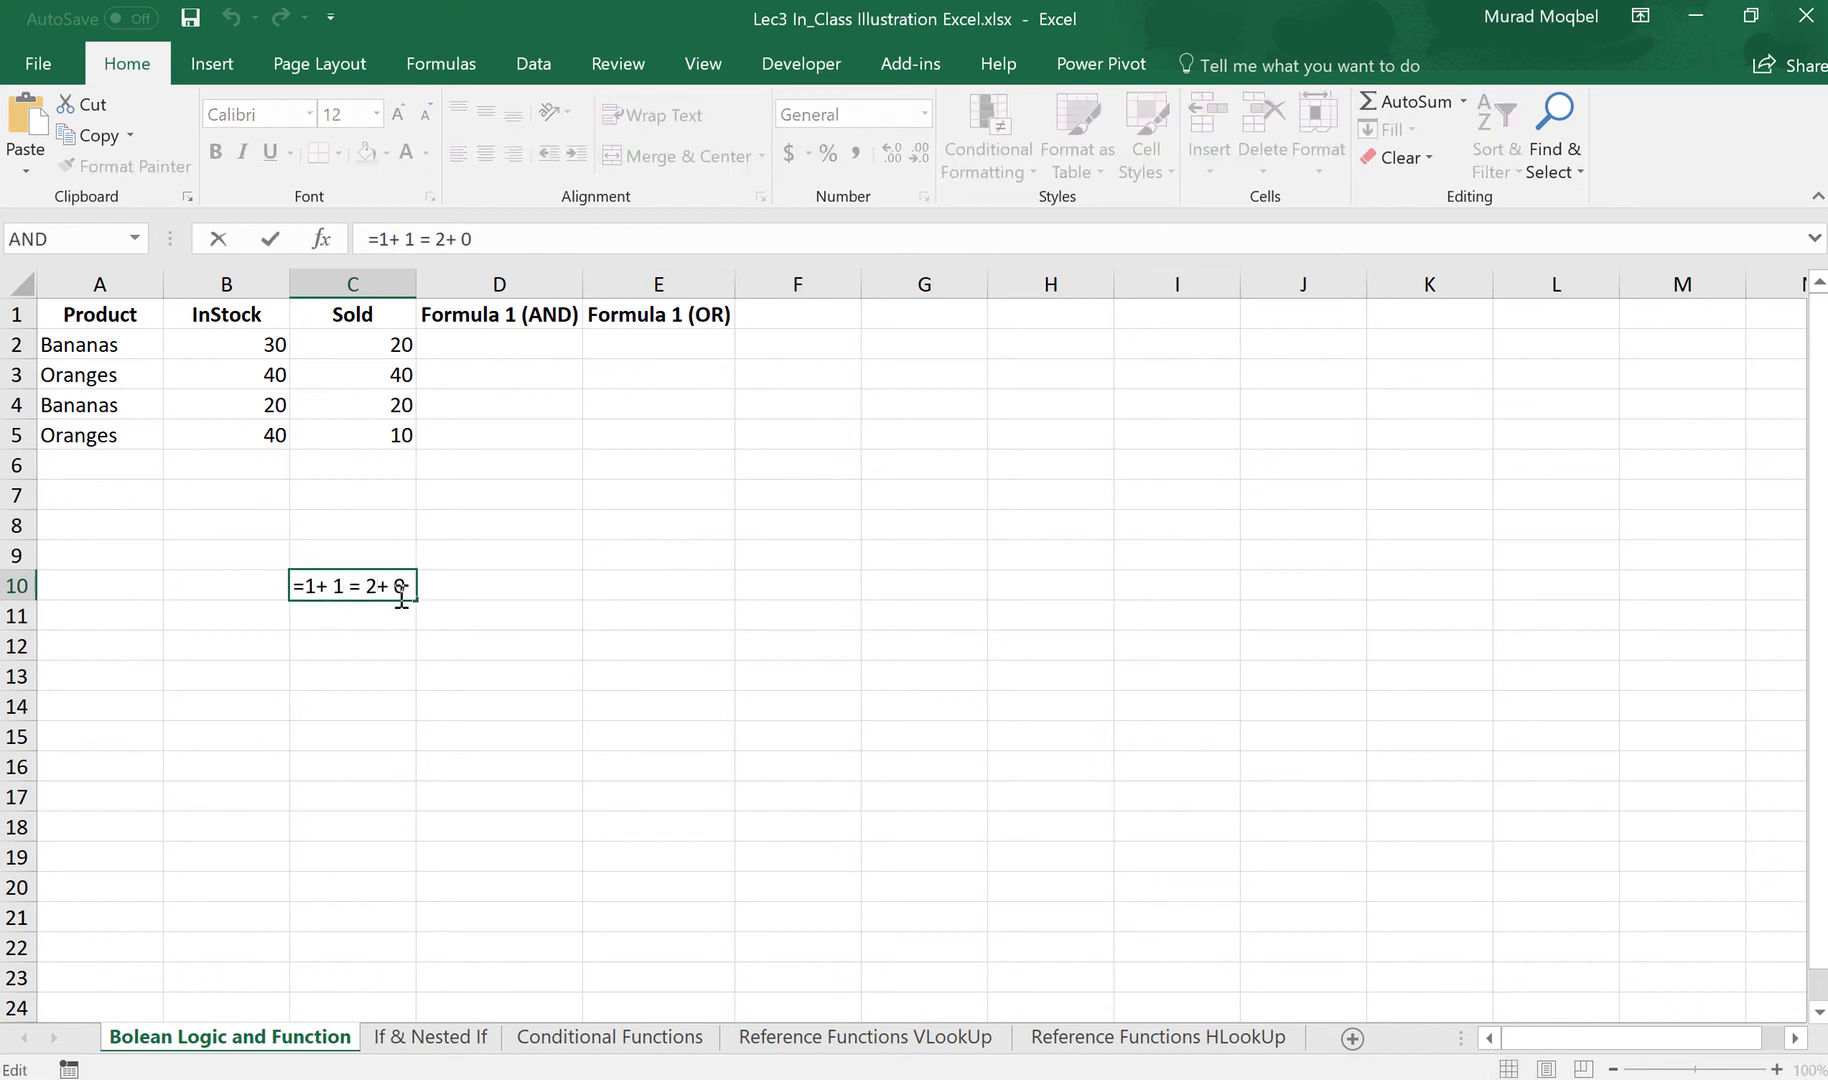
text(1)
drag(344, 585, 381, 583)
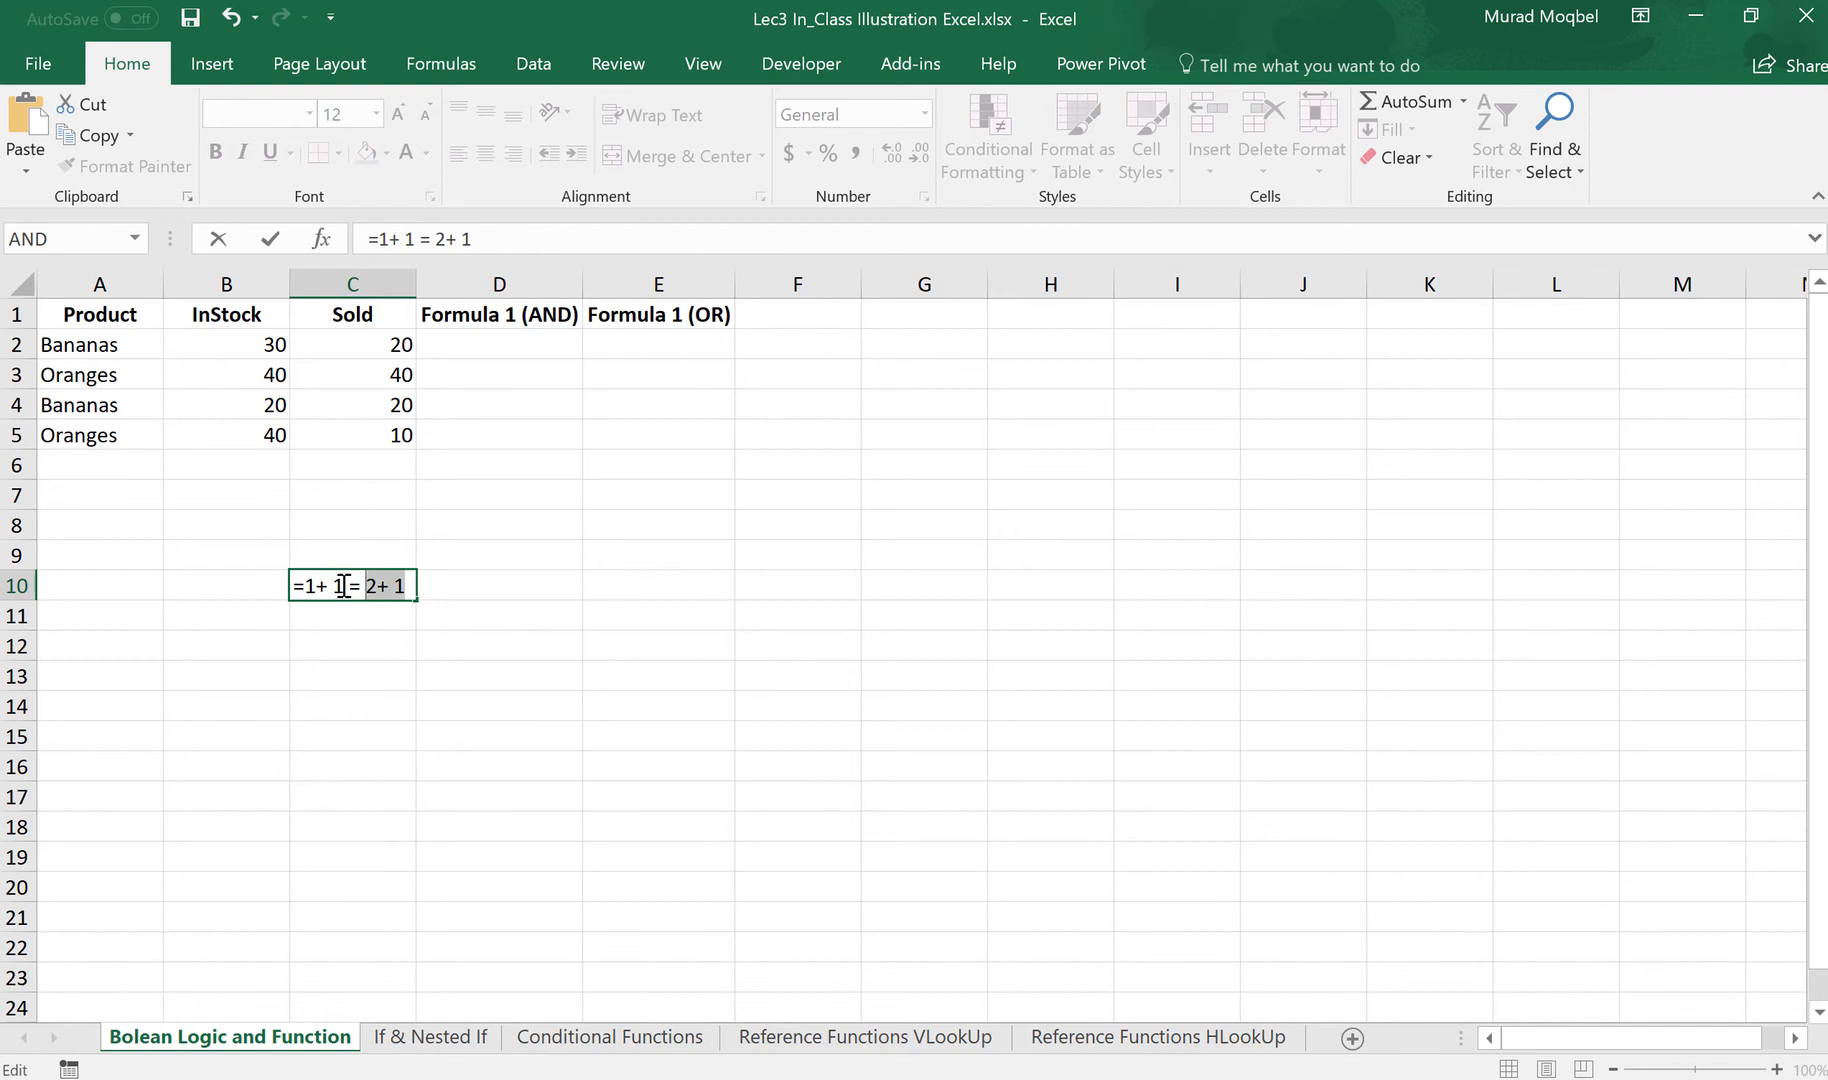
drag(346, 585, 315, 590)
click(390, 585)
key(Return)
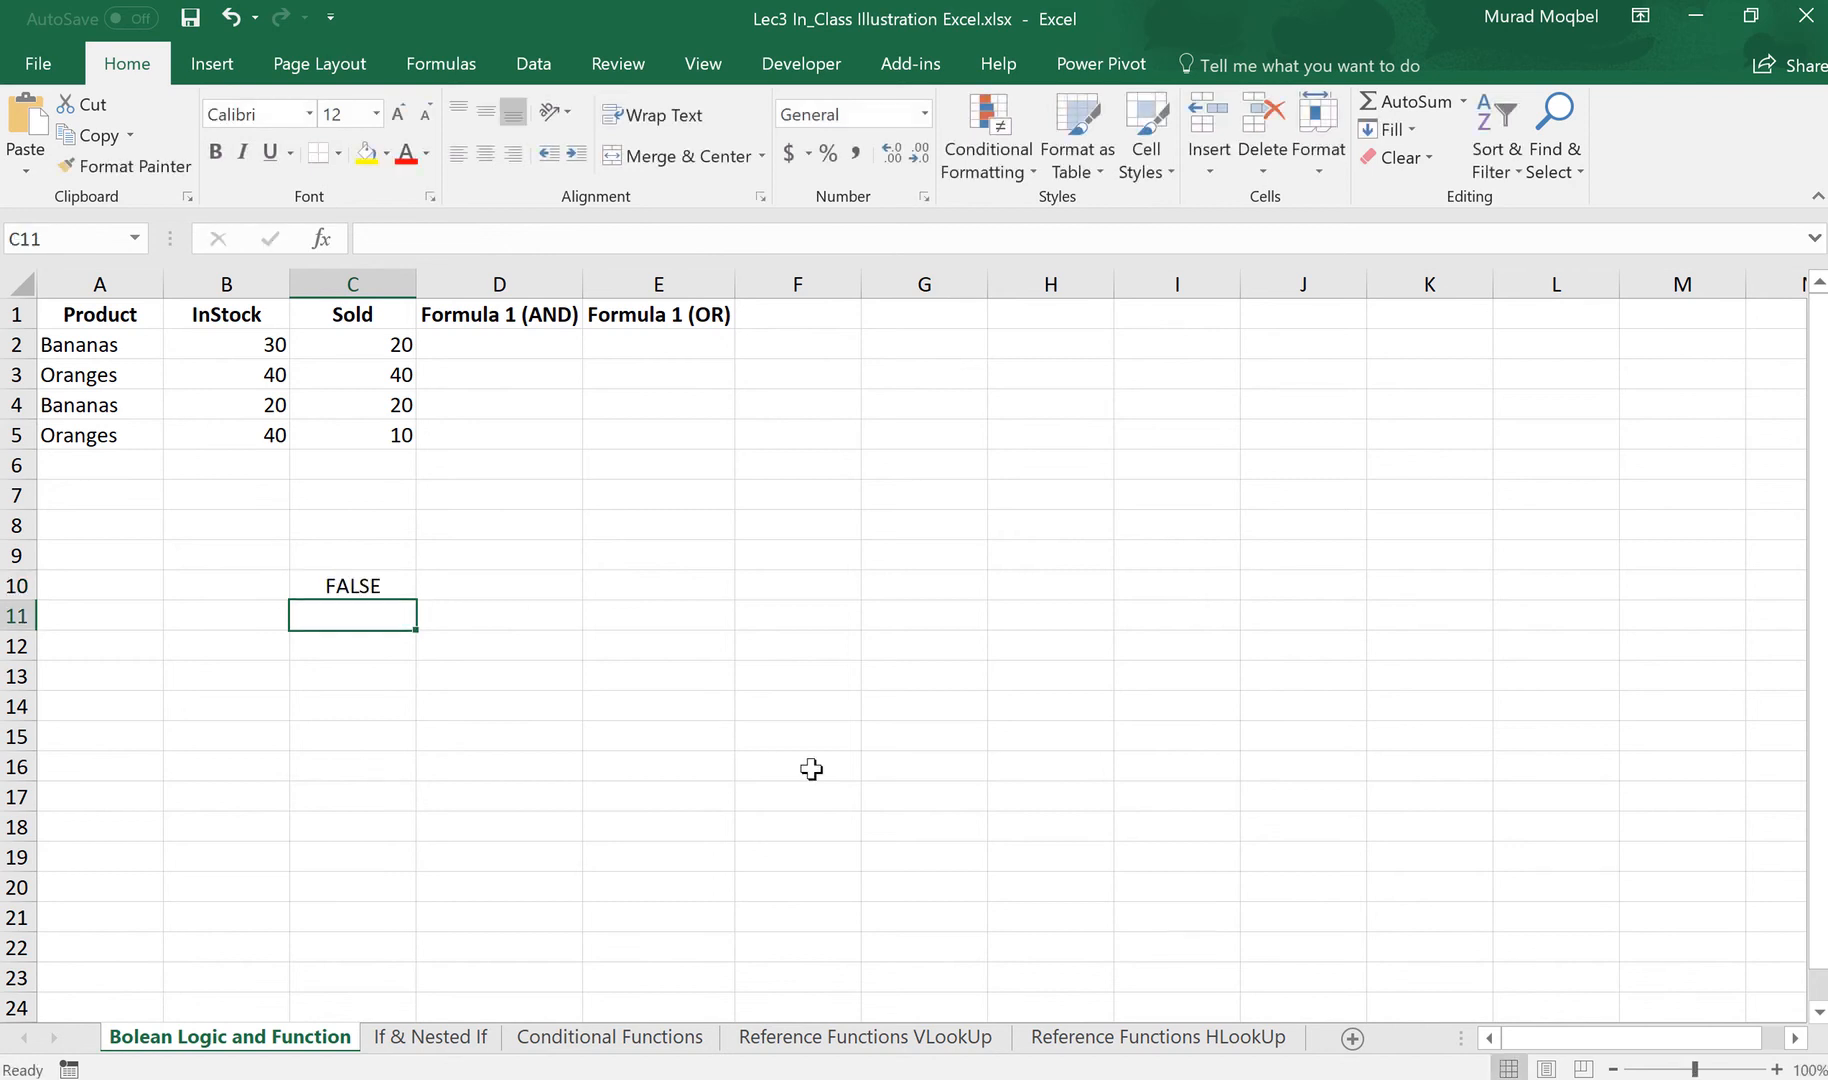
click(342, 586)
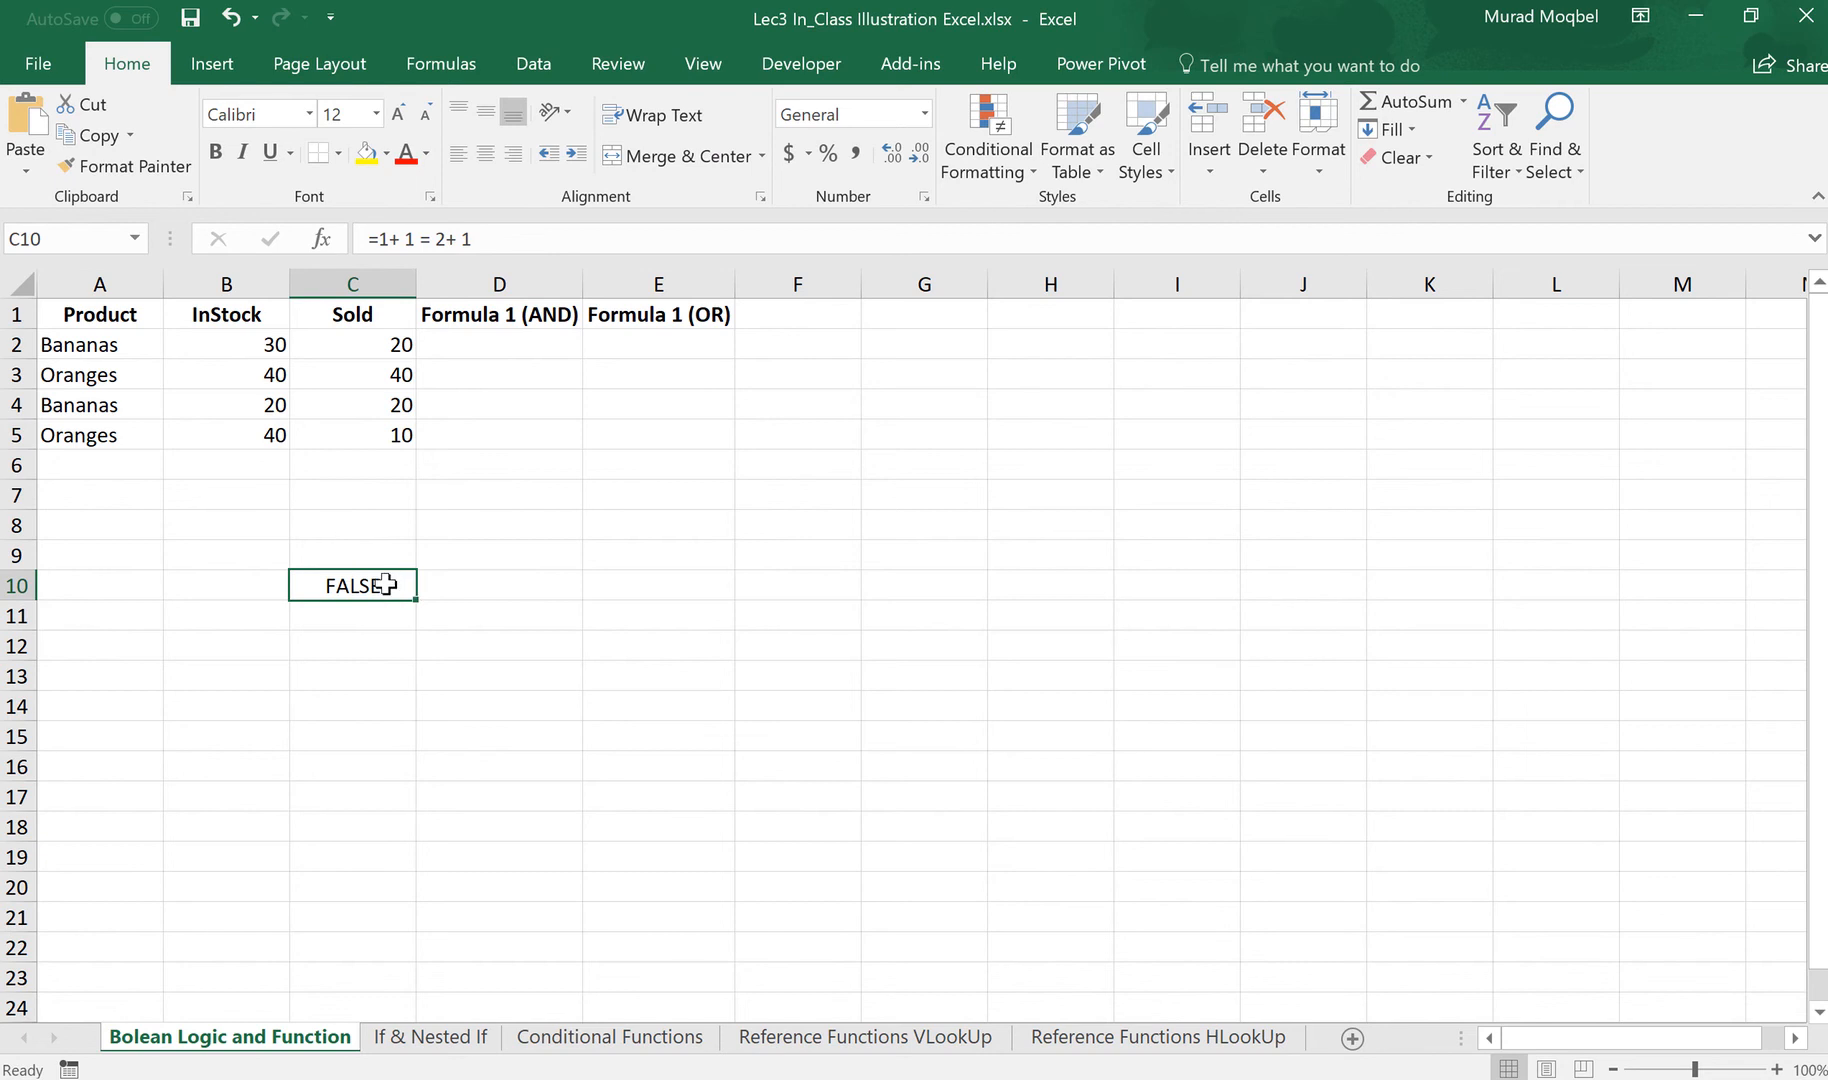
key(BackSpace)
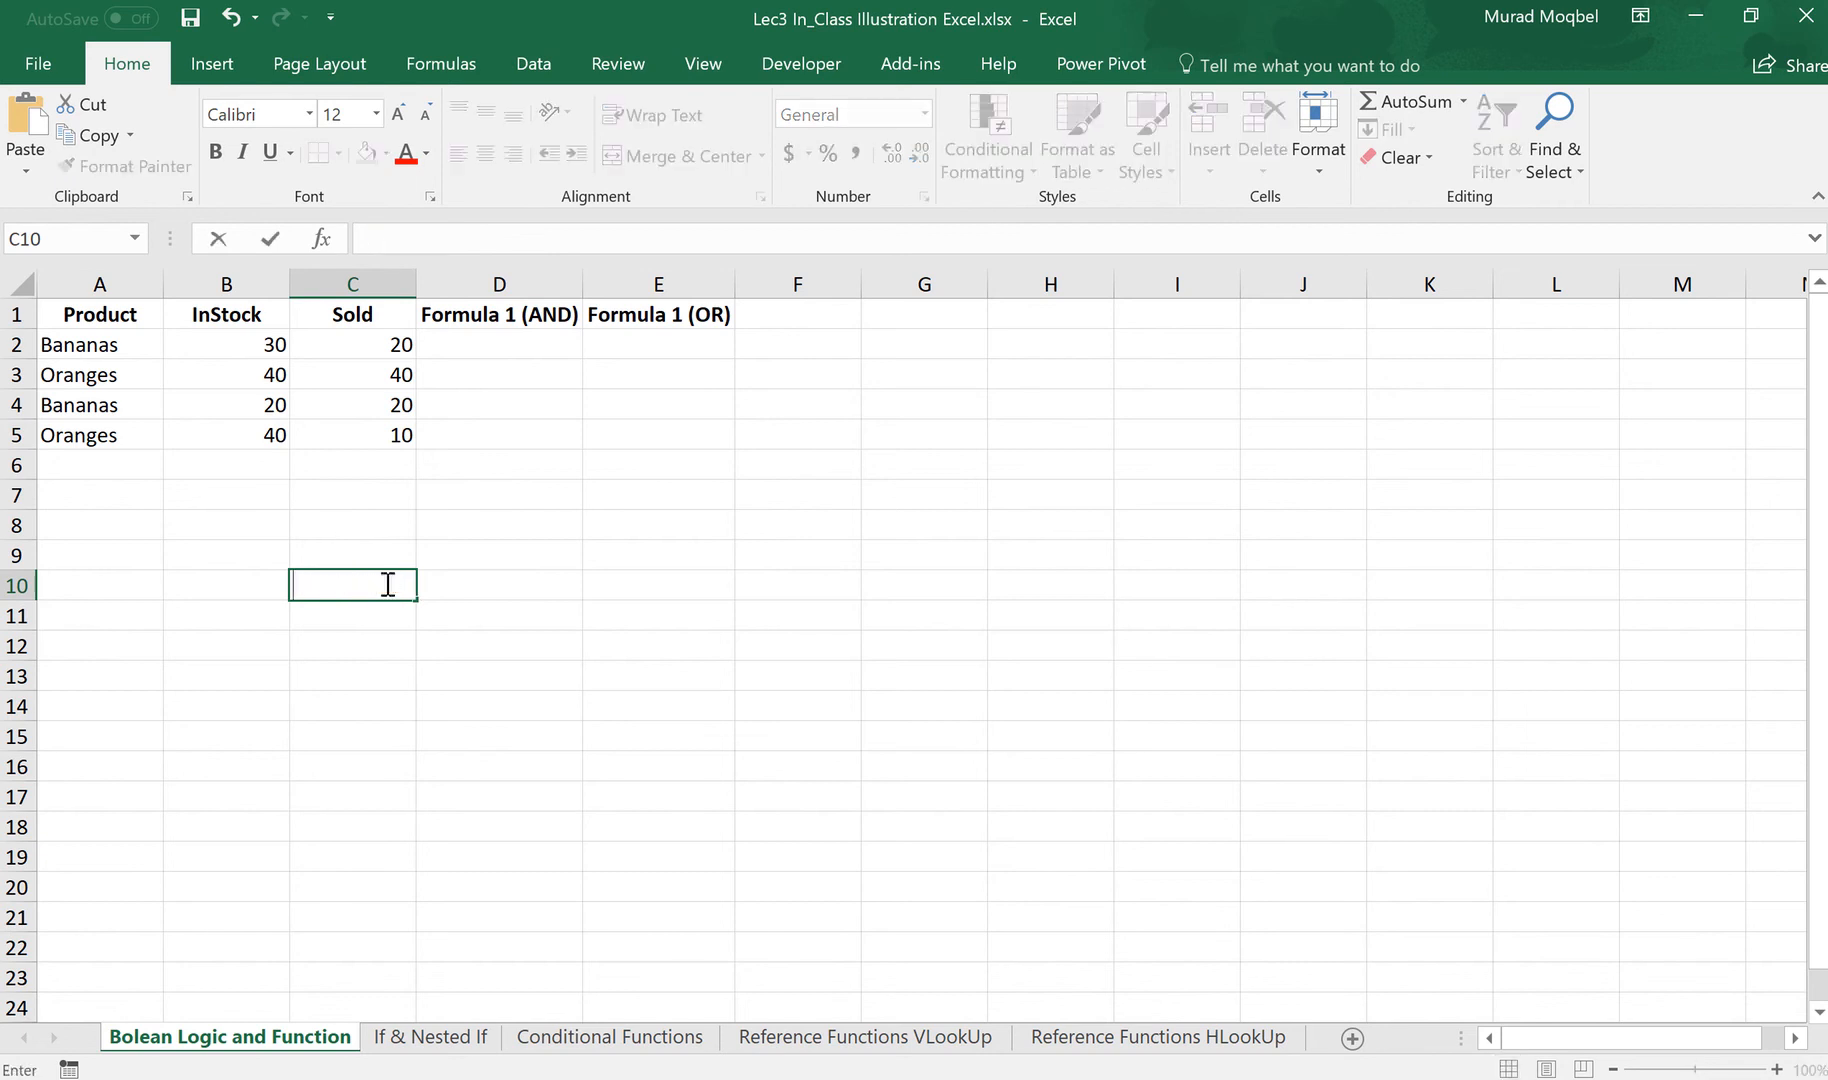
Enter =AND(A2="Bananas", B2>C2) in cell D2 and fill the formula down to D5
click(493, 345)
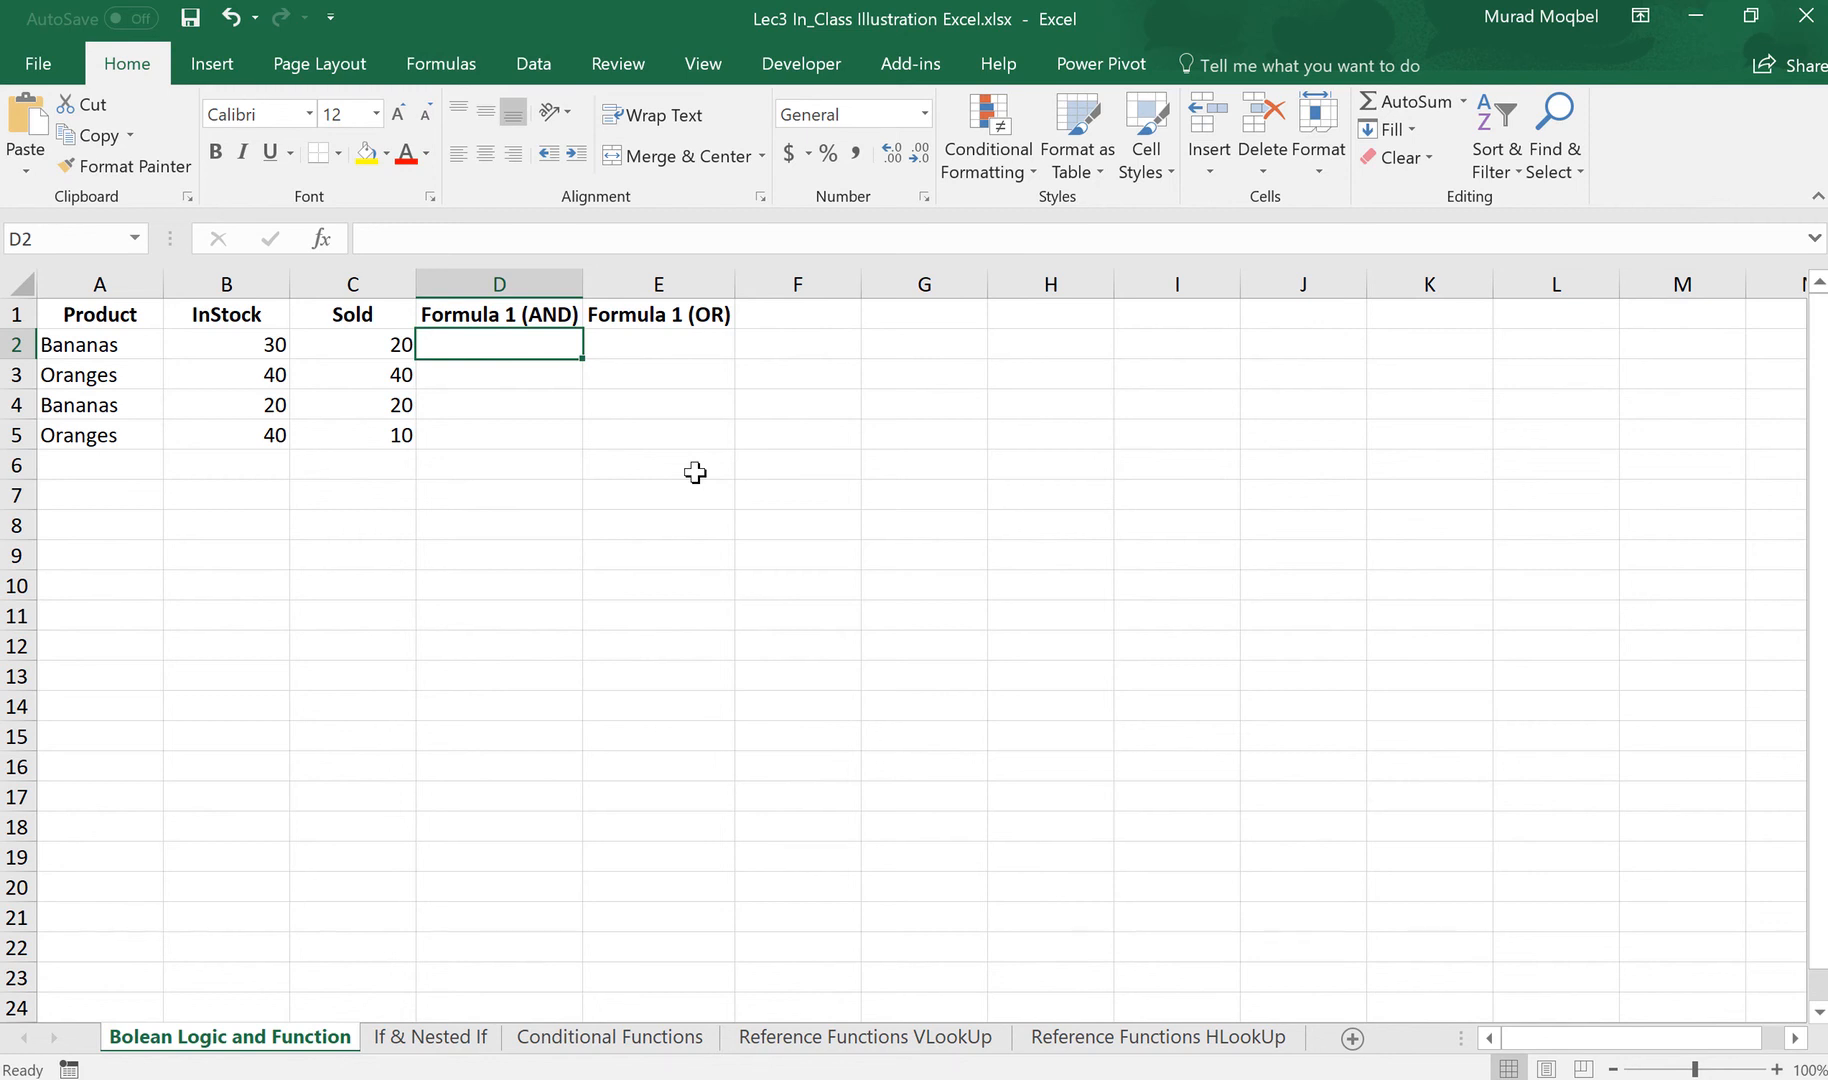
text(=and()
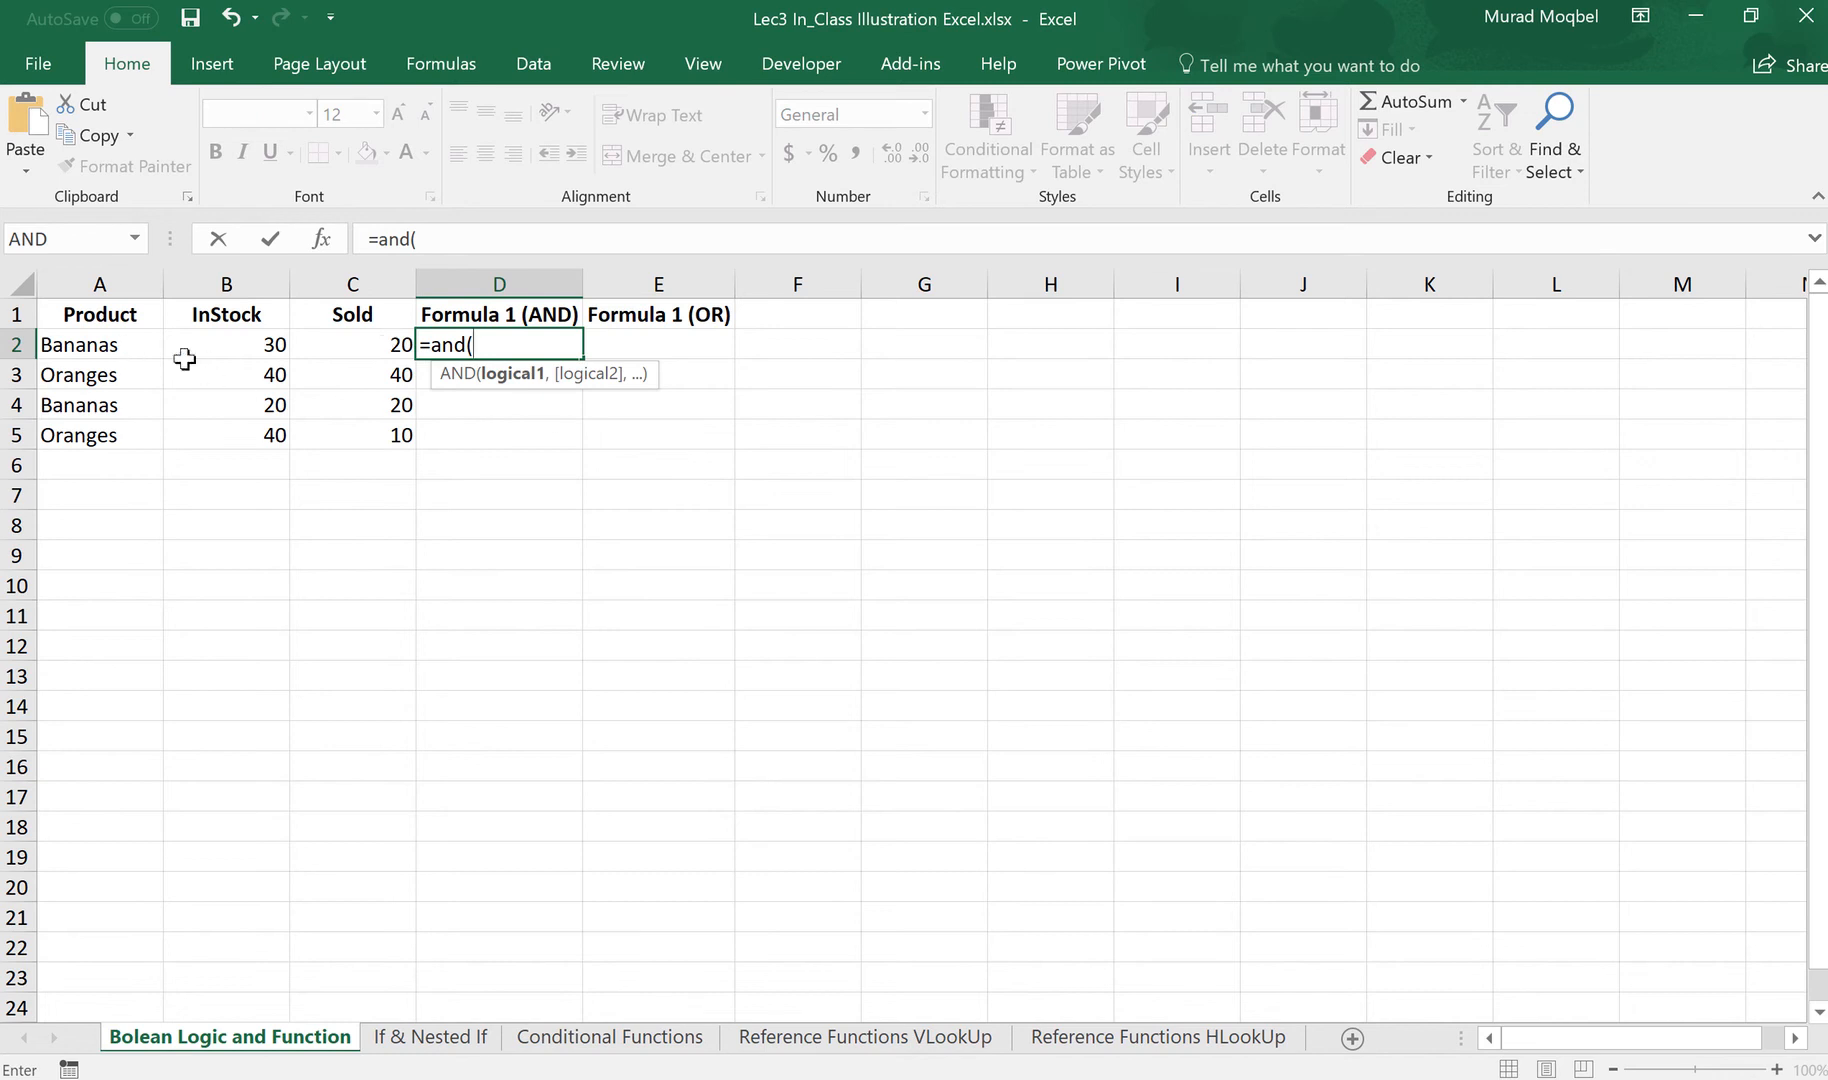
click(134, 344)
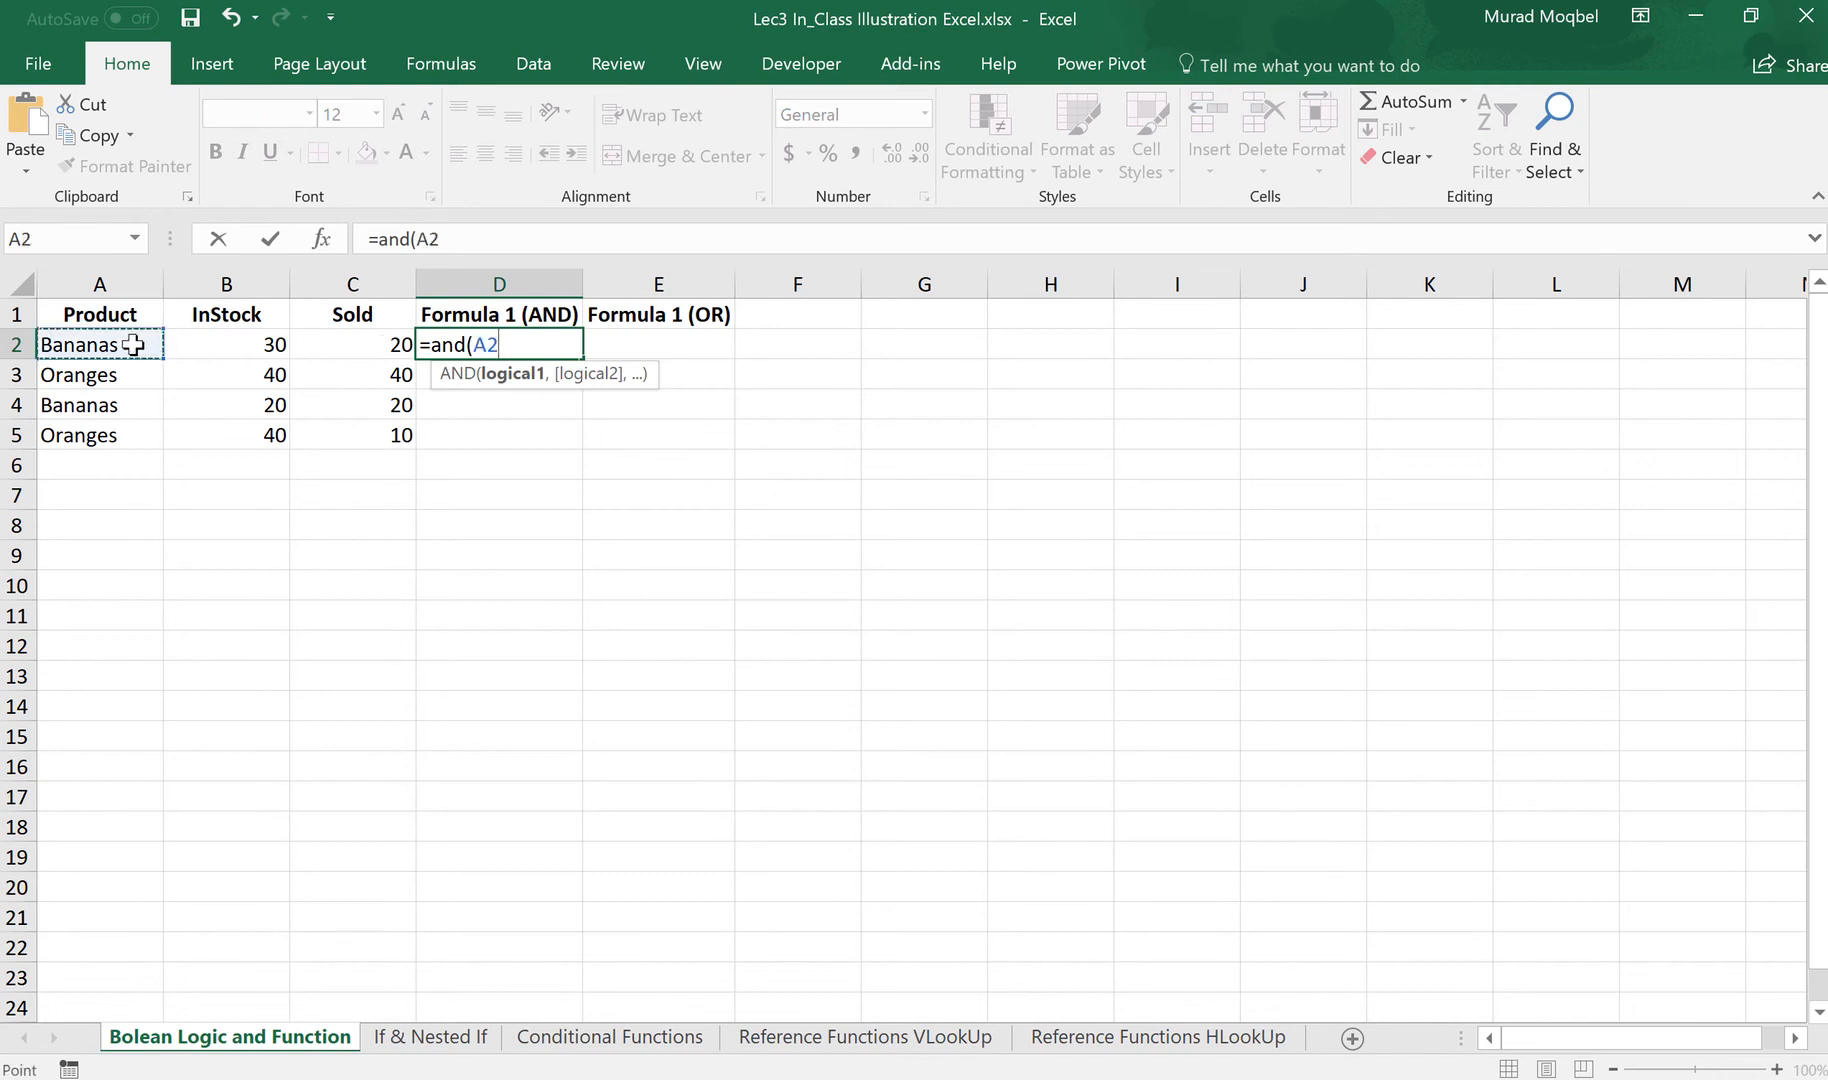
text(=)
text("Ba)
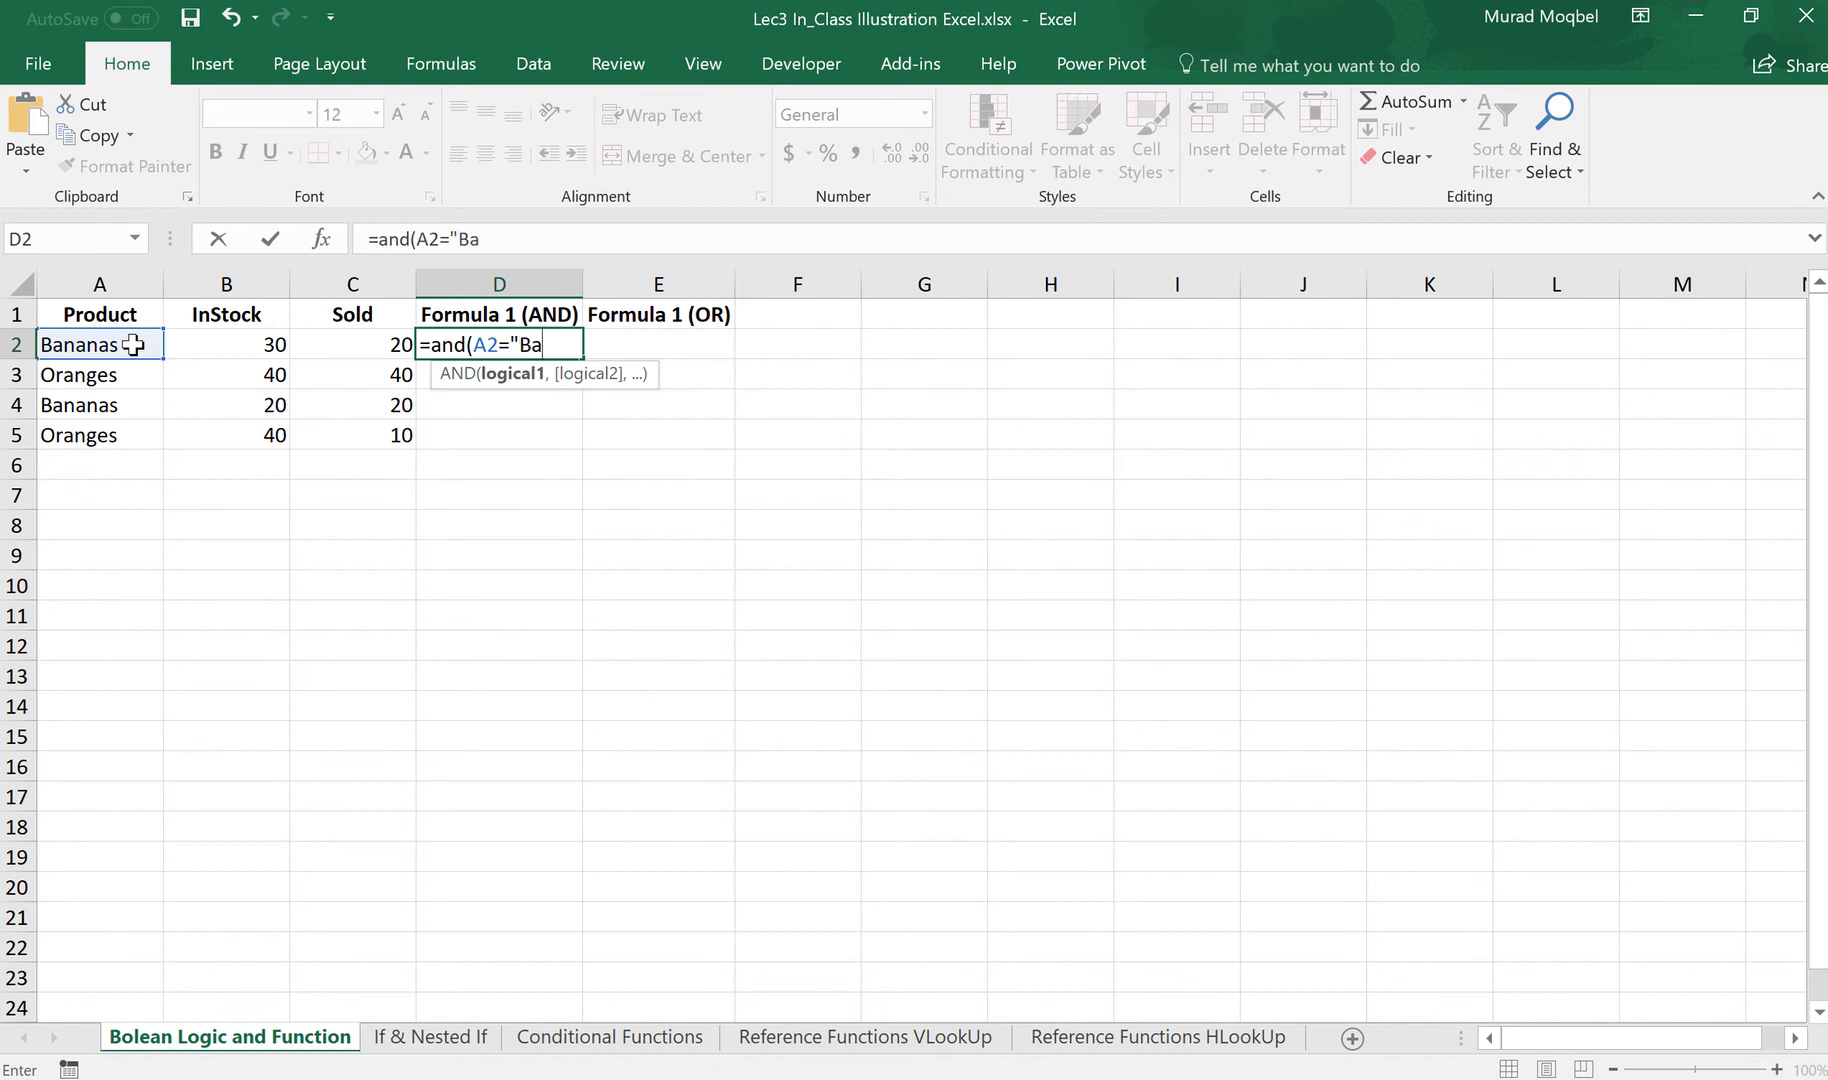
text(nanas)
text(",)
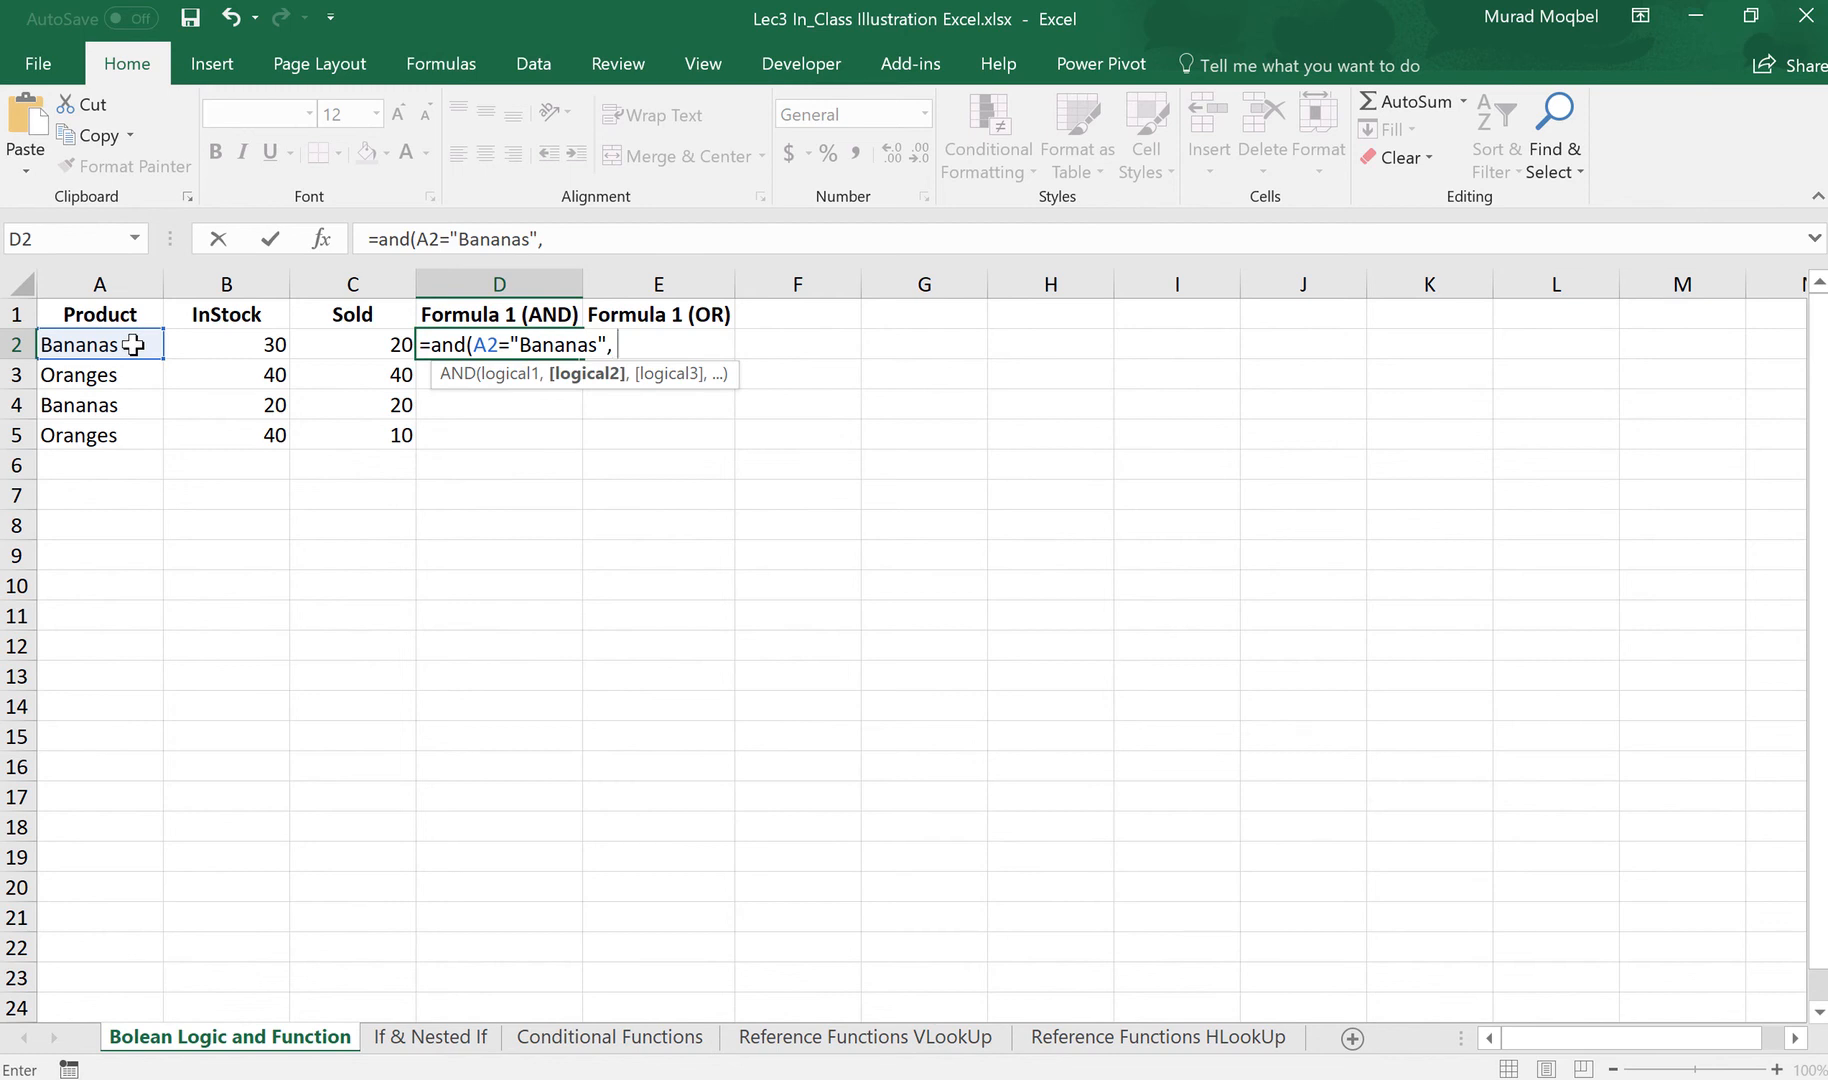
click(225, 340)
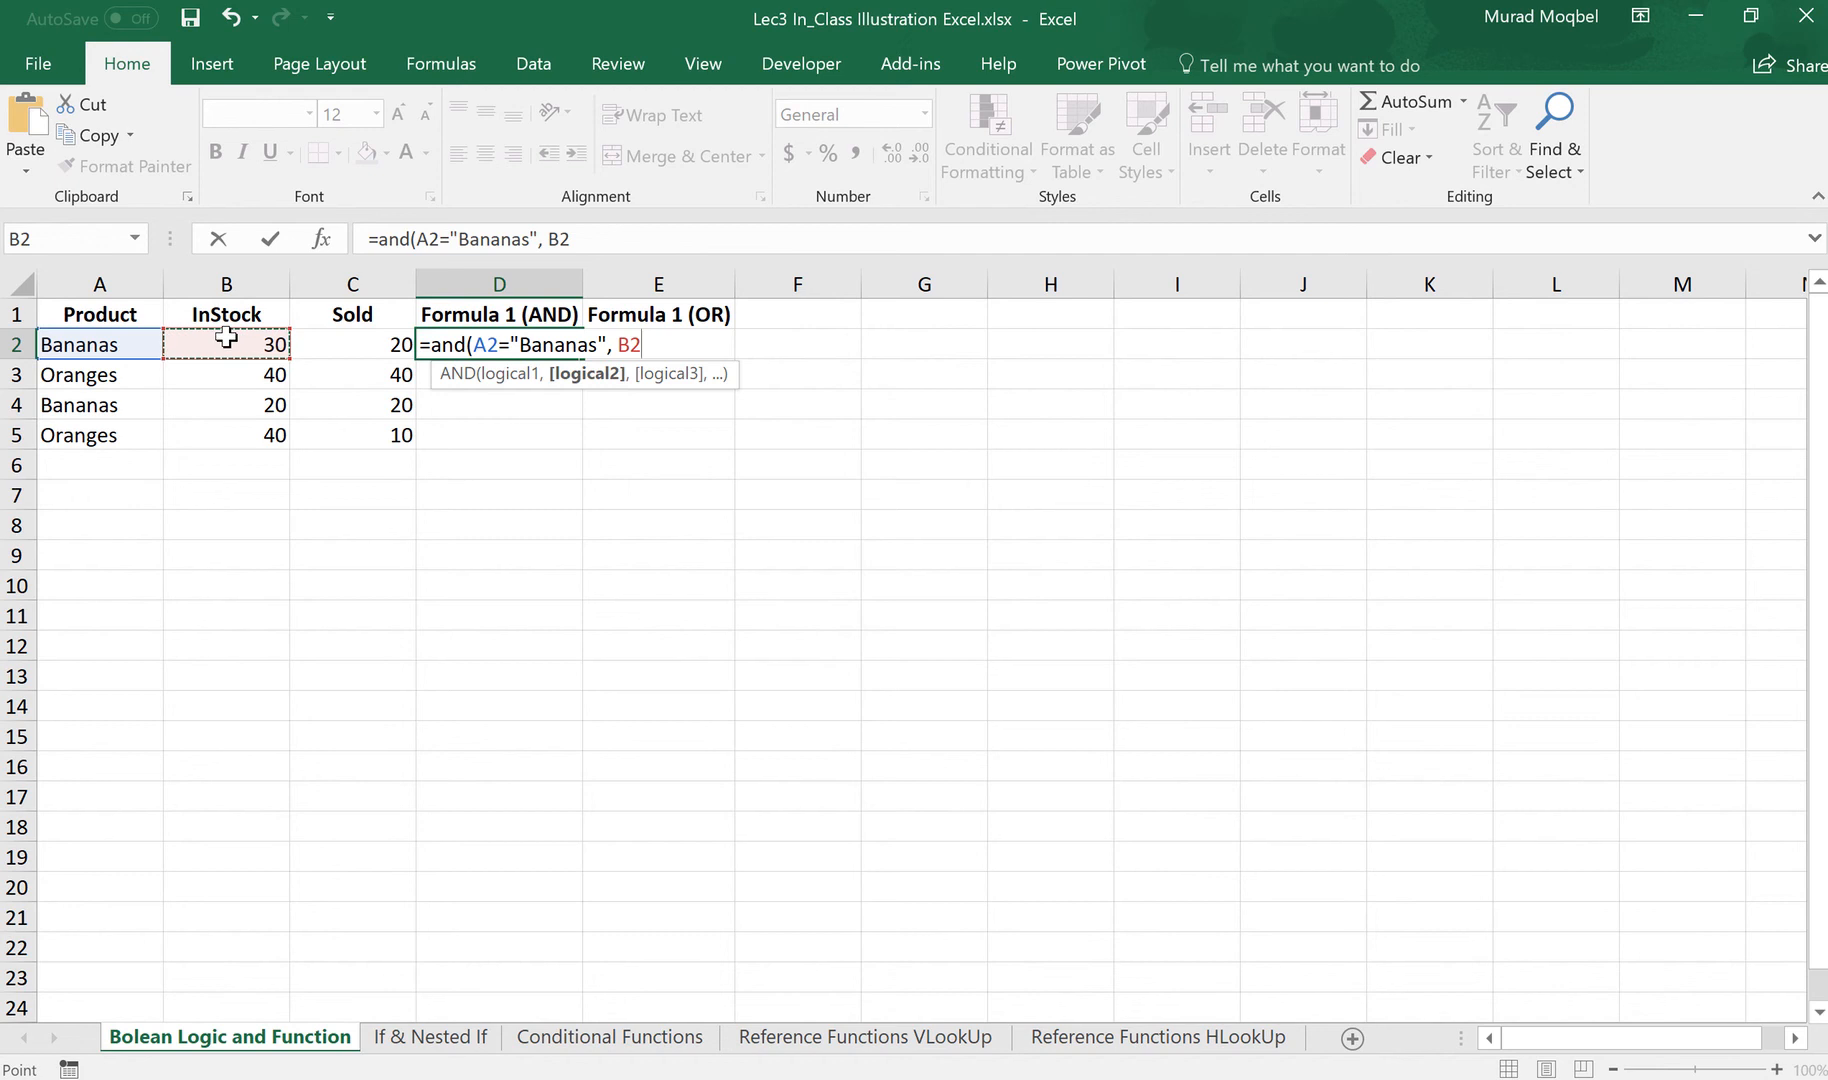
text(>)
click(376, 345)
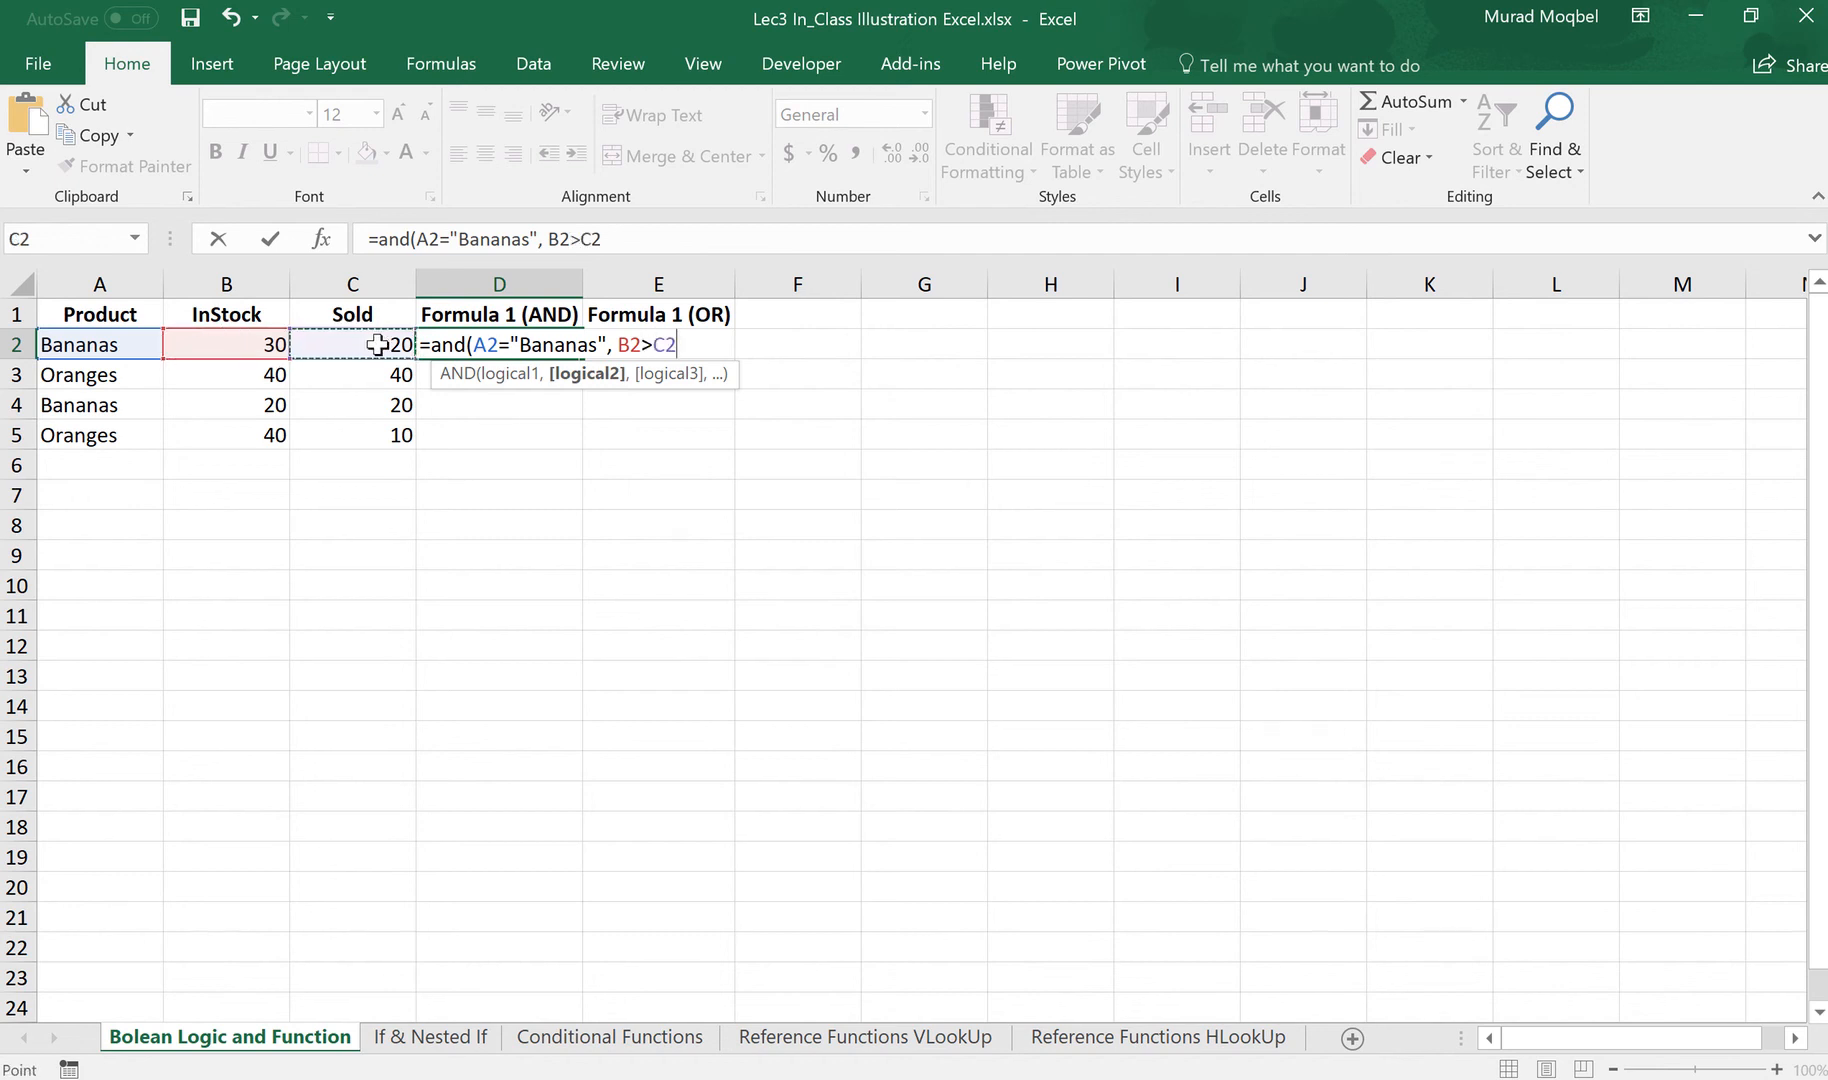
text())
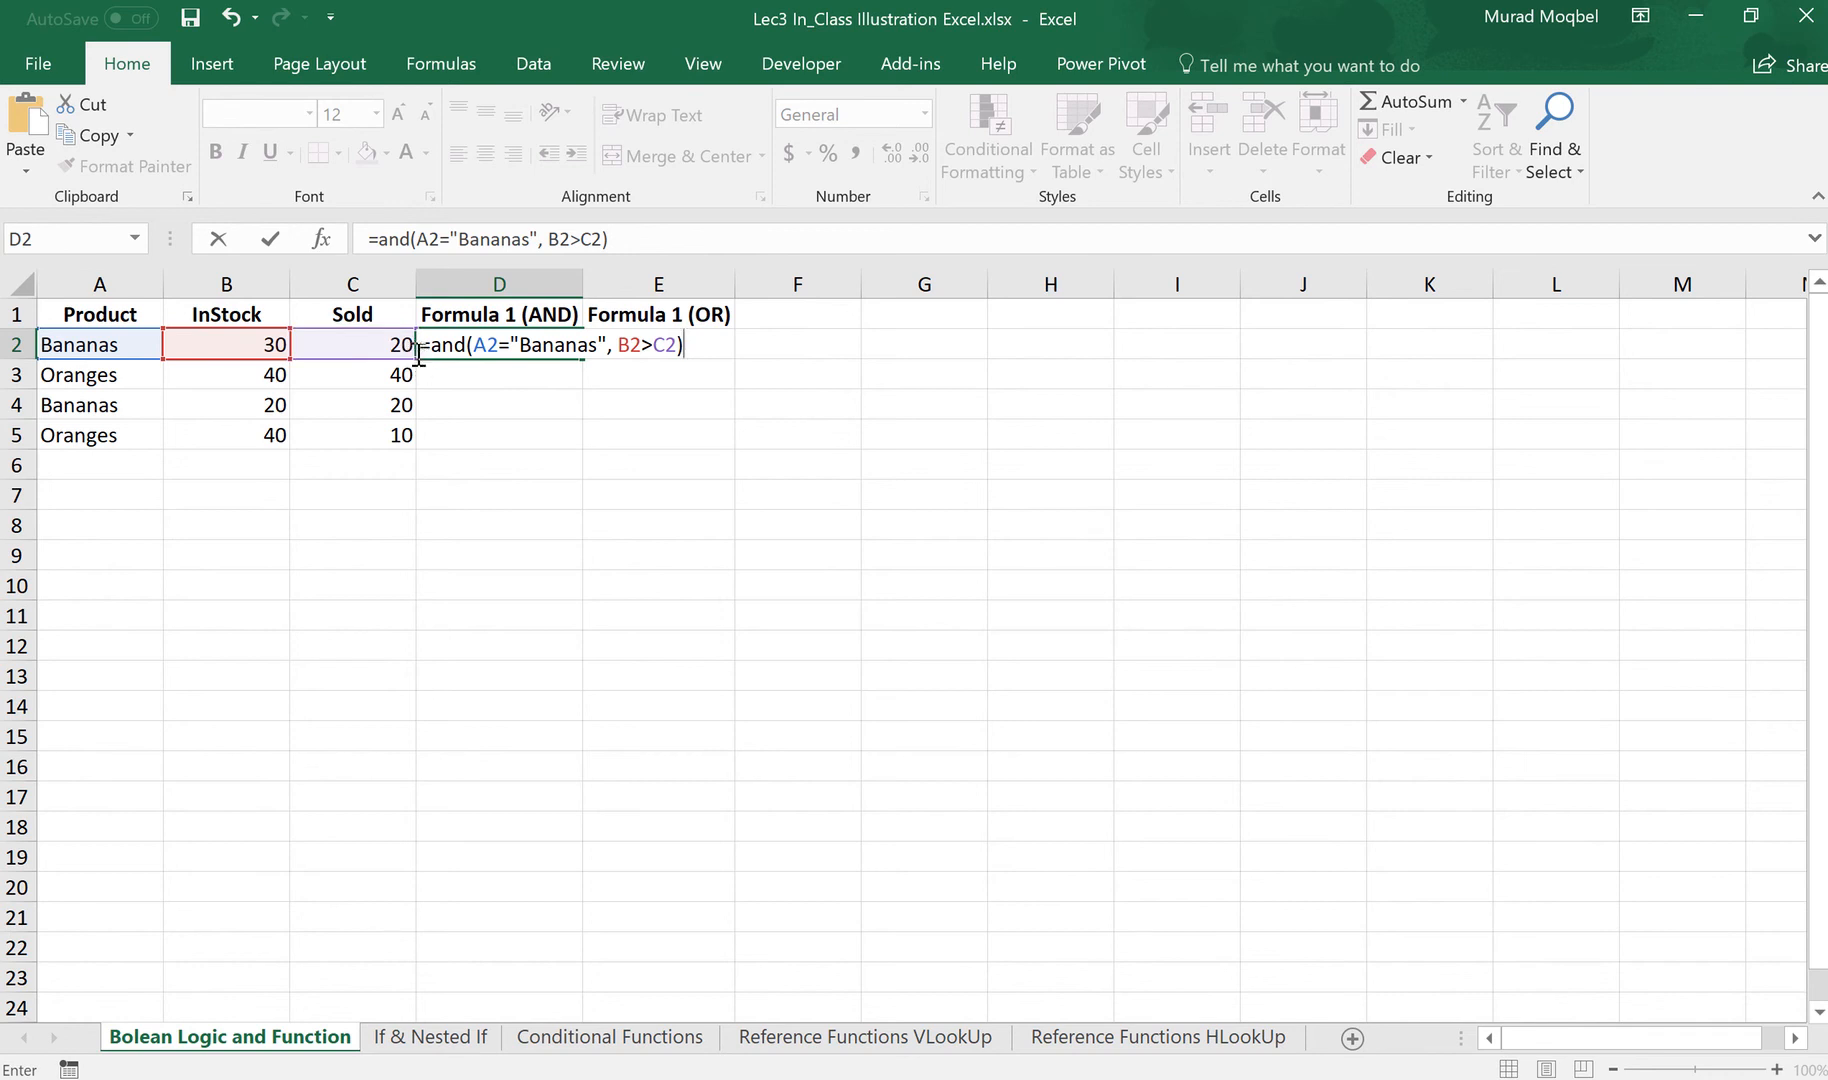
key(Return)
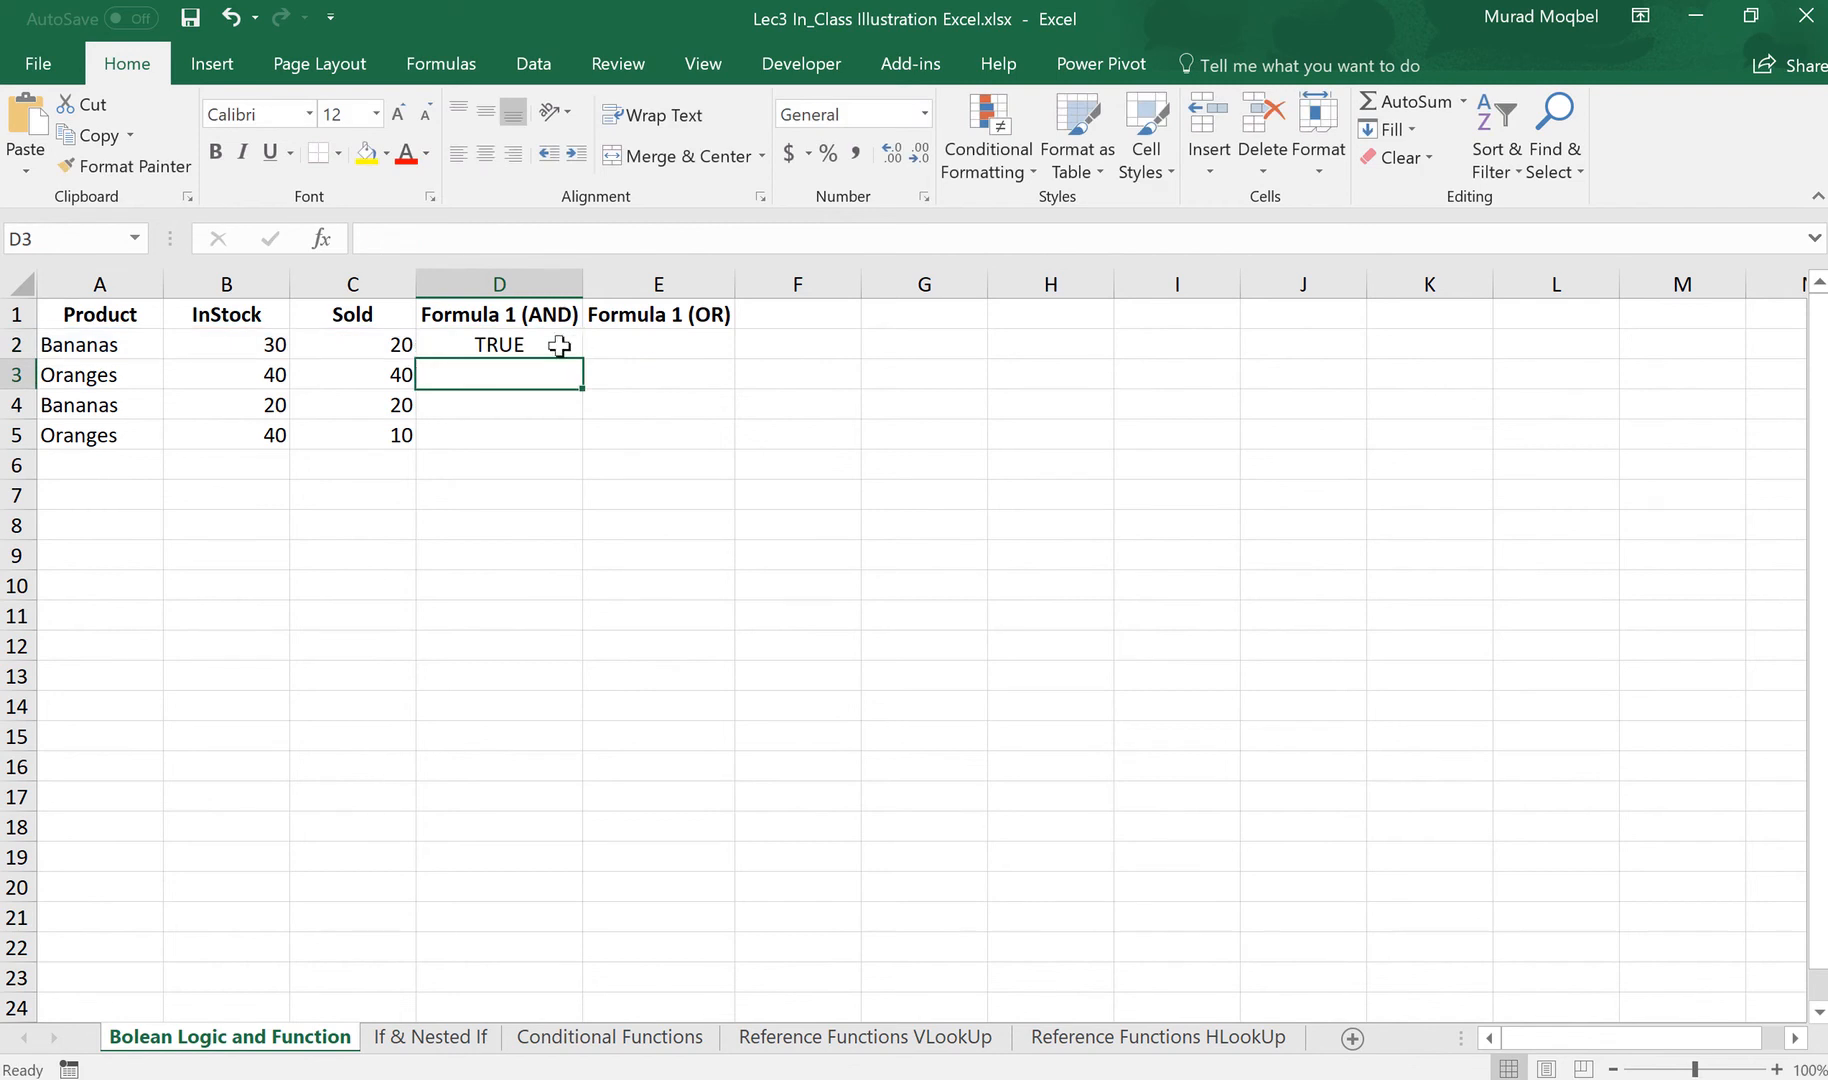
click(566, 350)
double_click(583, 357)
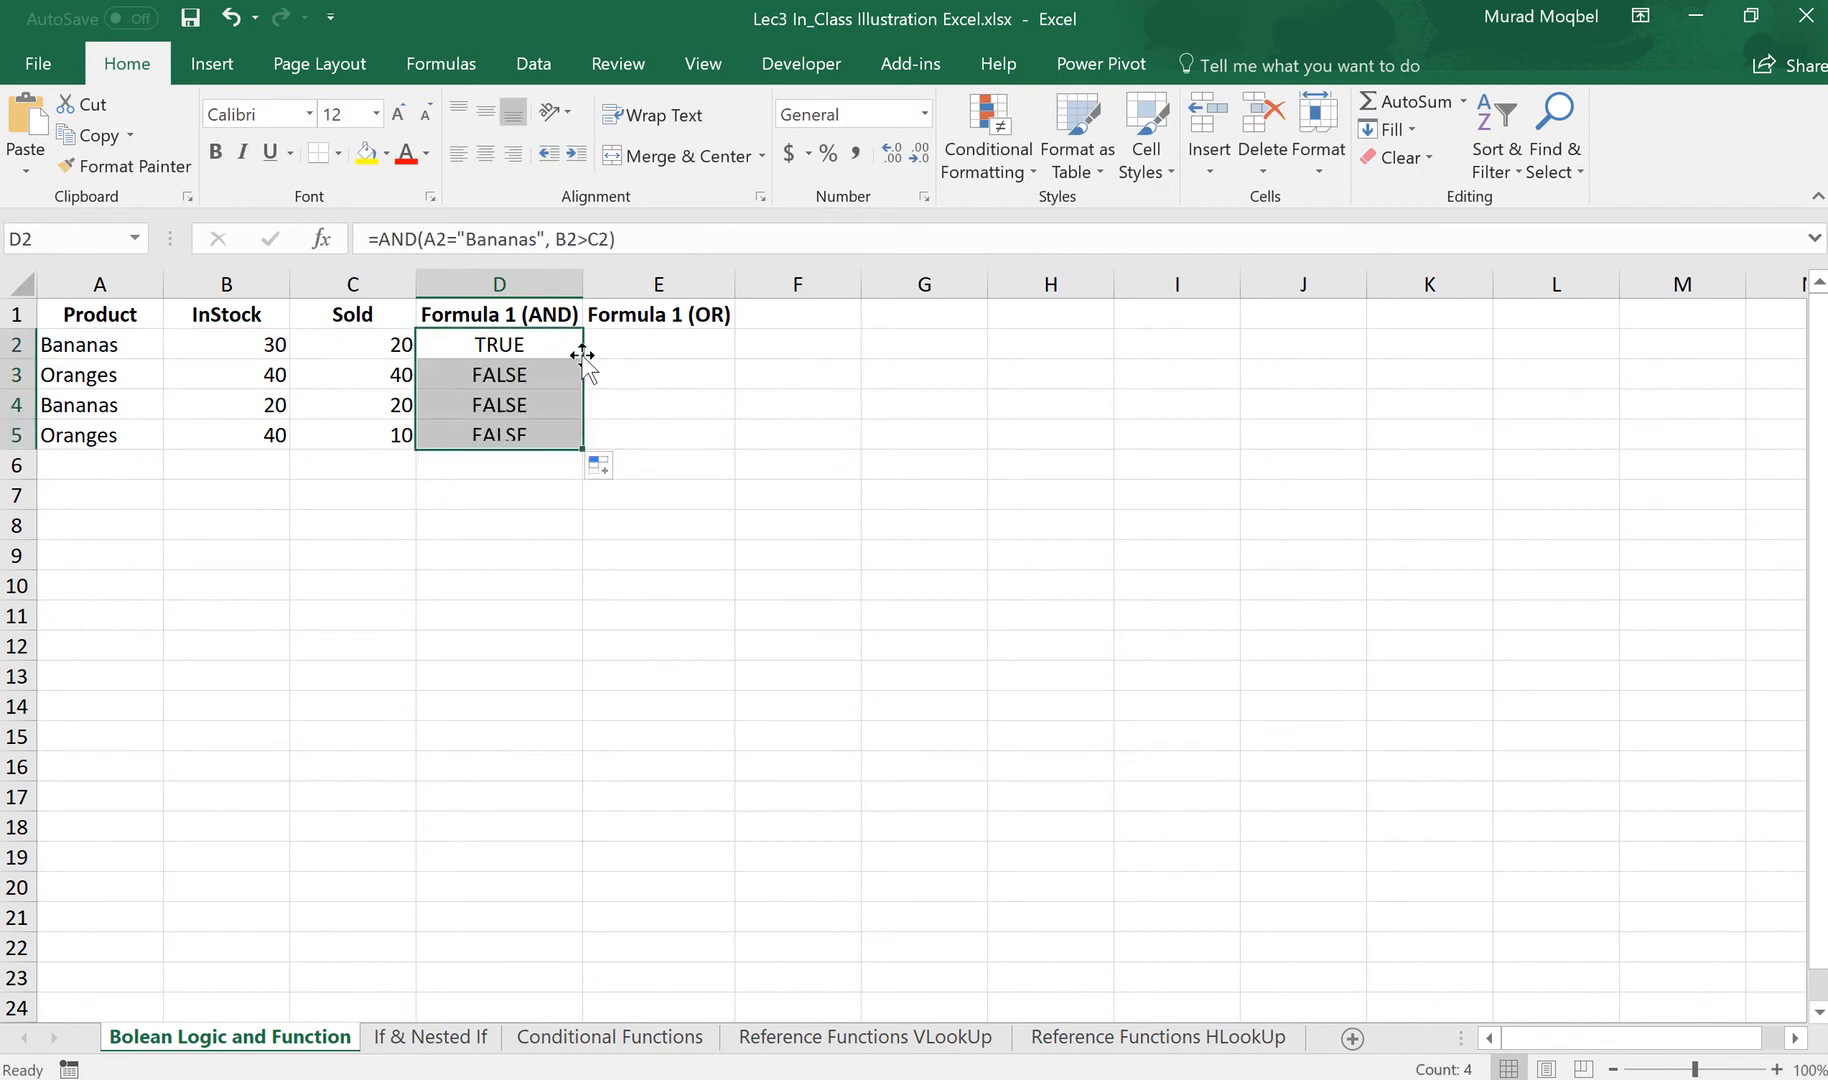
Check the AND results in rows 2 to 4 against each row's product, InStock and Sold values
click(530, 344)
click(117, 346)
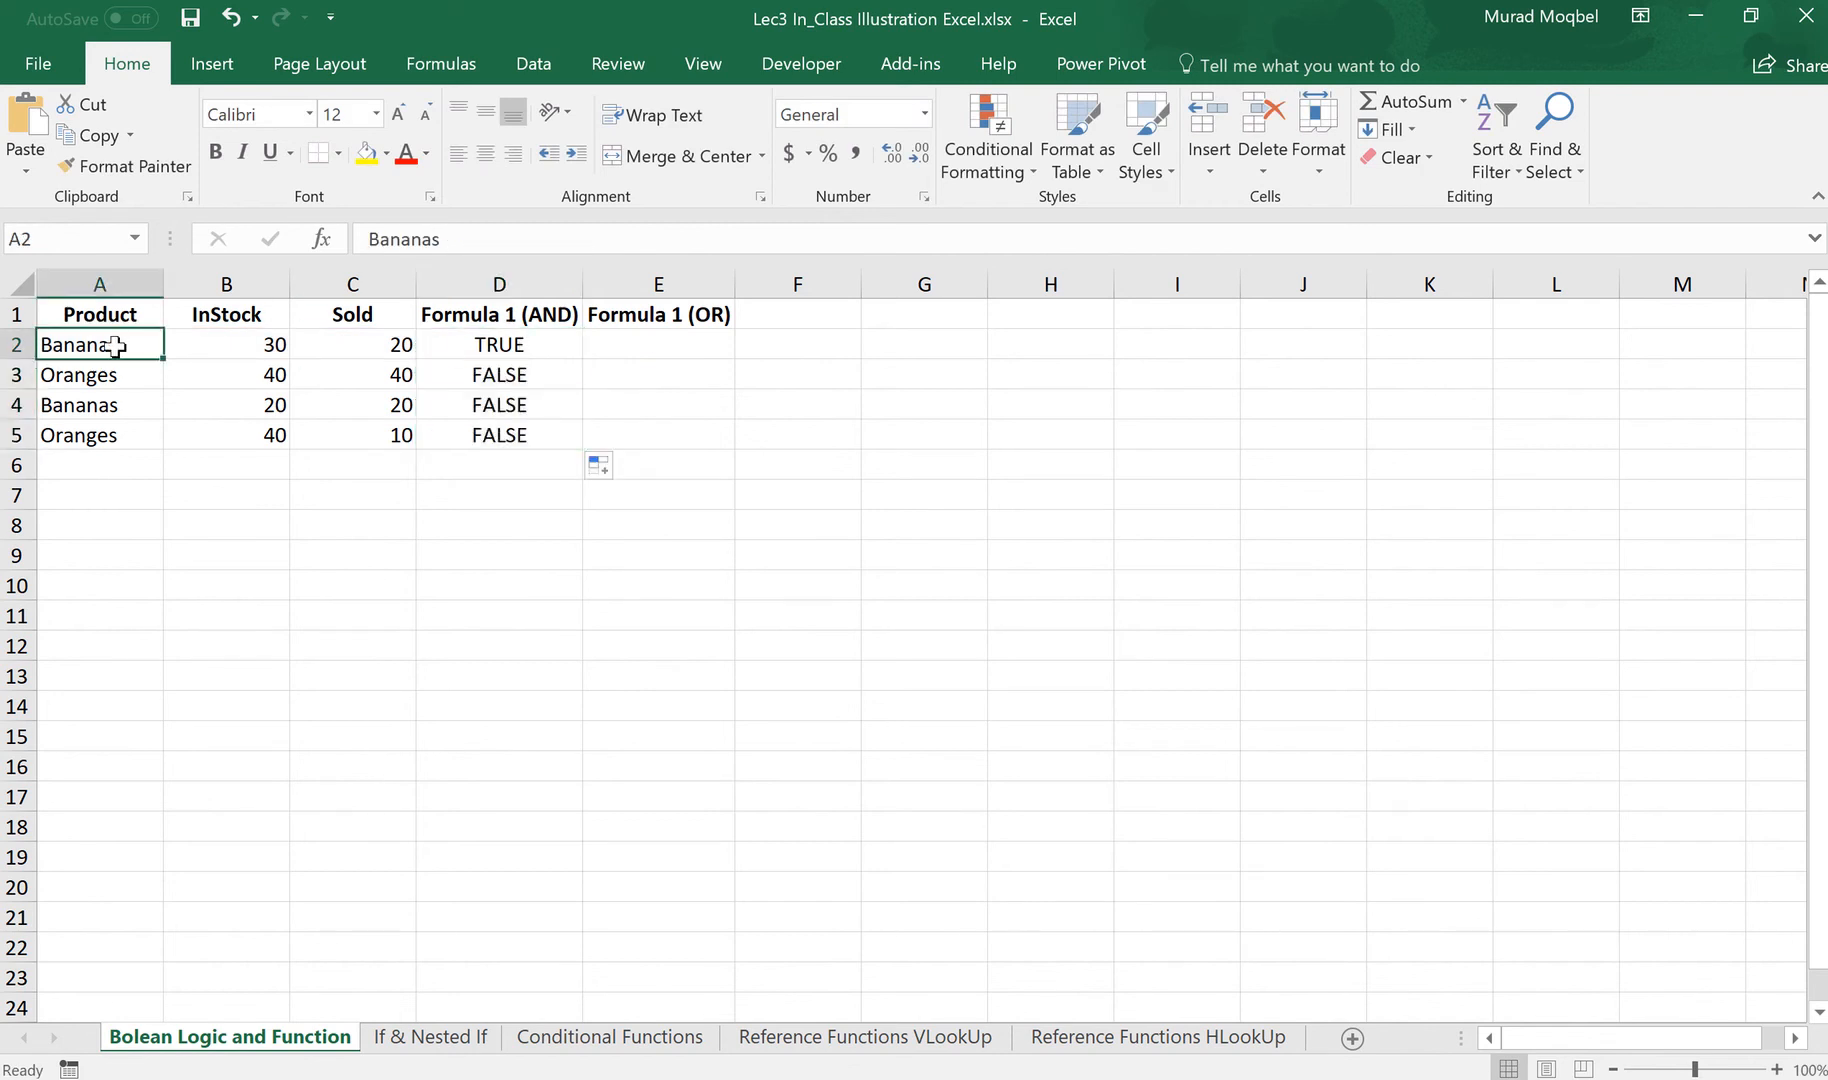
drag(285, 343, 375, 344)
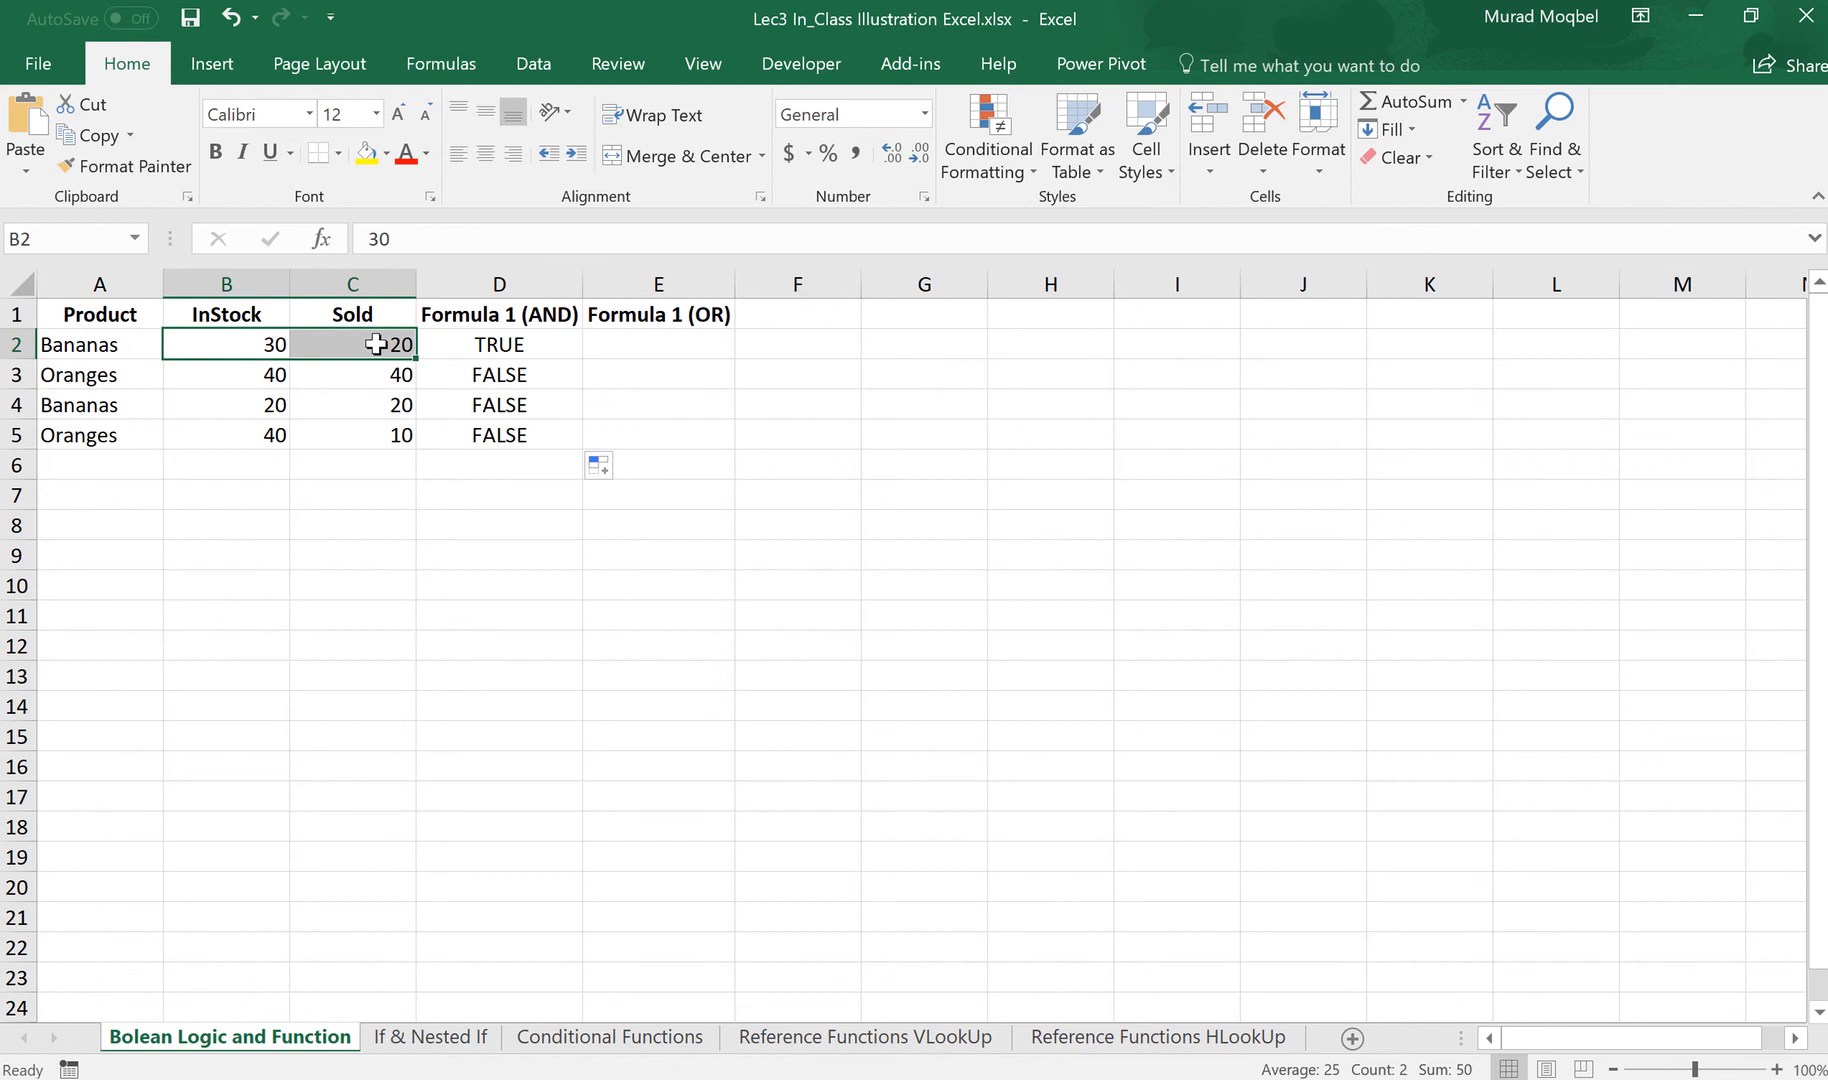
click(498, 375)
click(79, 375)
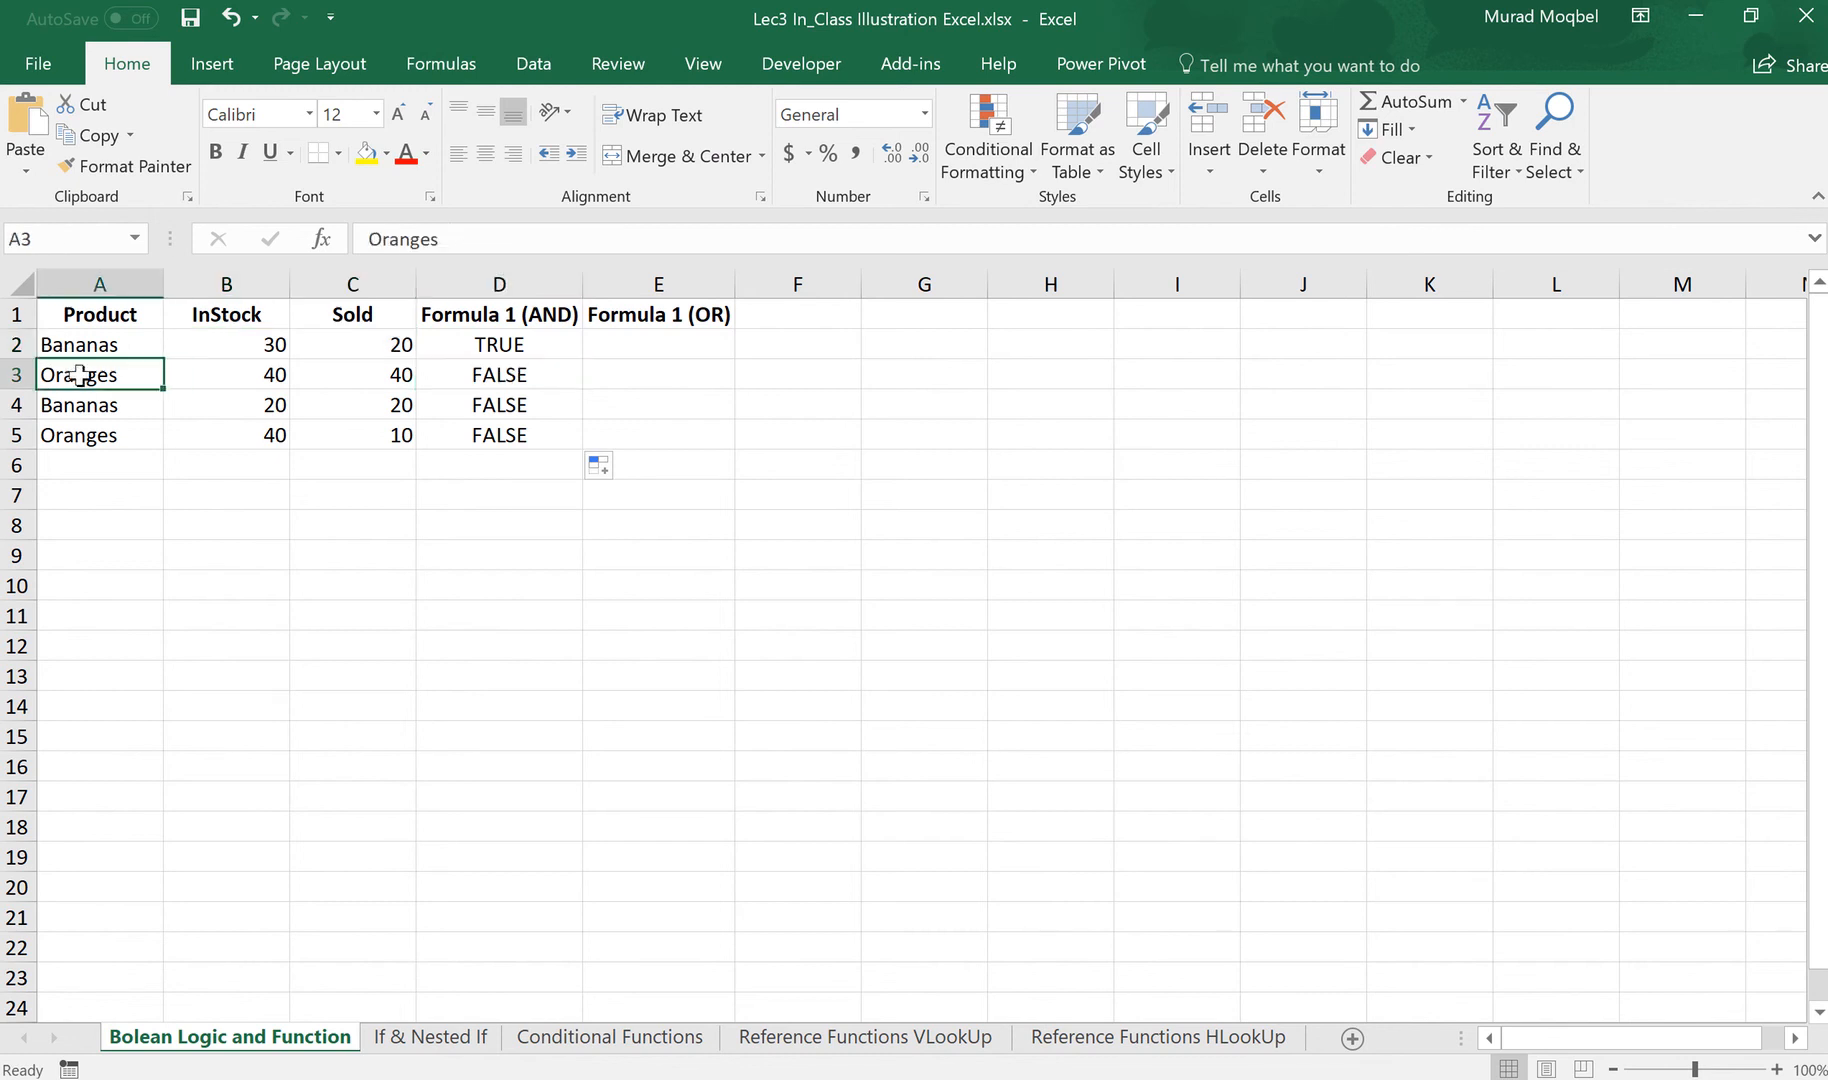
drag(237, 373, 330, 381)
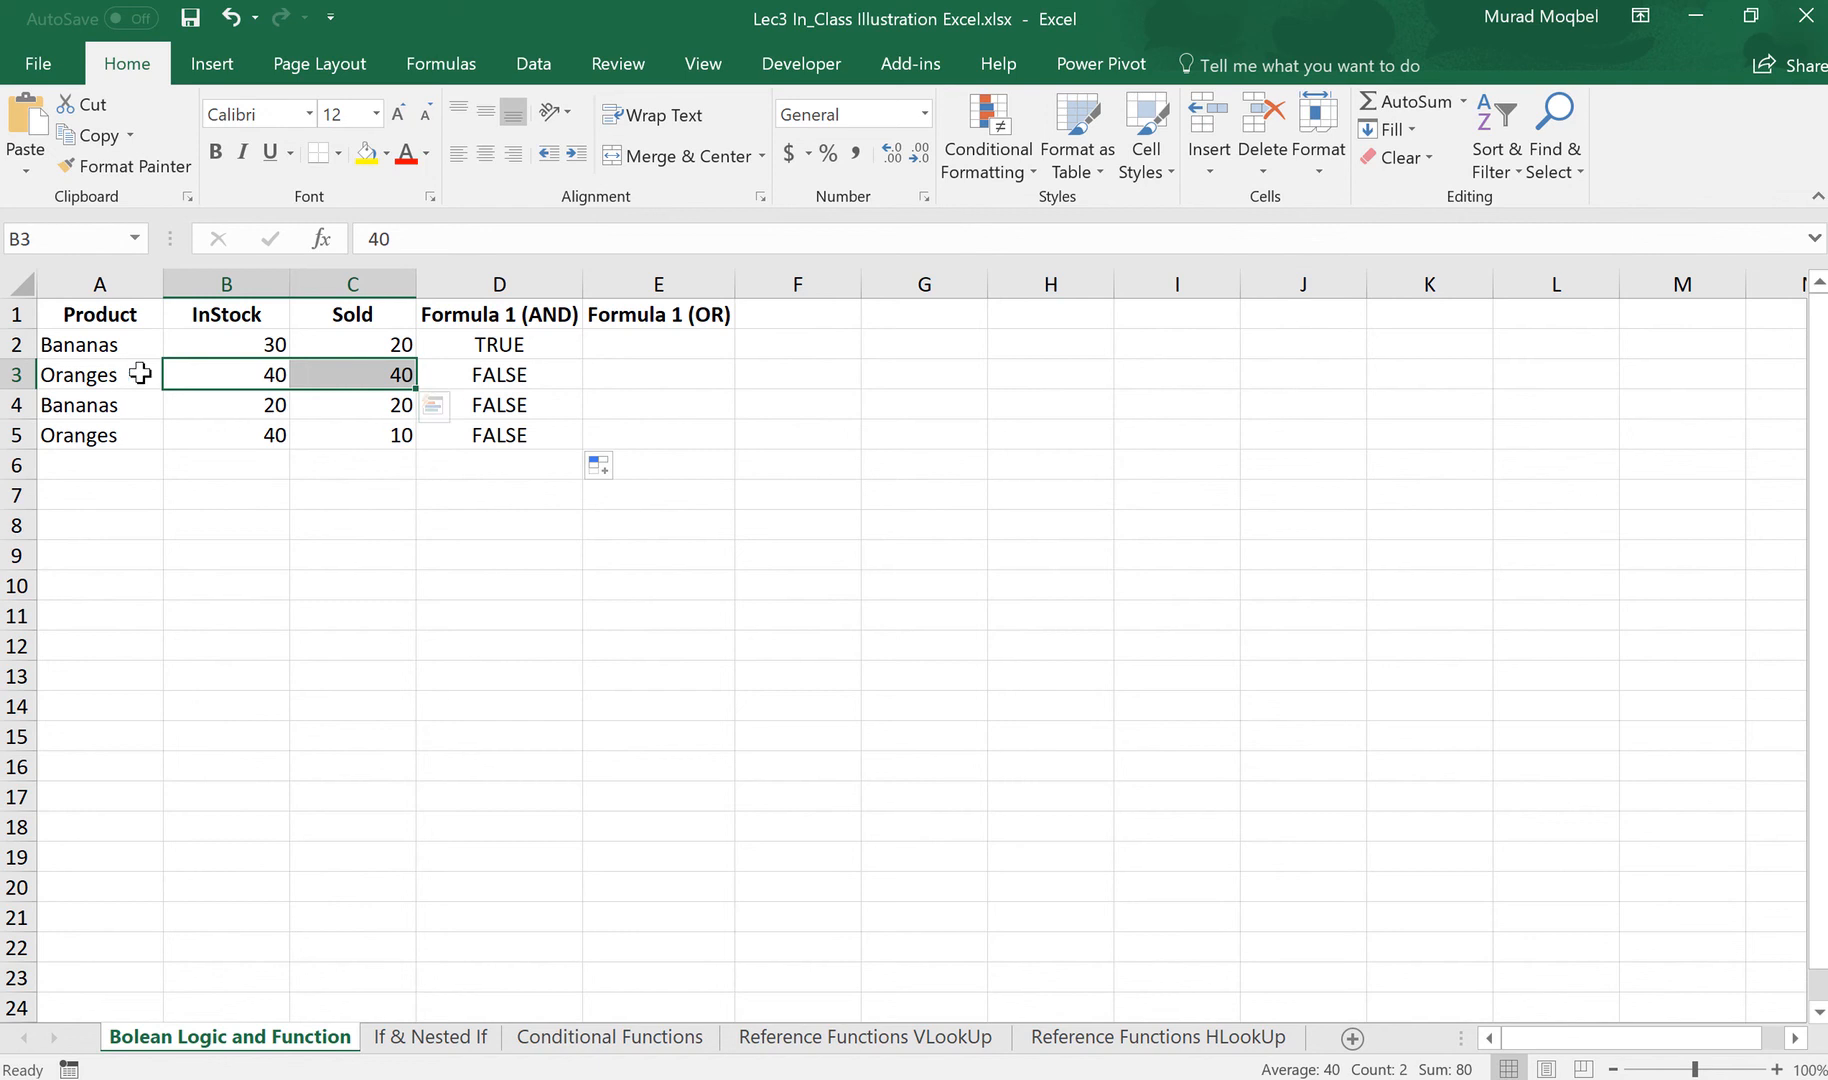
click(488, 404)
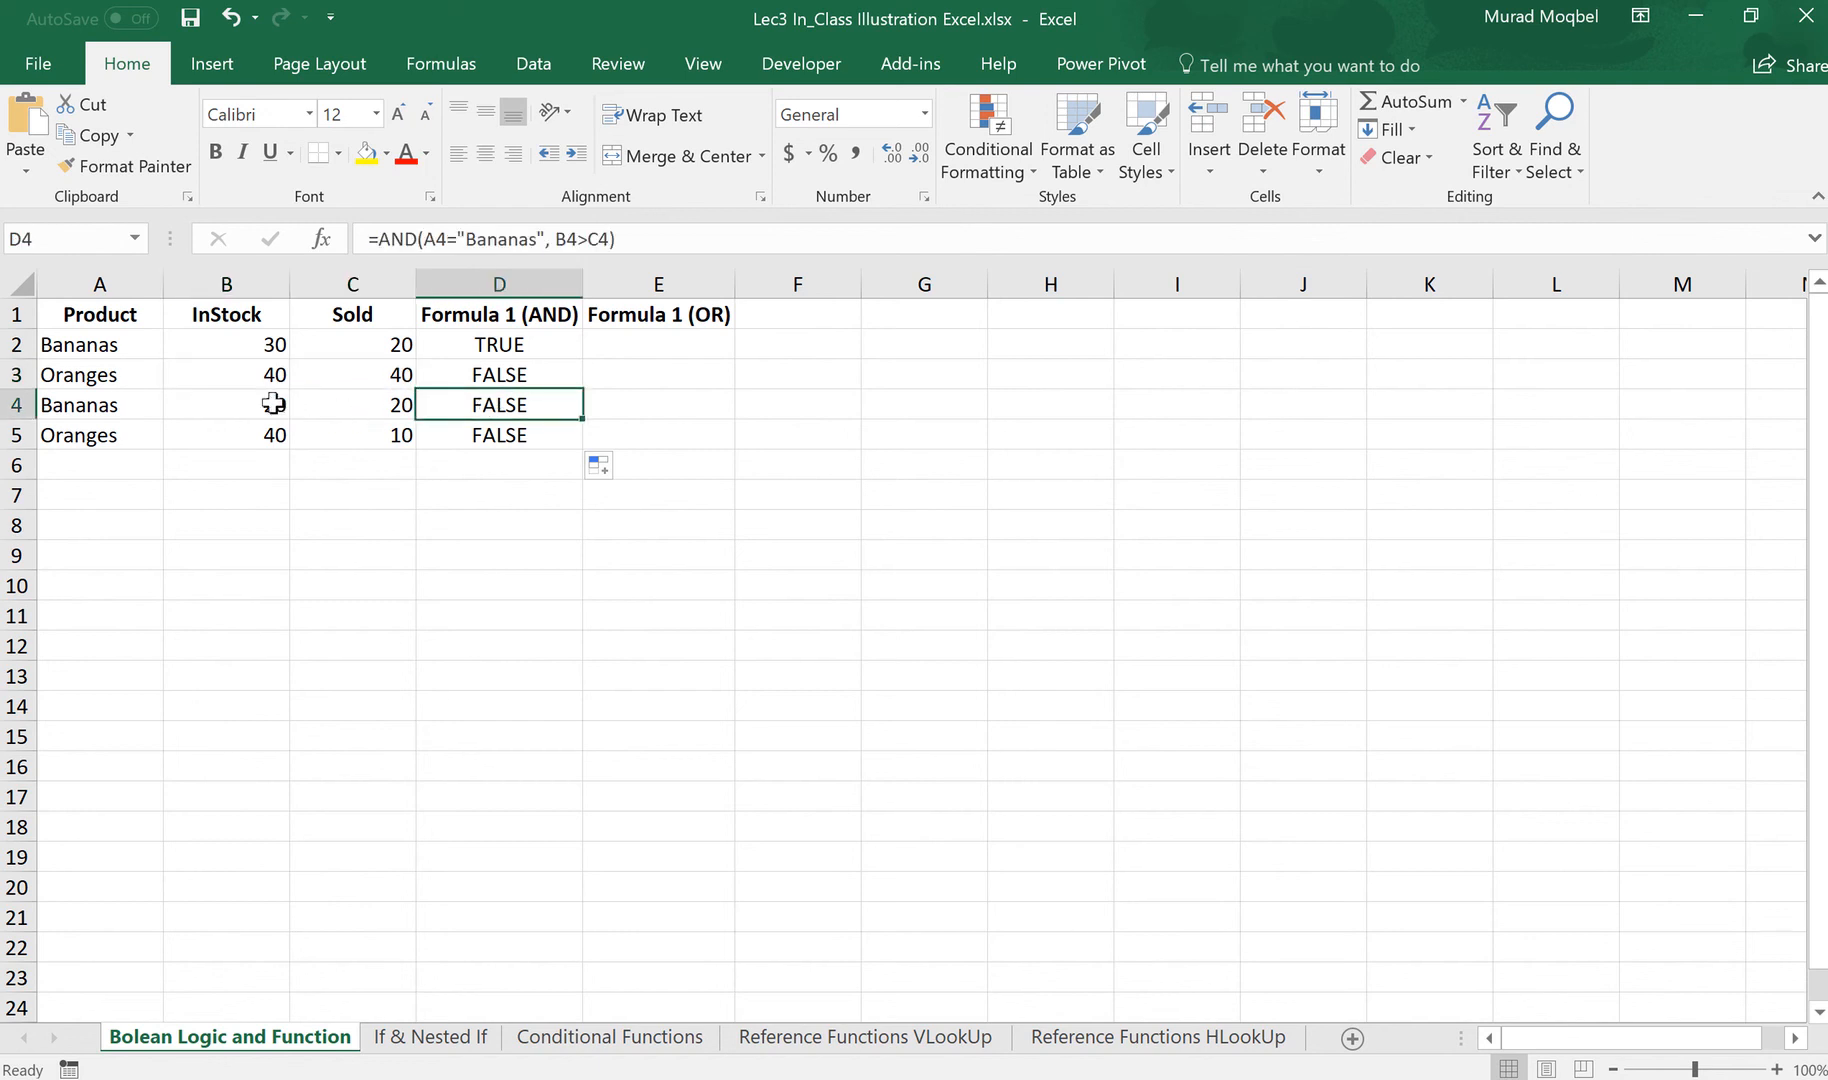
drag(285, 405, 333, 409)
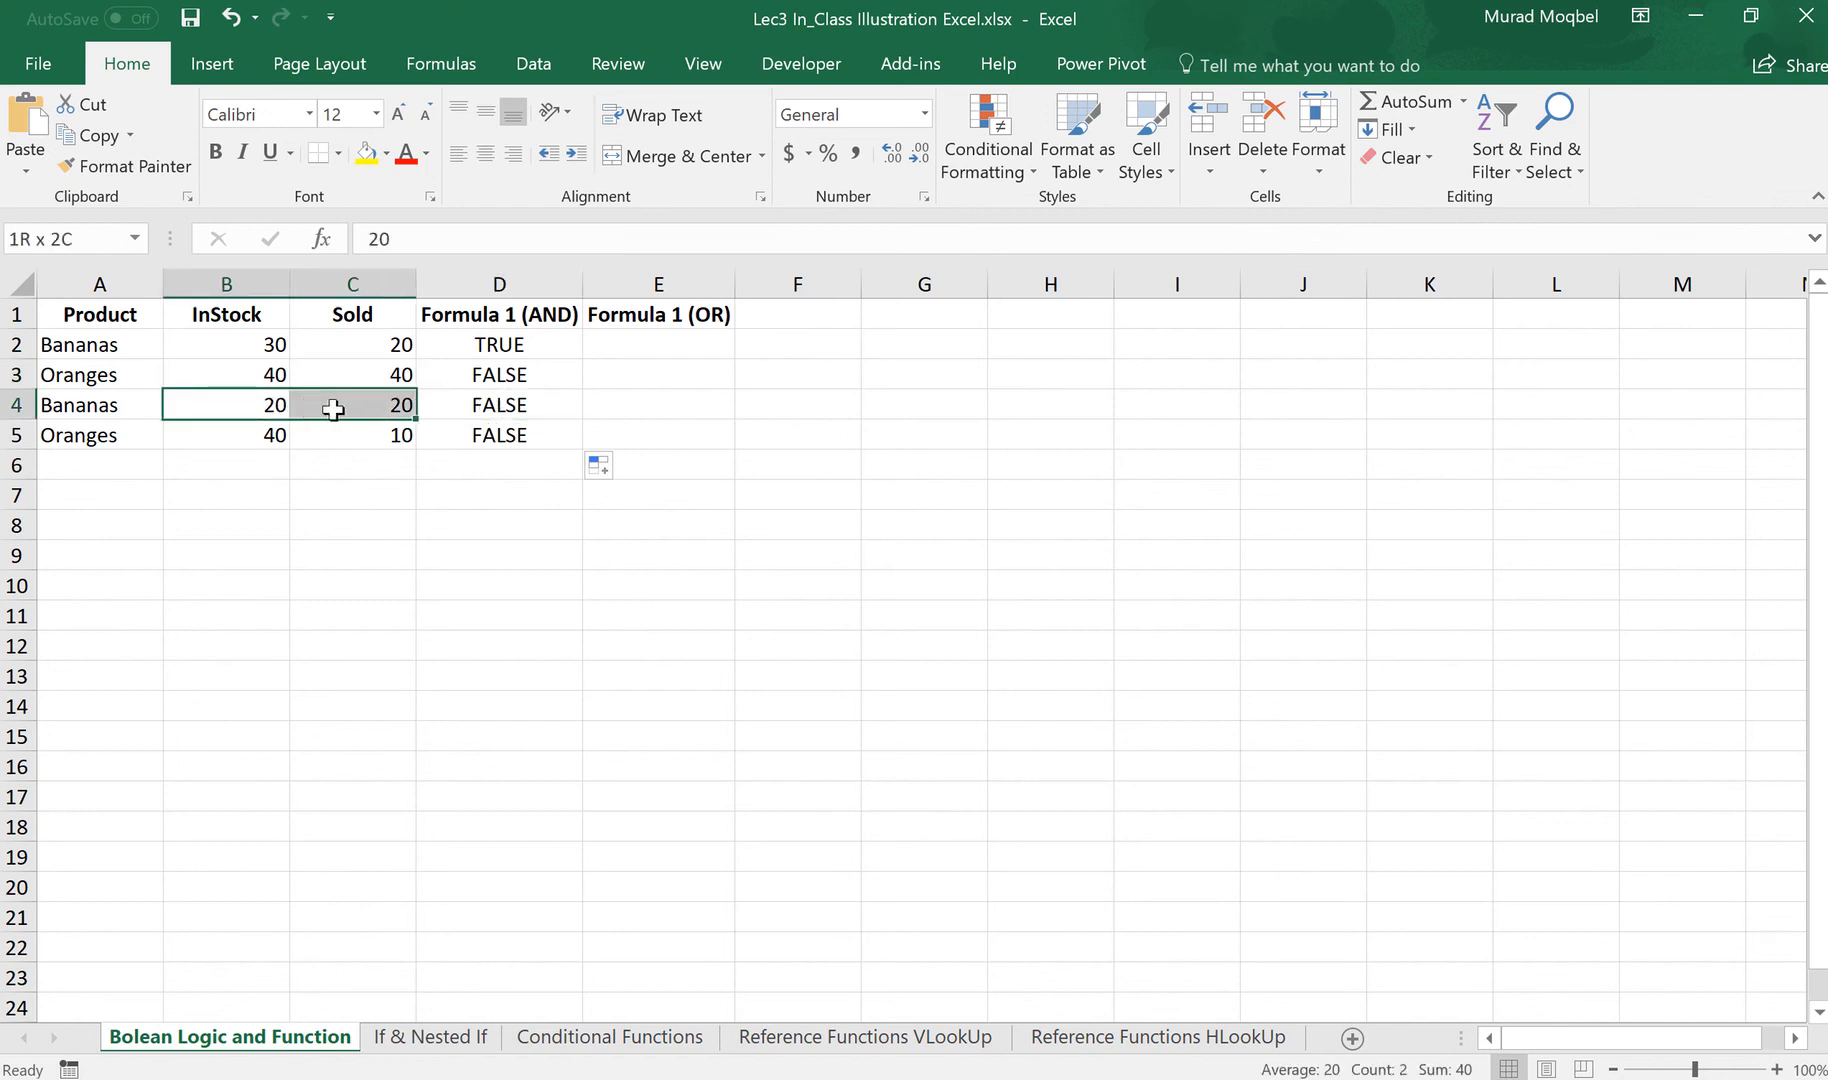
click(105, 404)
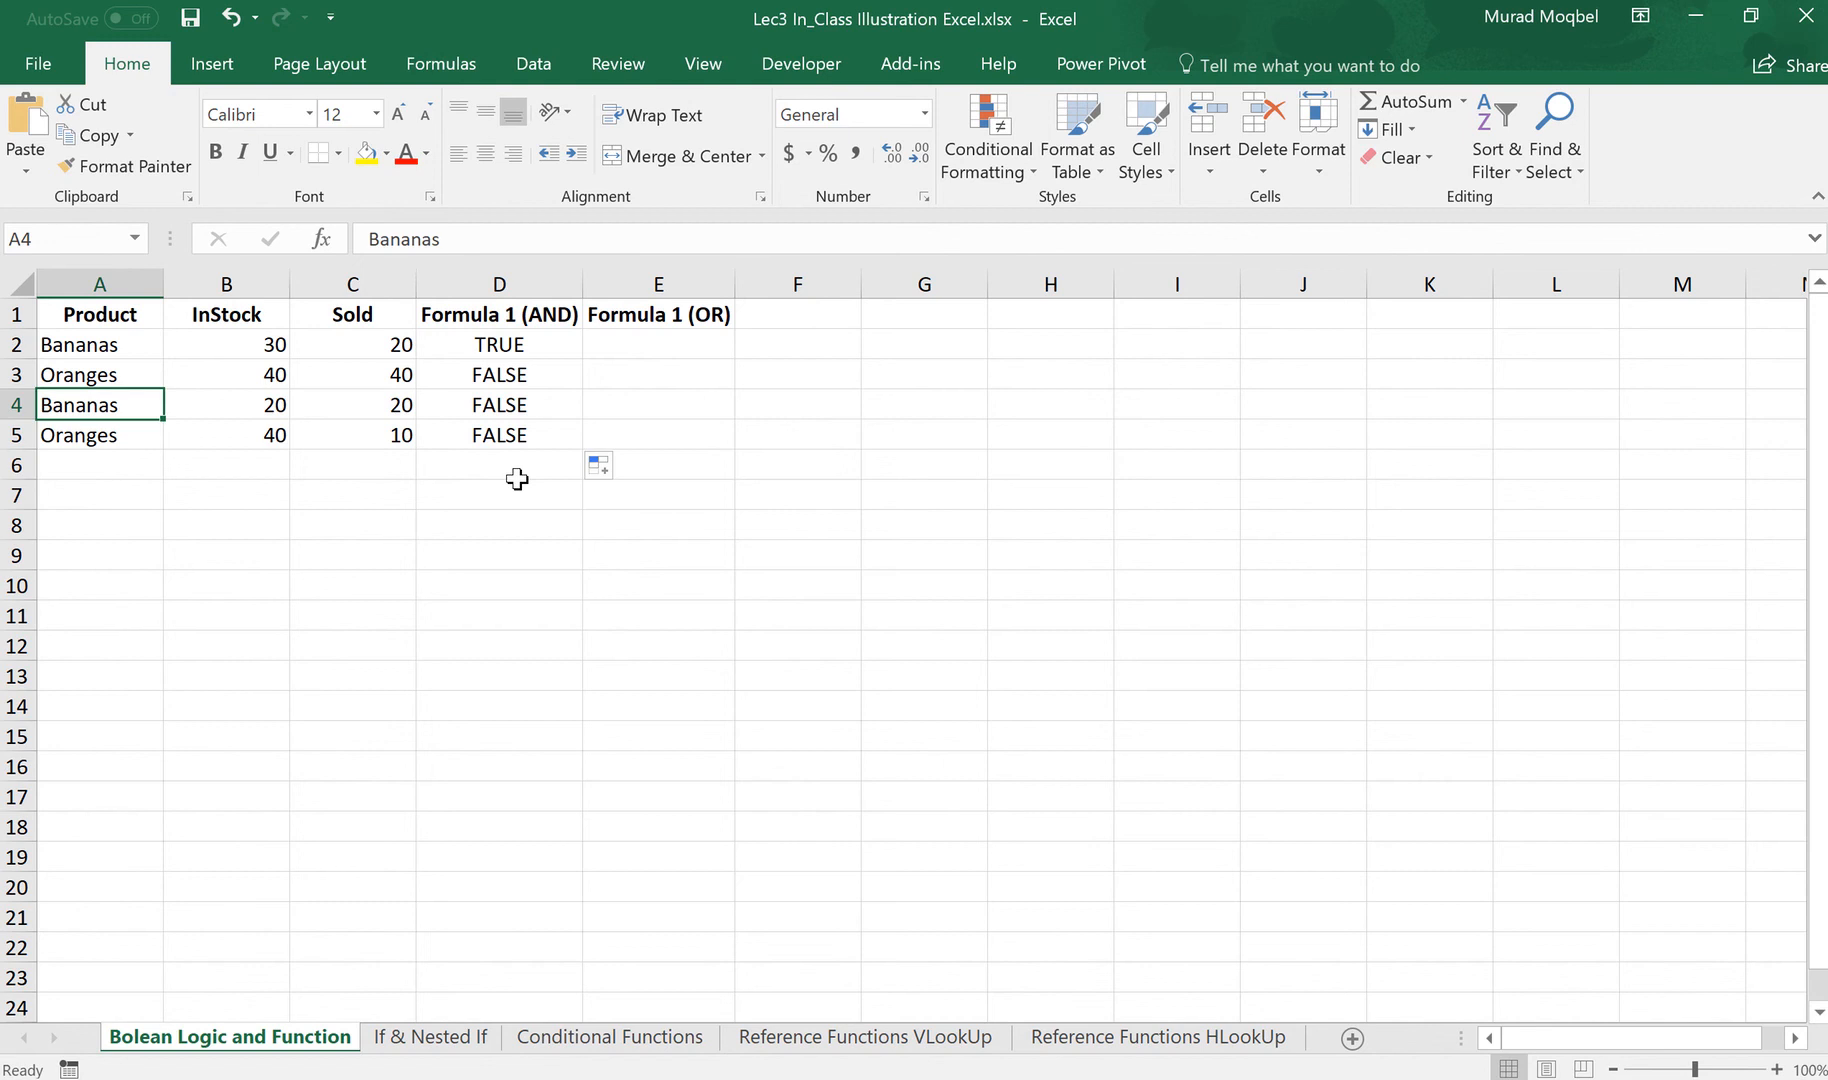
Enter =OR(A2="Bananas", B2>C2) in cell E2 and fill the formula down to E5
click(639, 342)
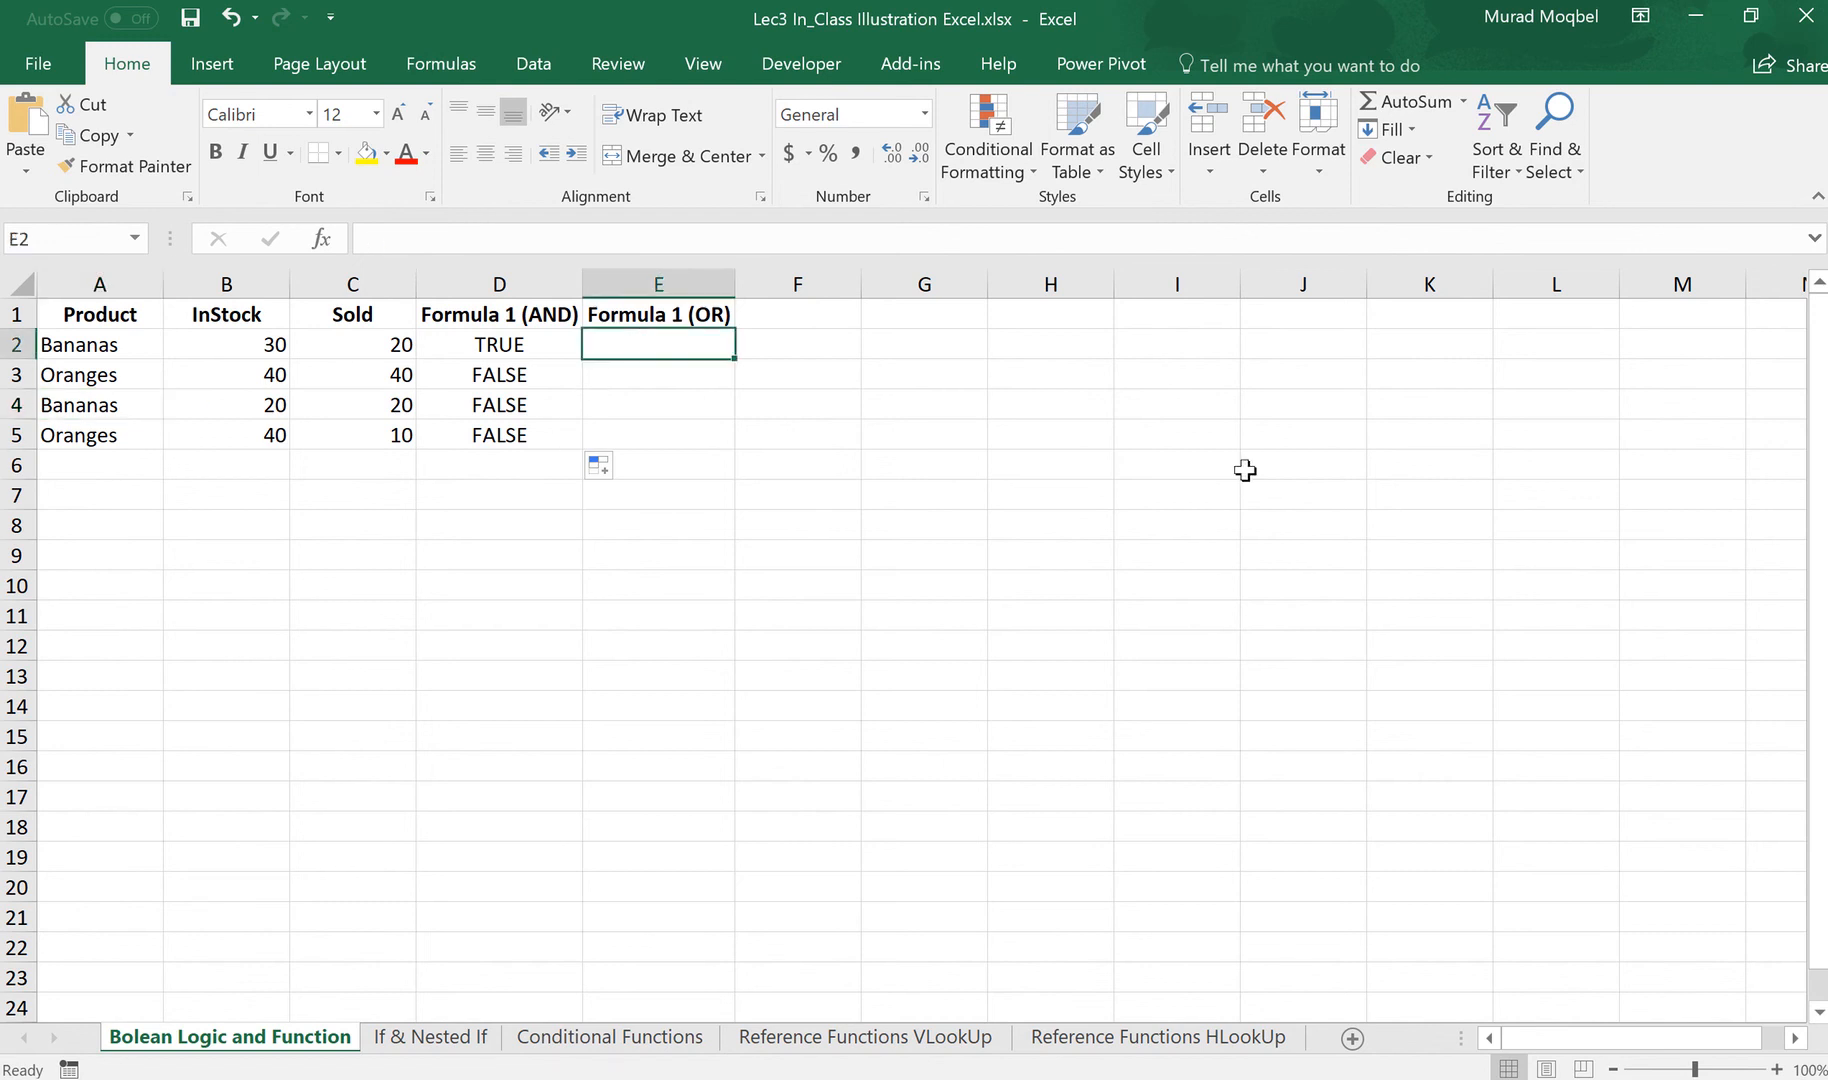
text(=or()
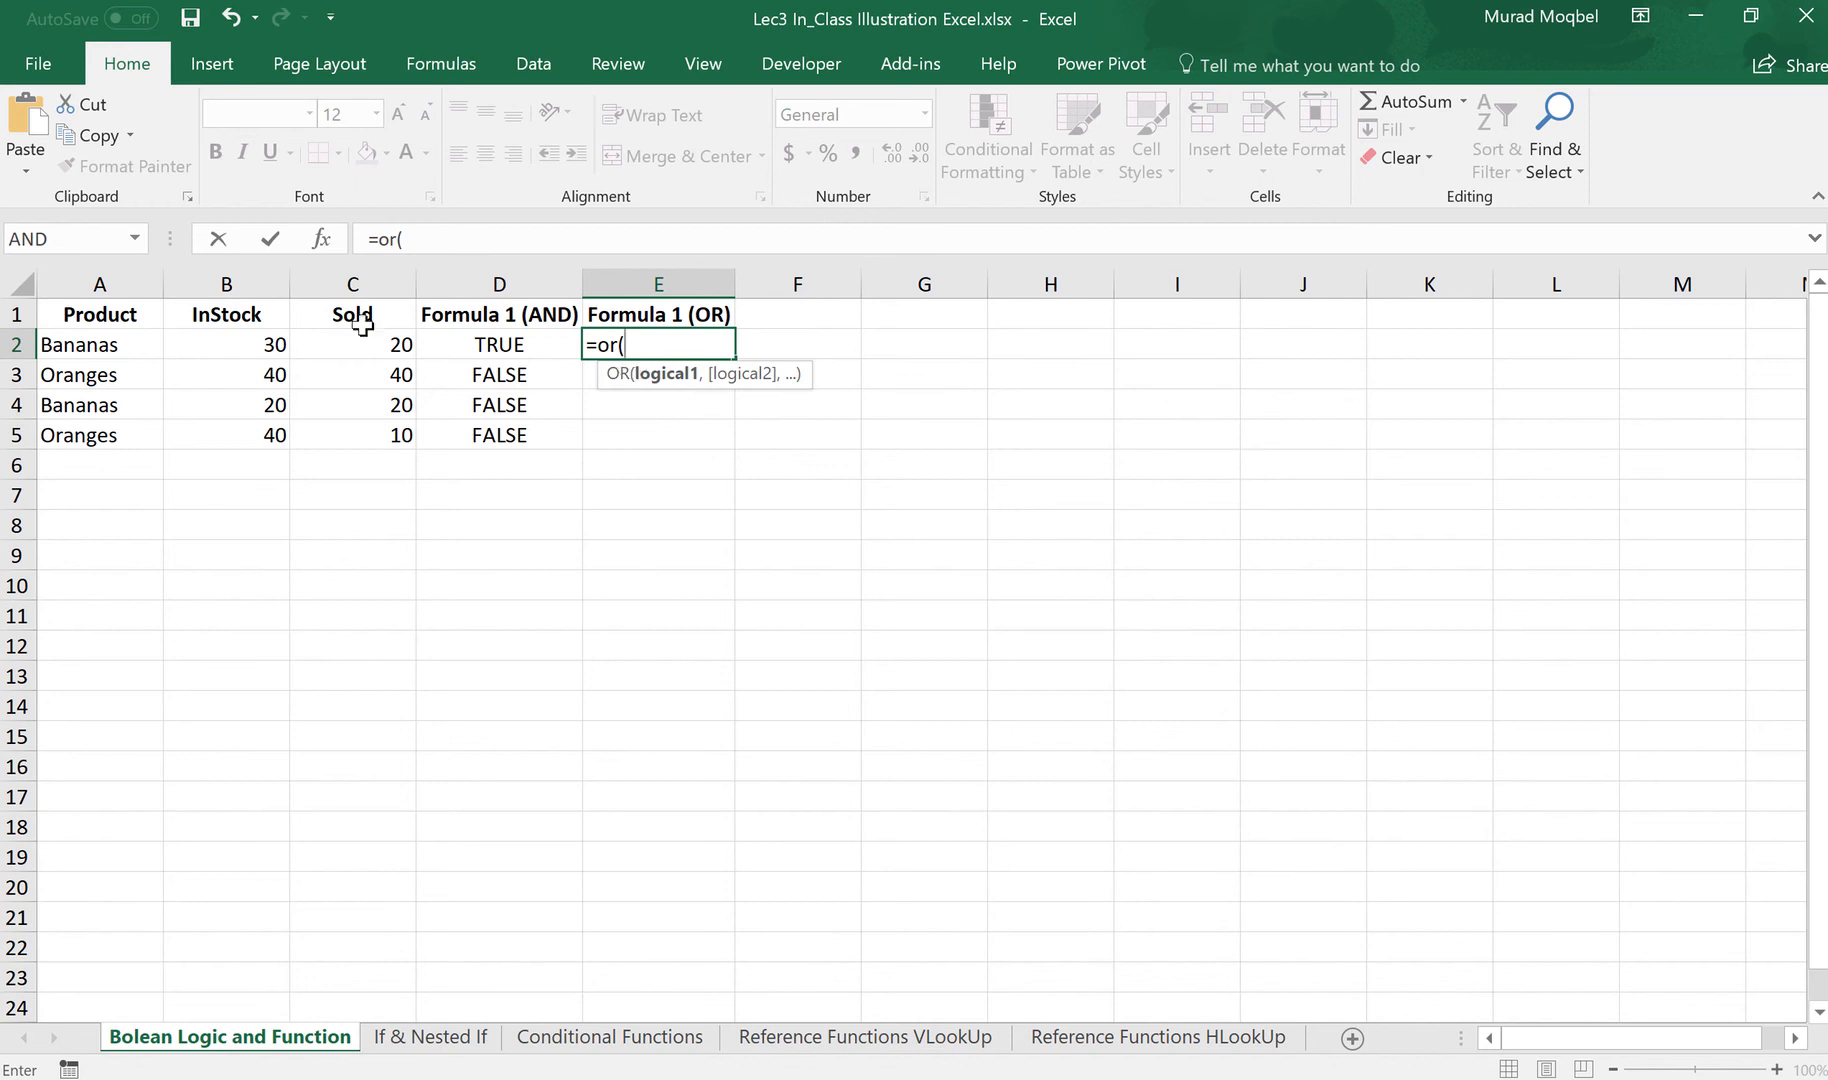
click(97, 347)
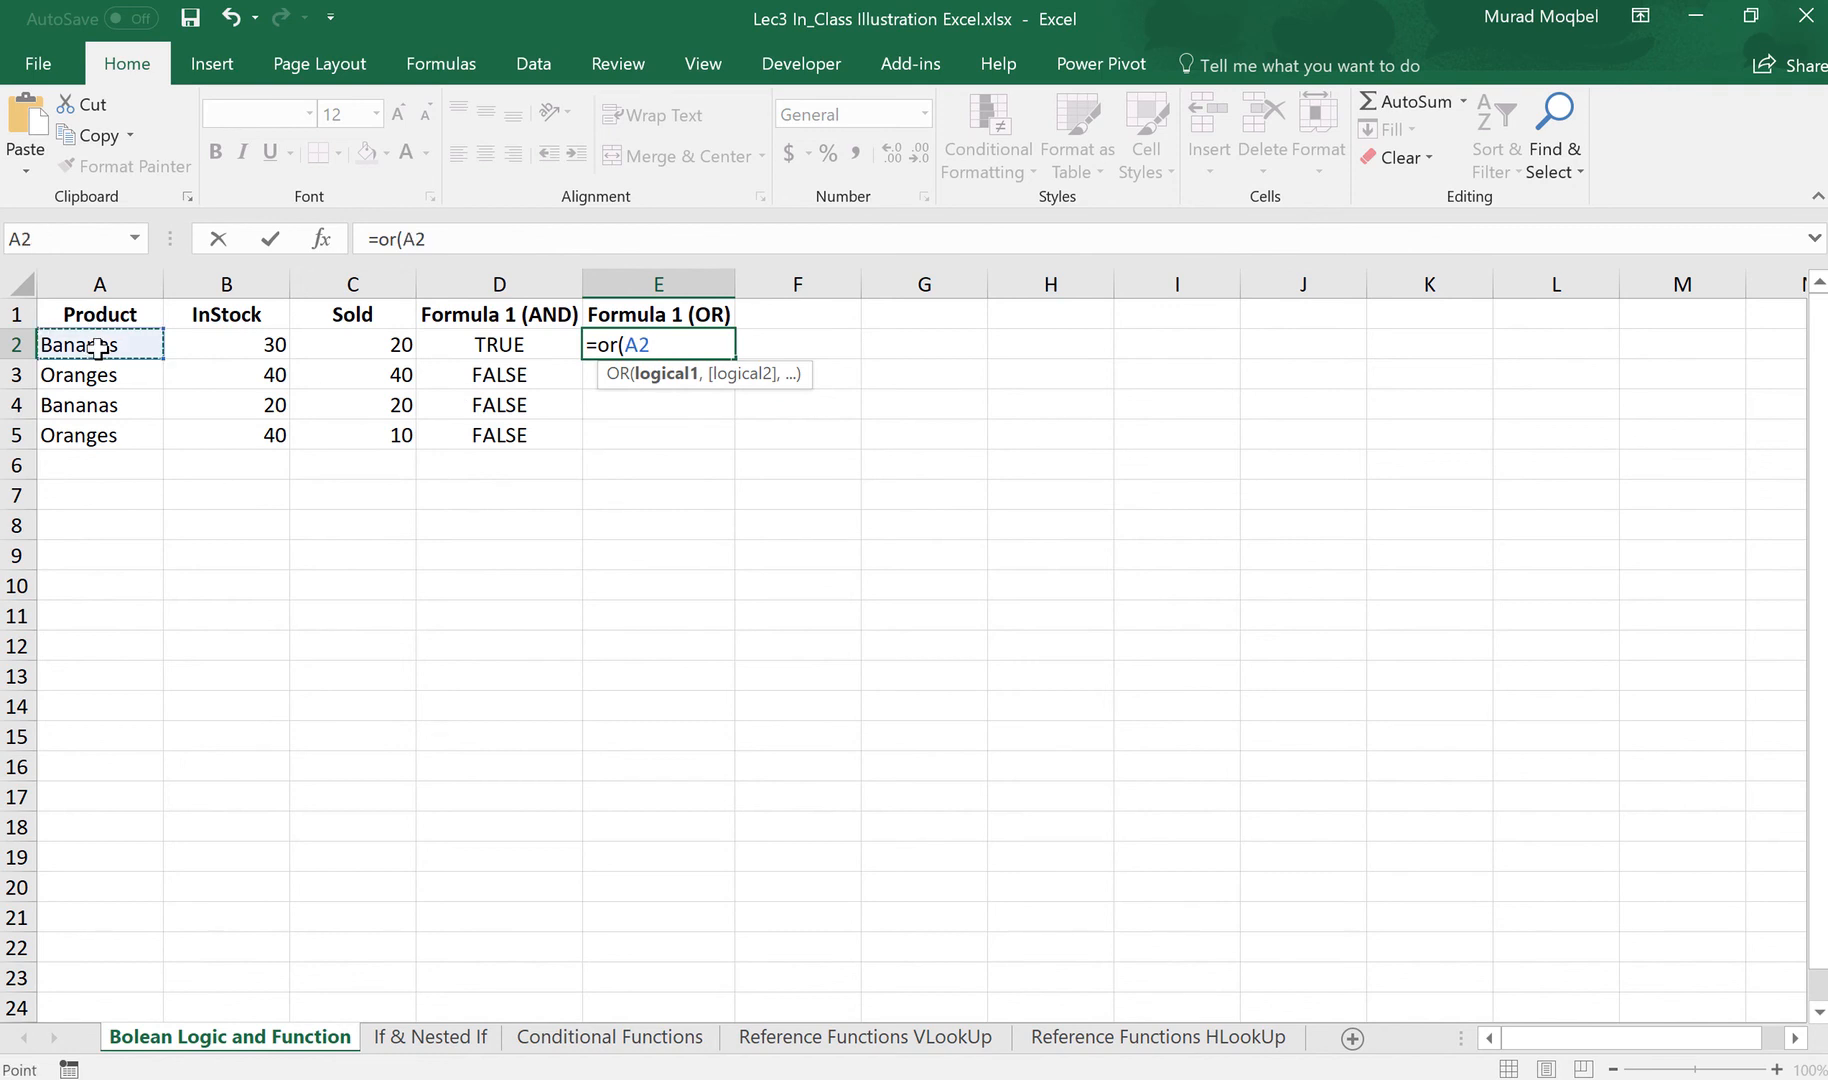
text(="Bananas)
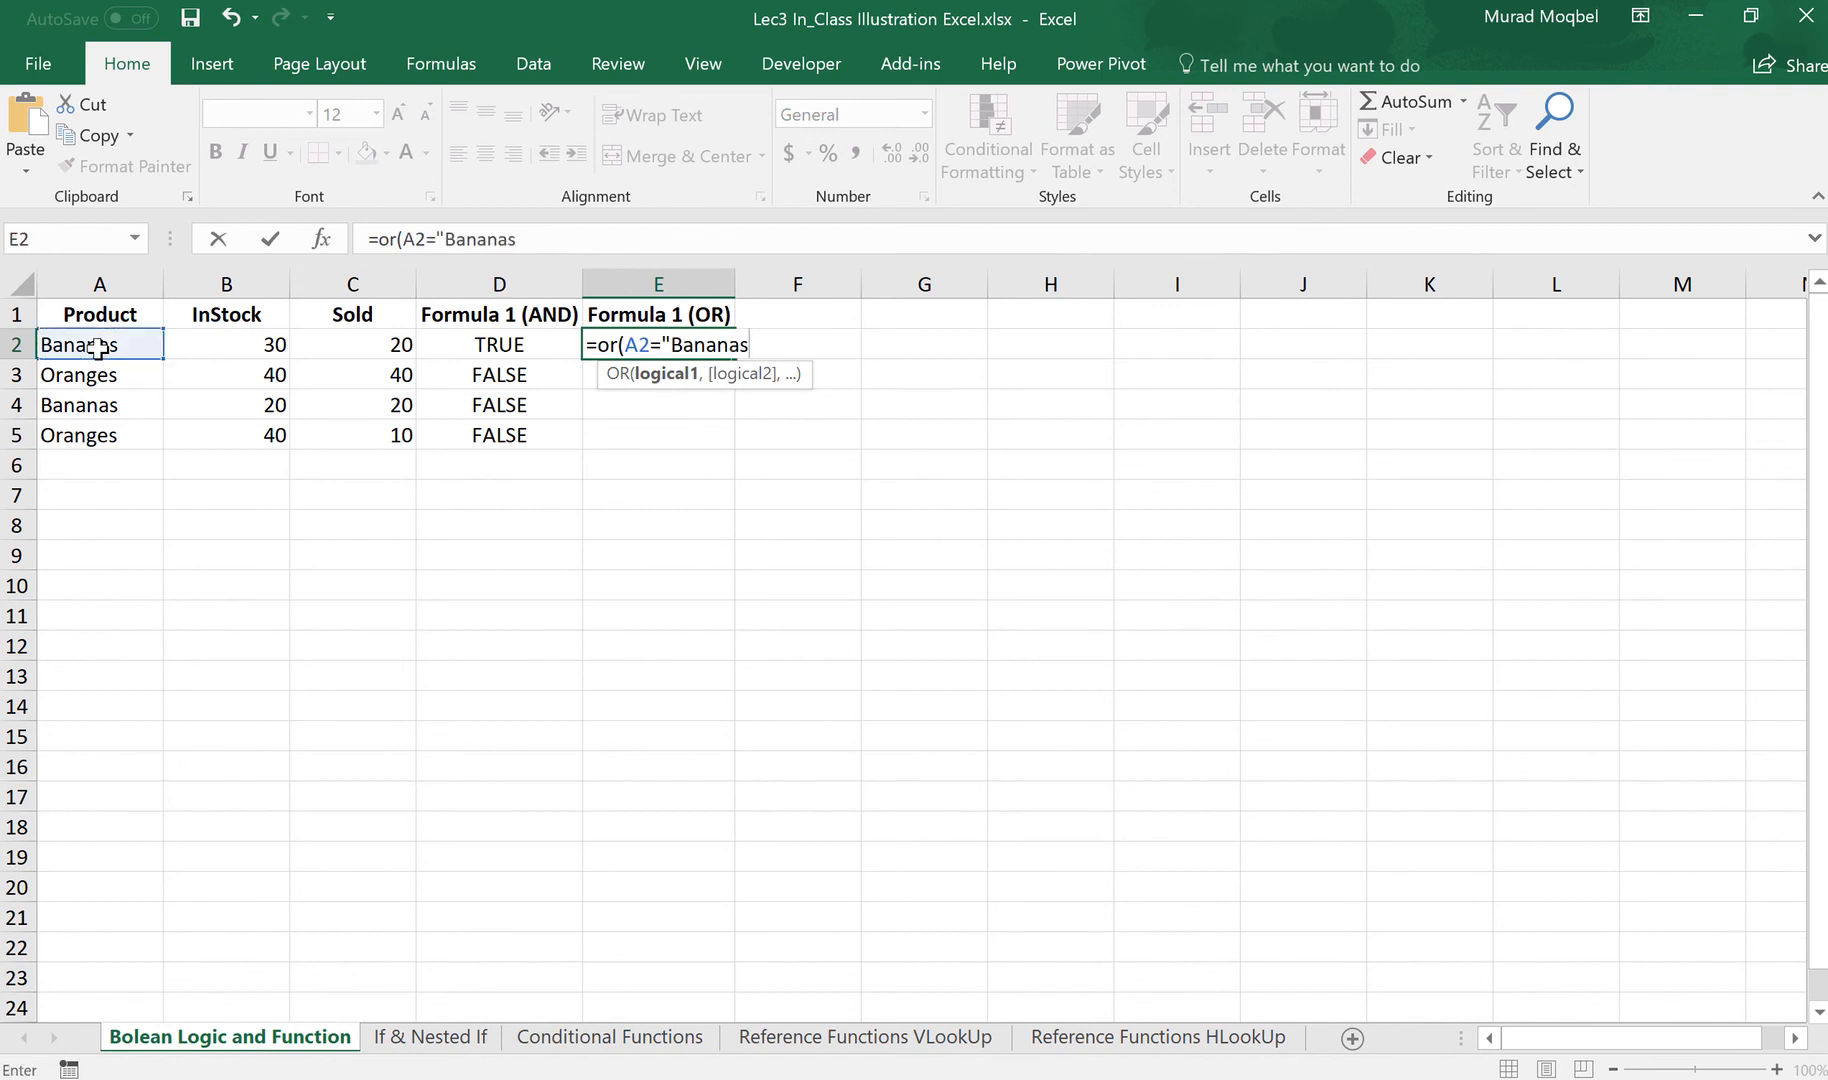
text(",)
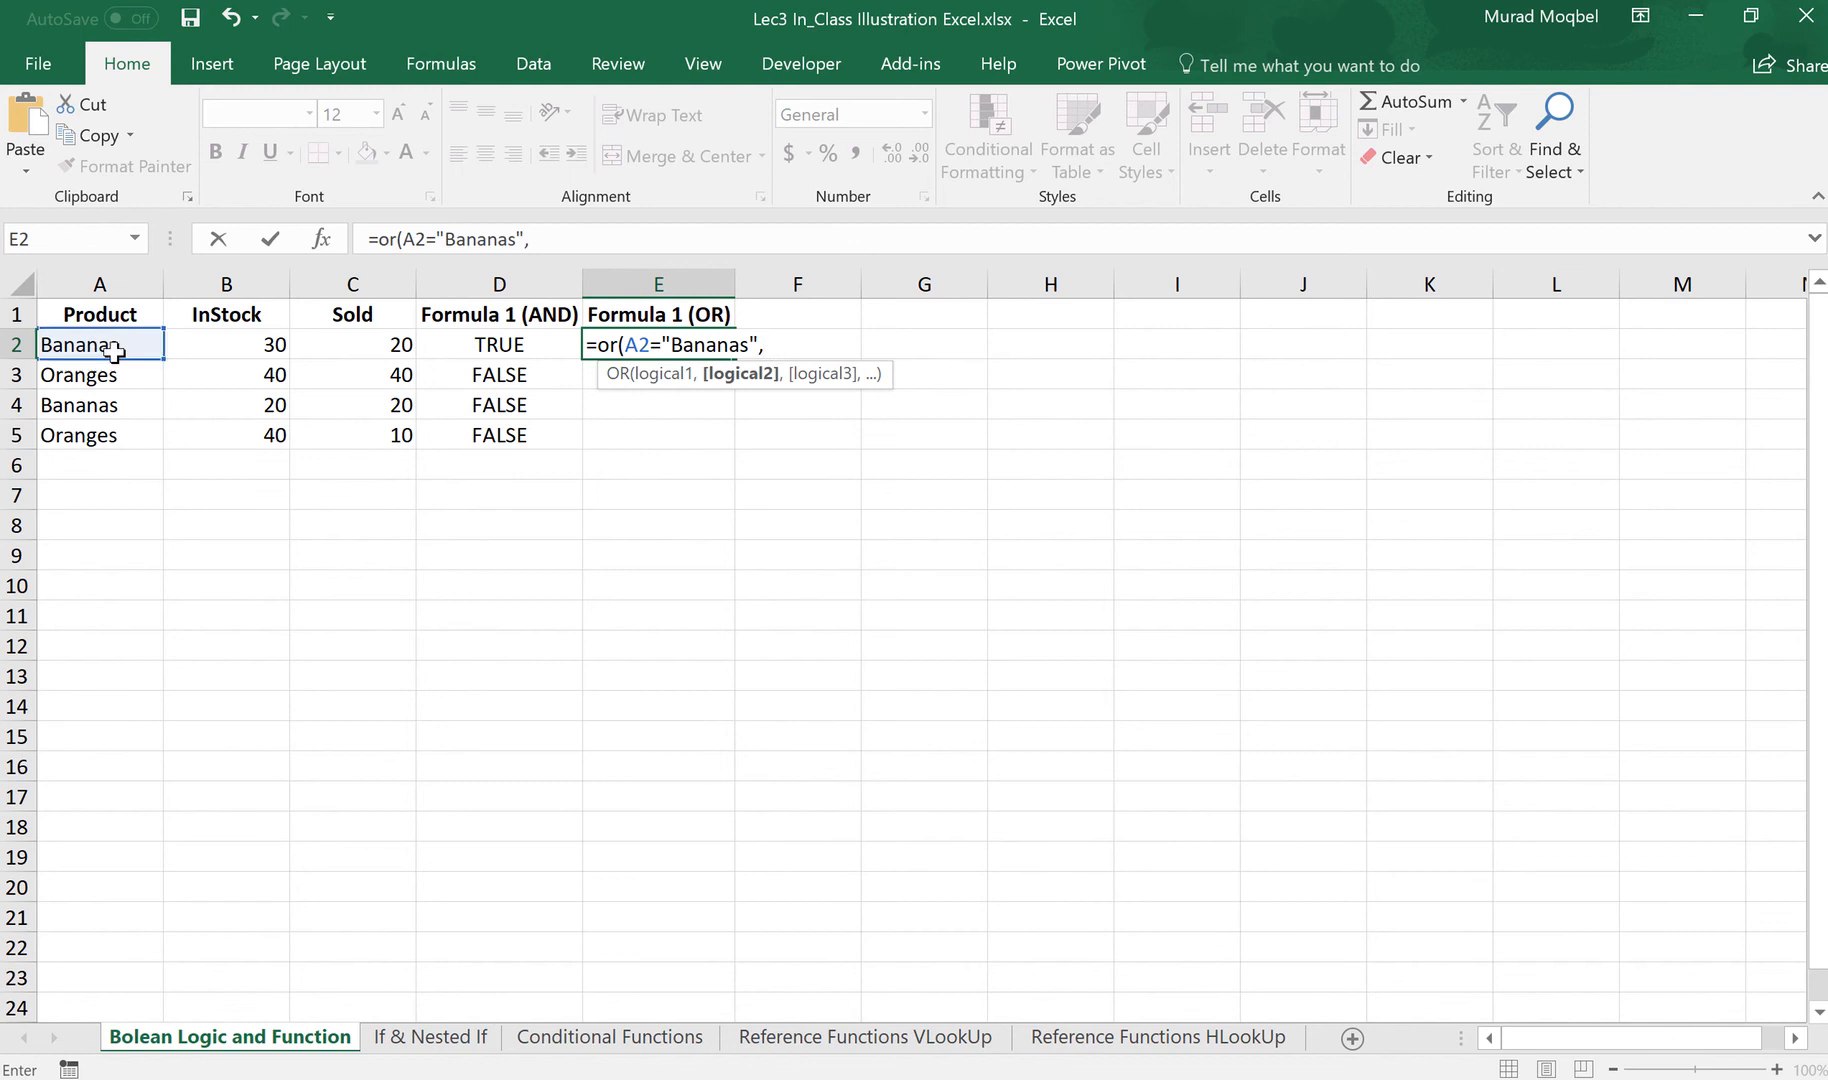
click(240, 346)
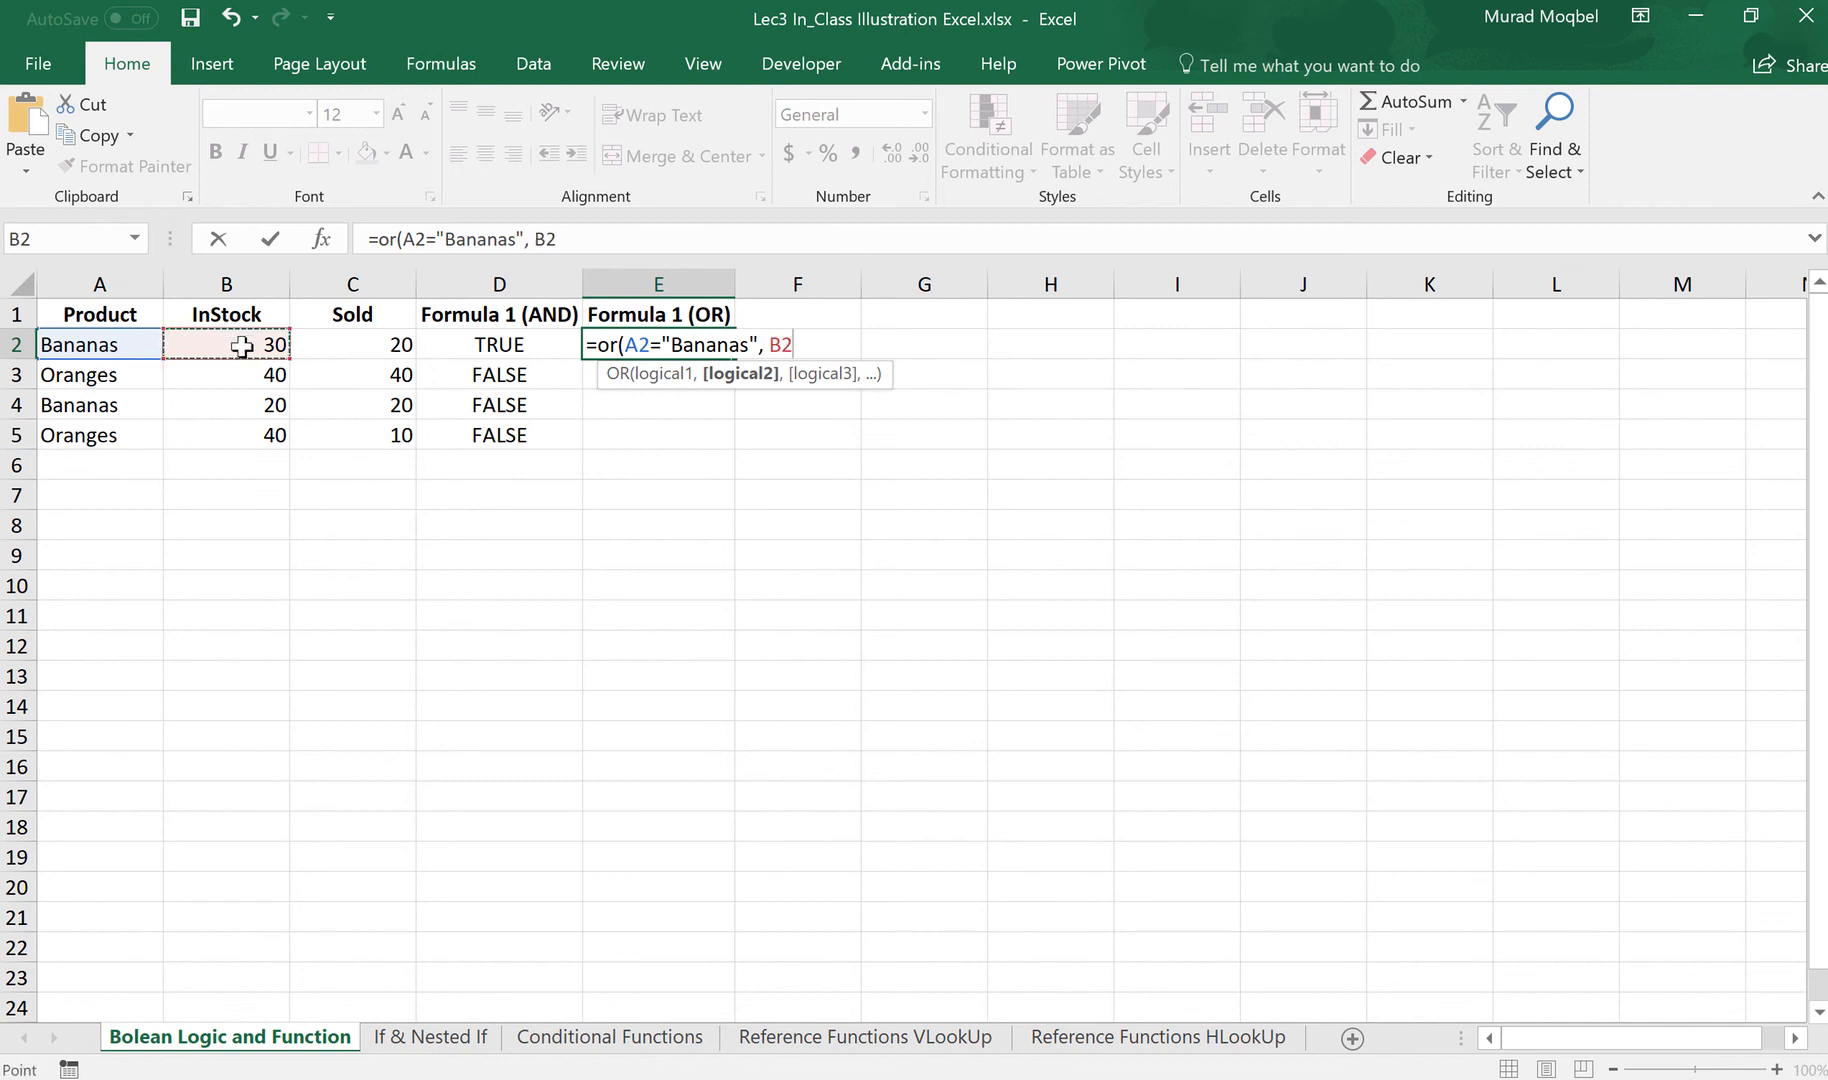
text(>)
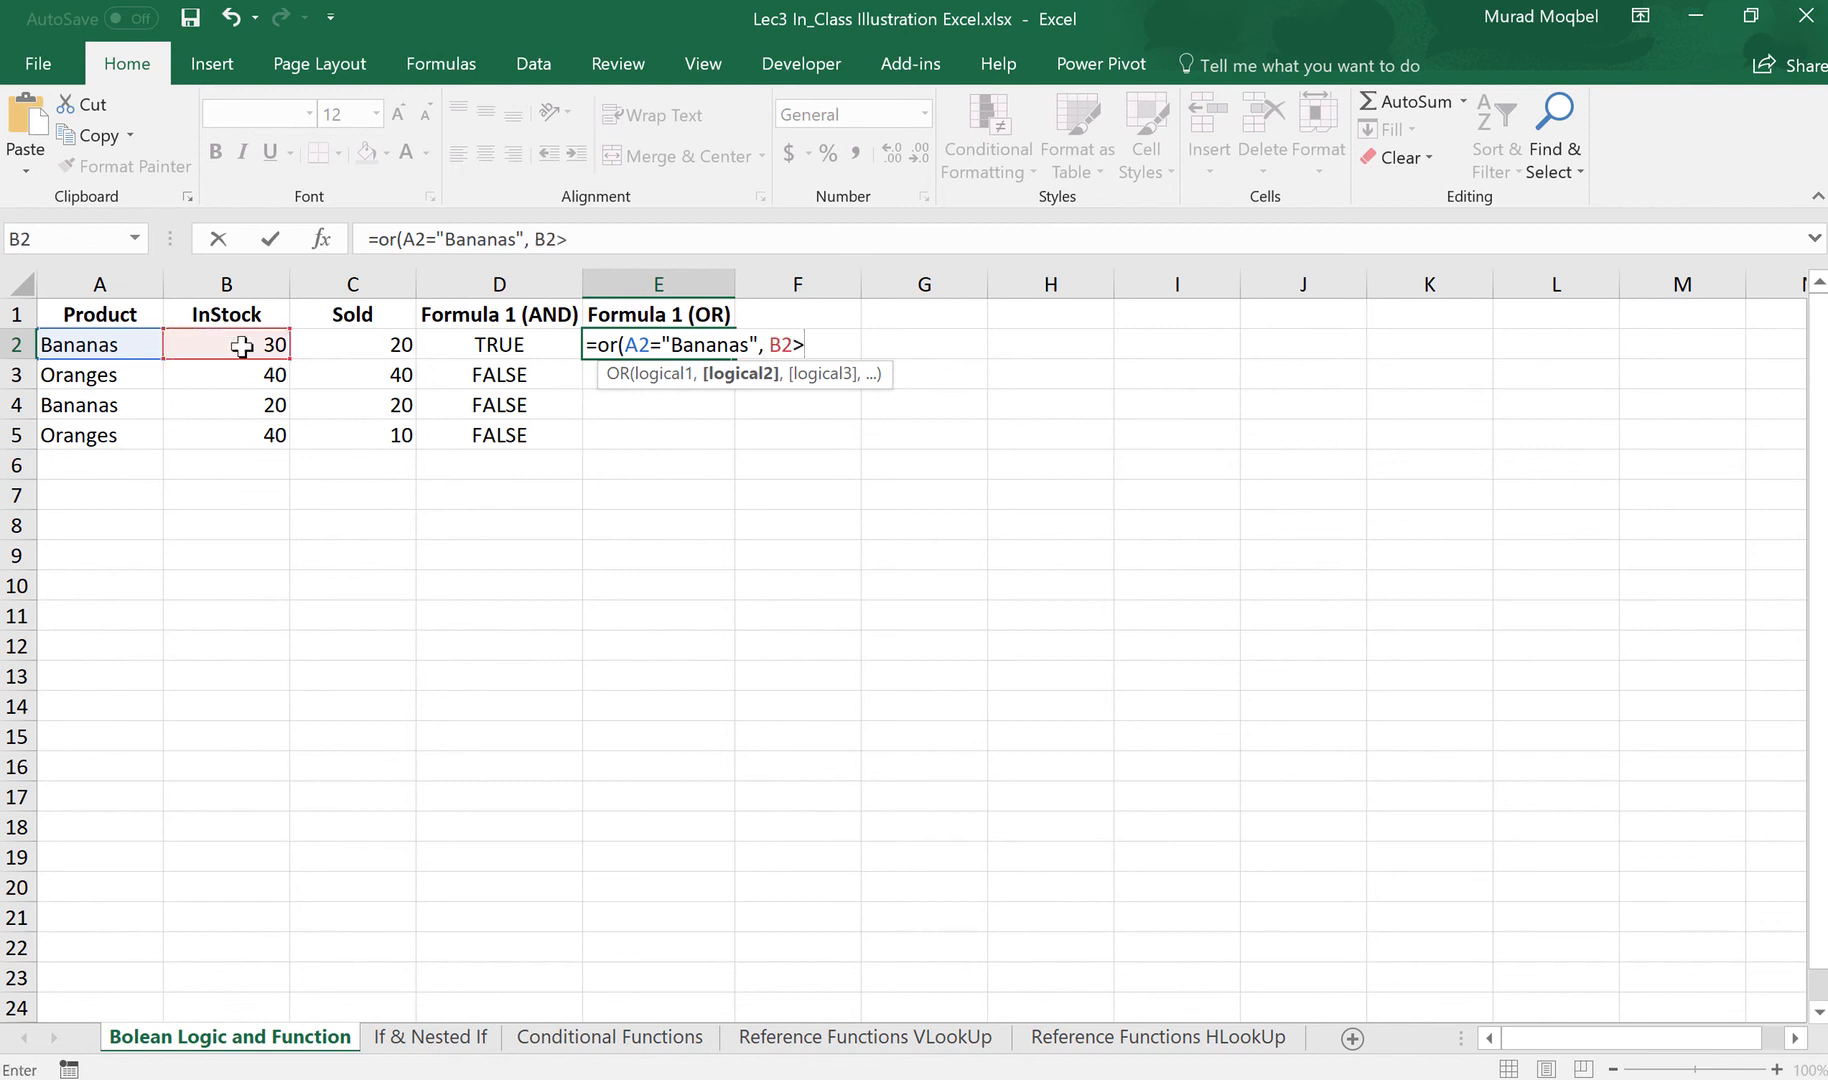
click(348, 346)
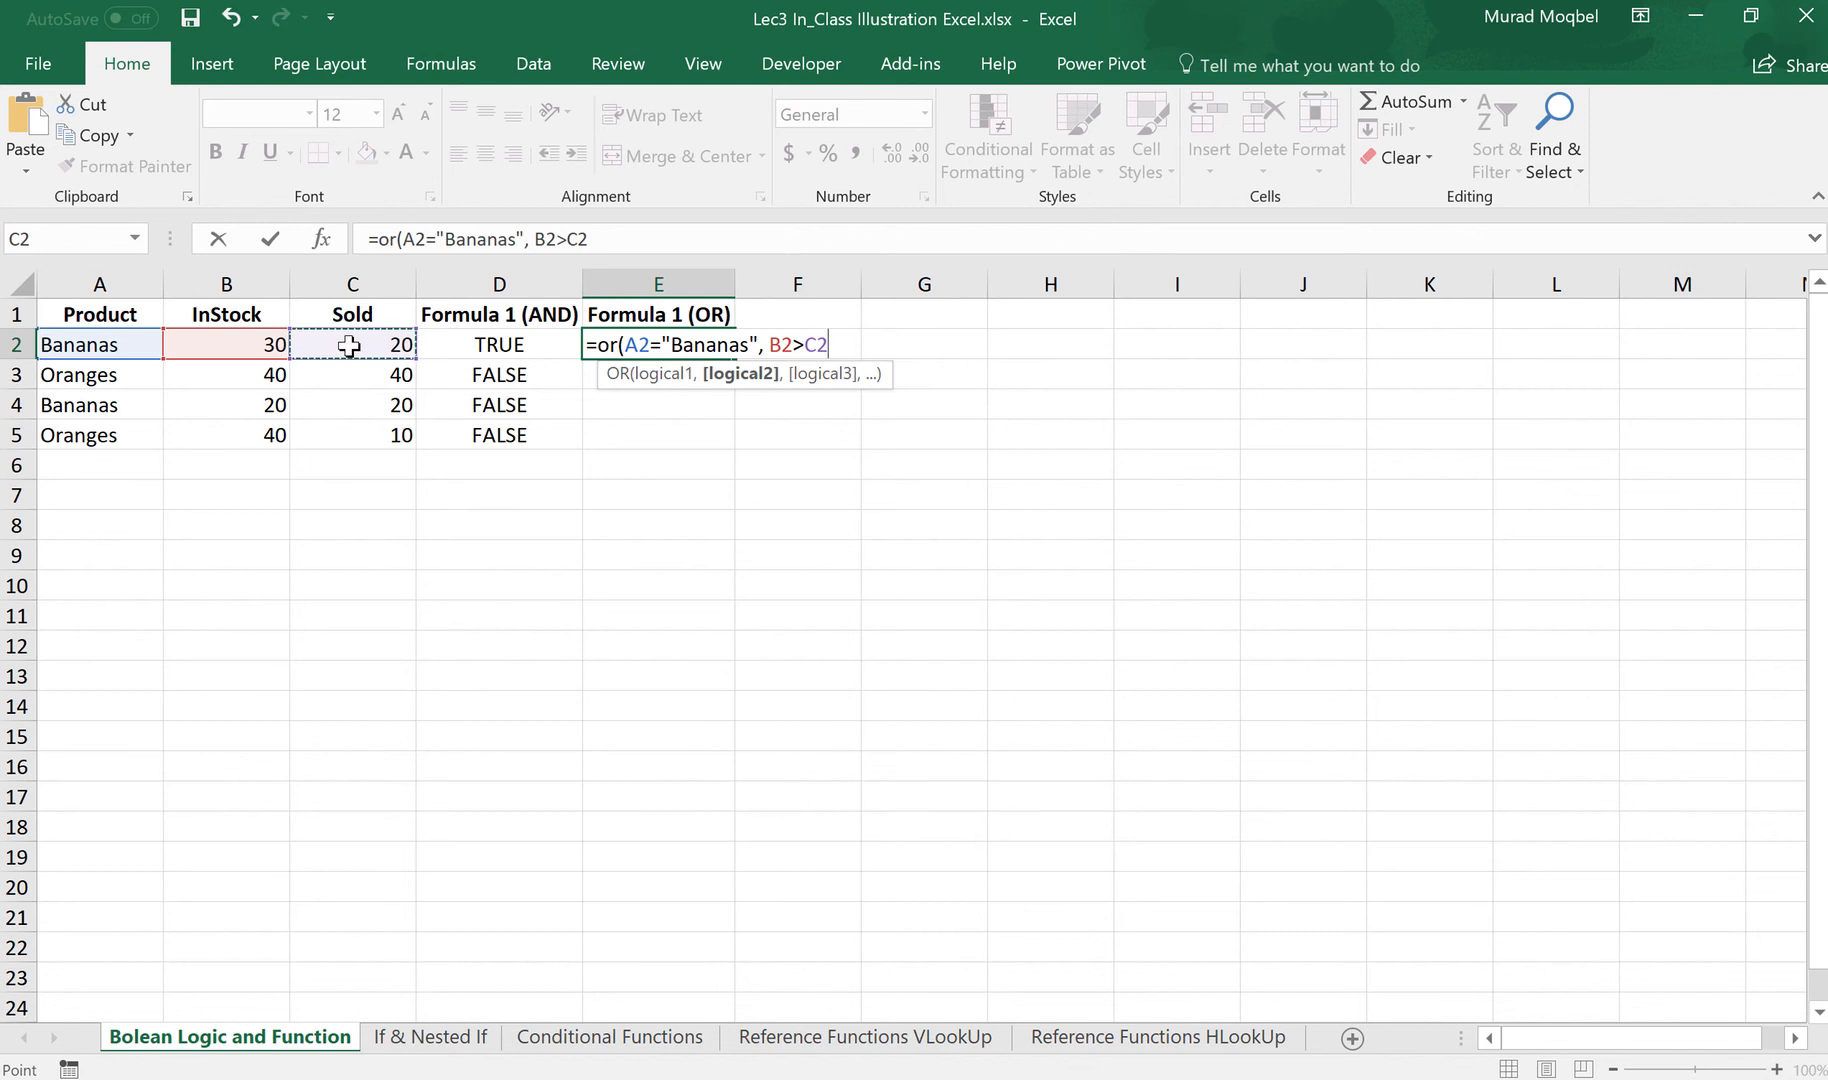
text())
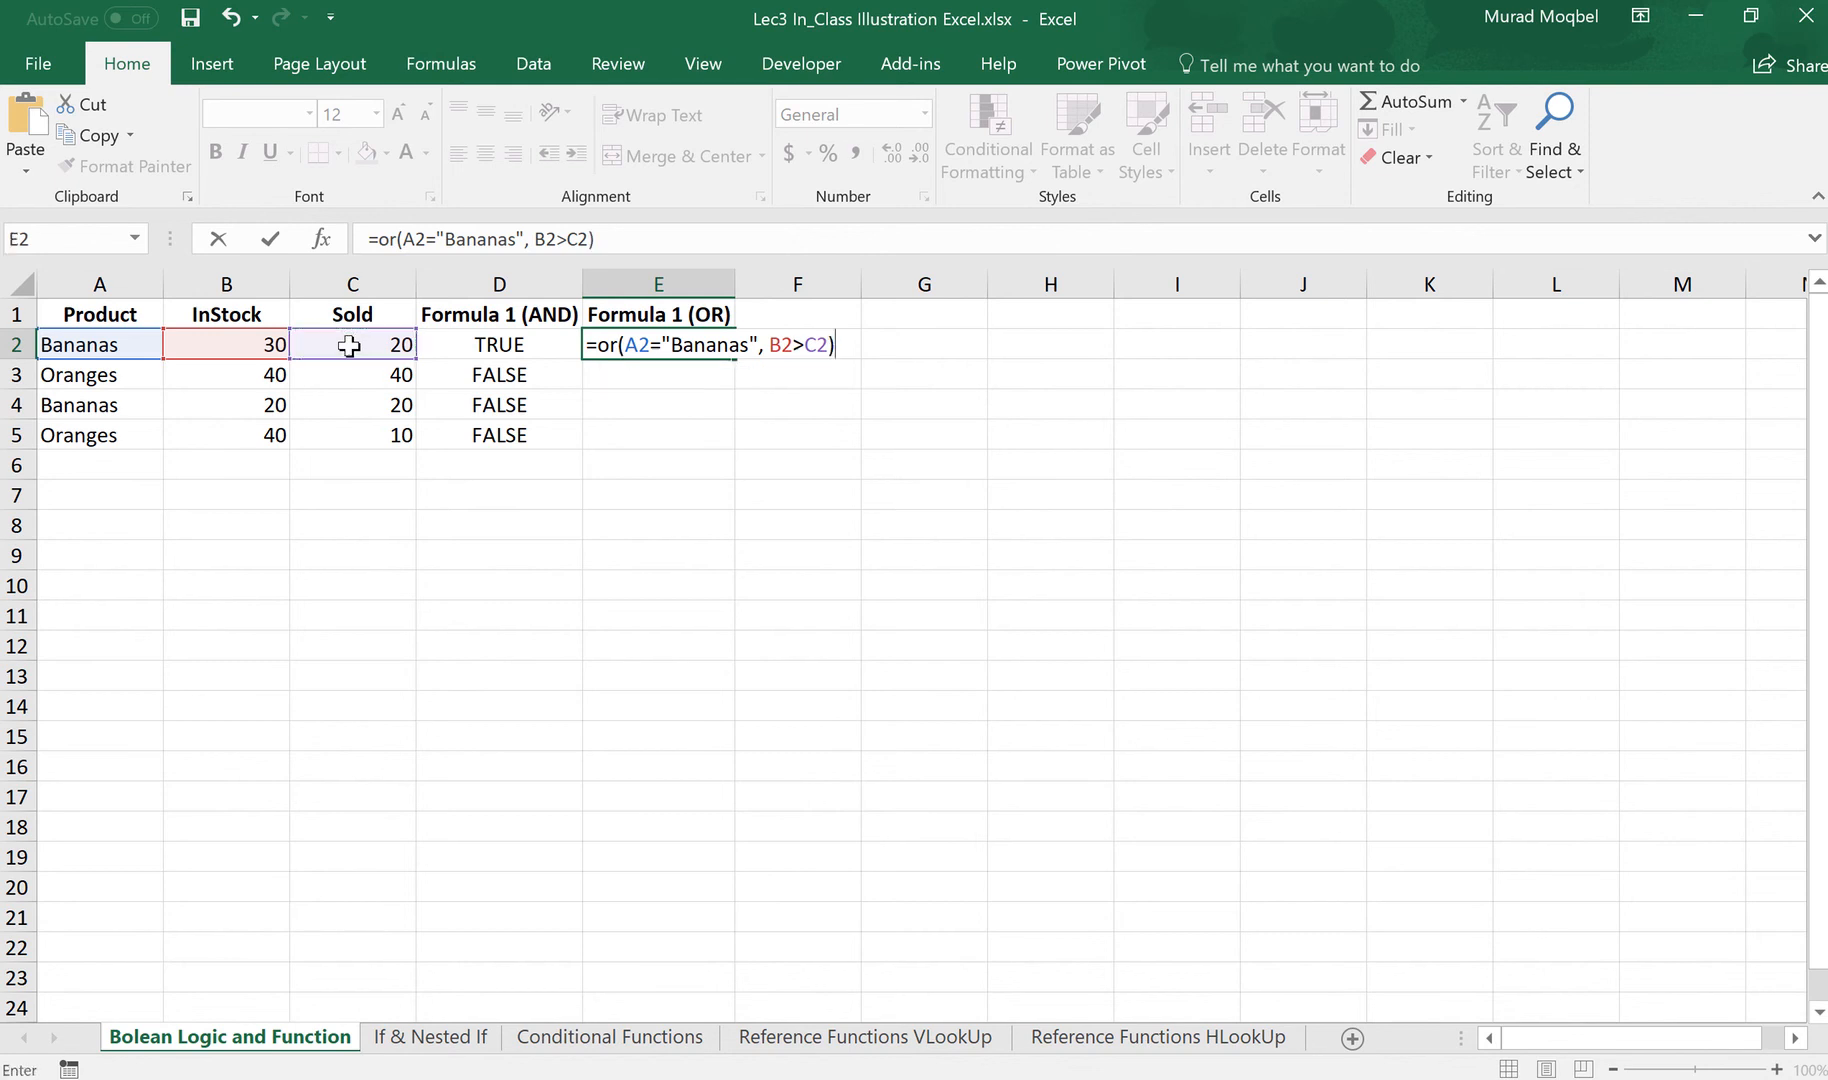
key(Return)
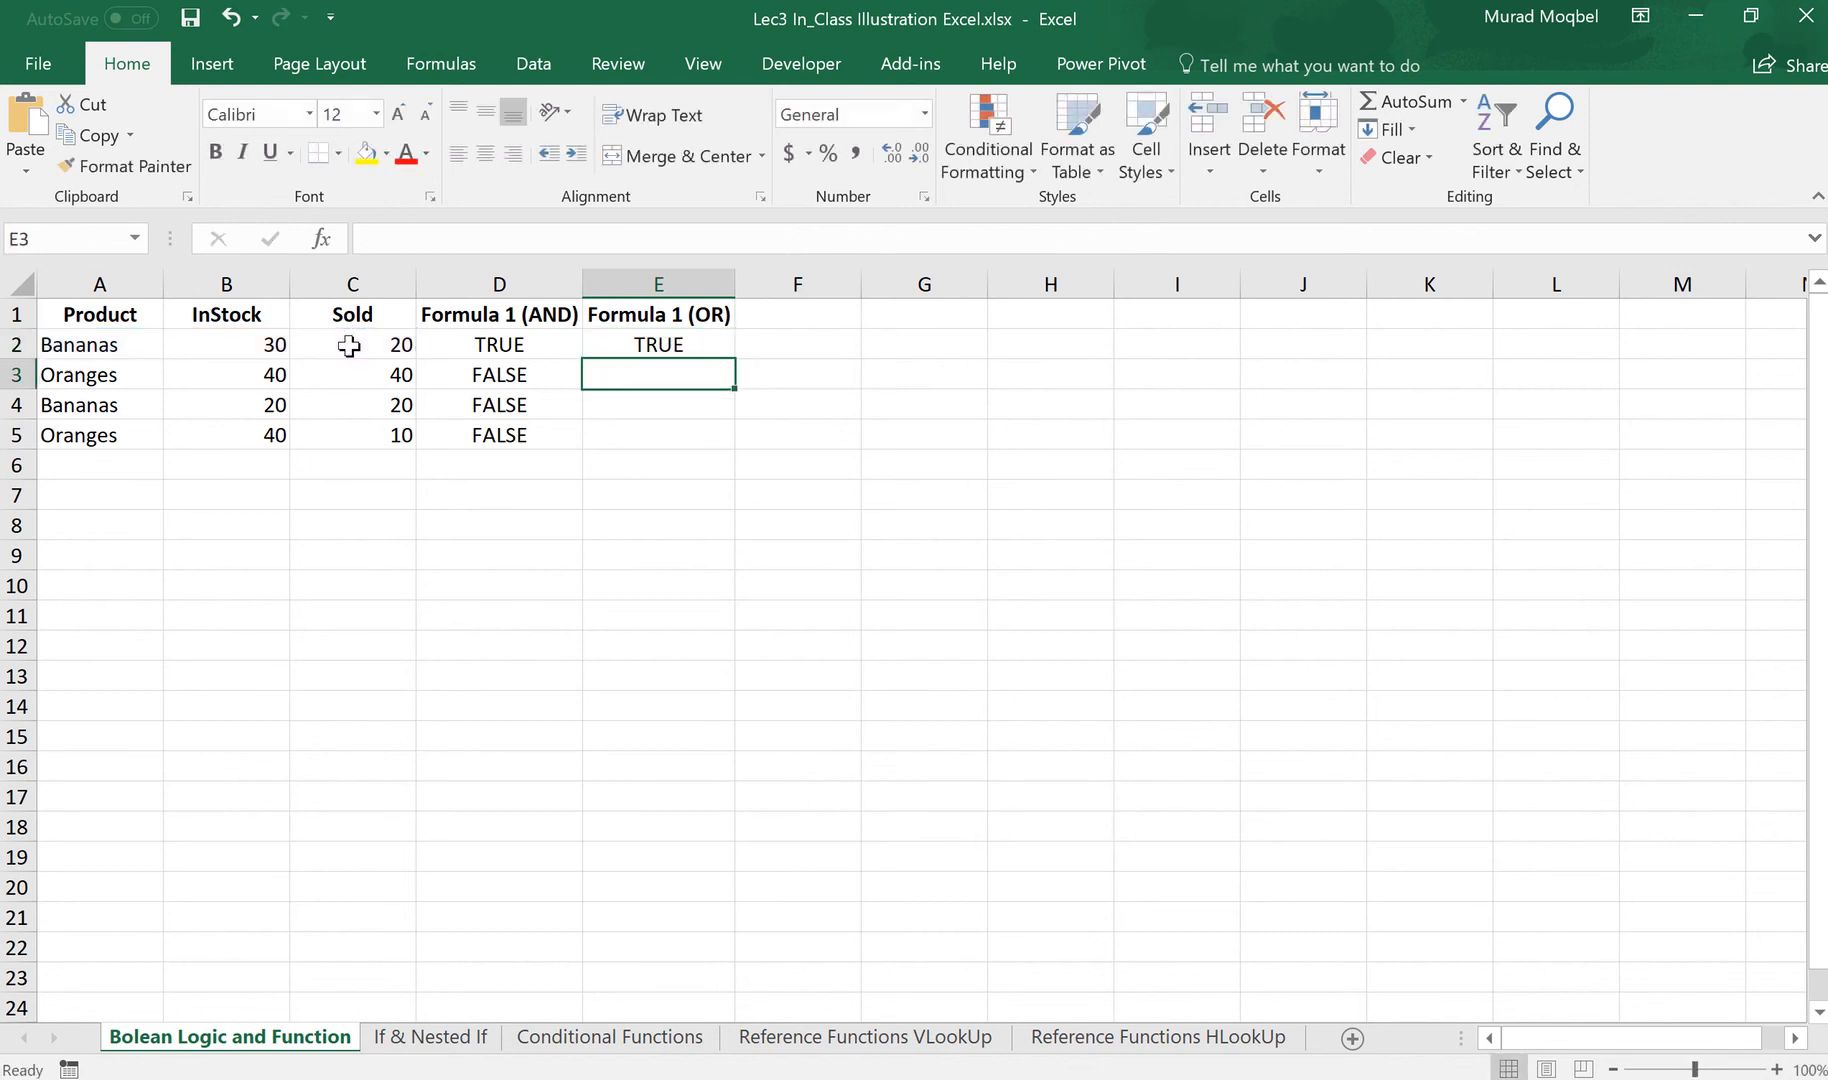
click(660, 344)
double_click(735, 358)
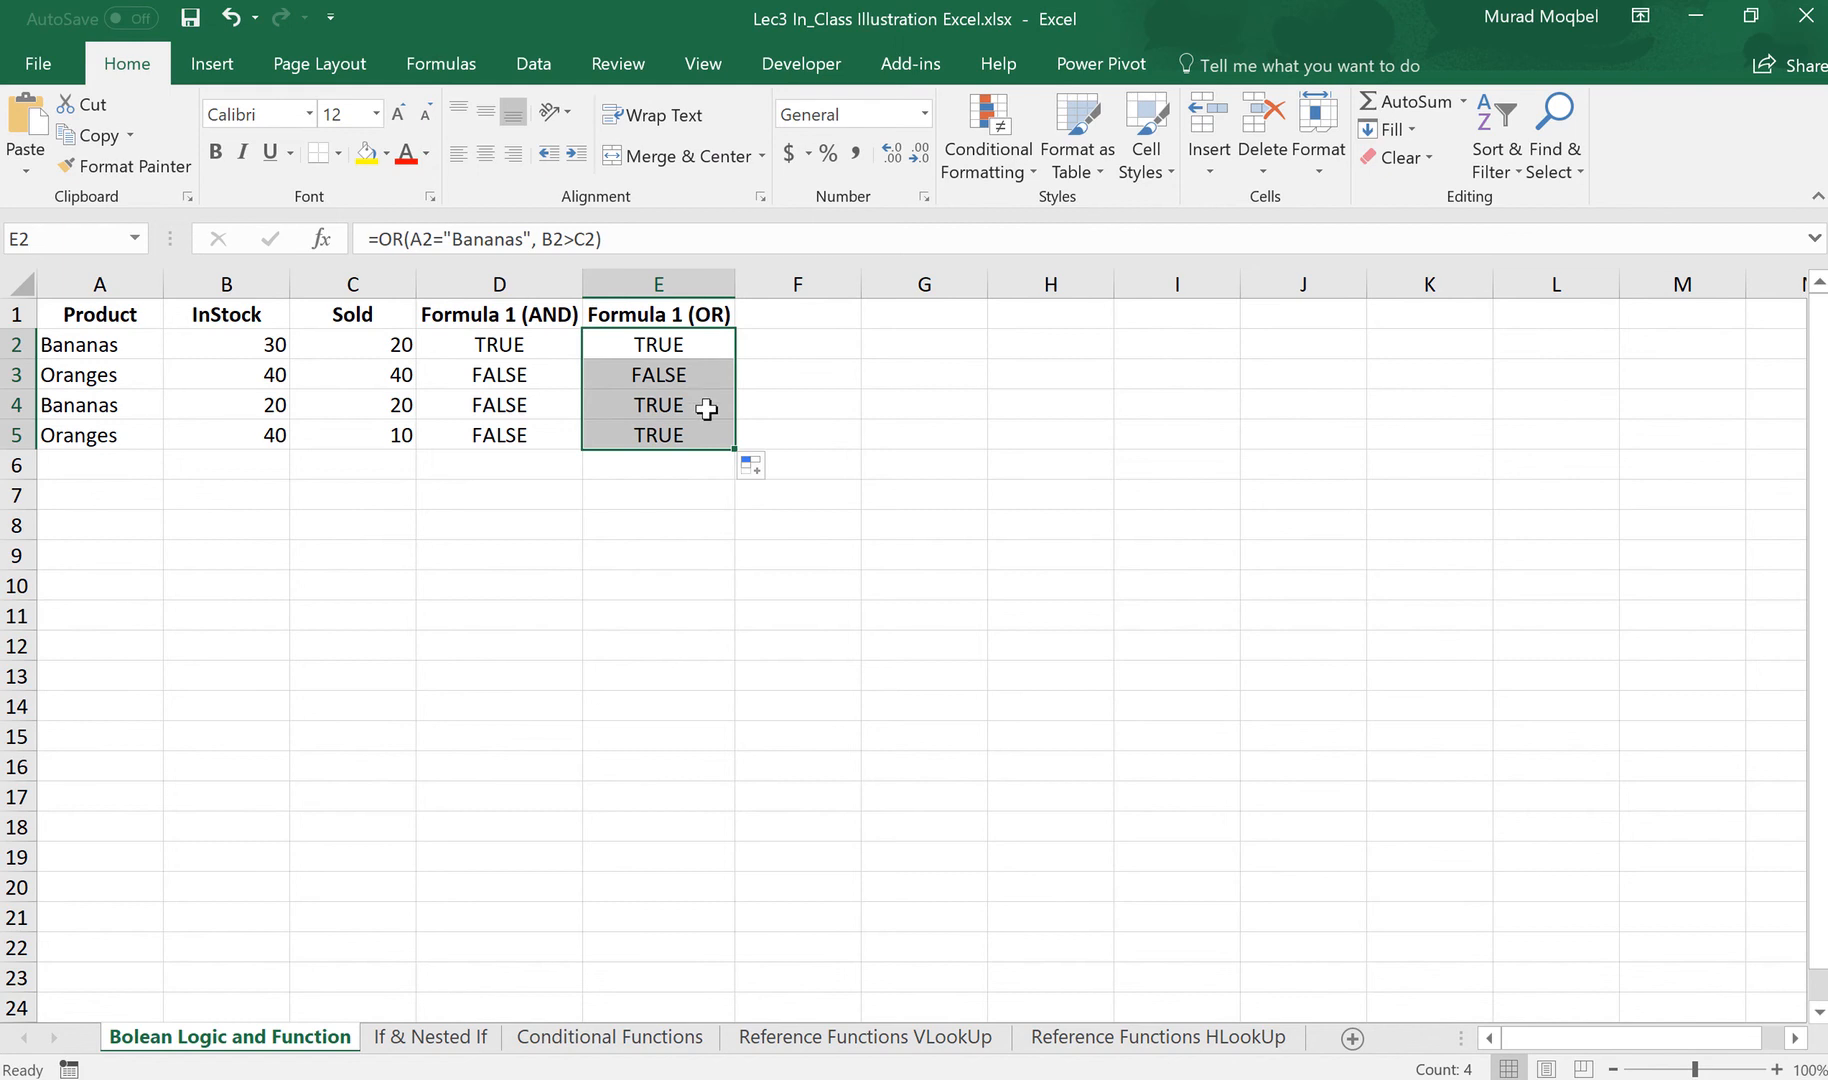
Check the OR result in row 3 against that row's product, InStock and Sold values
click(656, 375)
mouse_move(264, 373)
mouse_down()
mouse_move(345, 372)
mouse_move(262, 374)
mouse_up()
click(96, 381)
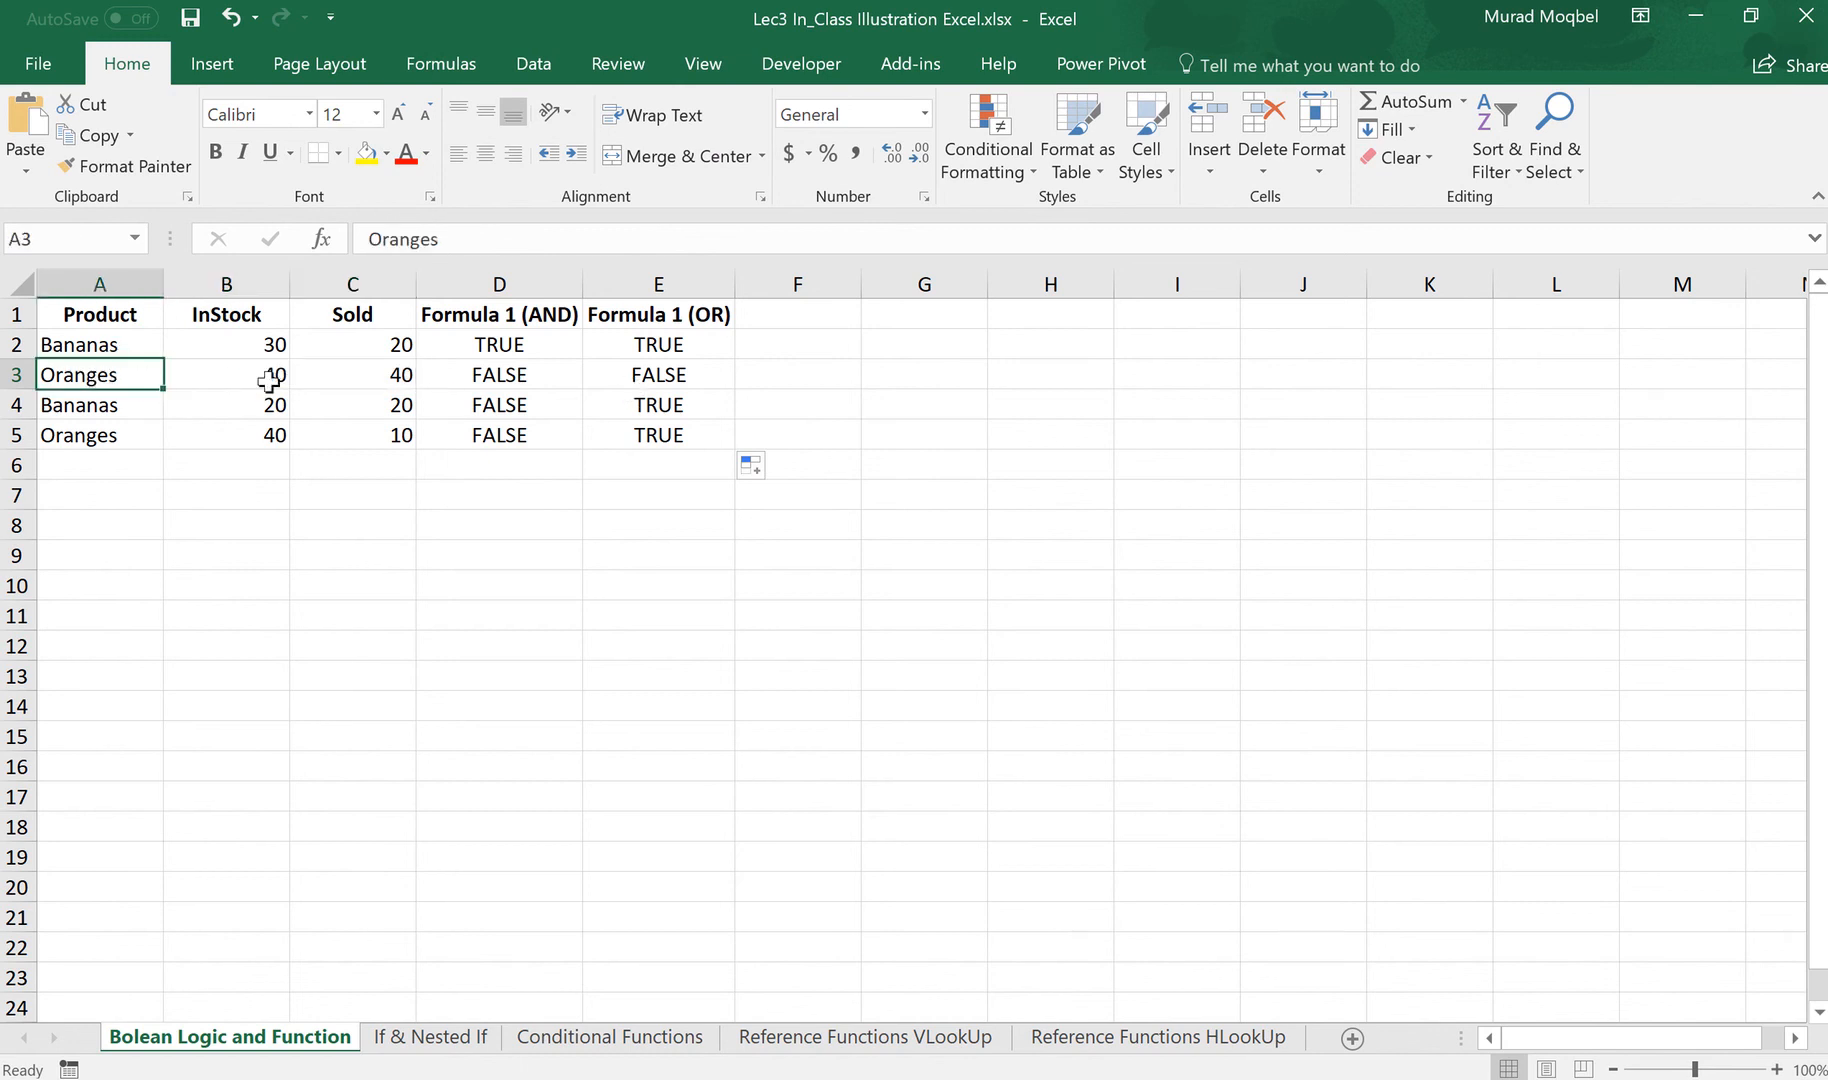
click(664, 378)
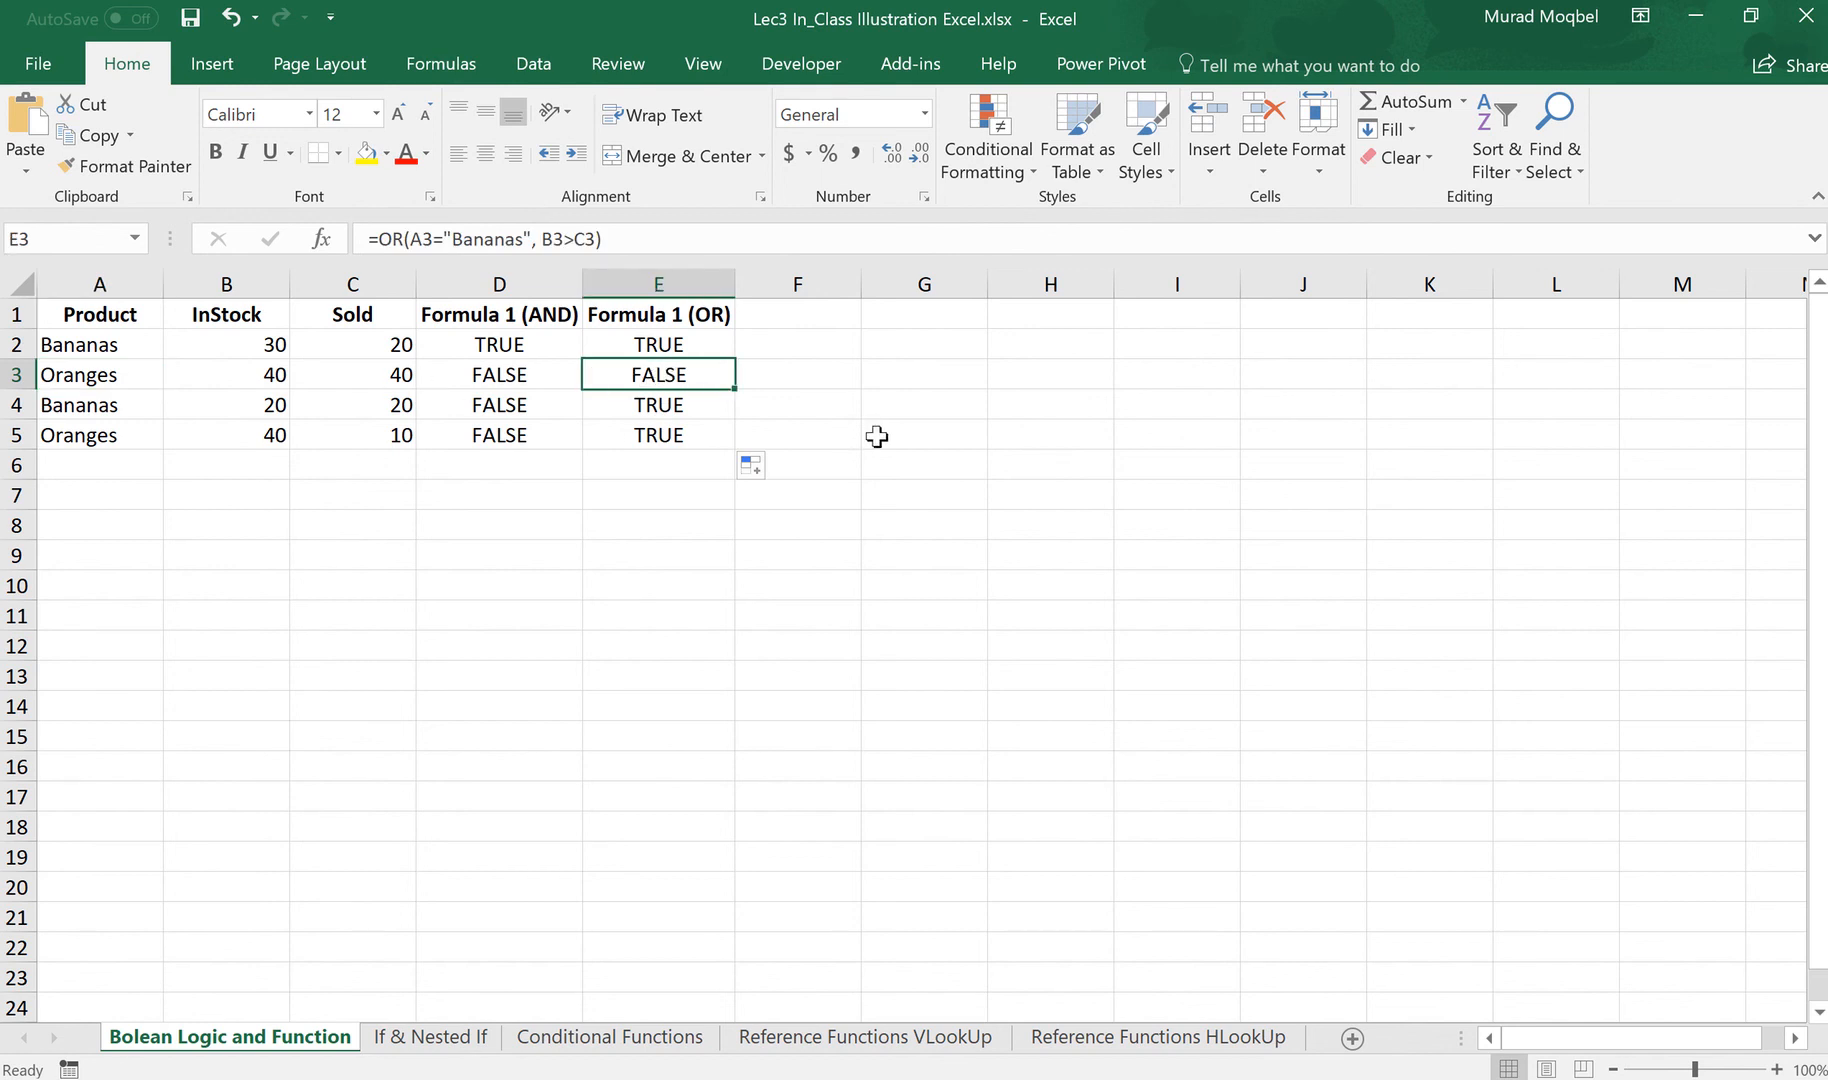
Close the workbook and open 03.1 Practice Problems: Boolean Functions from the MyEducator assessments list in a new browser tab
click(1800, 14)
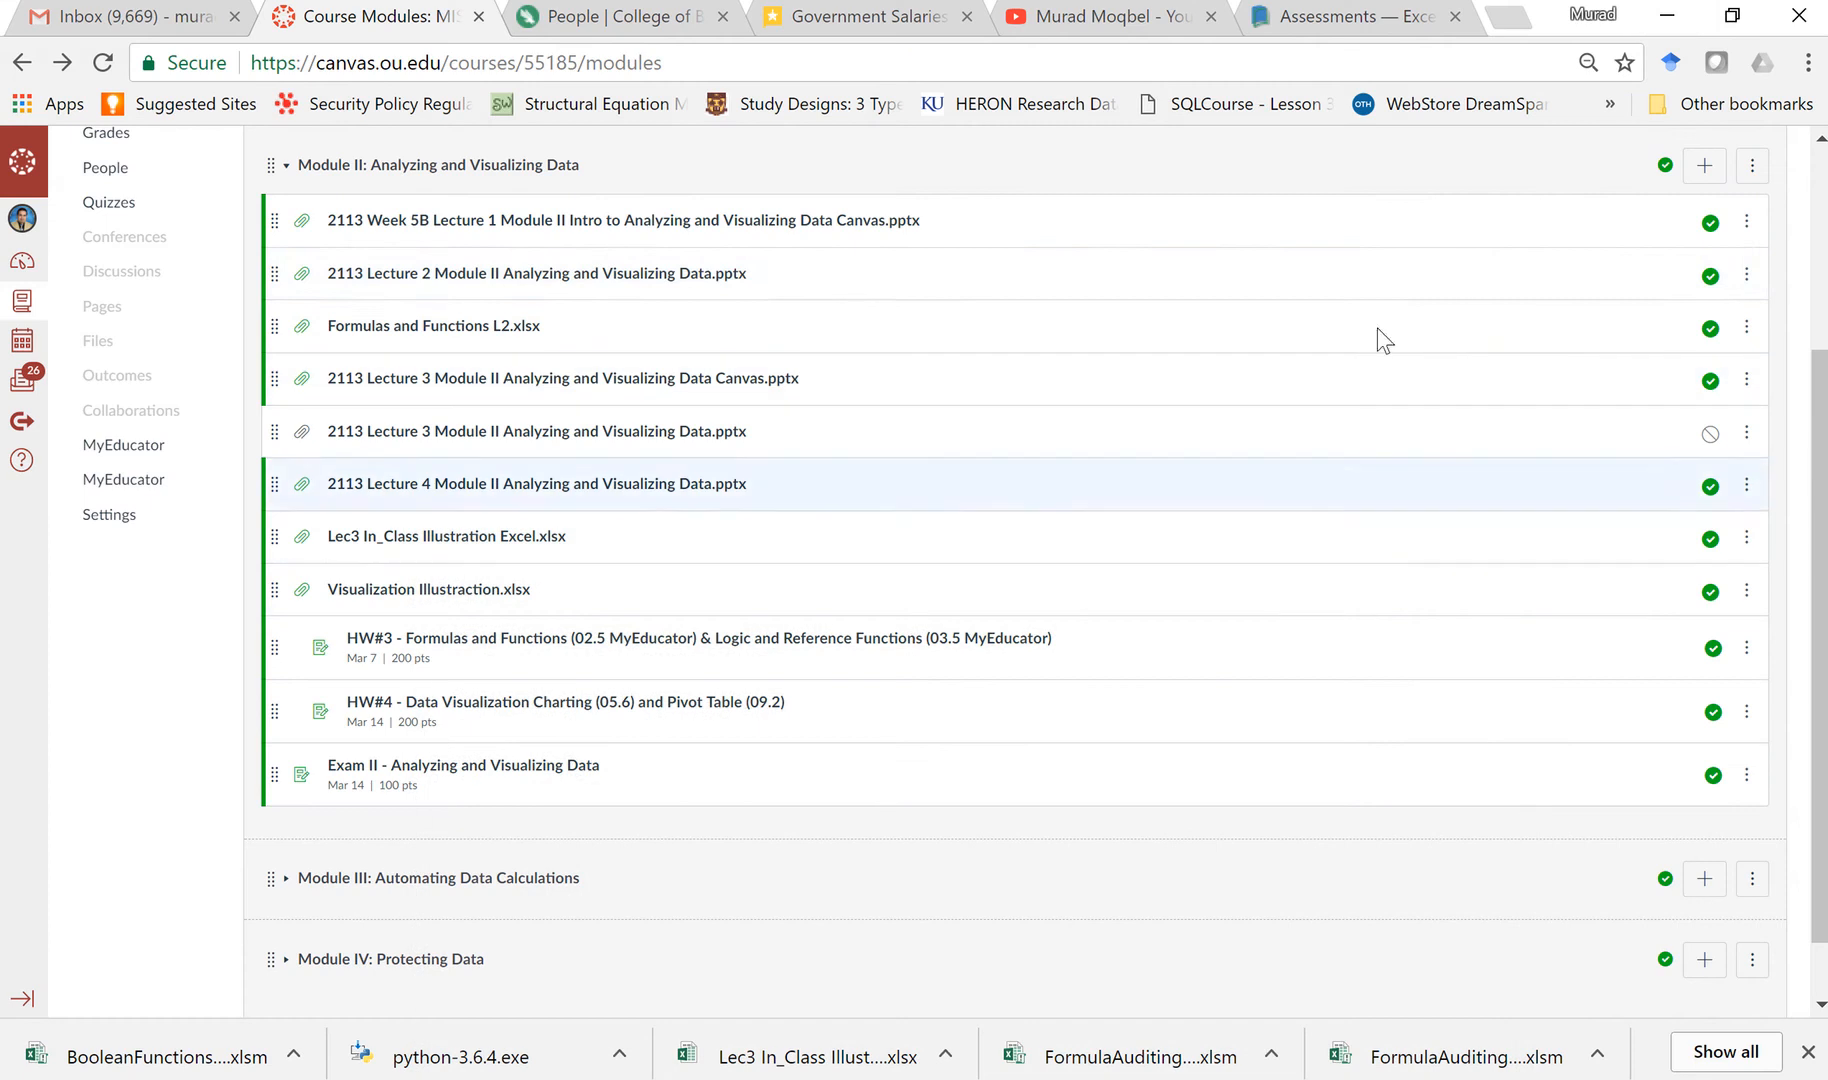
click(1318, 22)
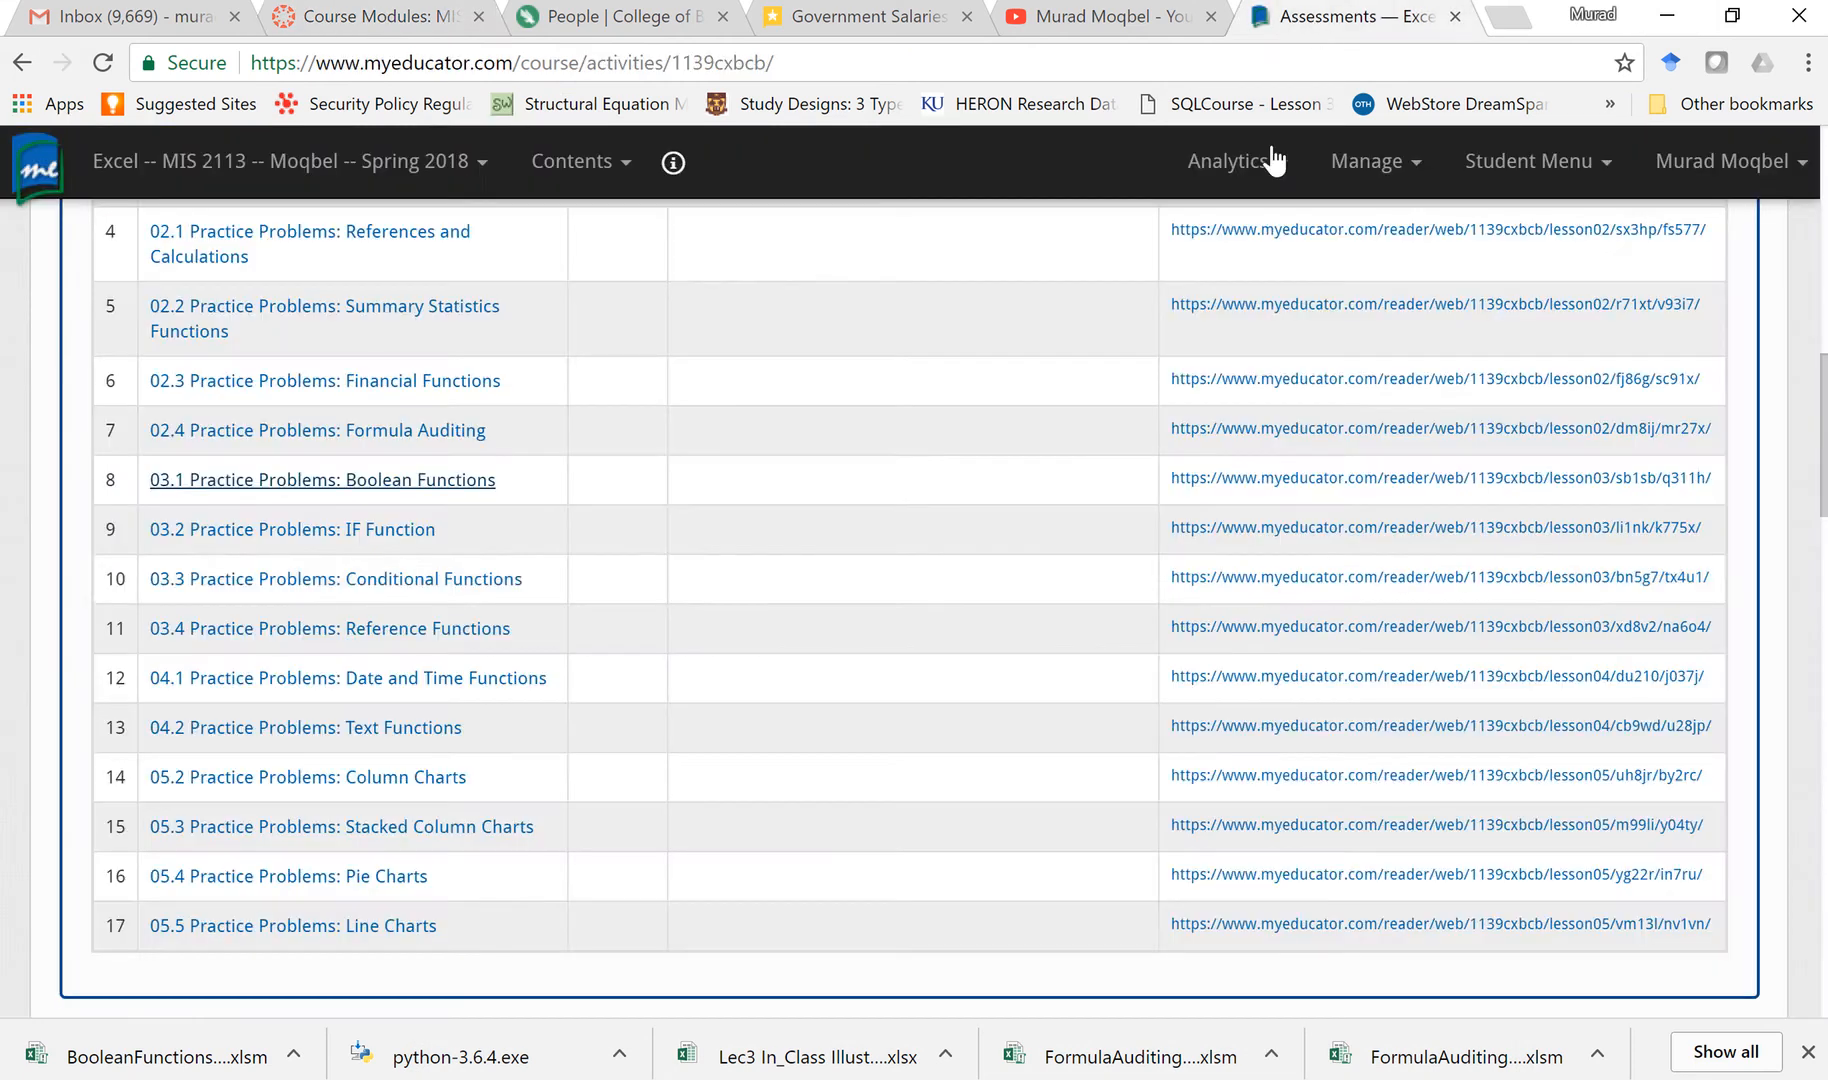
right_click(209, 482)
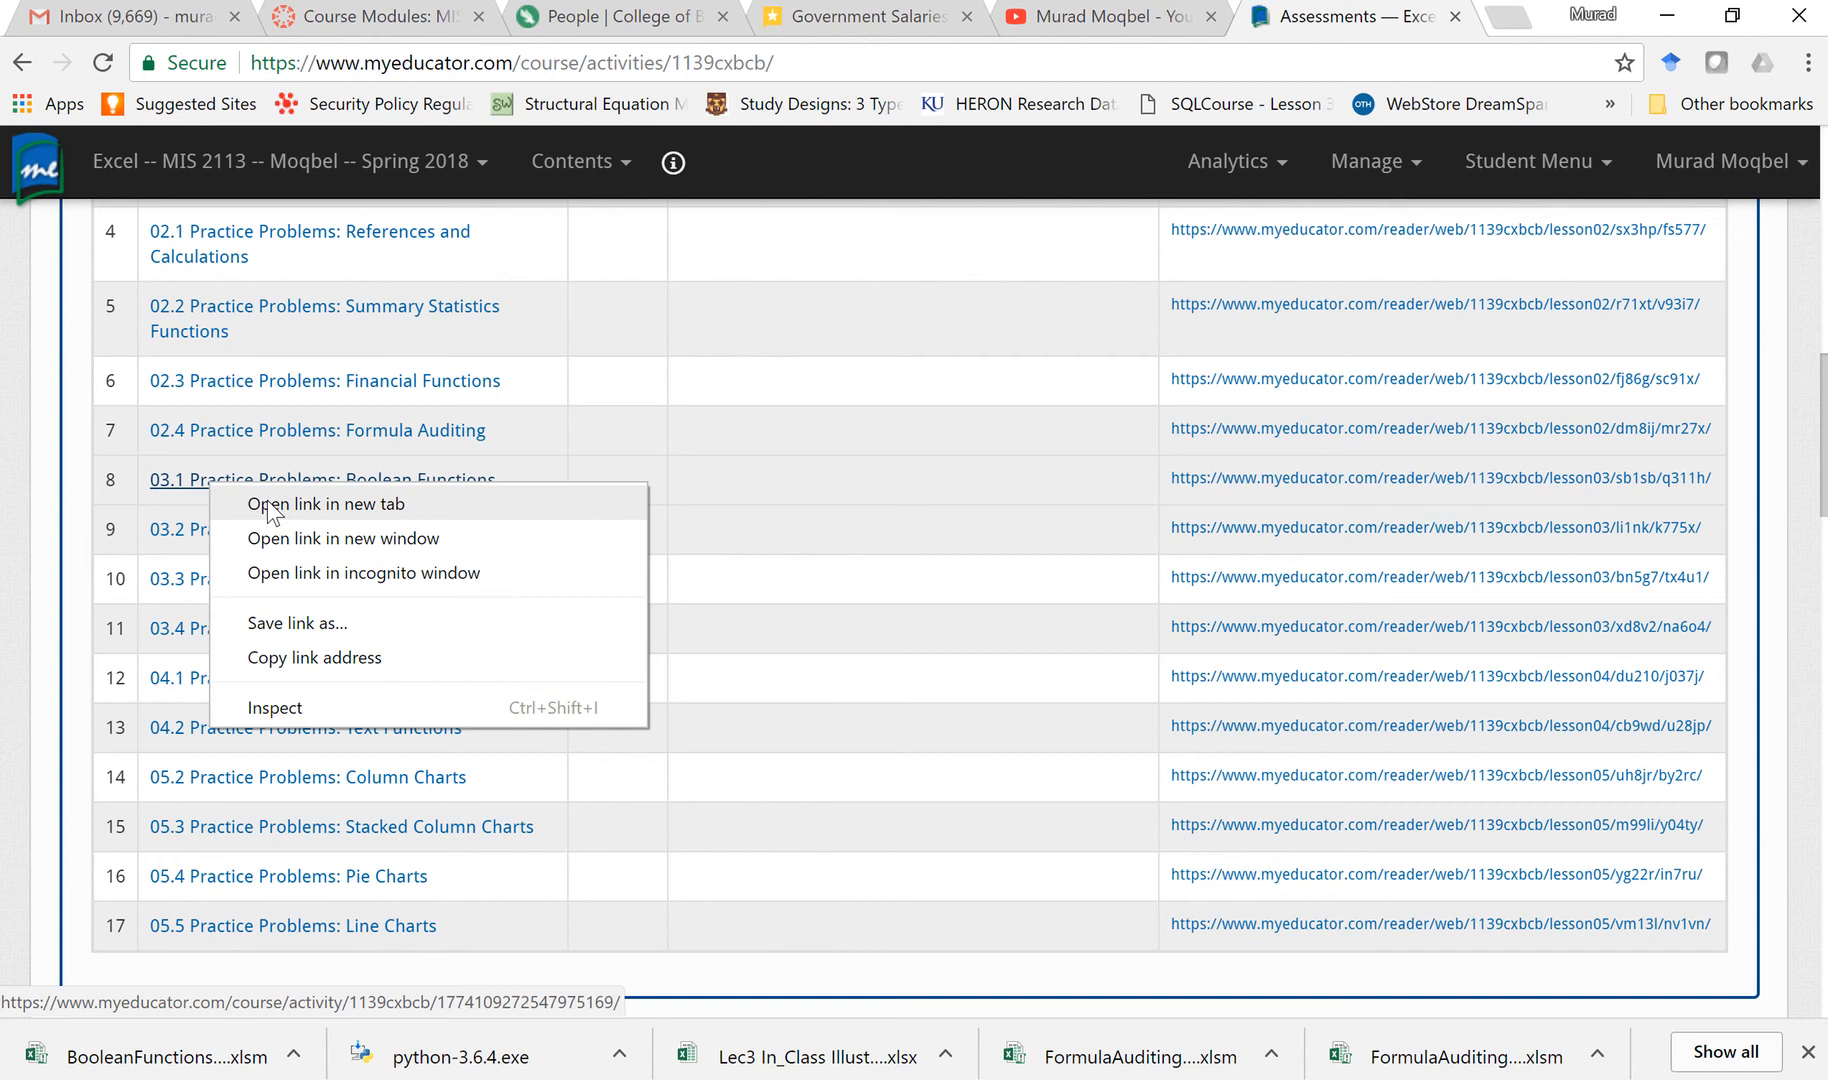
click(270, 506)
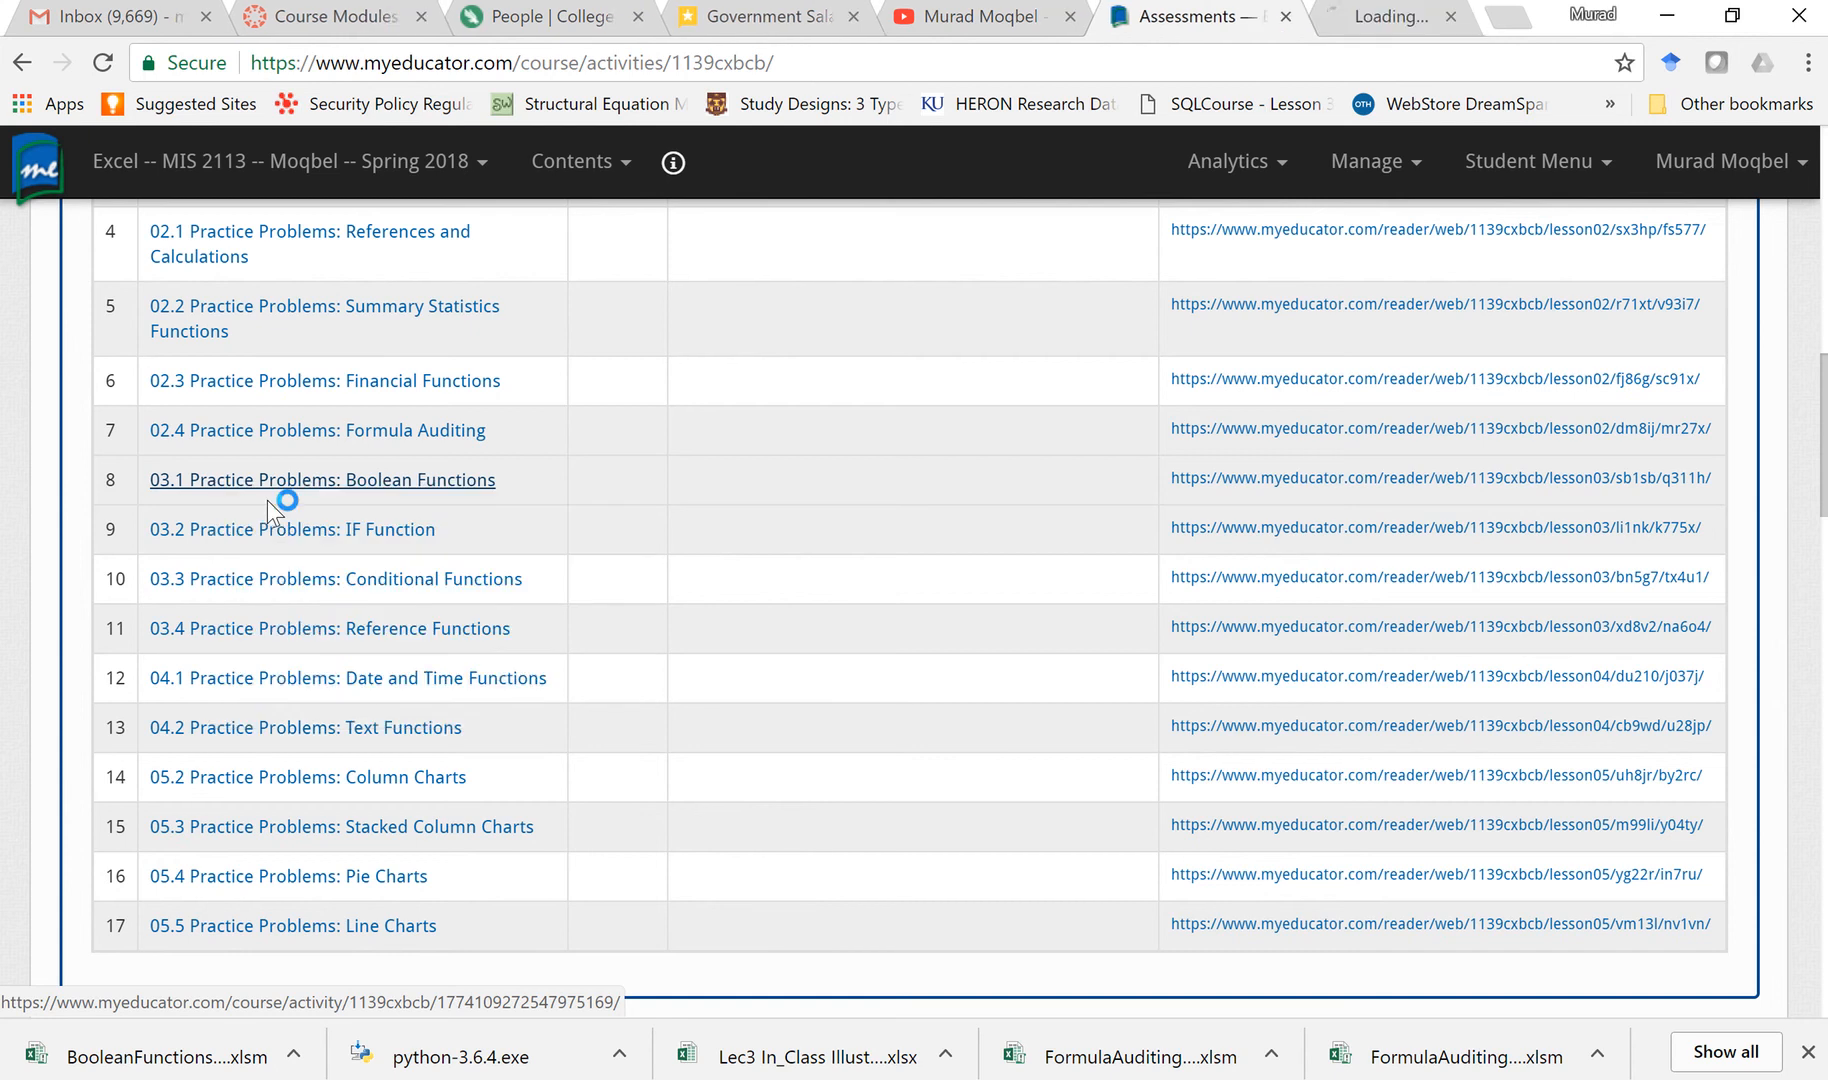
click(1340, 30)
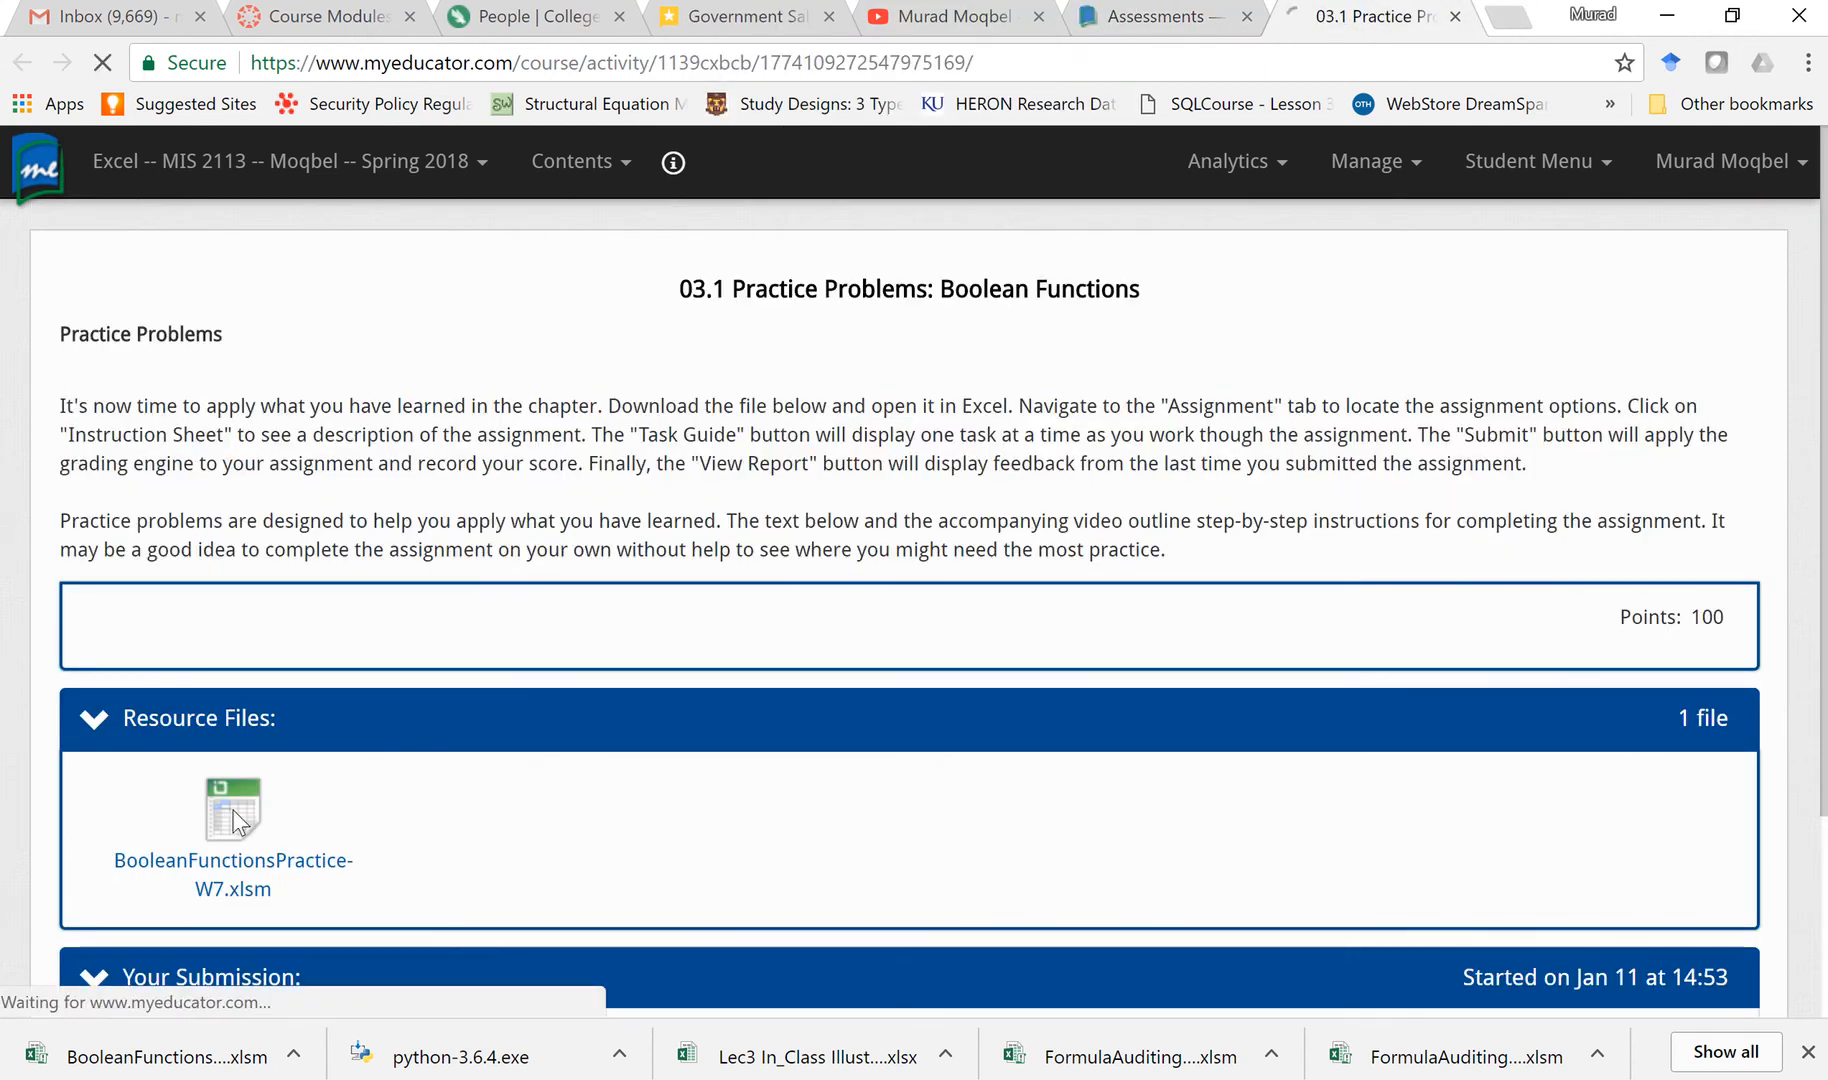
Download BooleanFunctionsPractice-W7.xlsm from the resource files, open it in Excel, and enable editing and macros
click(238, 822)
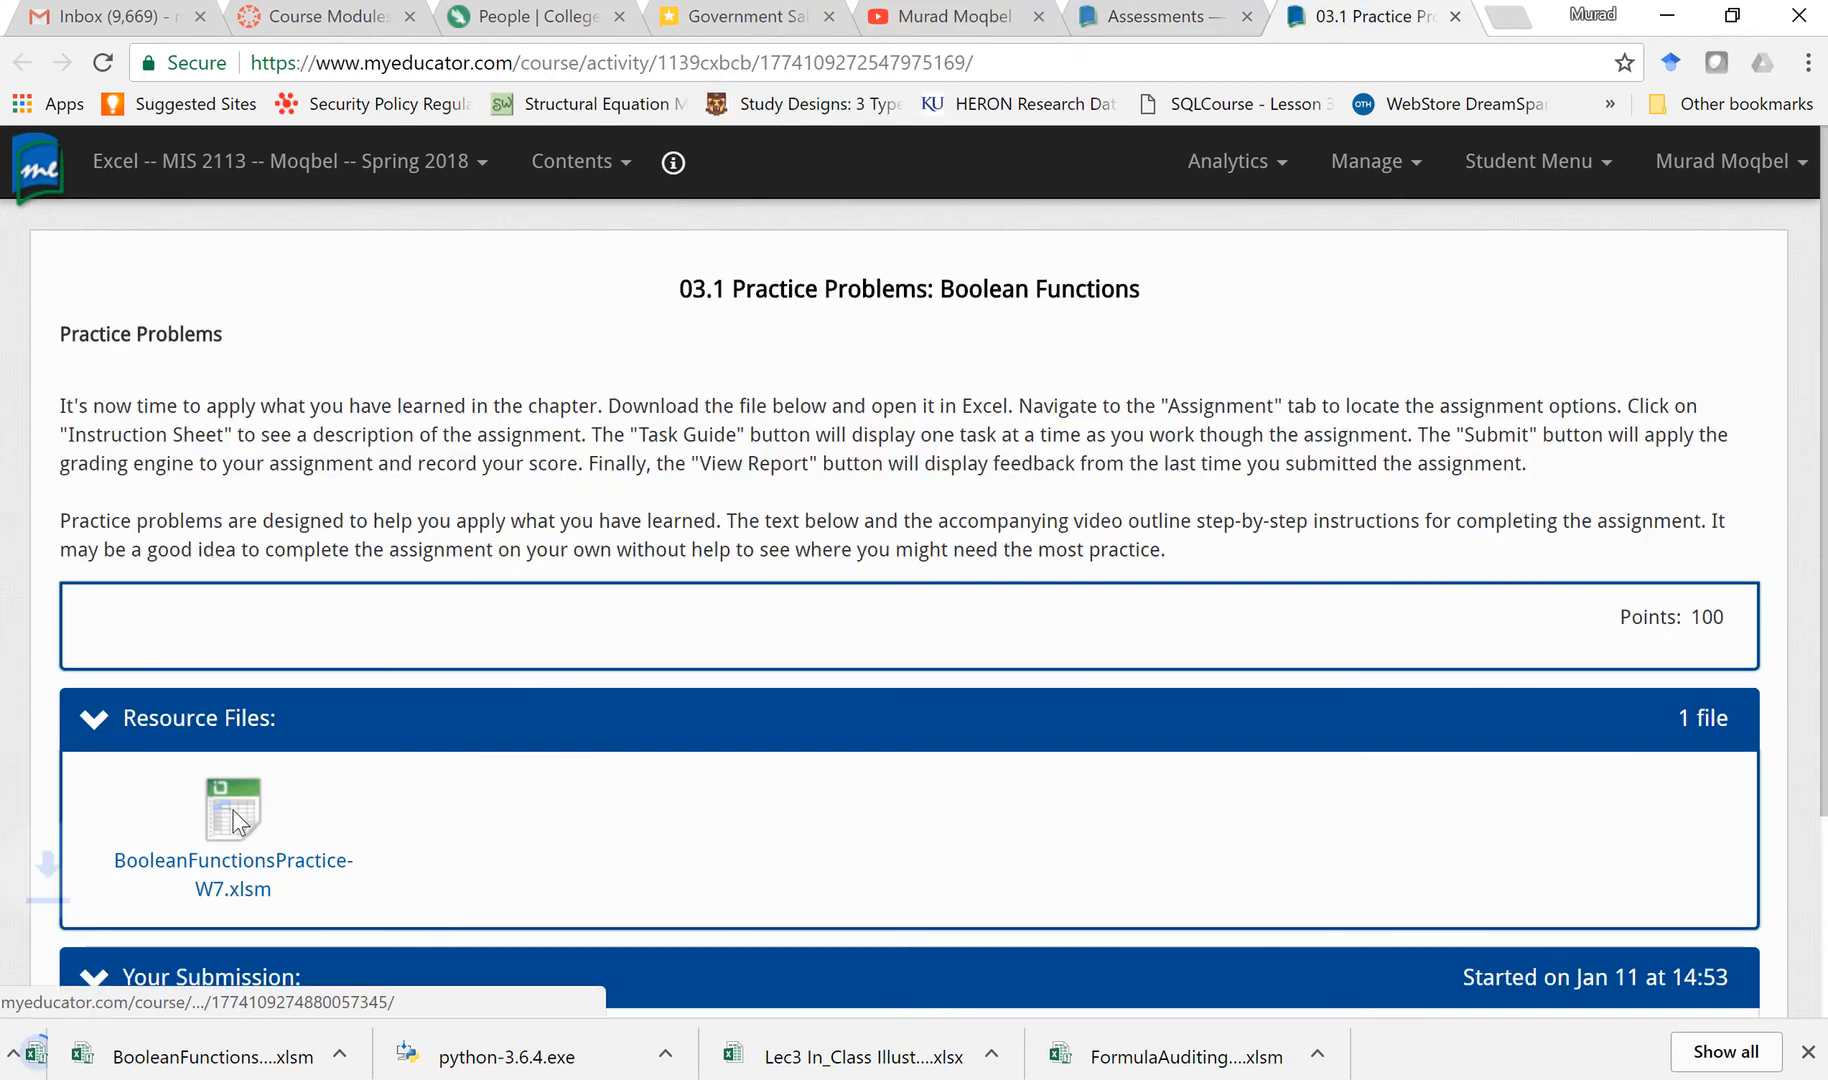
click(178, 1058)
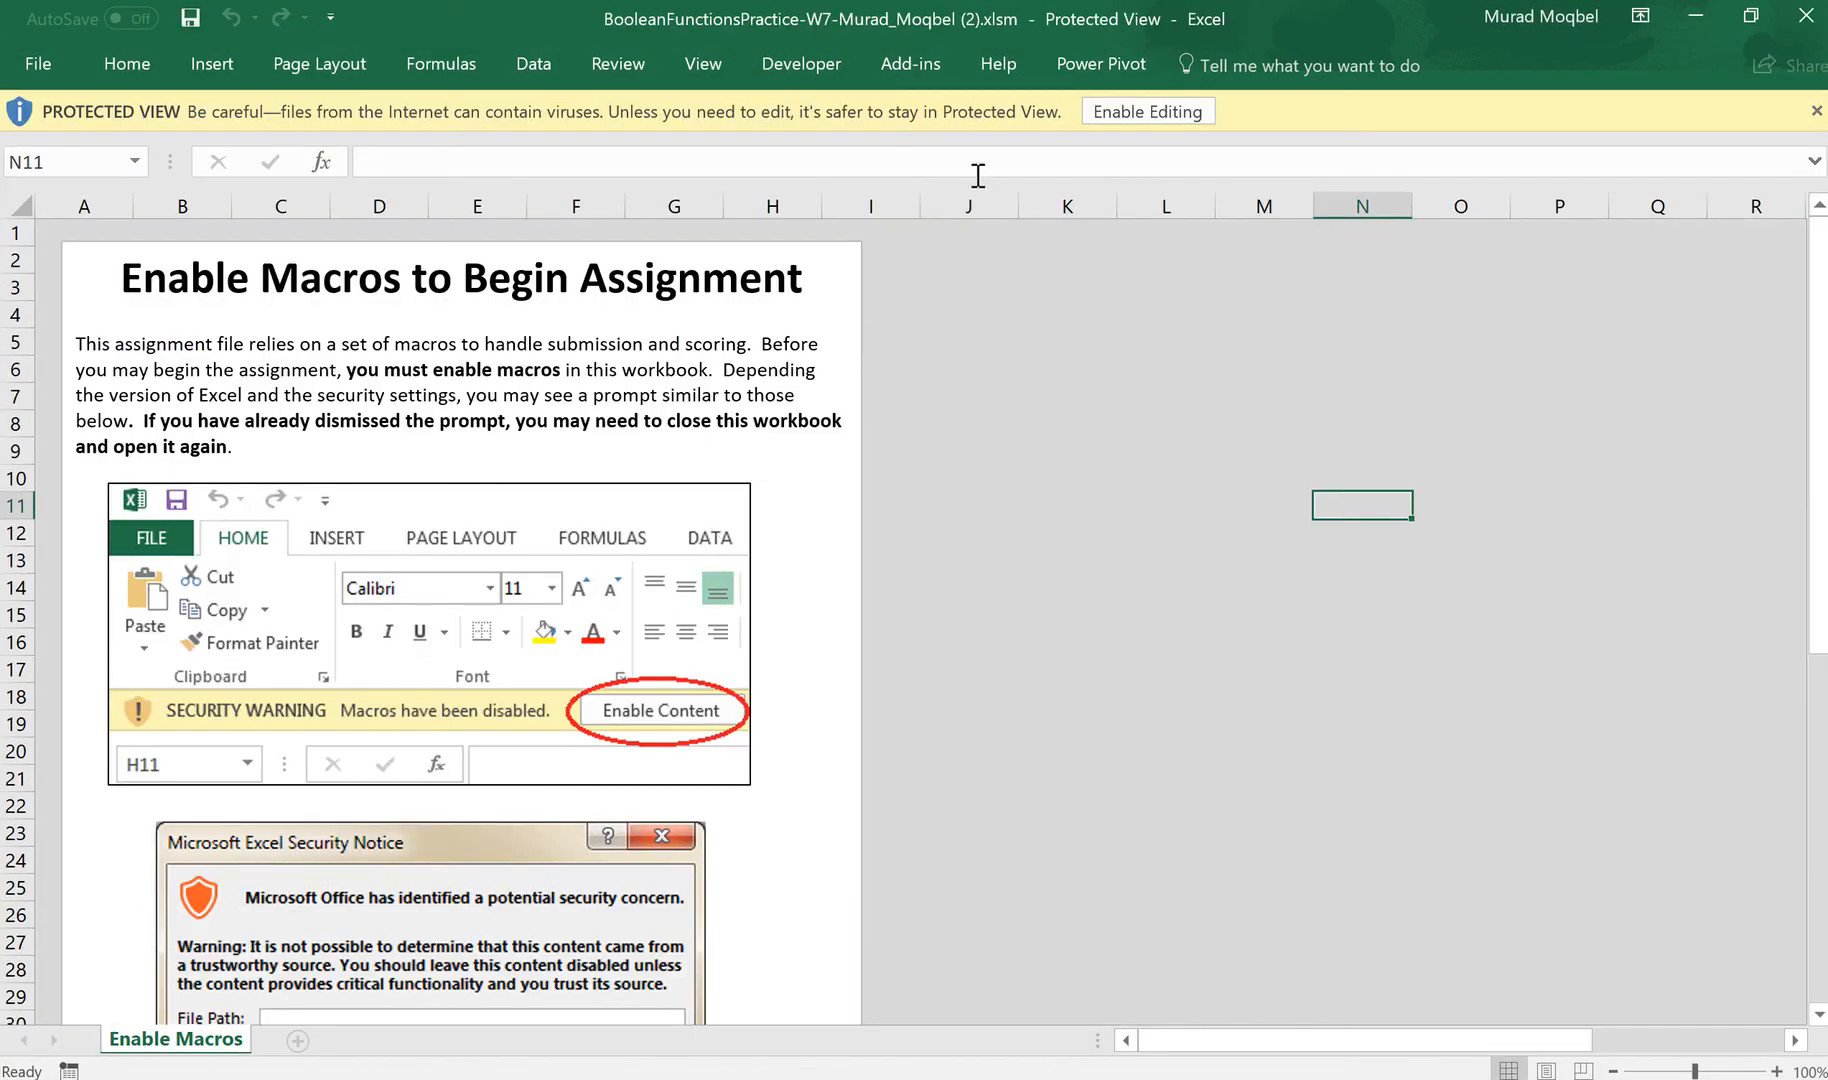
click(1140, 112)
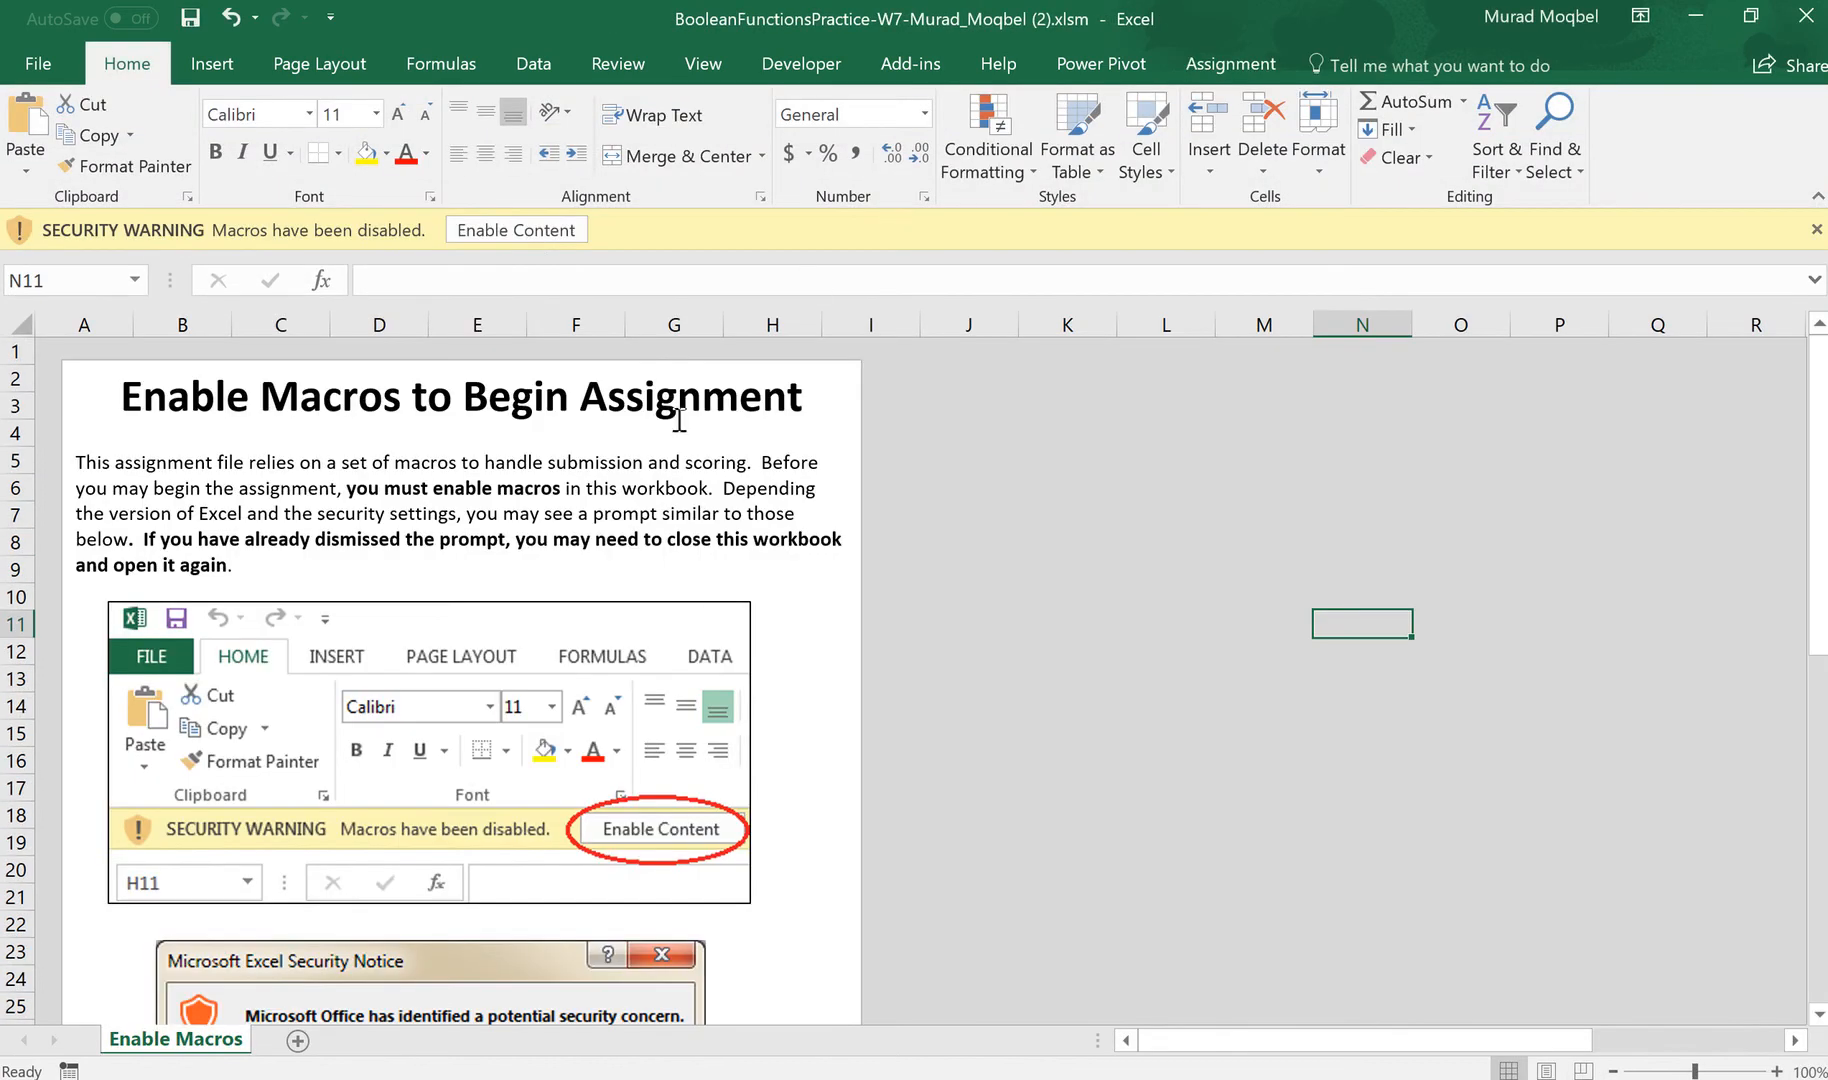
click(512, 230)
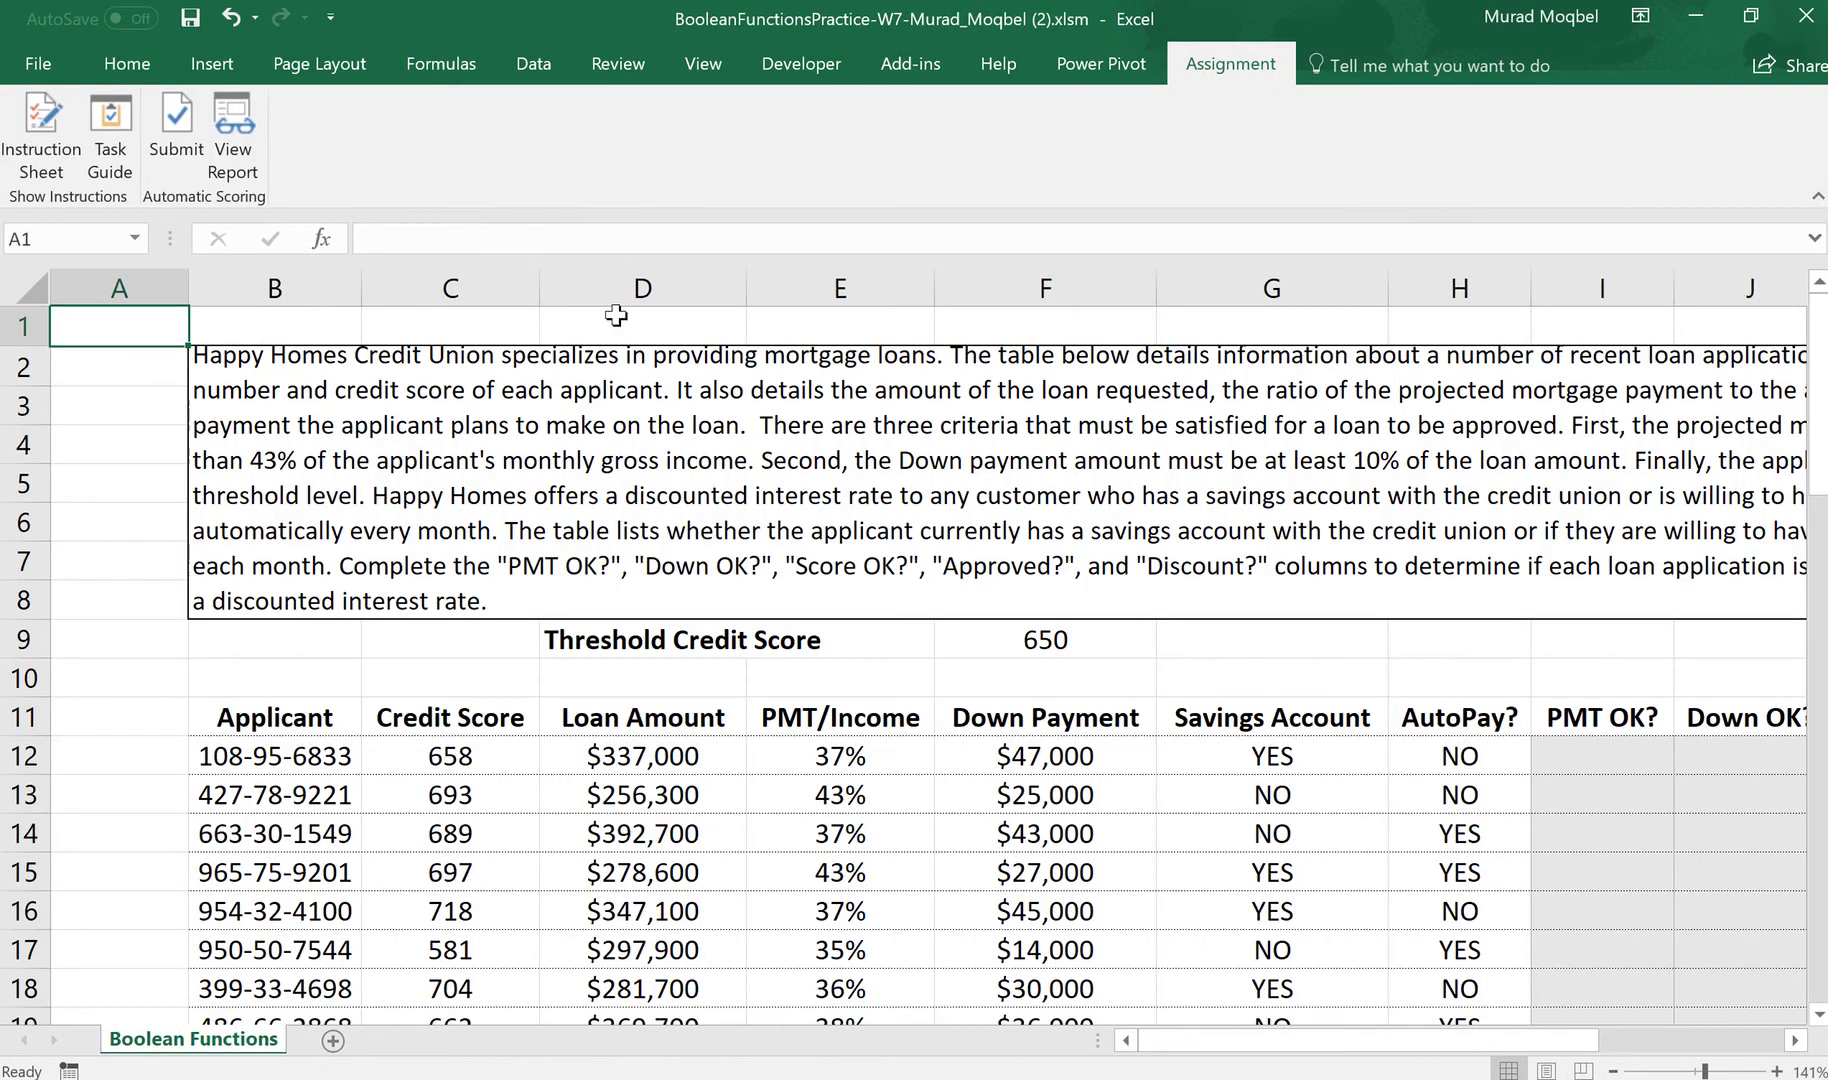
Open the assignment's task guide, advance it to task 1 for the PMT OK? column, and place its window above the instructions
click(1611, 1068)
click(1611, 1068)
click(1611, 1068)
click(1611, 1068)
click(1611, 1068)
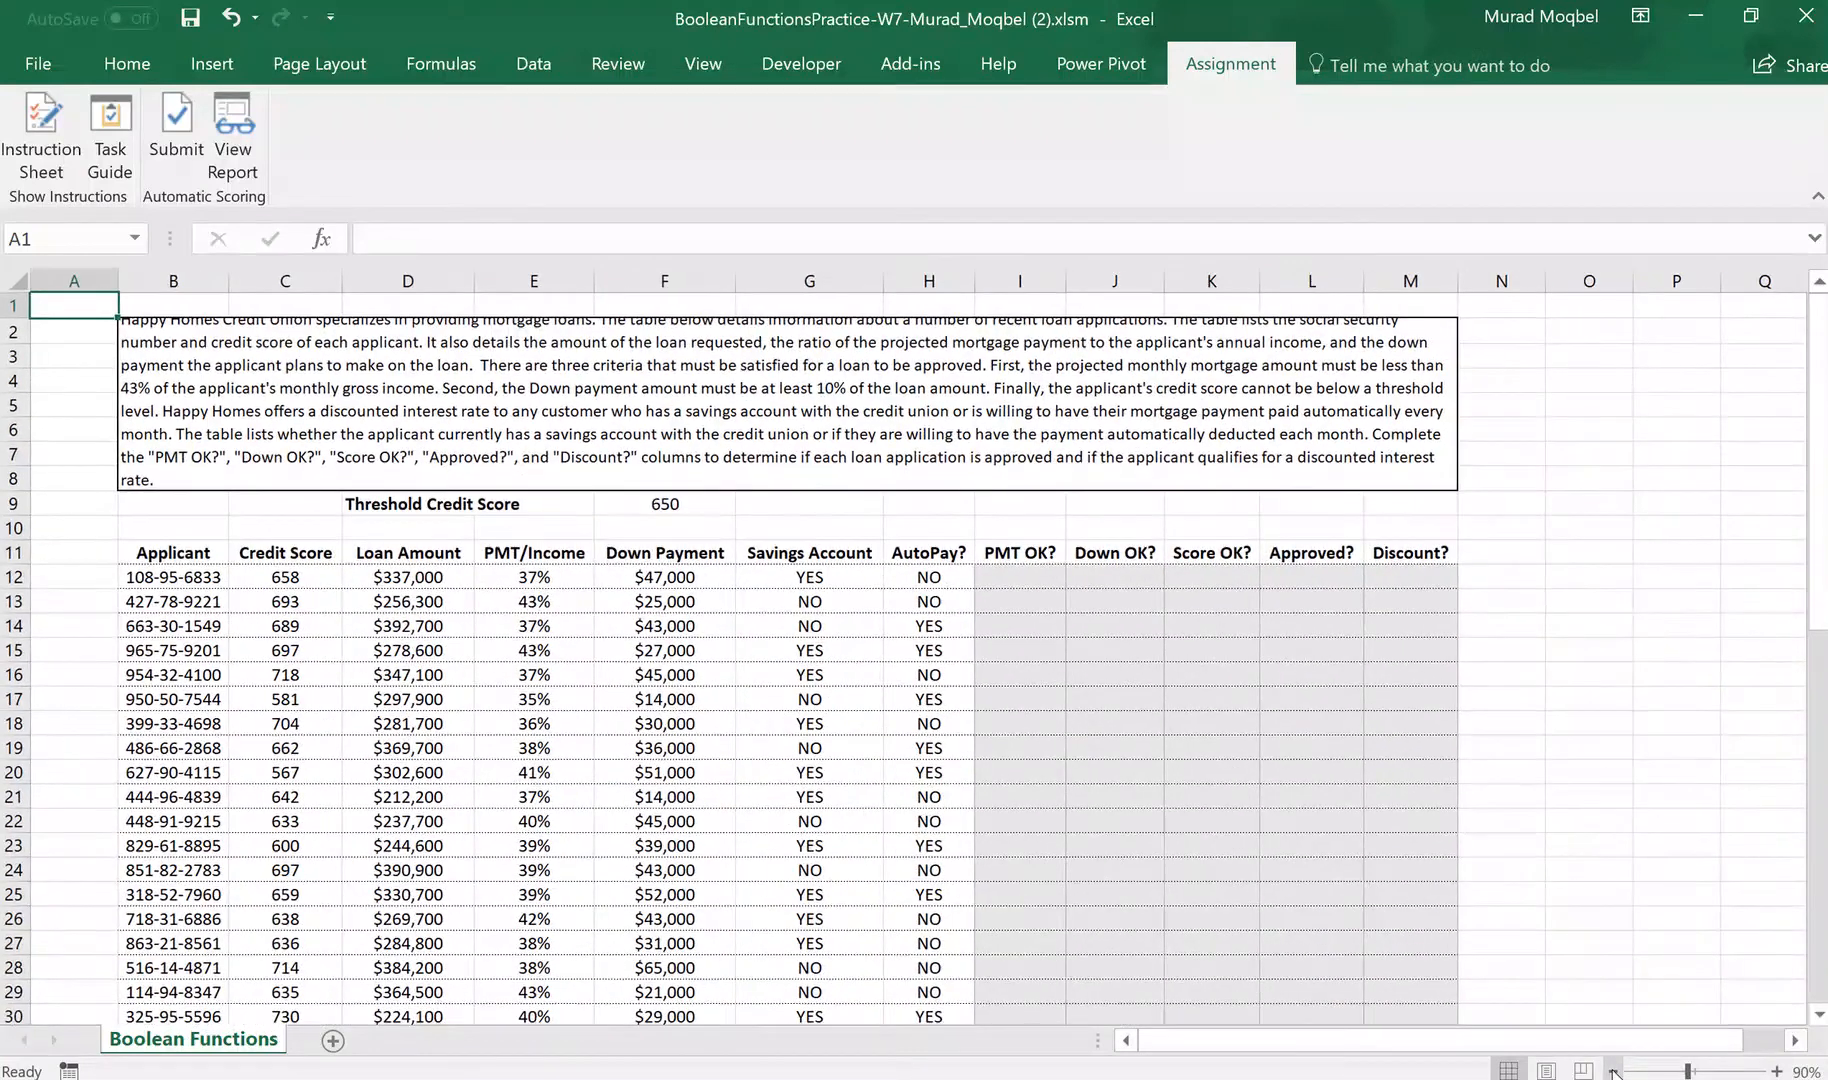
click(1611, 1068)
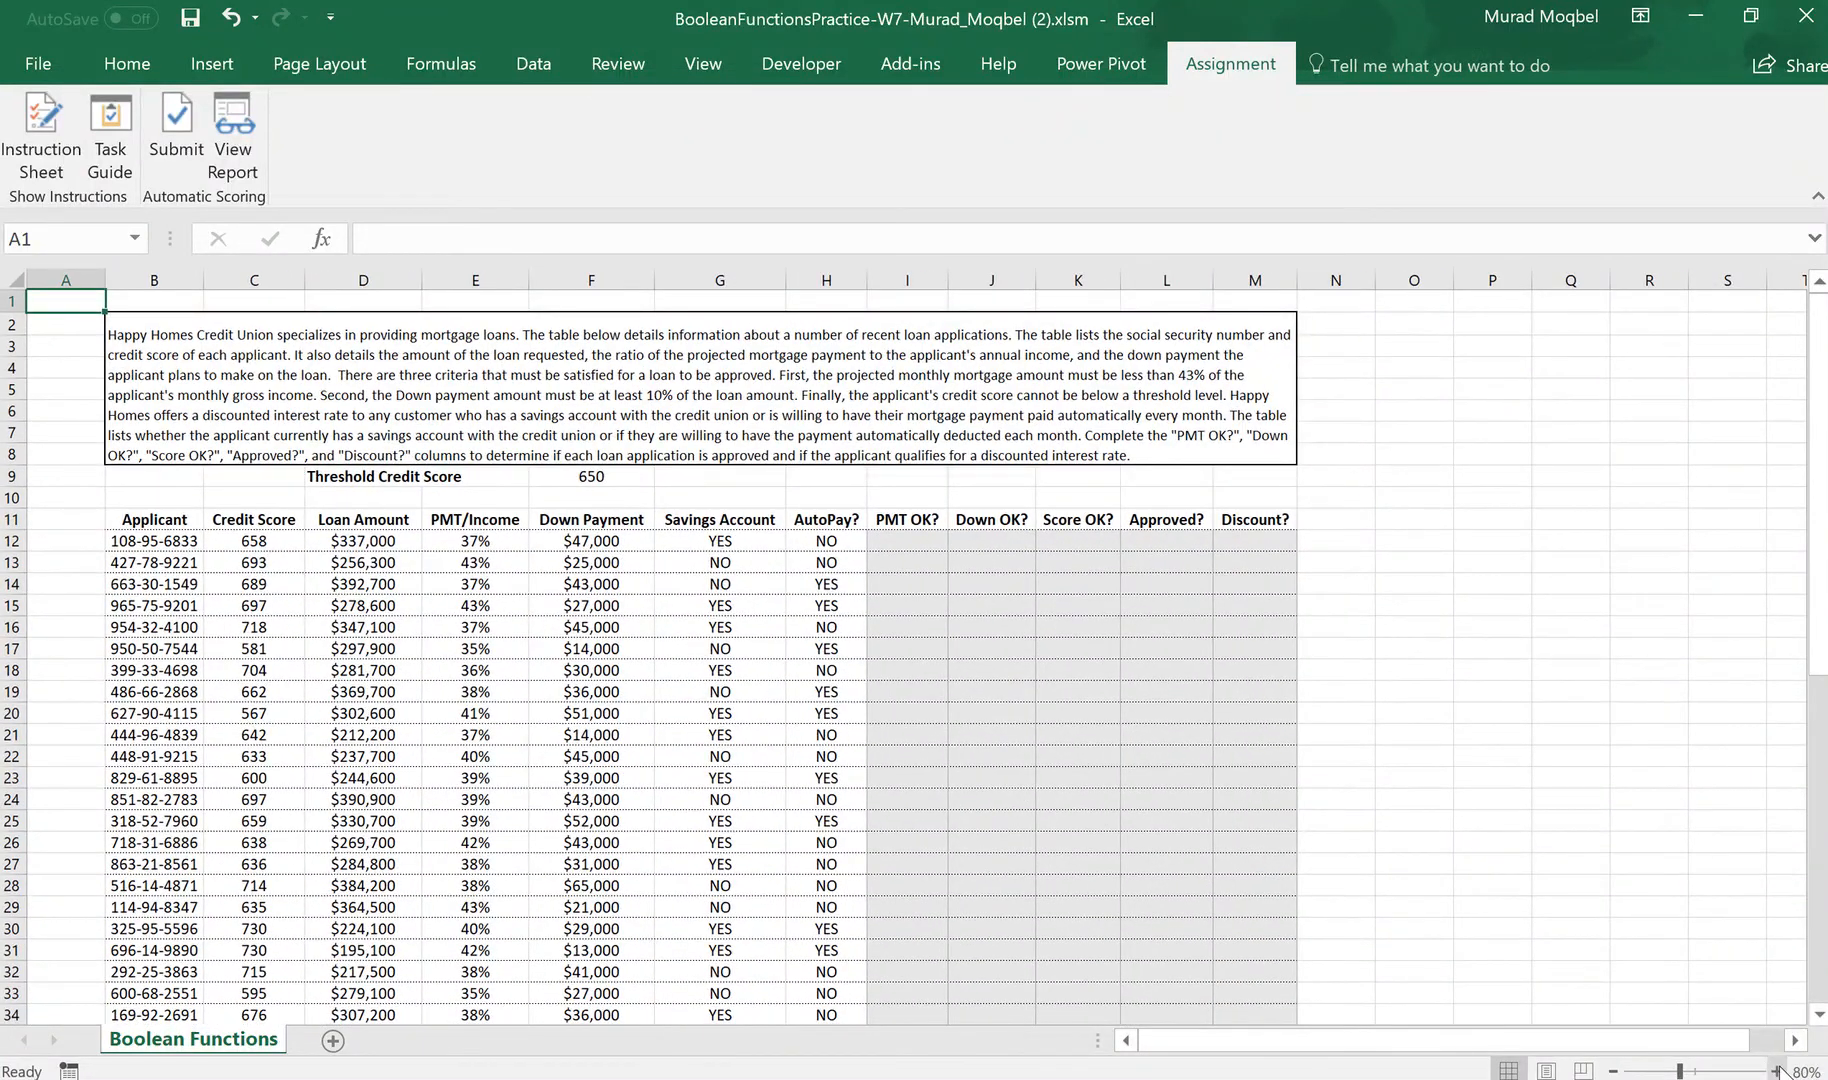
click(1776, 1070)
click(1776, 1070)
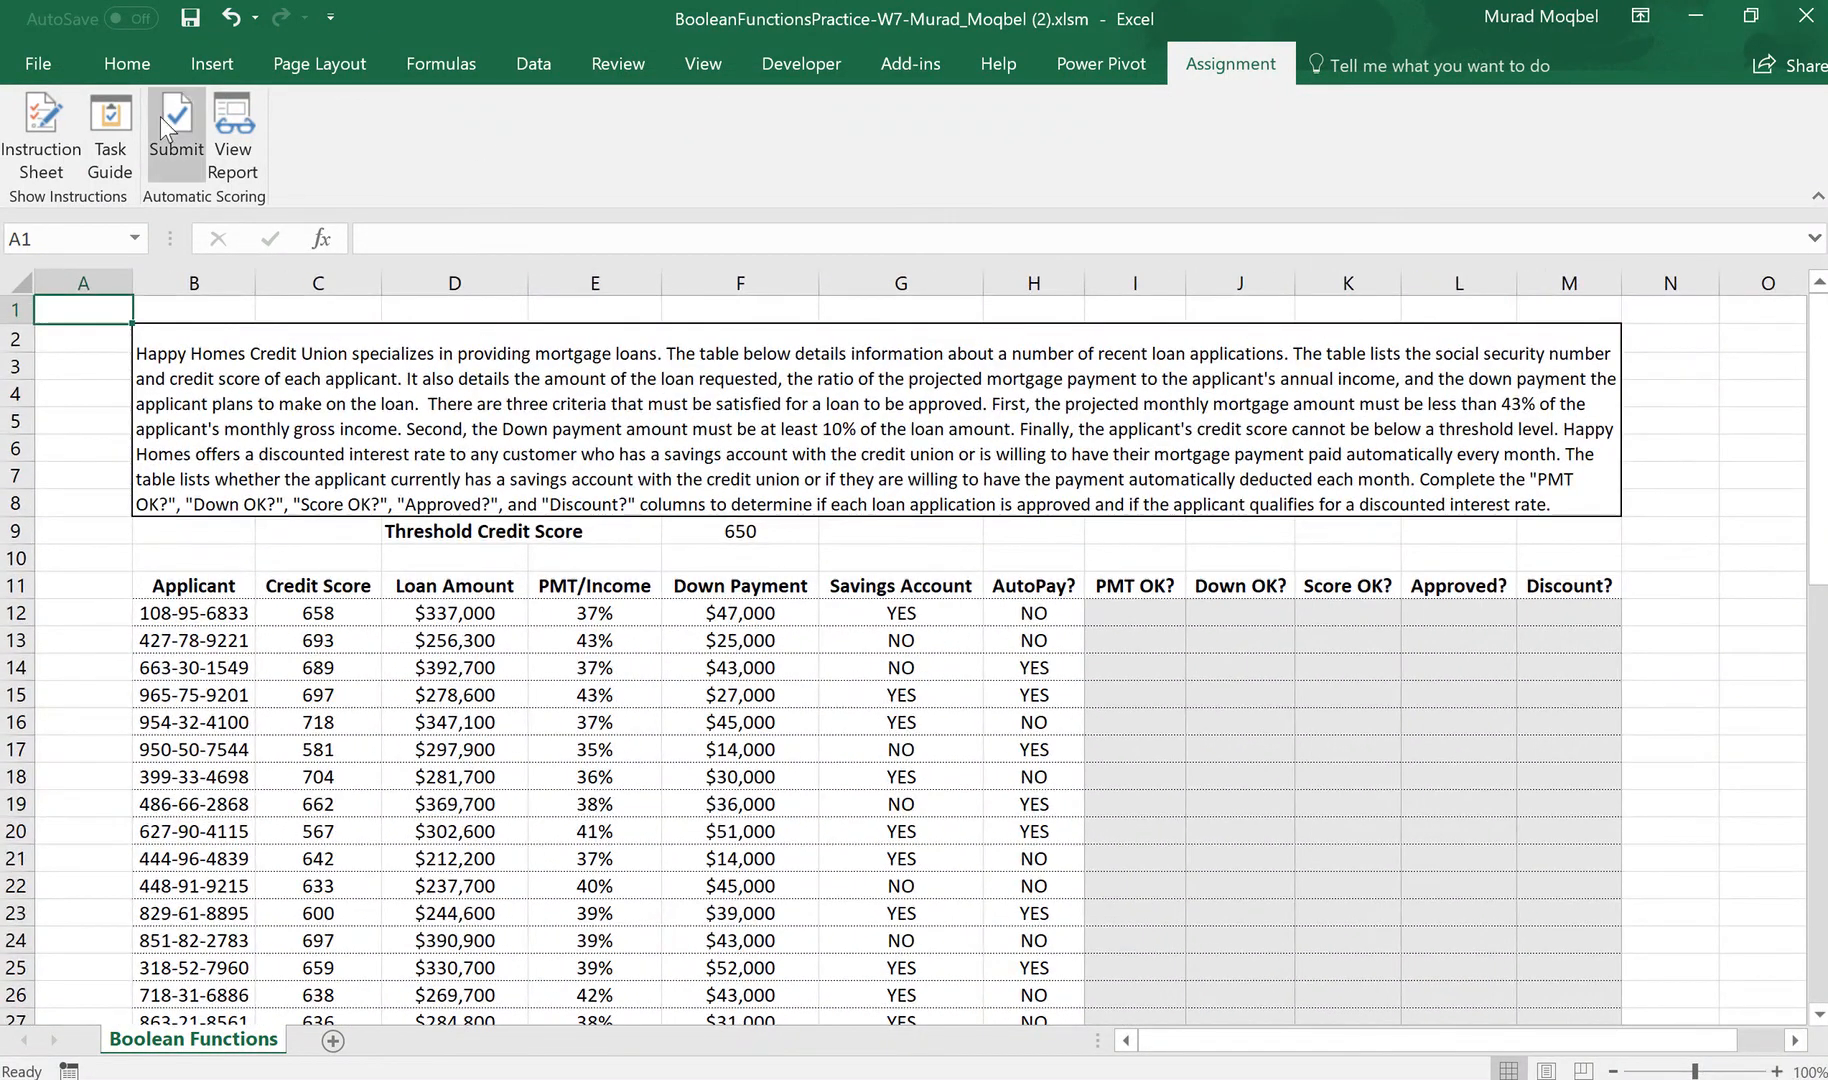
click(112, 130)
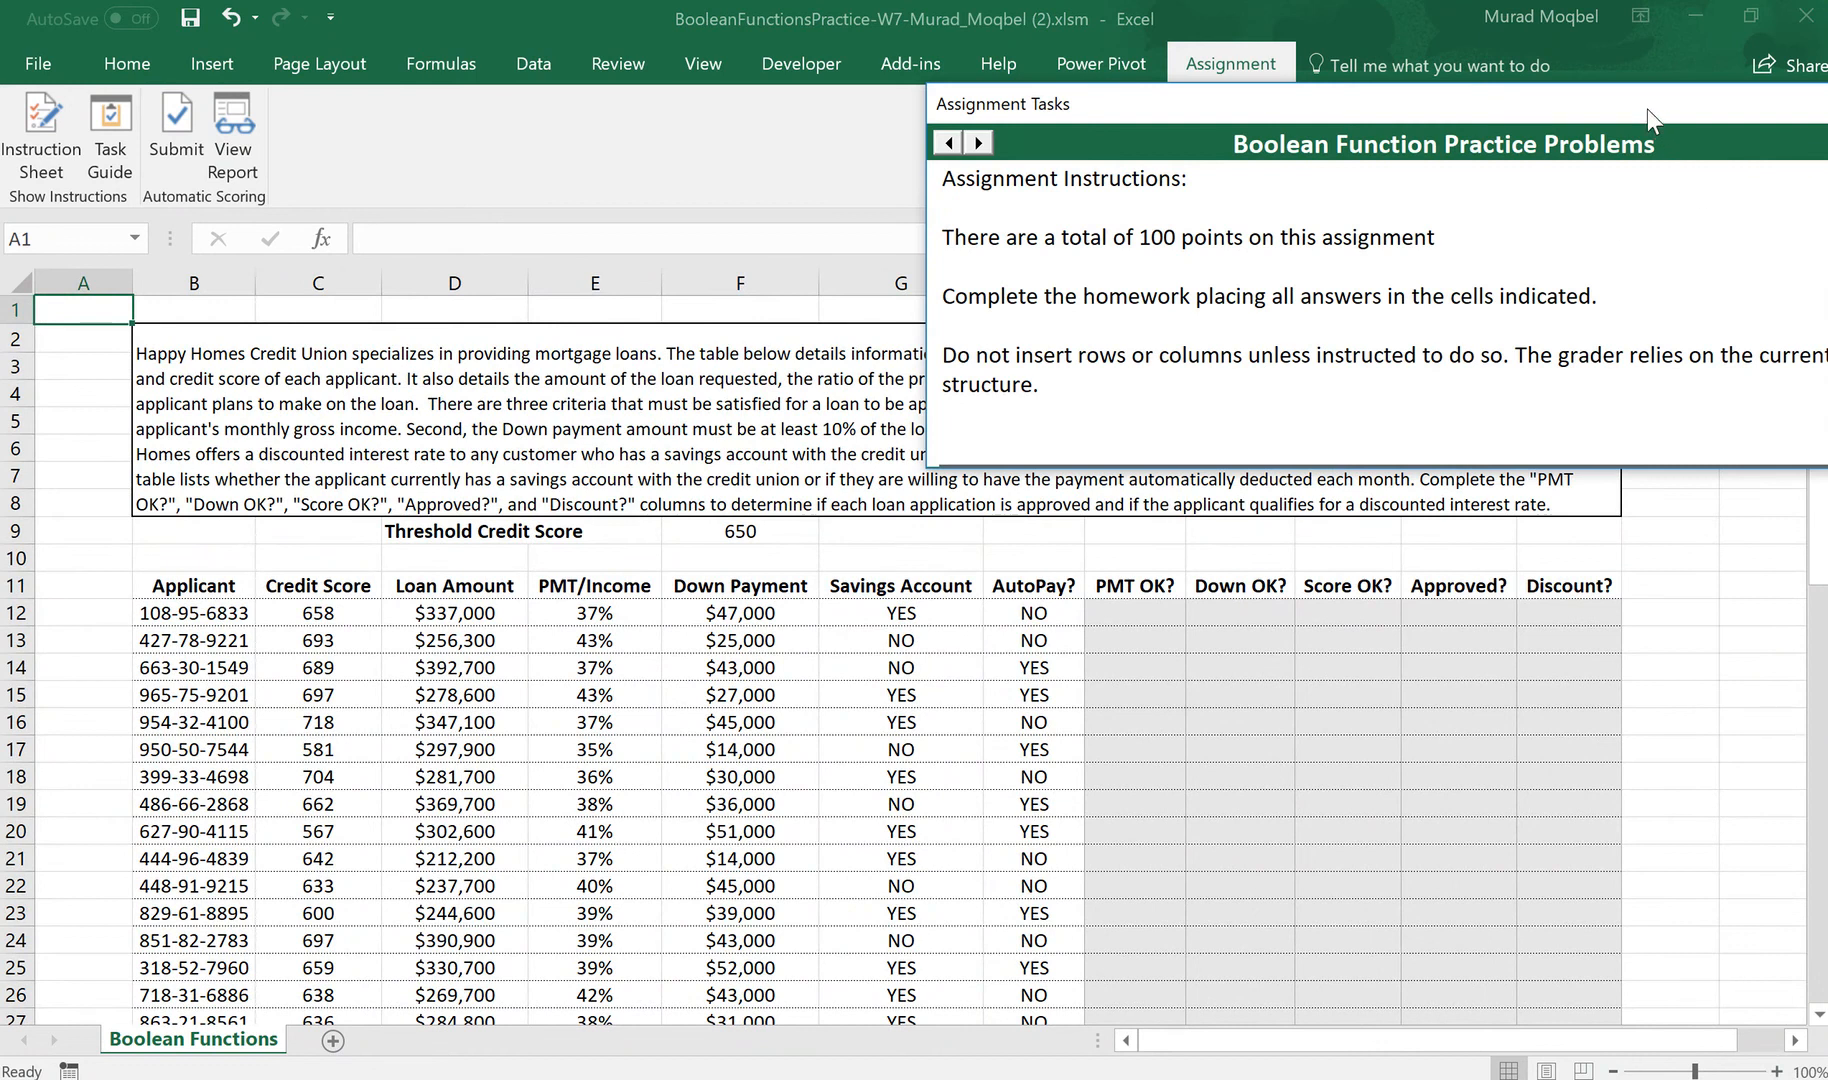
drag(1647, 109, 1417, 111)
click(1693, 140)
click(1693, 140)
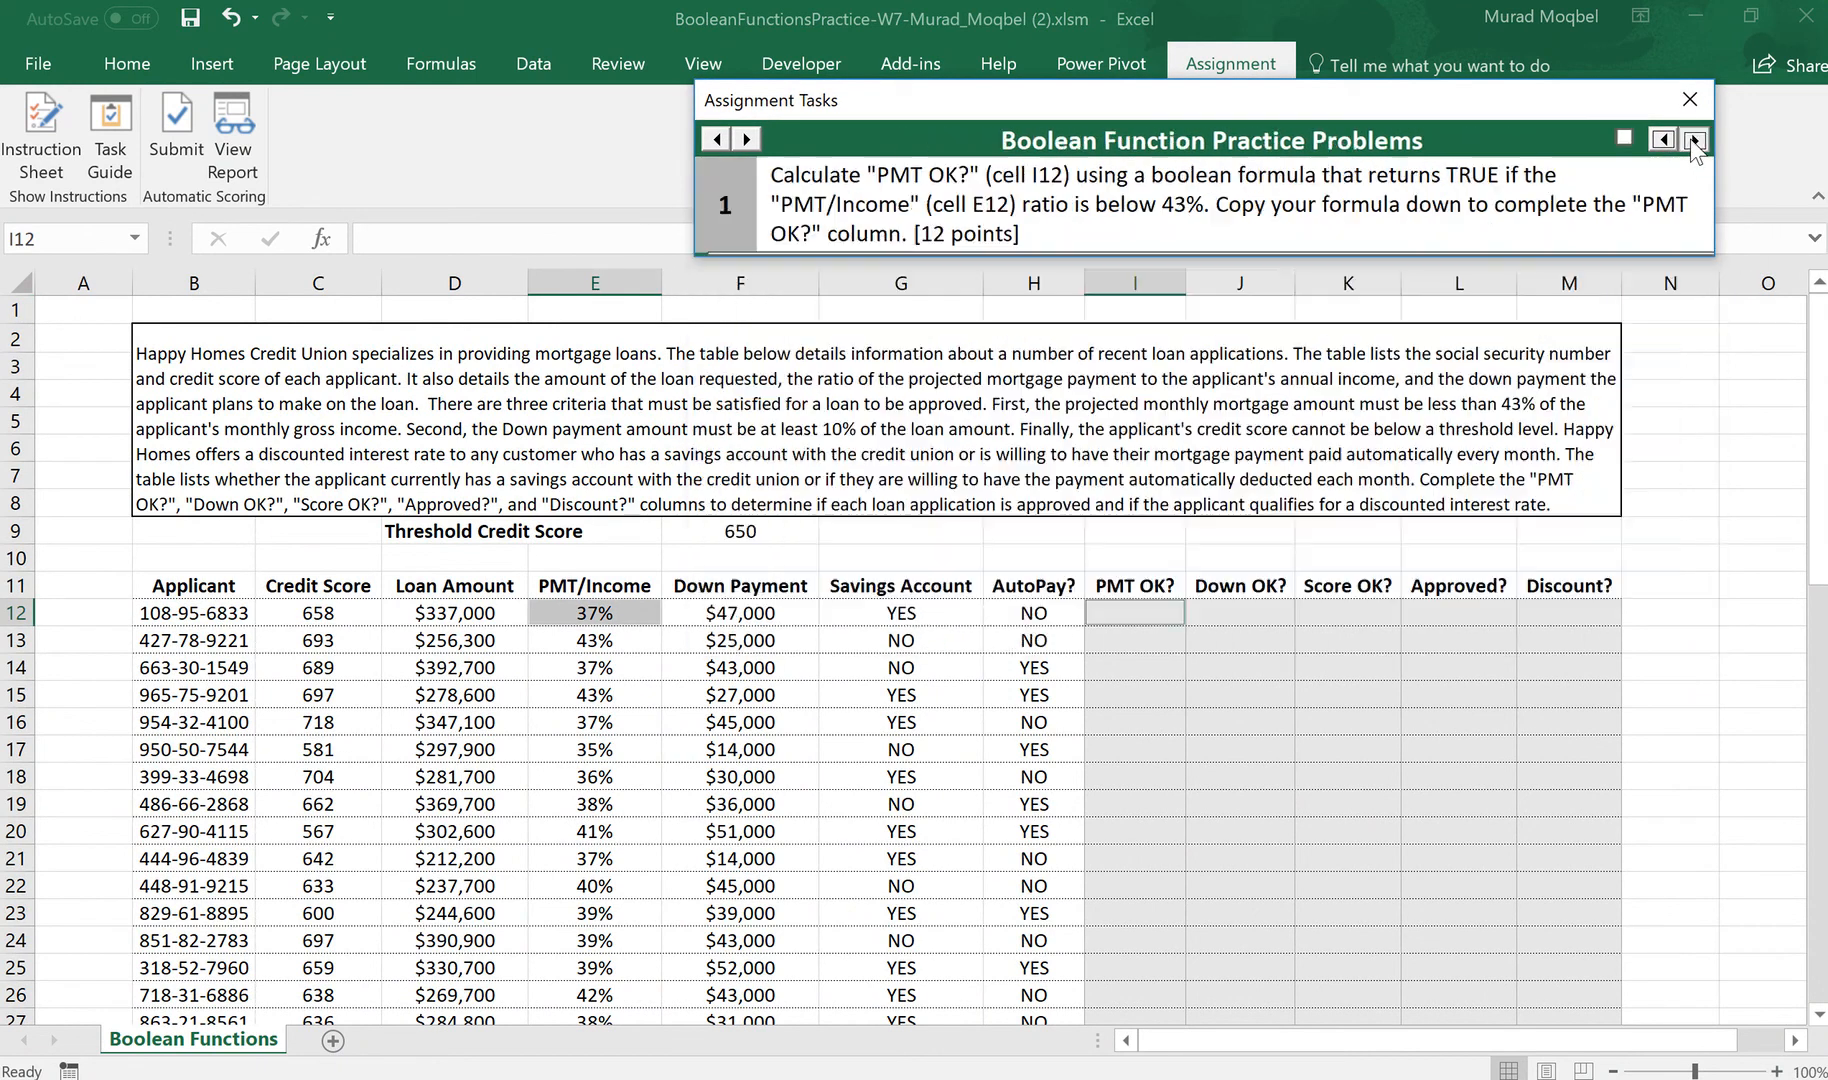
drag(1233, 99, 1251, 108)
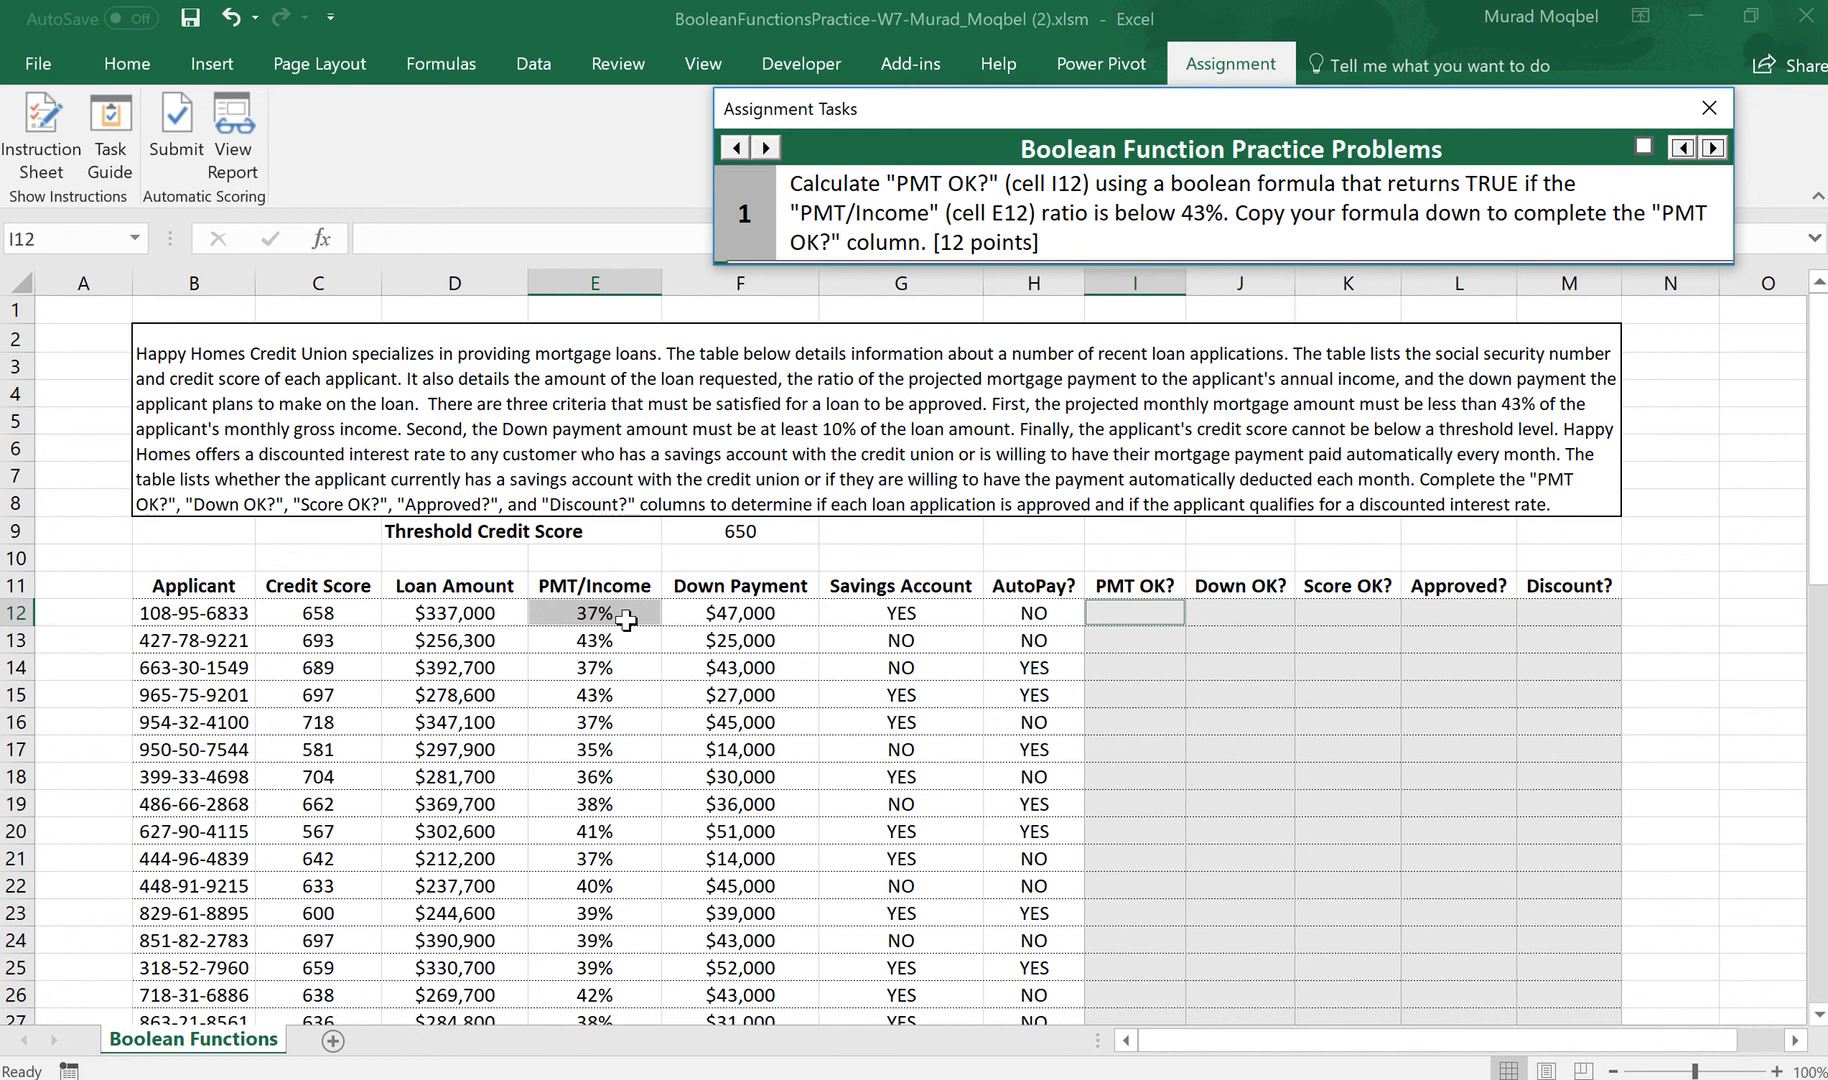
Enter =E12<43% in cell I12 and fill the formula down the PMT OK? column
click(1133, 615)
text(=)
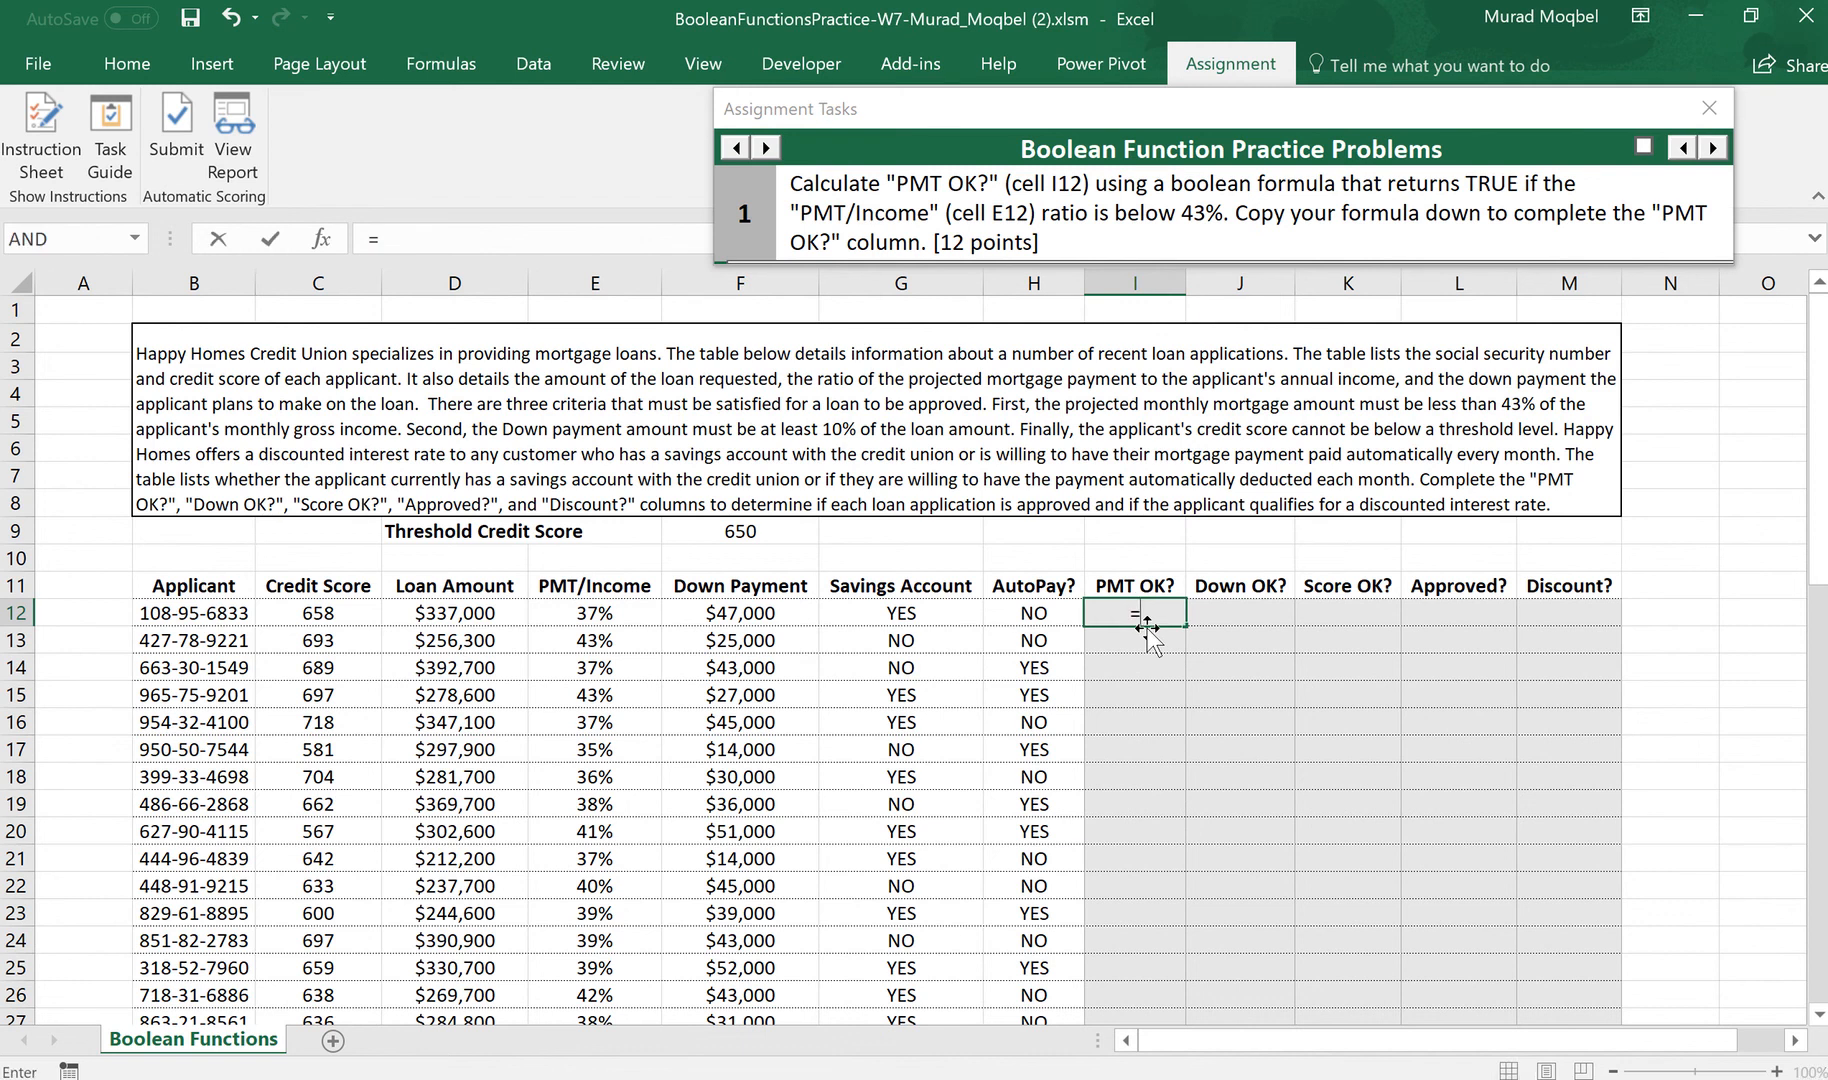
click(606, 613)
text(<)
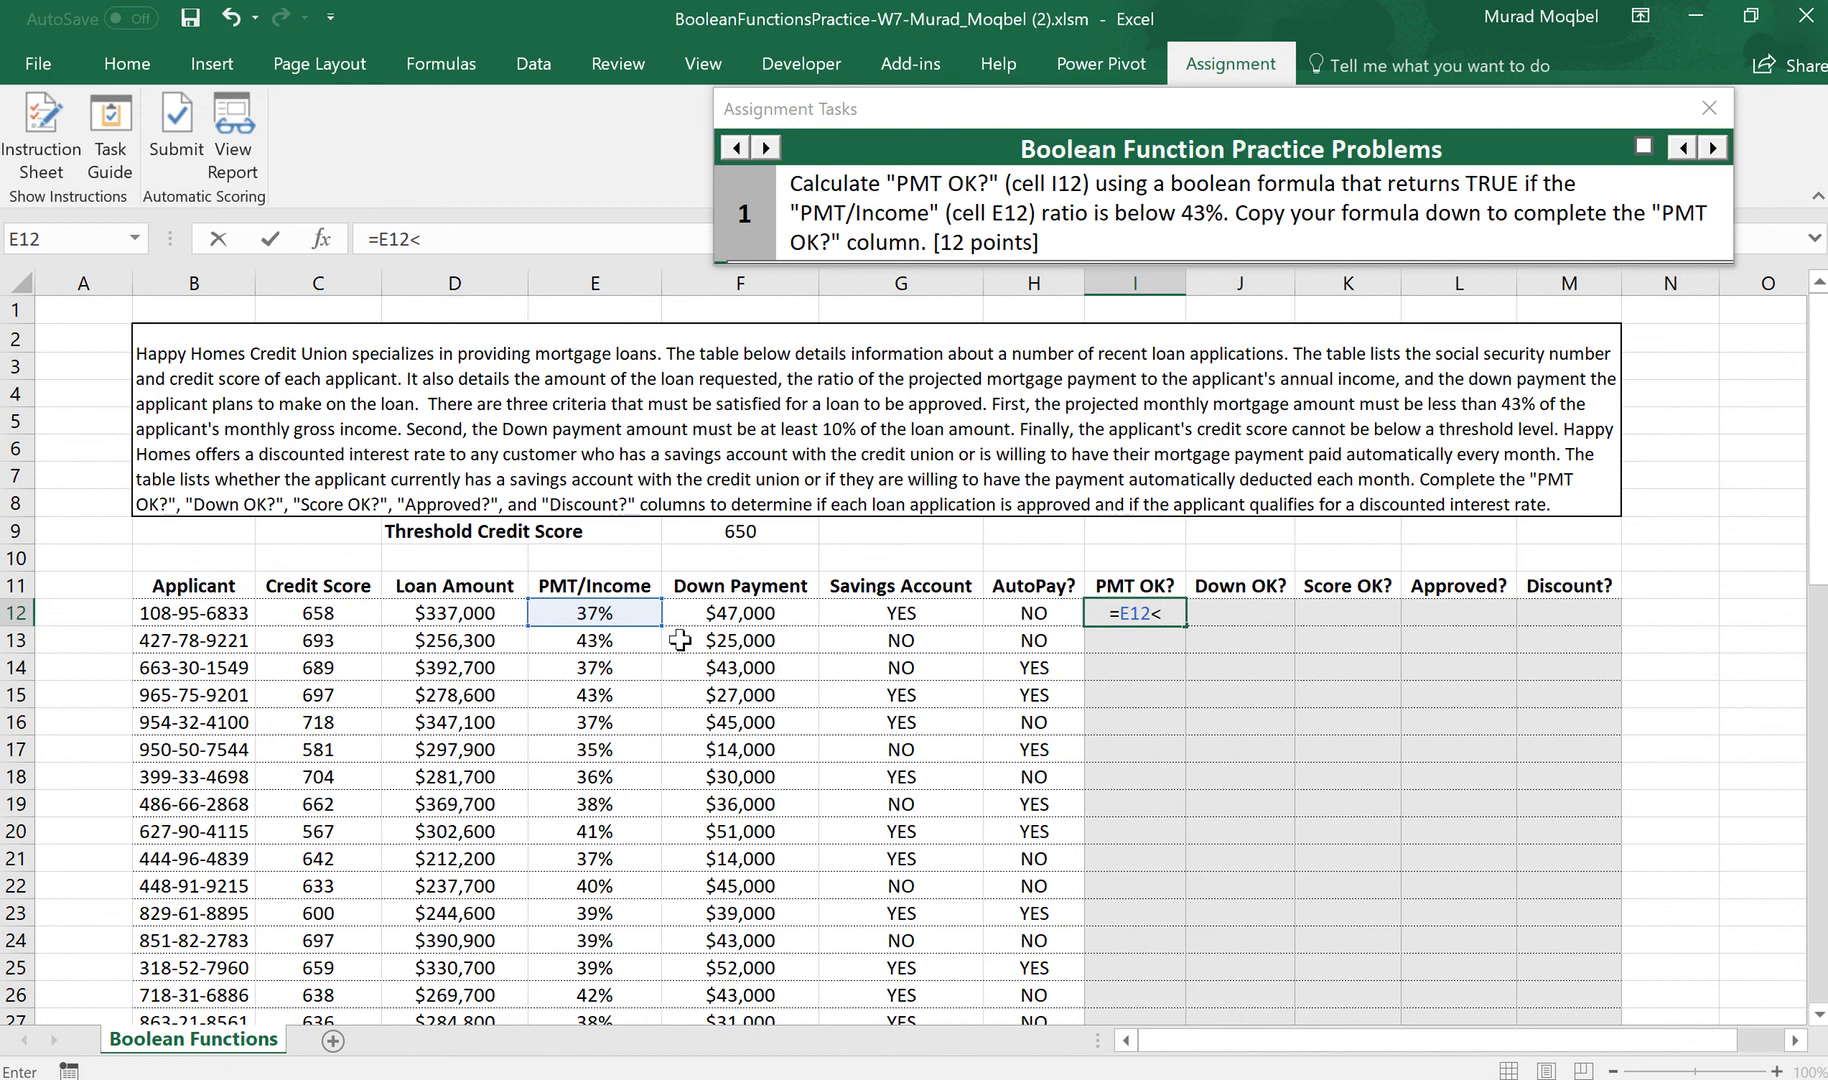
text(43%)
key(Return)
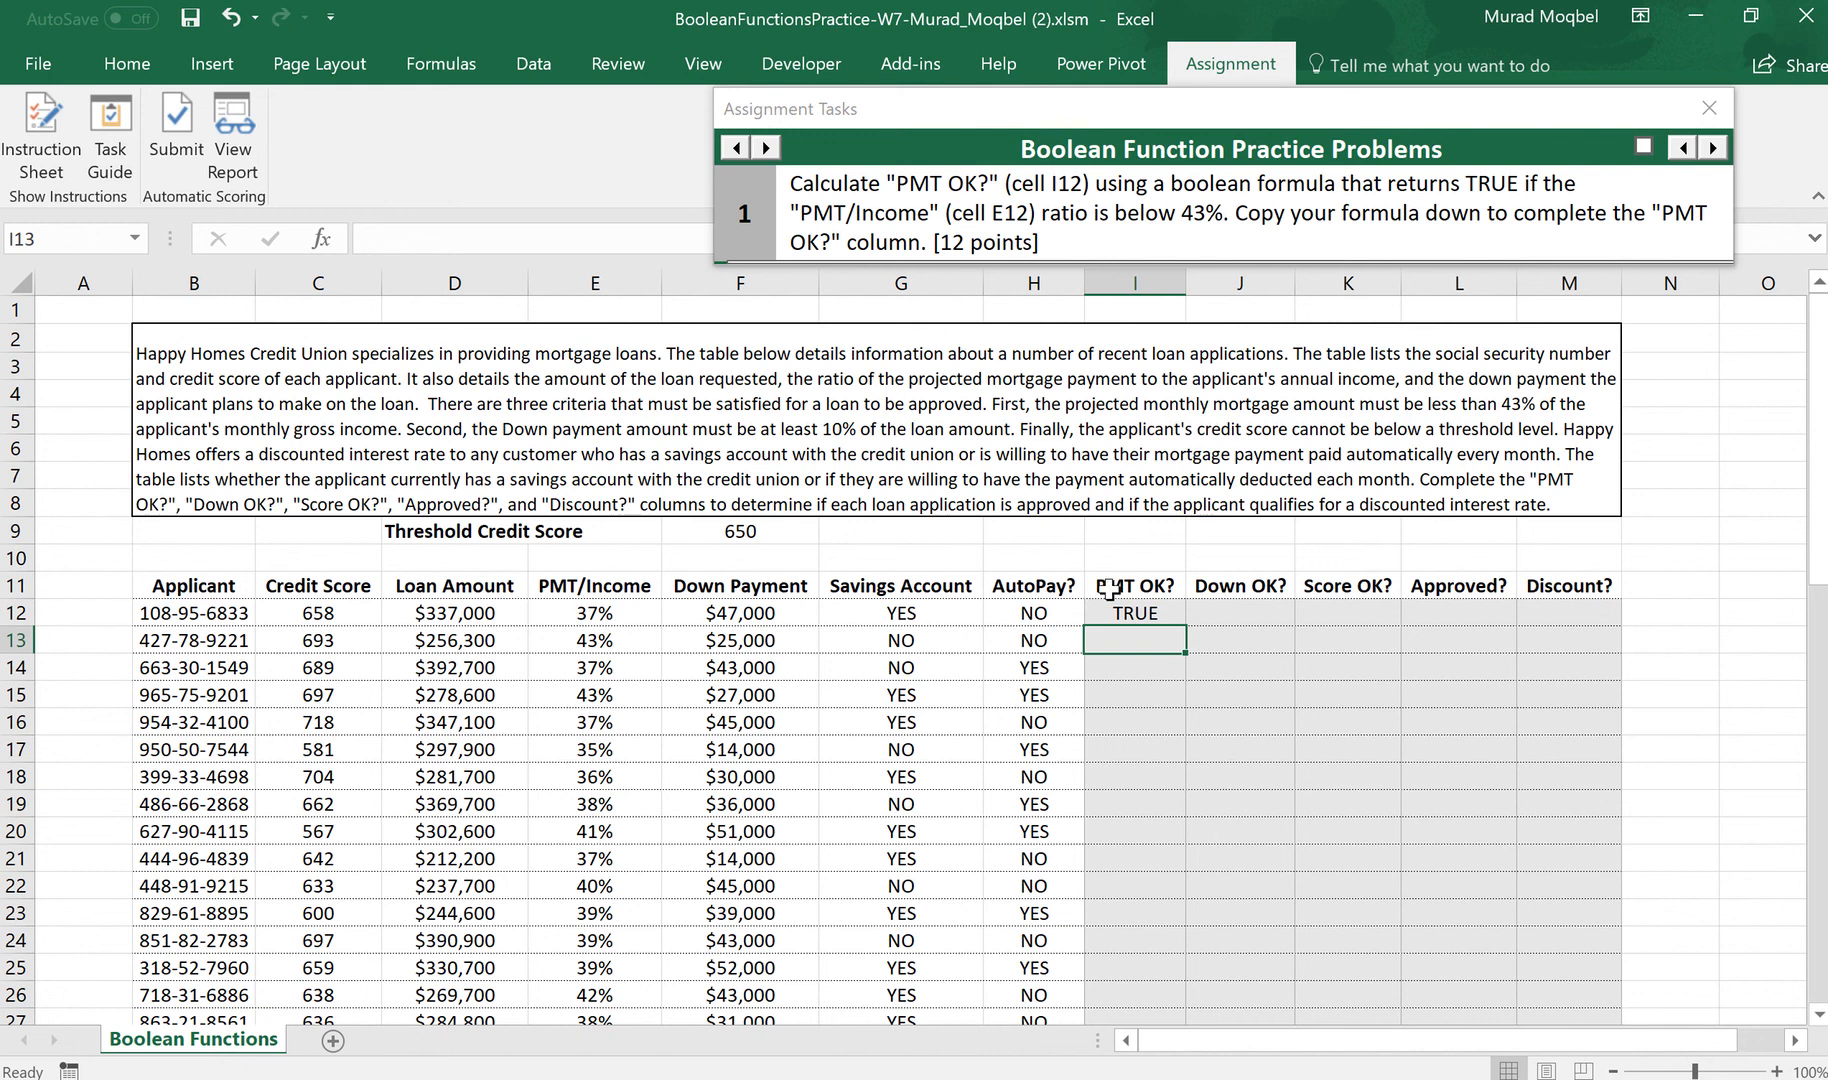
click(1148, 613)
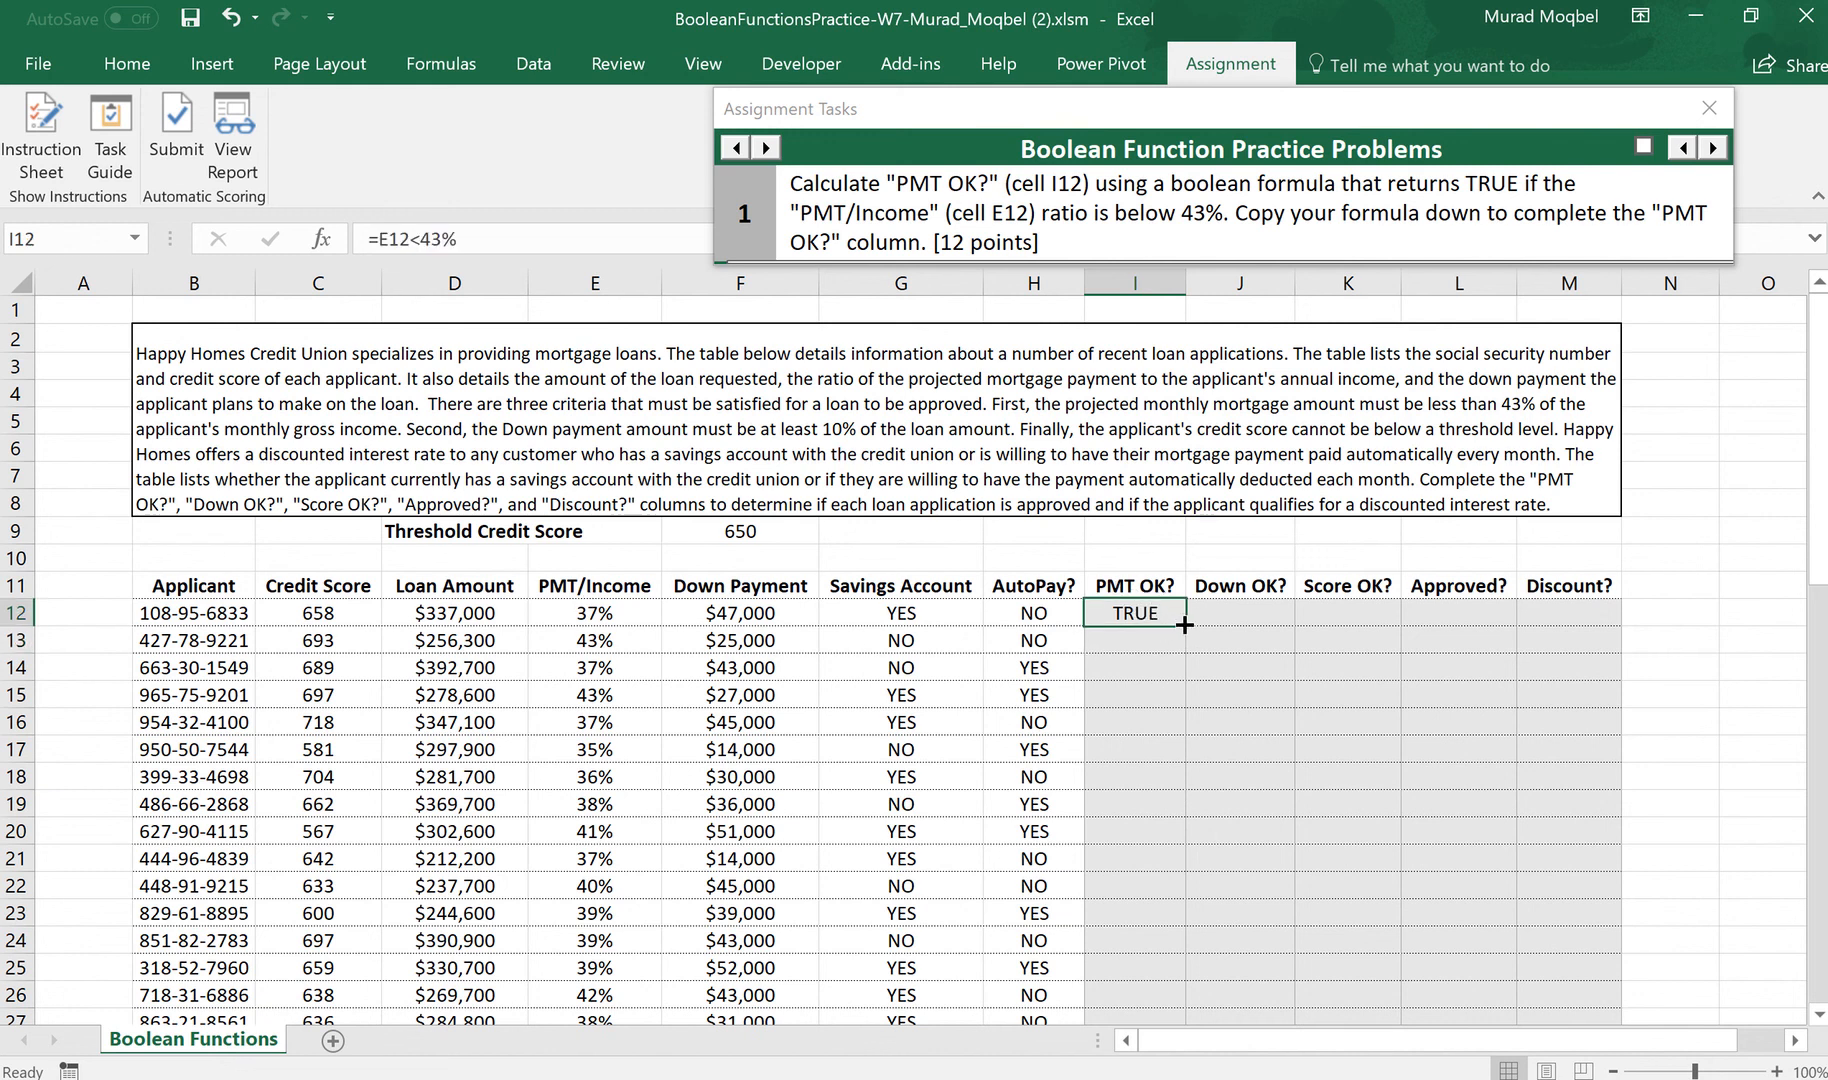
double_click(1184, 627)
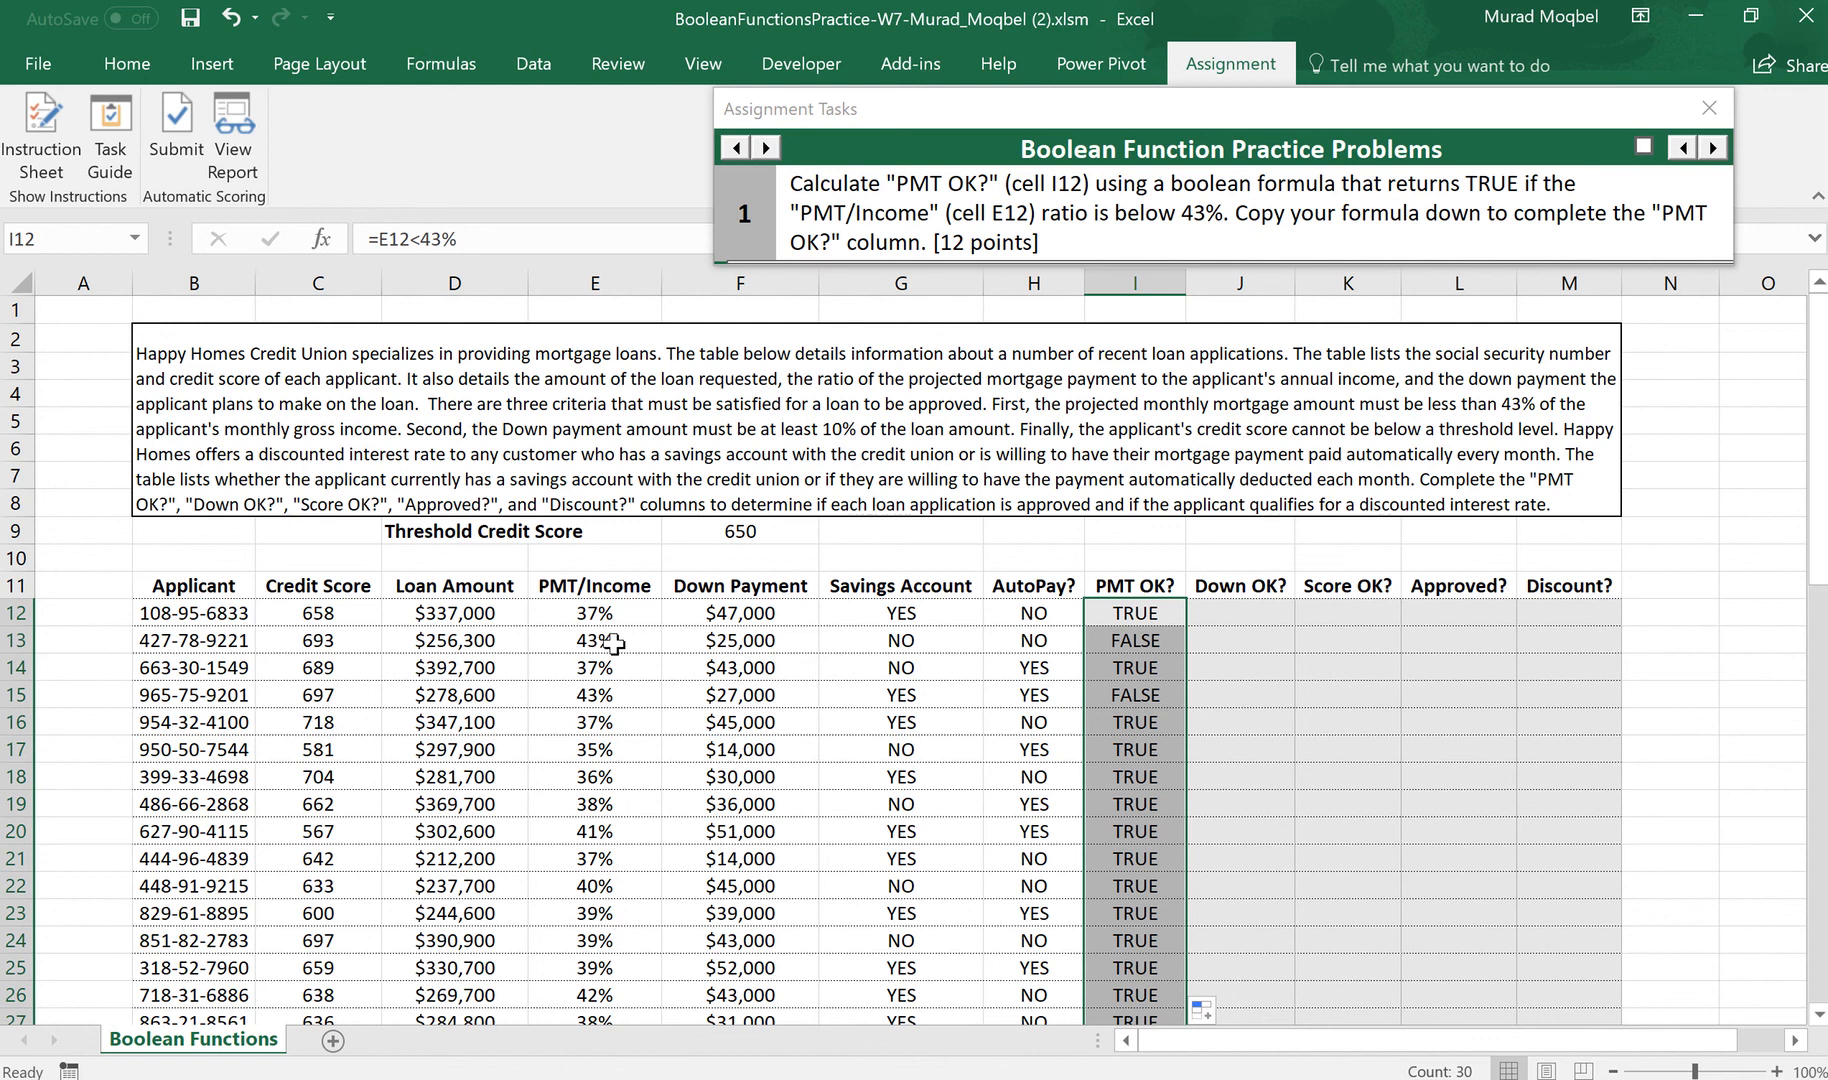
Check the PMT OK? result in row 13 against its PMT/Income ratio, and select cell J12 under Down OK?
click(1126, 650)
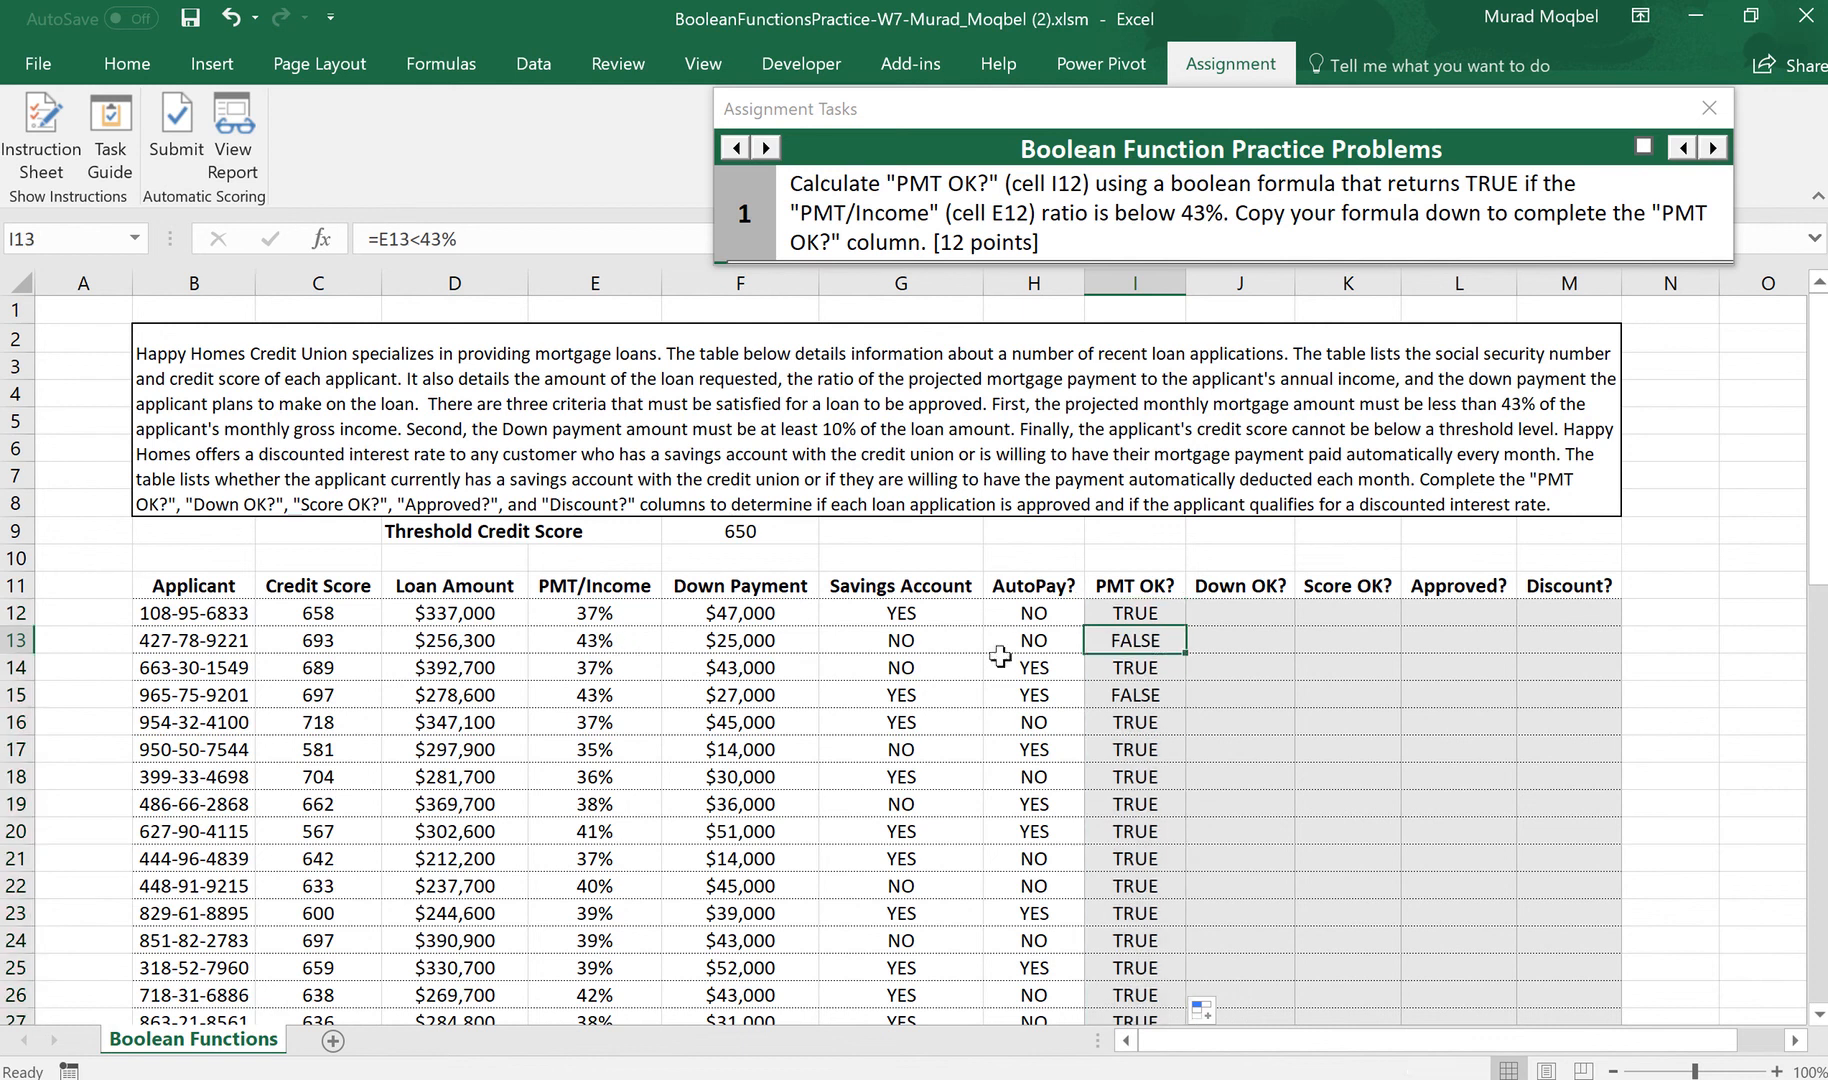
click(607, 641)
click(1158, 637)
click(1227, 615)
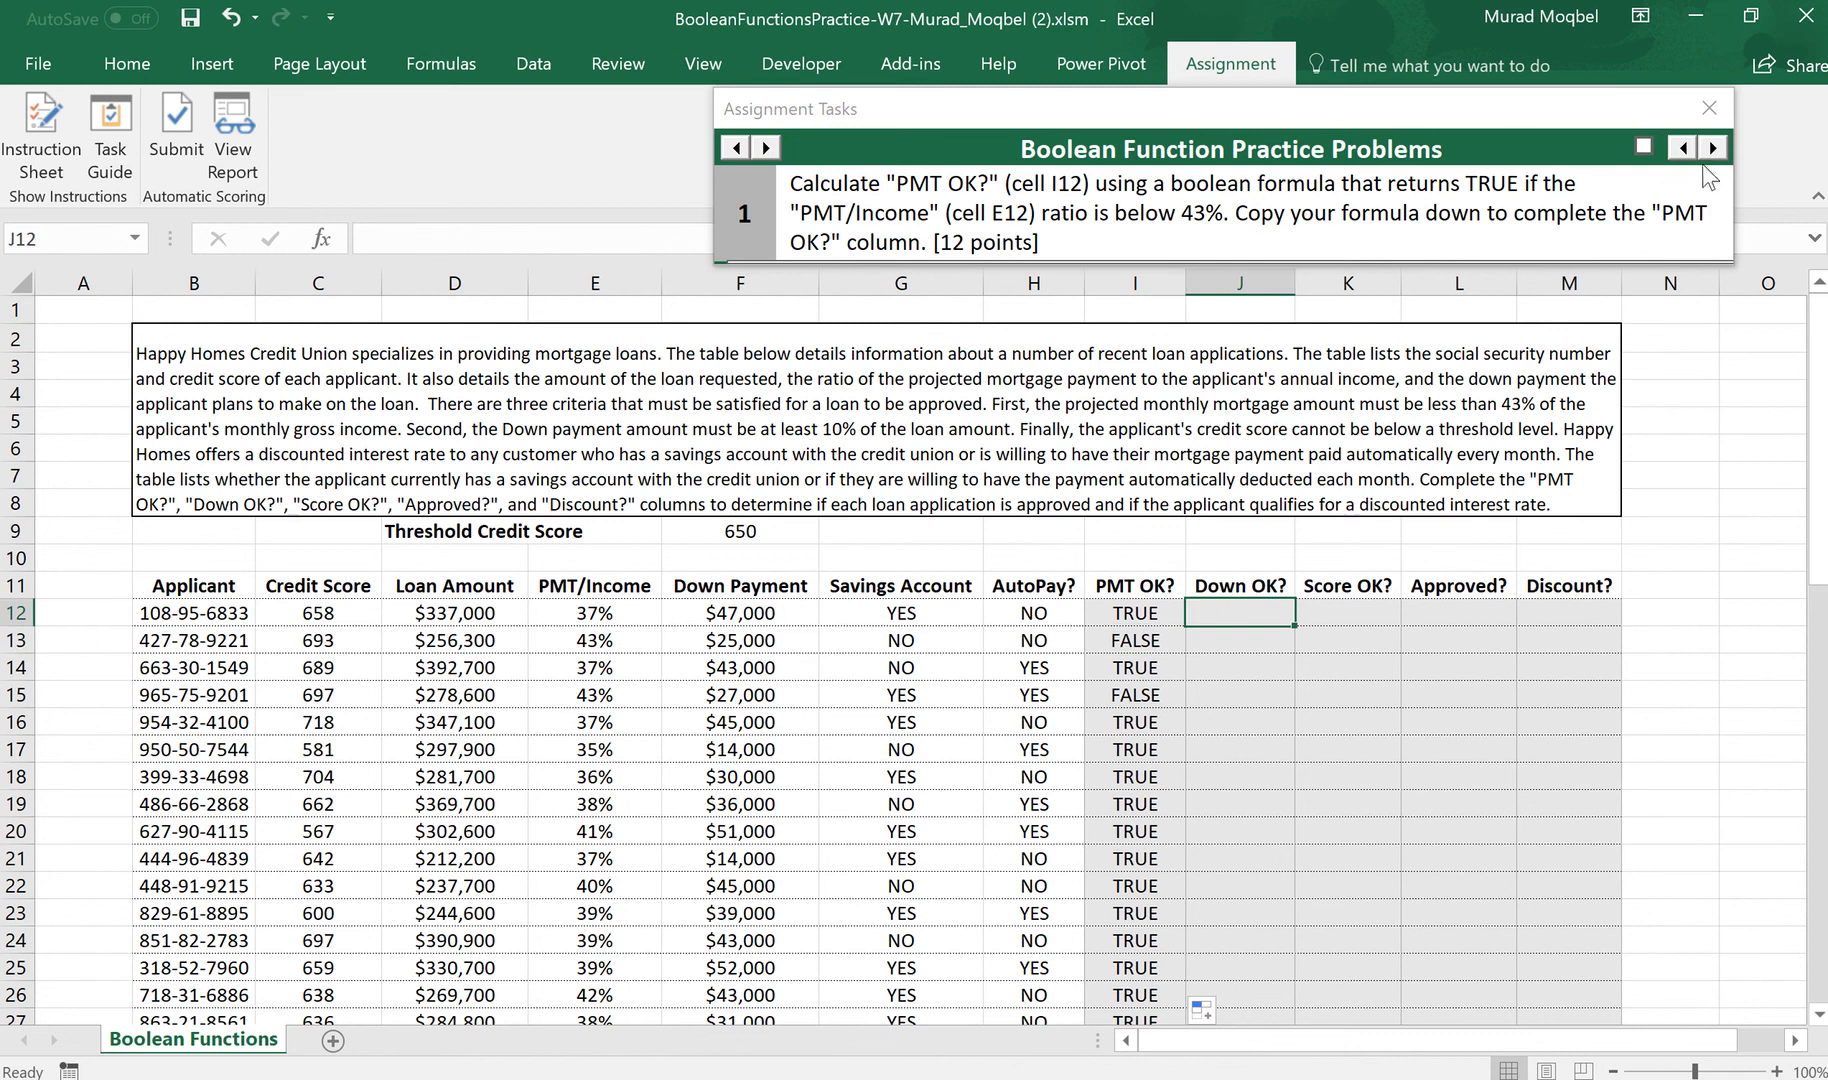
Advance the task guide to task 2 and fill the Down OK? column from J12 downward with =F12>.1*D12
click(1713, 148)
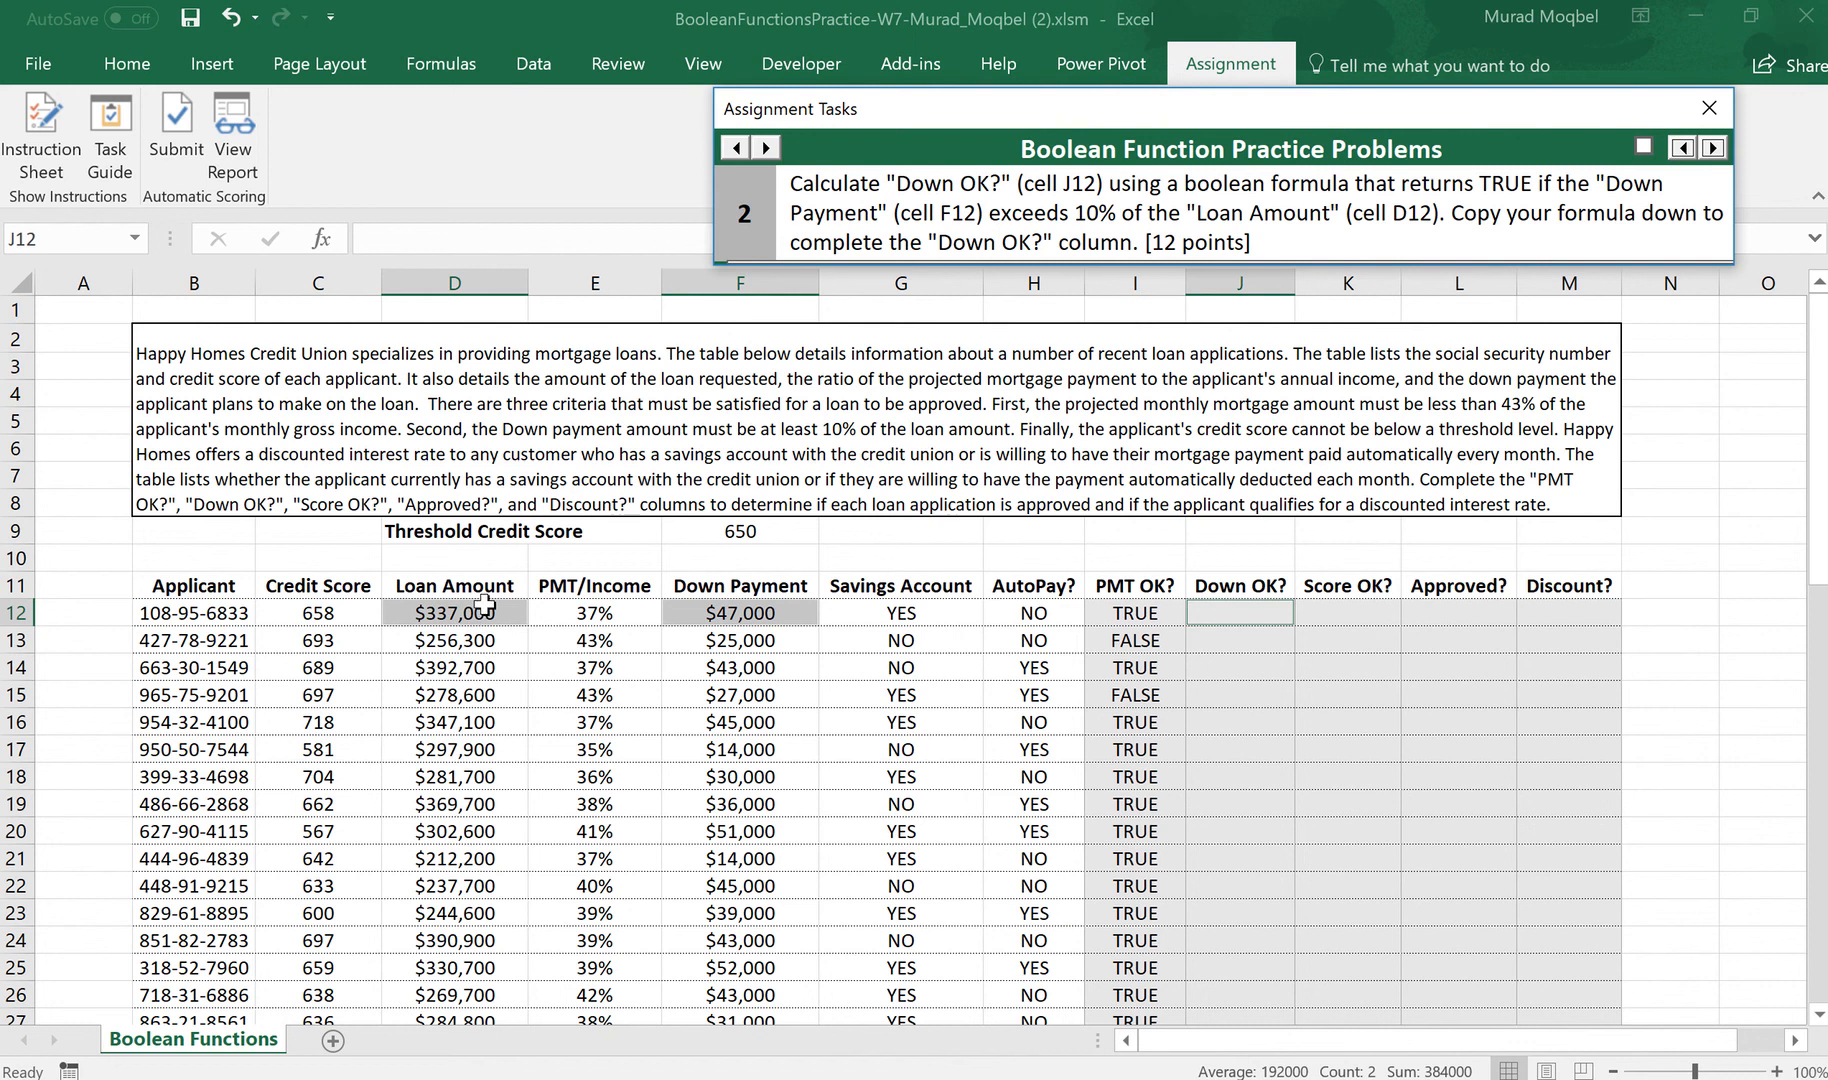
click(1235, 620)
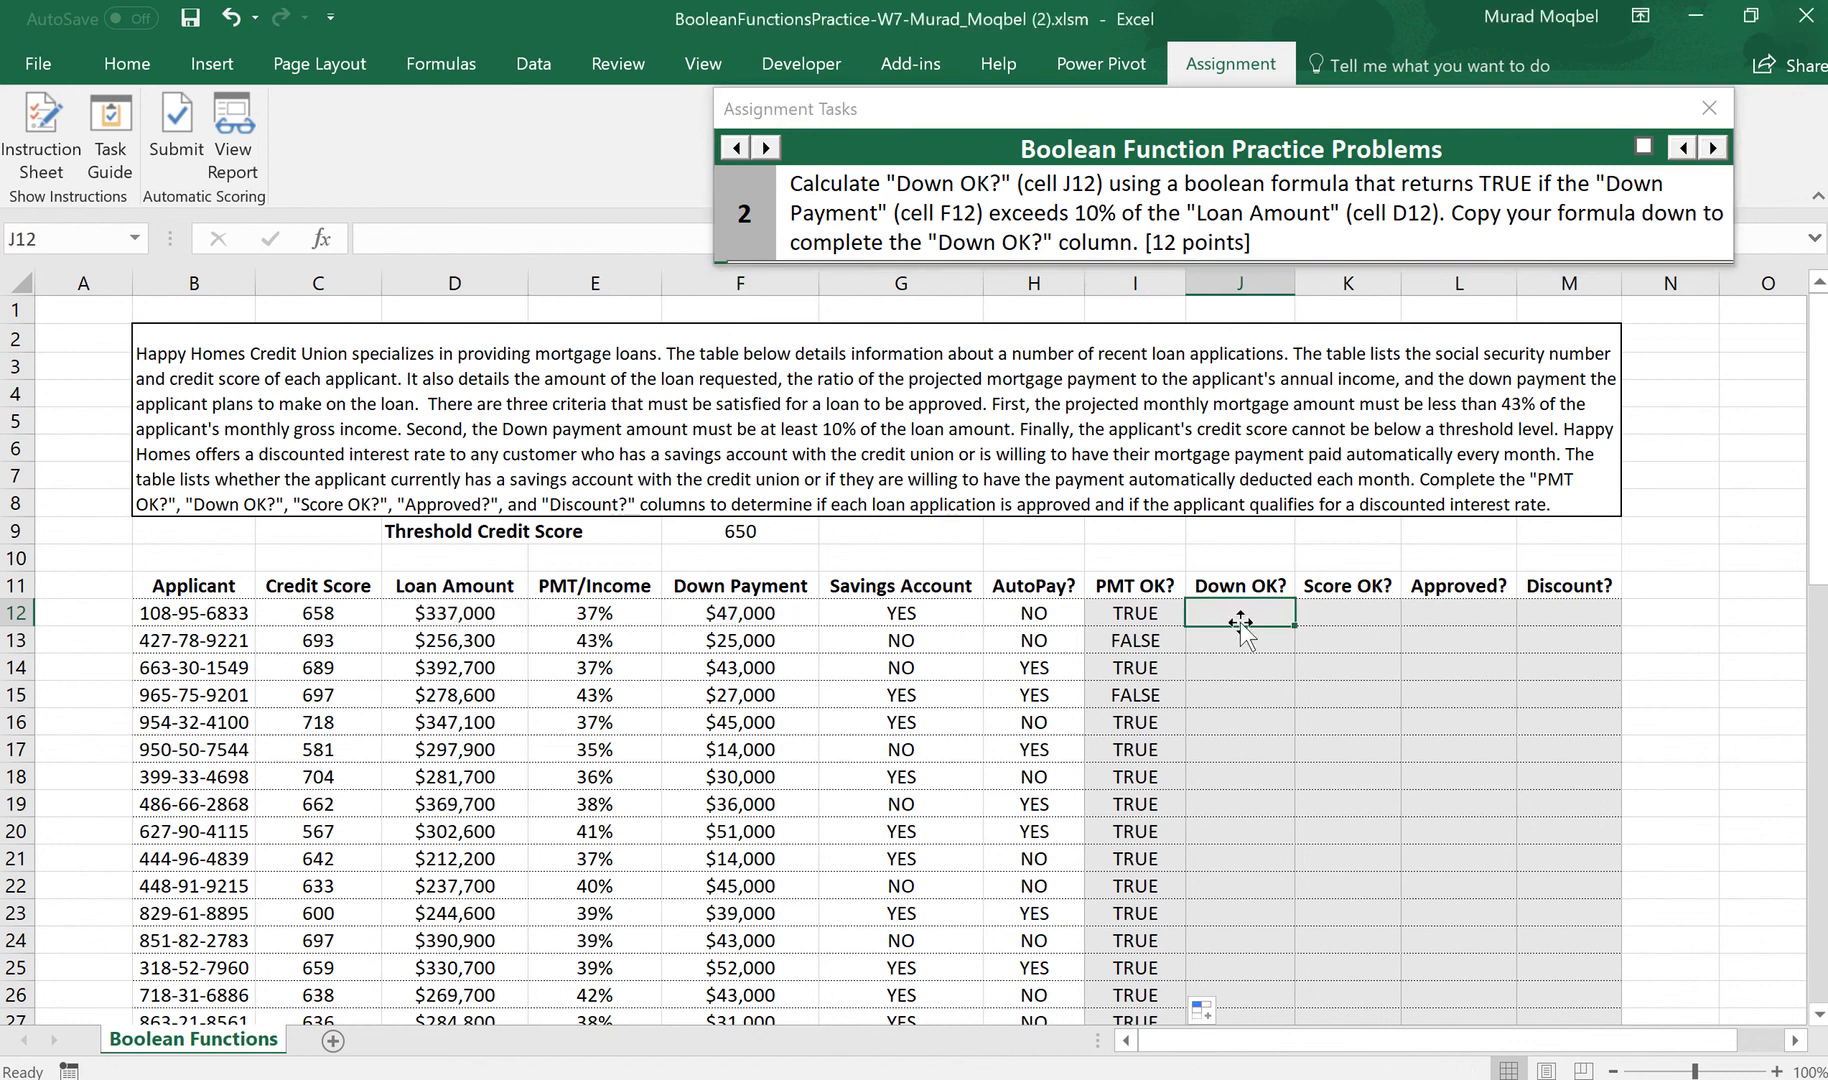
text(=)
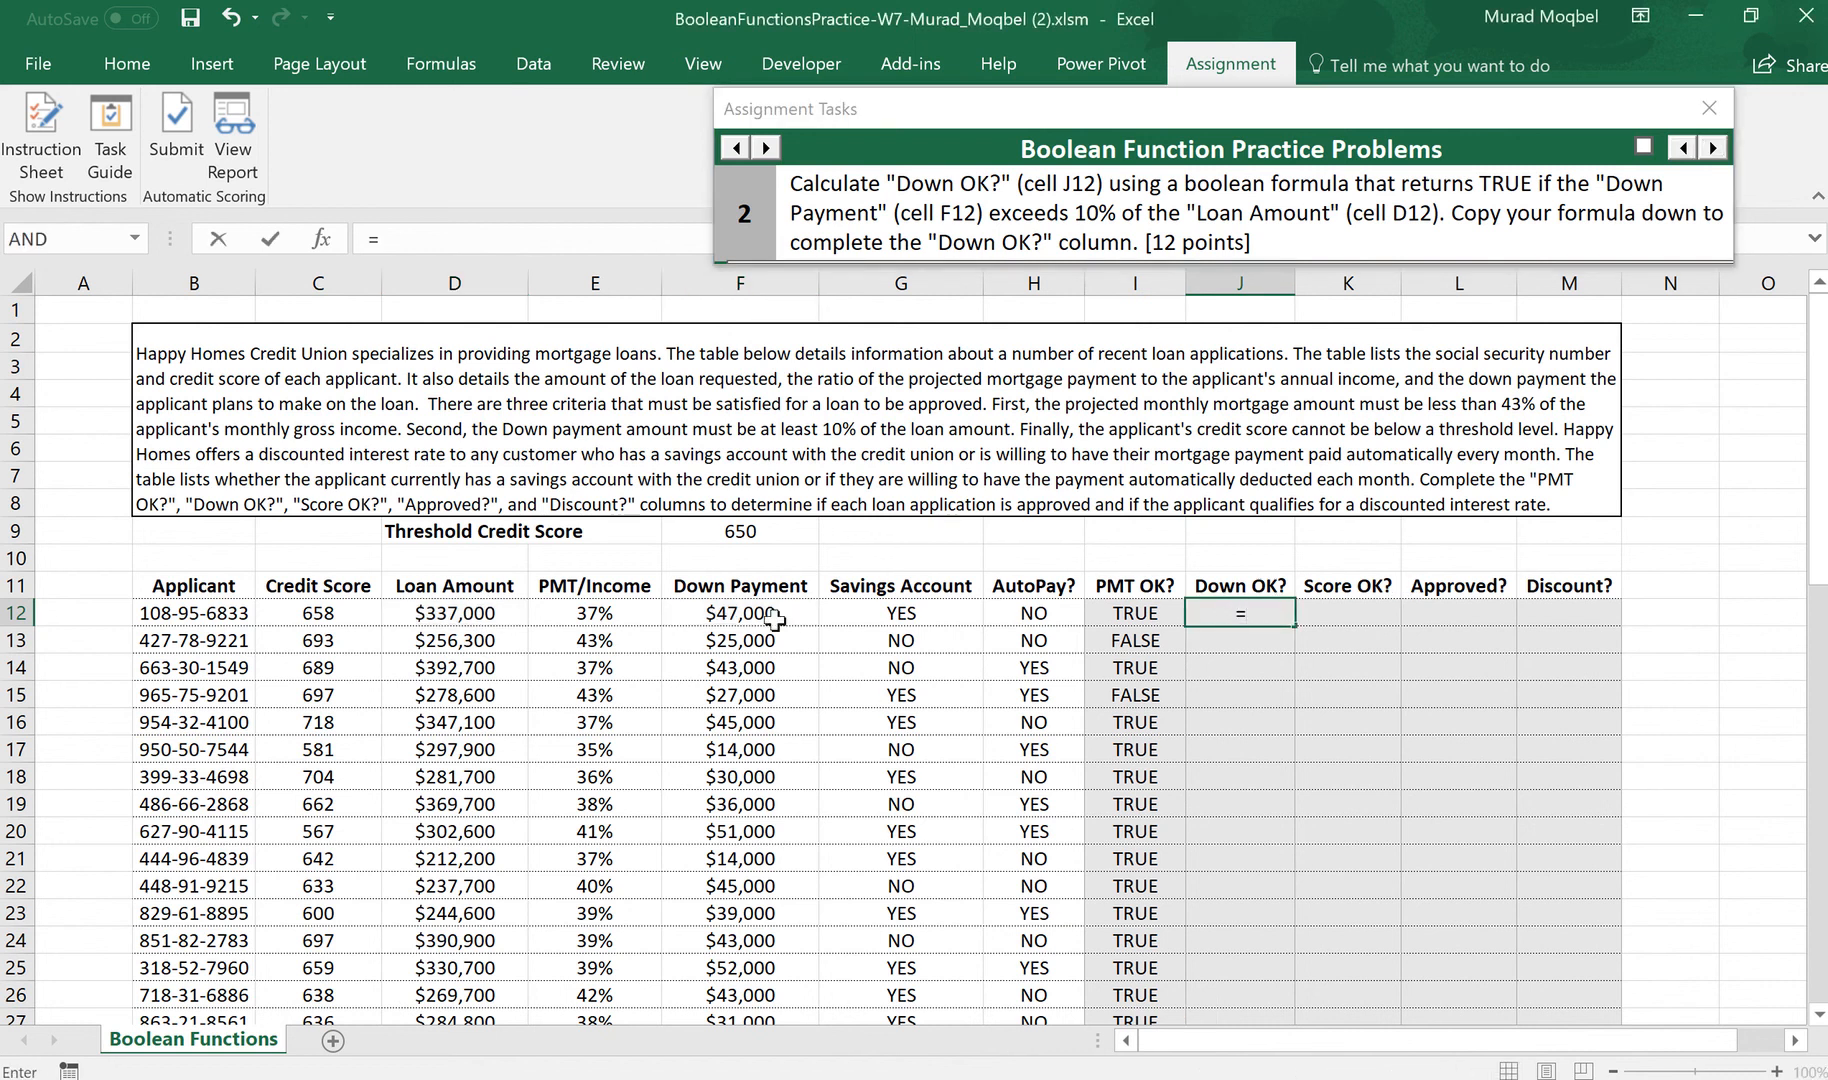
click(738, 613)
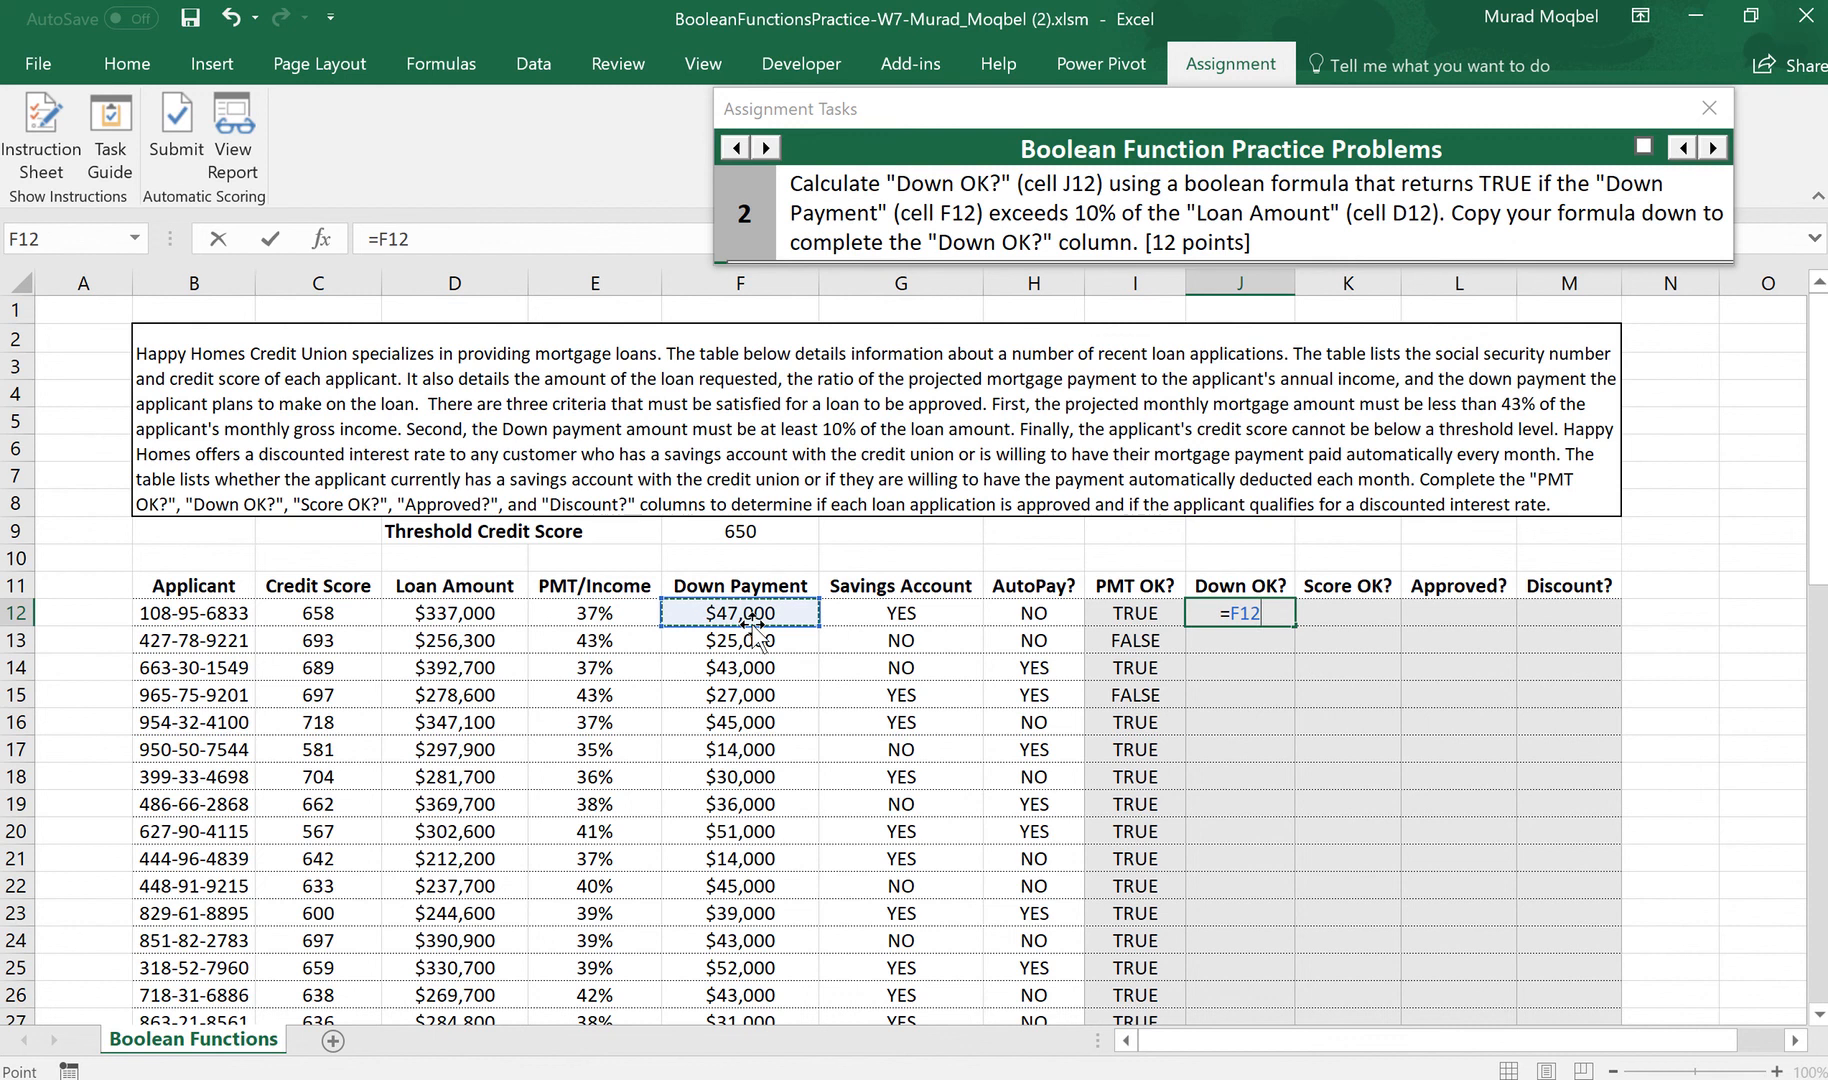
text(>)
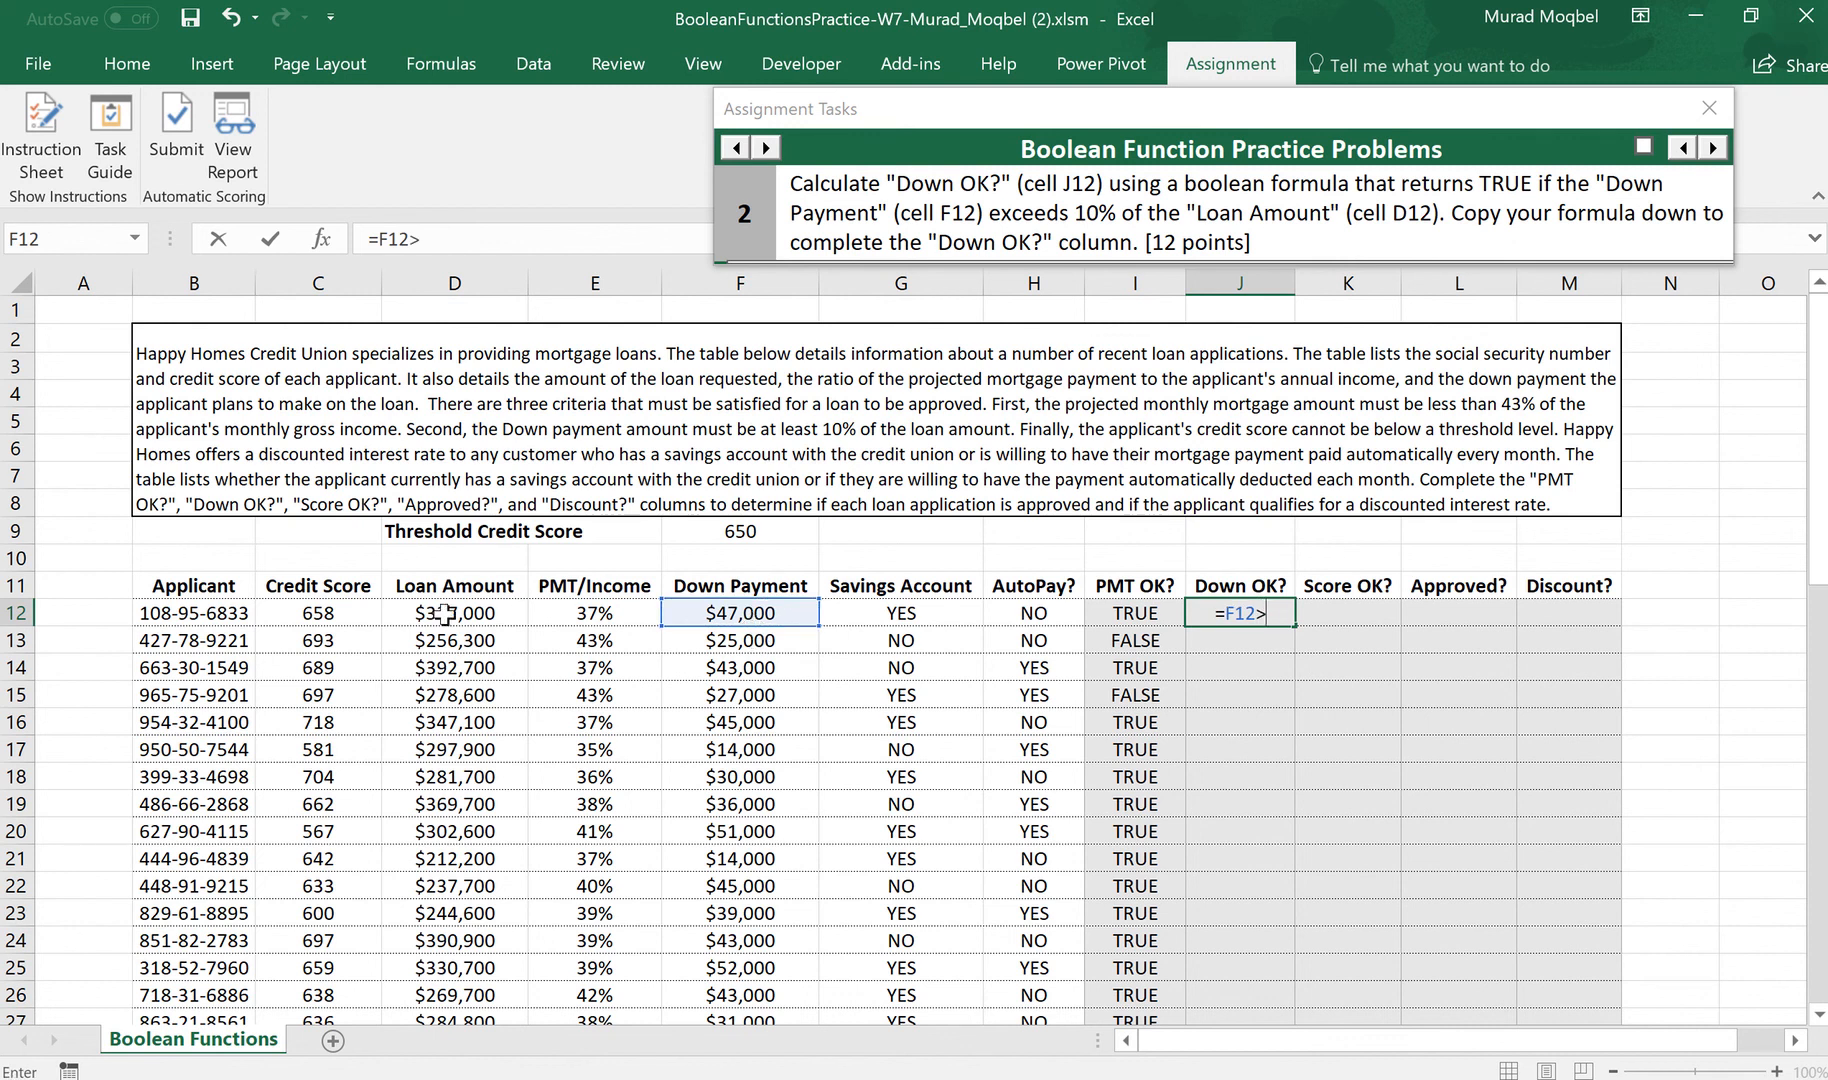
text(.2)
key(BackSpace)
text(1*)
click(446, 613)
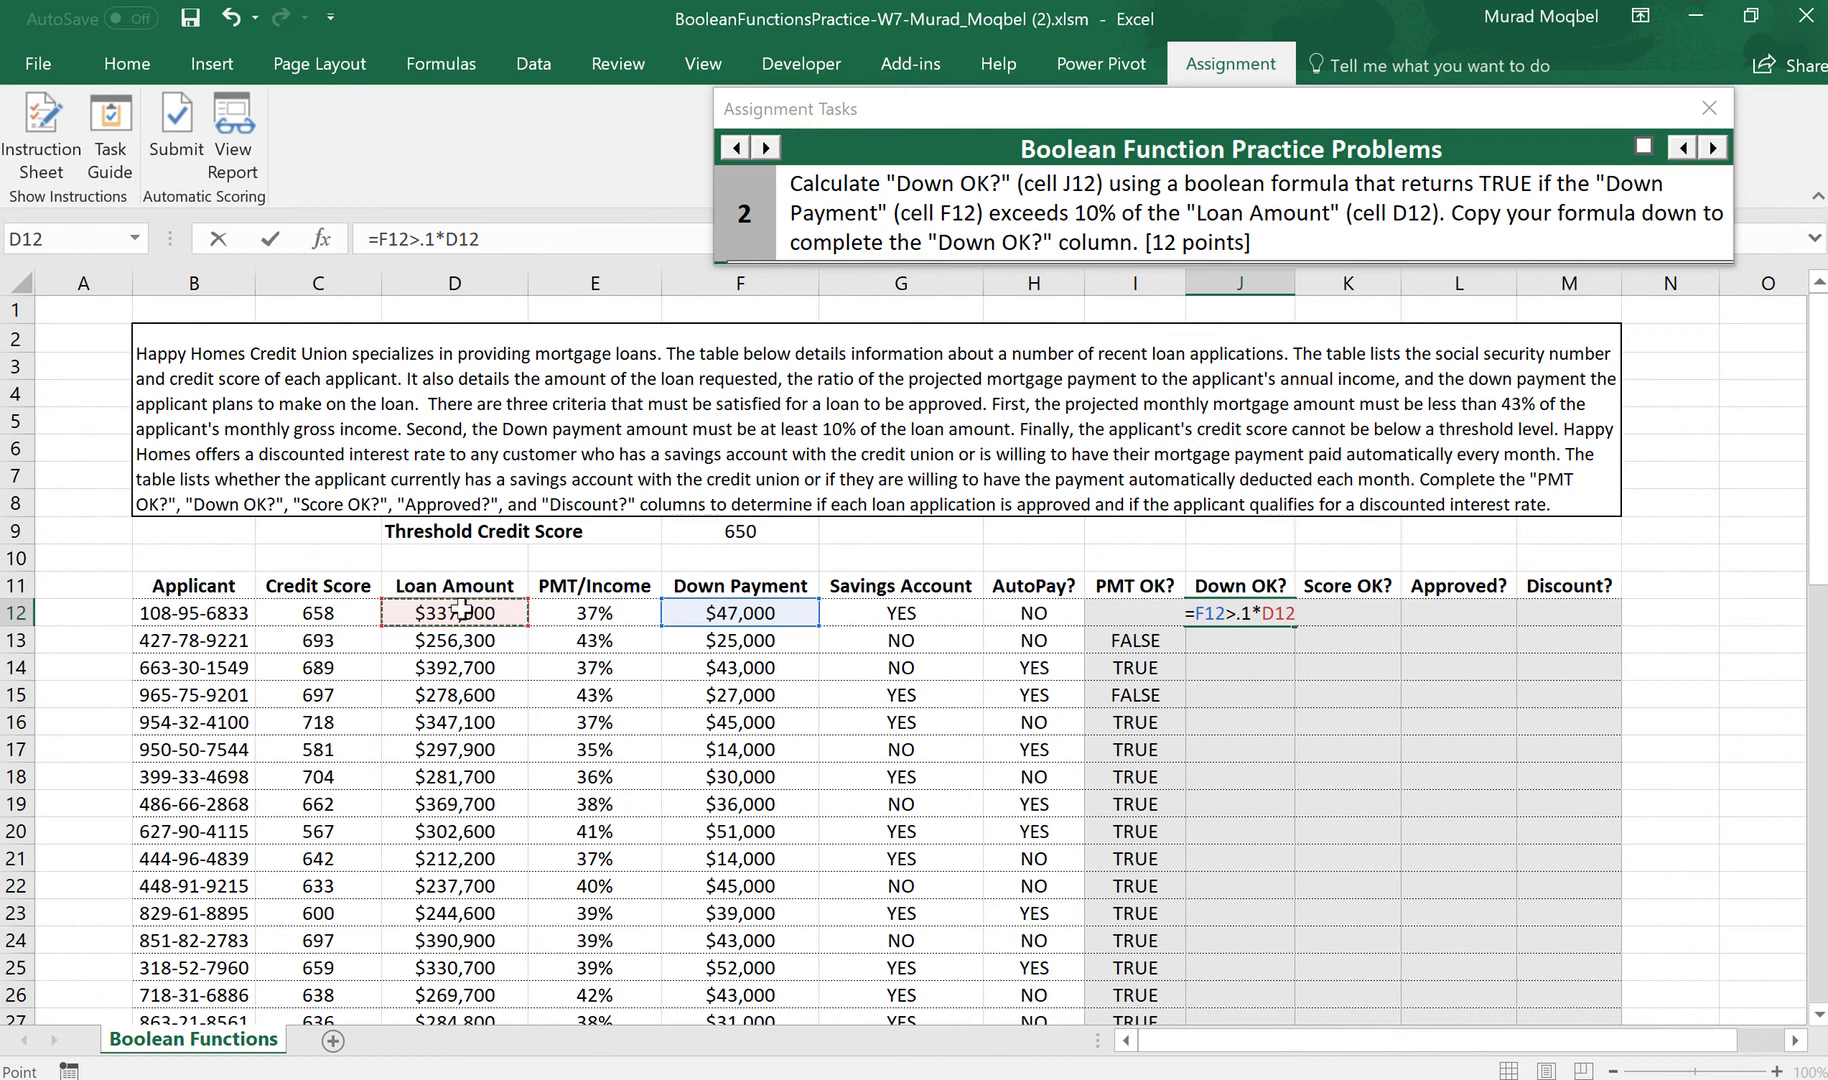
key(Return)
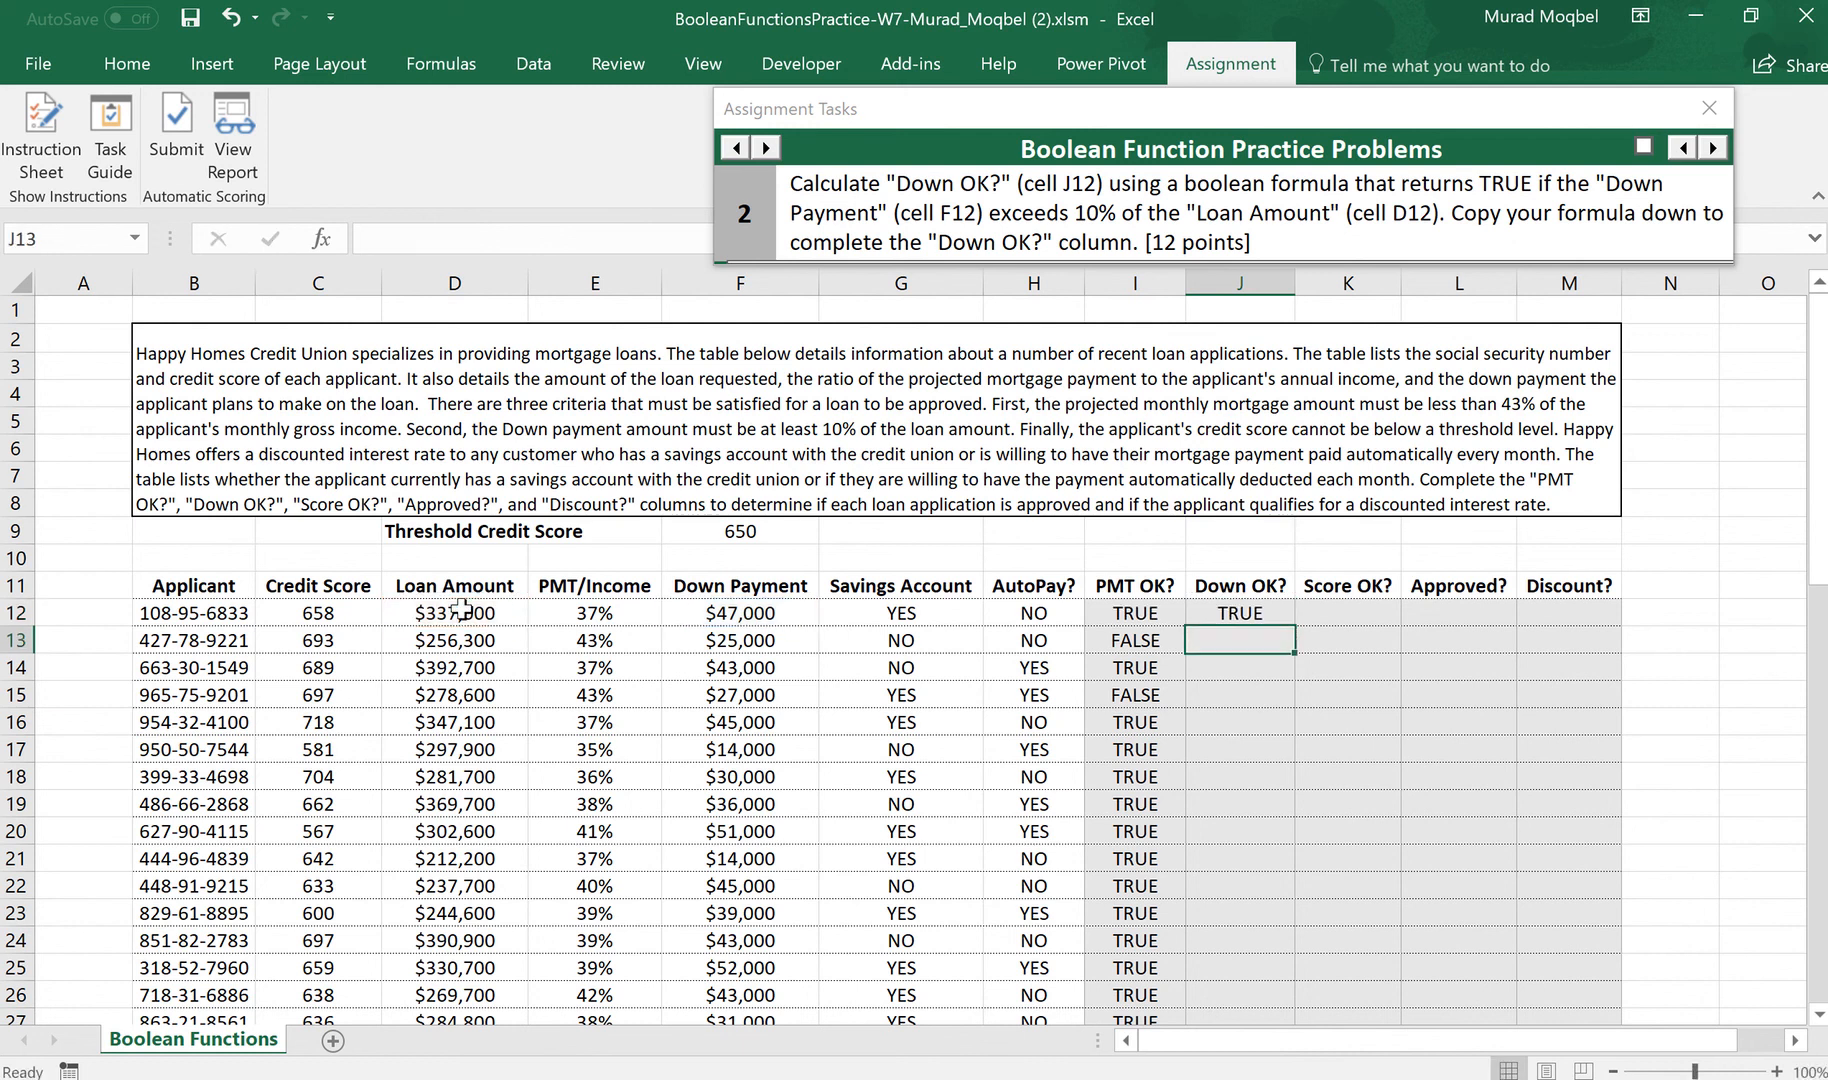
click(1232, 610)
double_click(1292, 624)
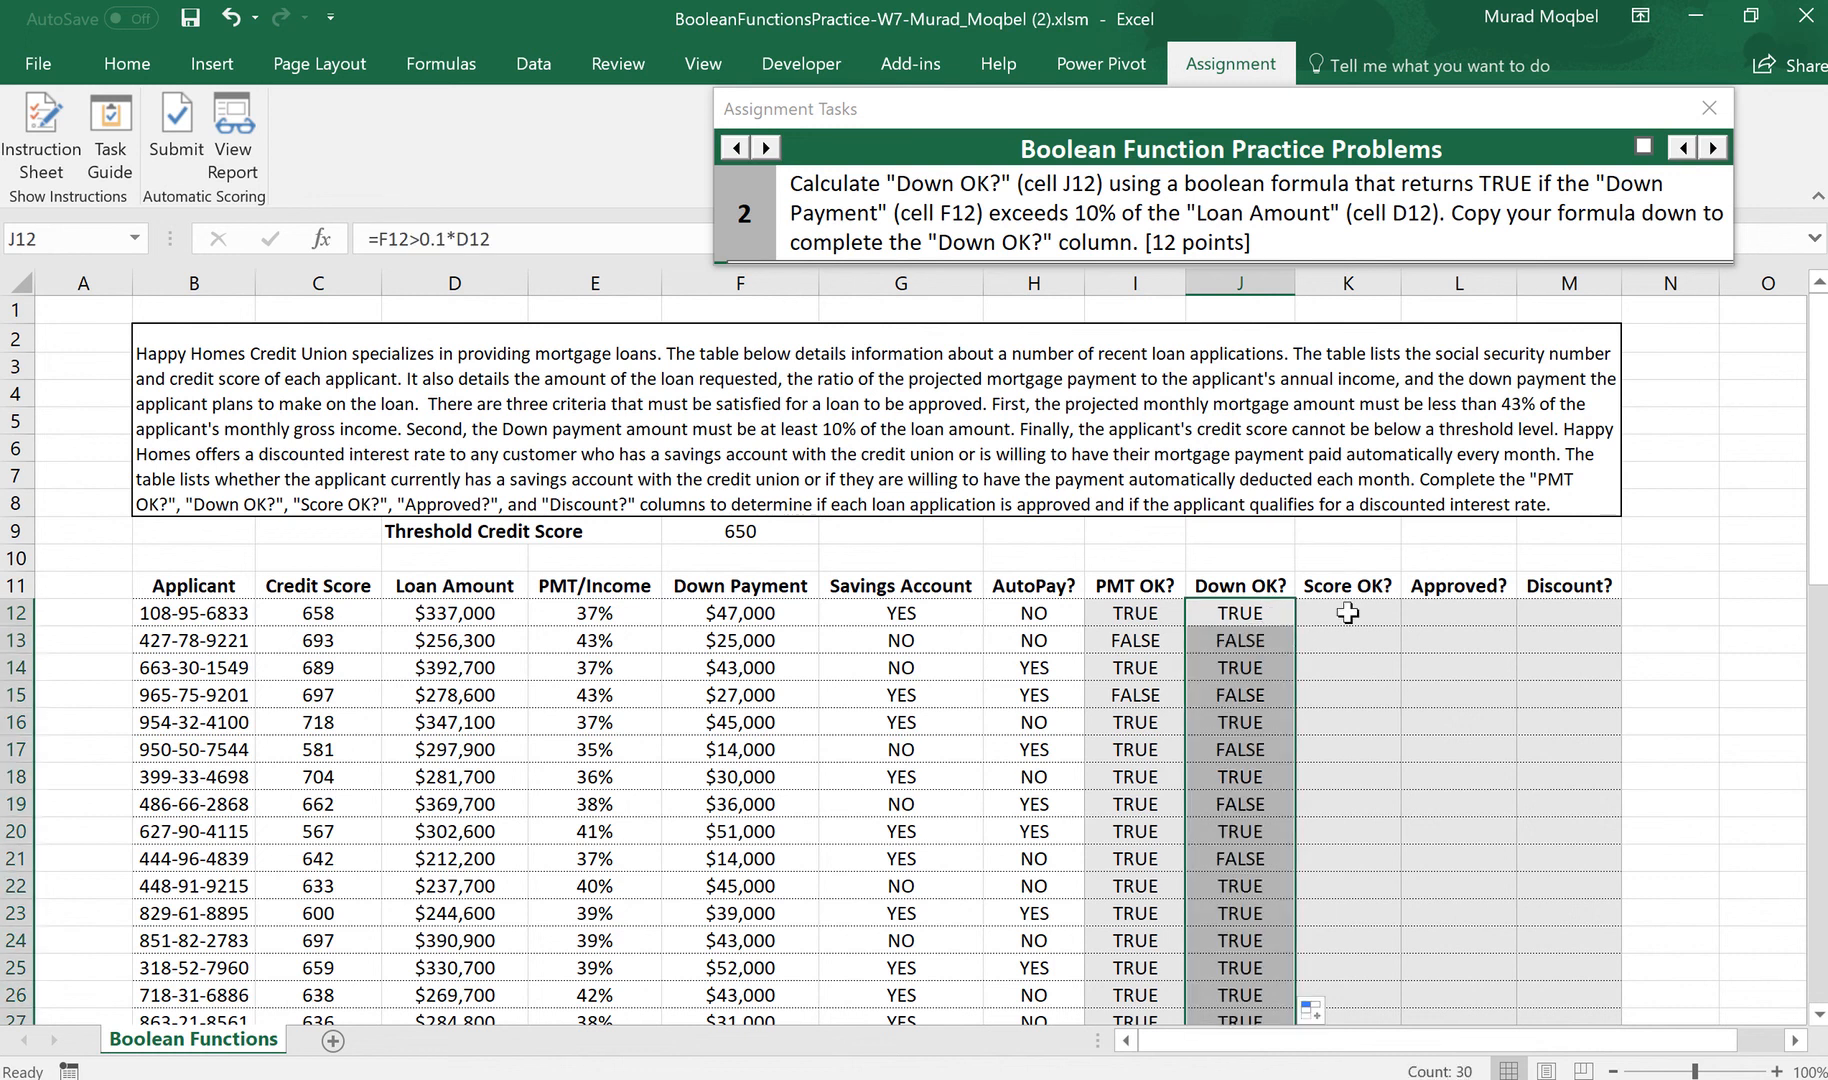
Advance the task guide to task 3 and enter =NOT(C12<F$9) in cell K12 under Score OK?
click(1350, 612)
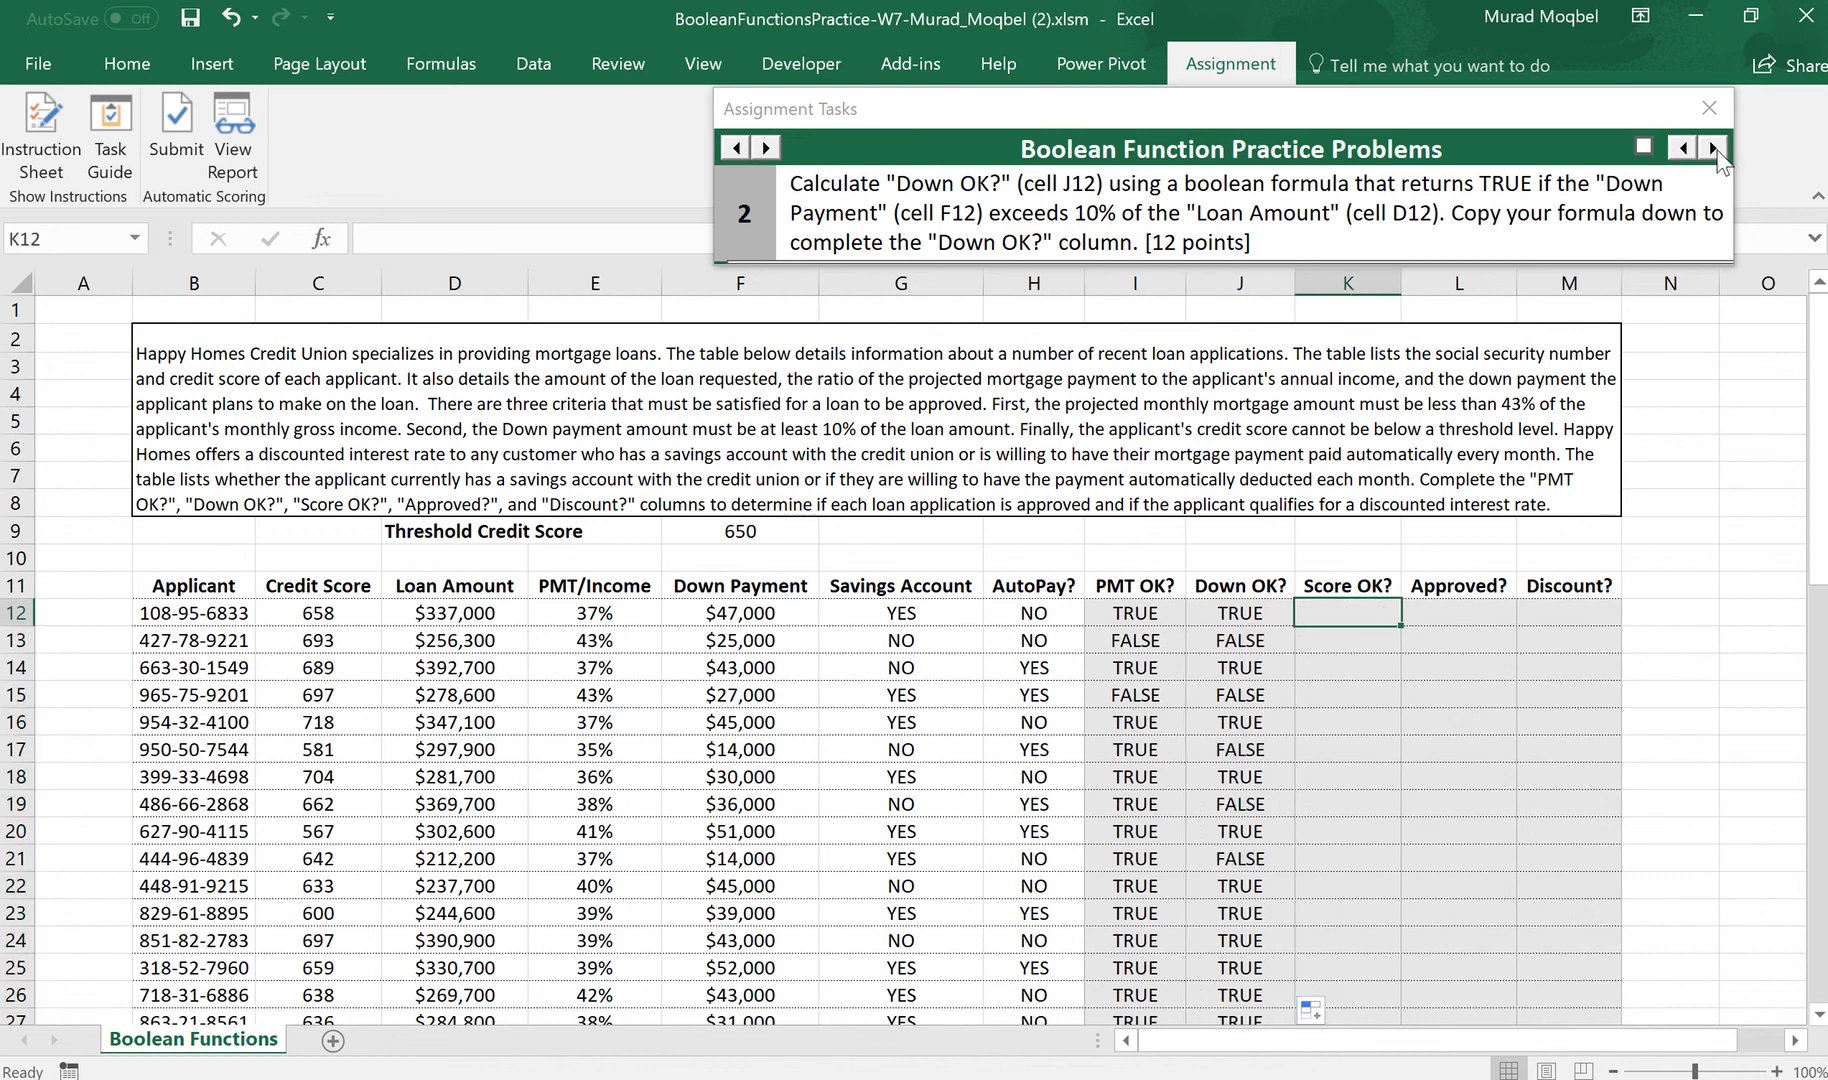
click(1714, 148)
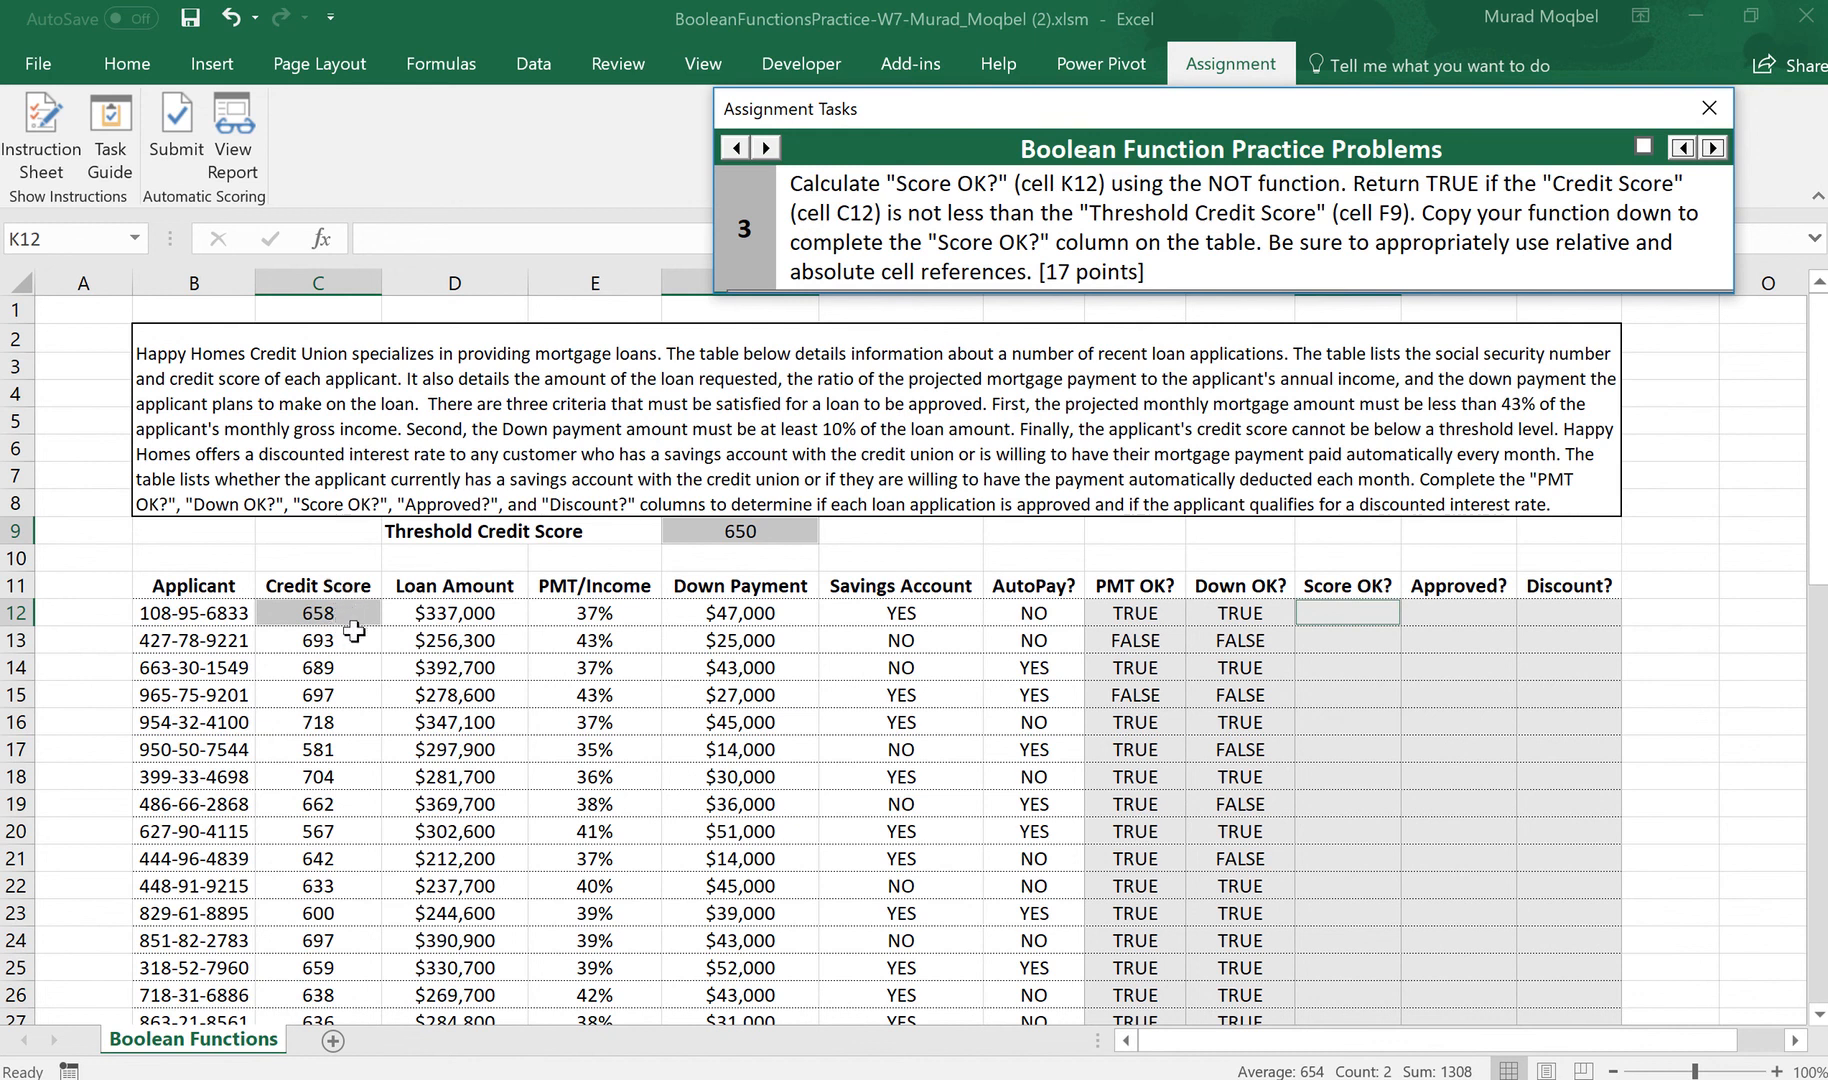
click(1335, 610)
text(=)
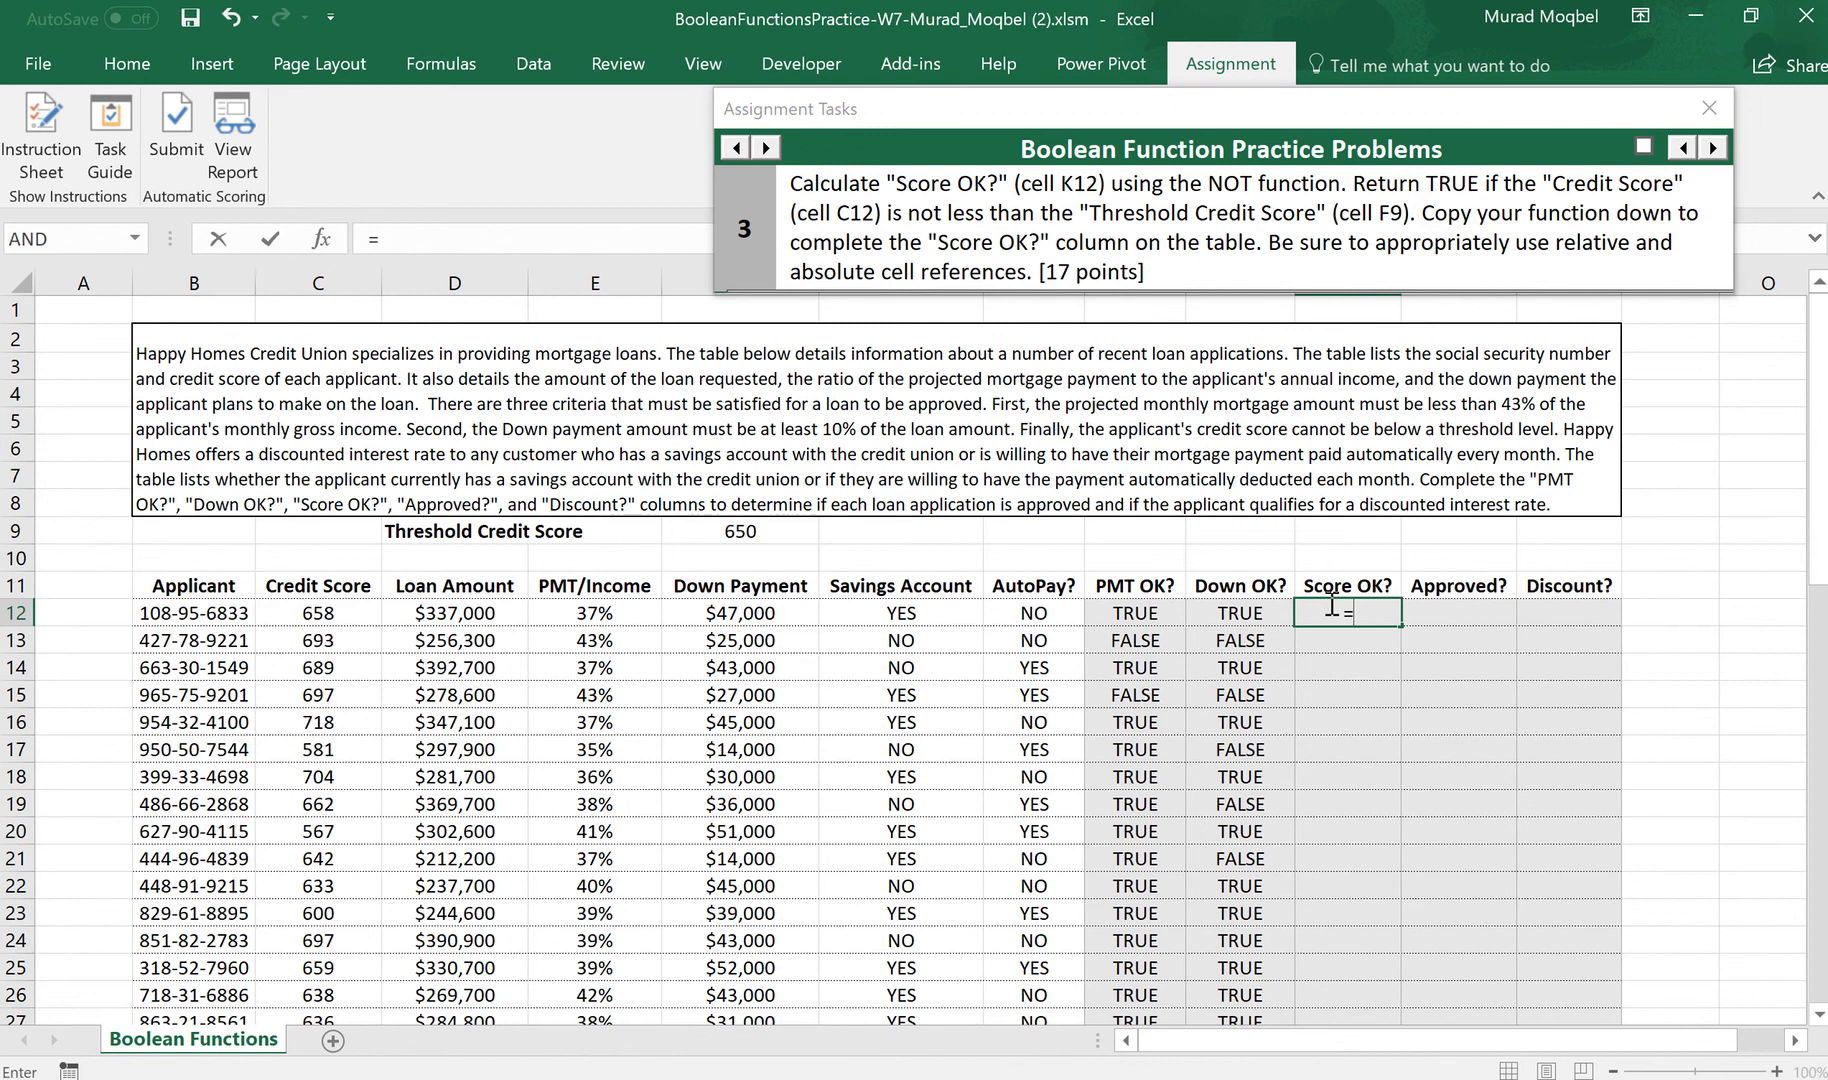
text(not()
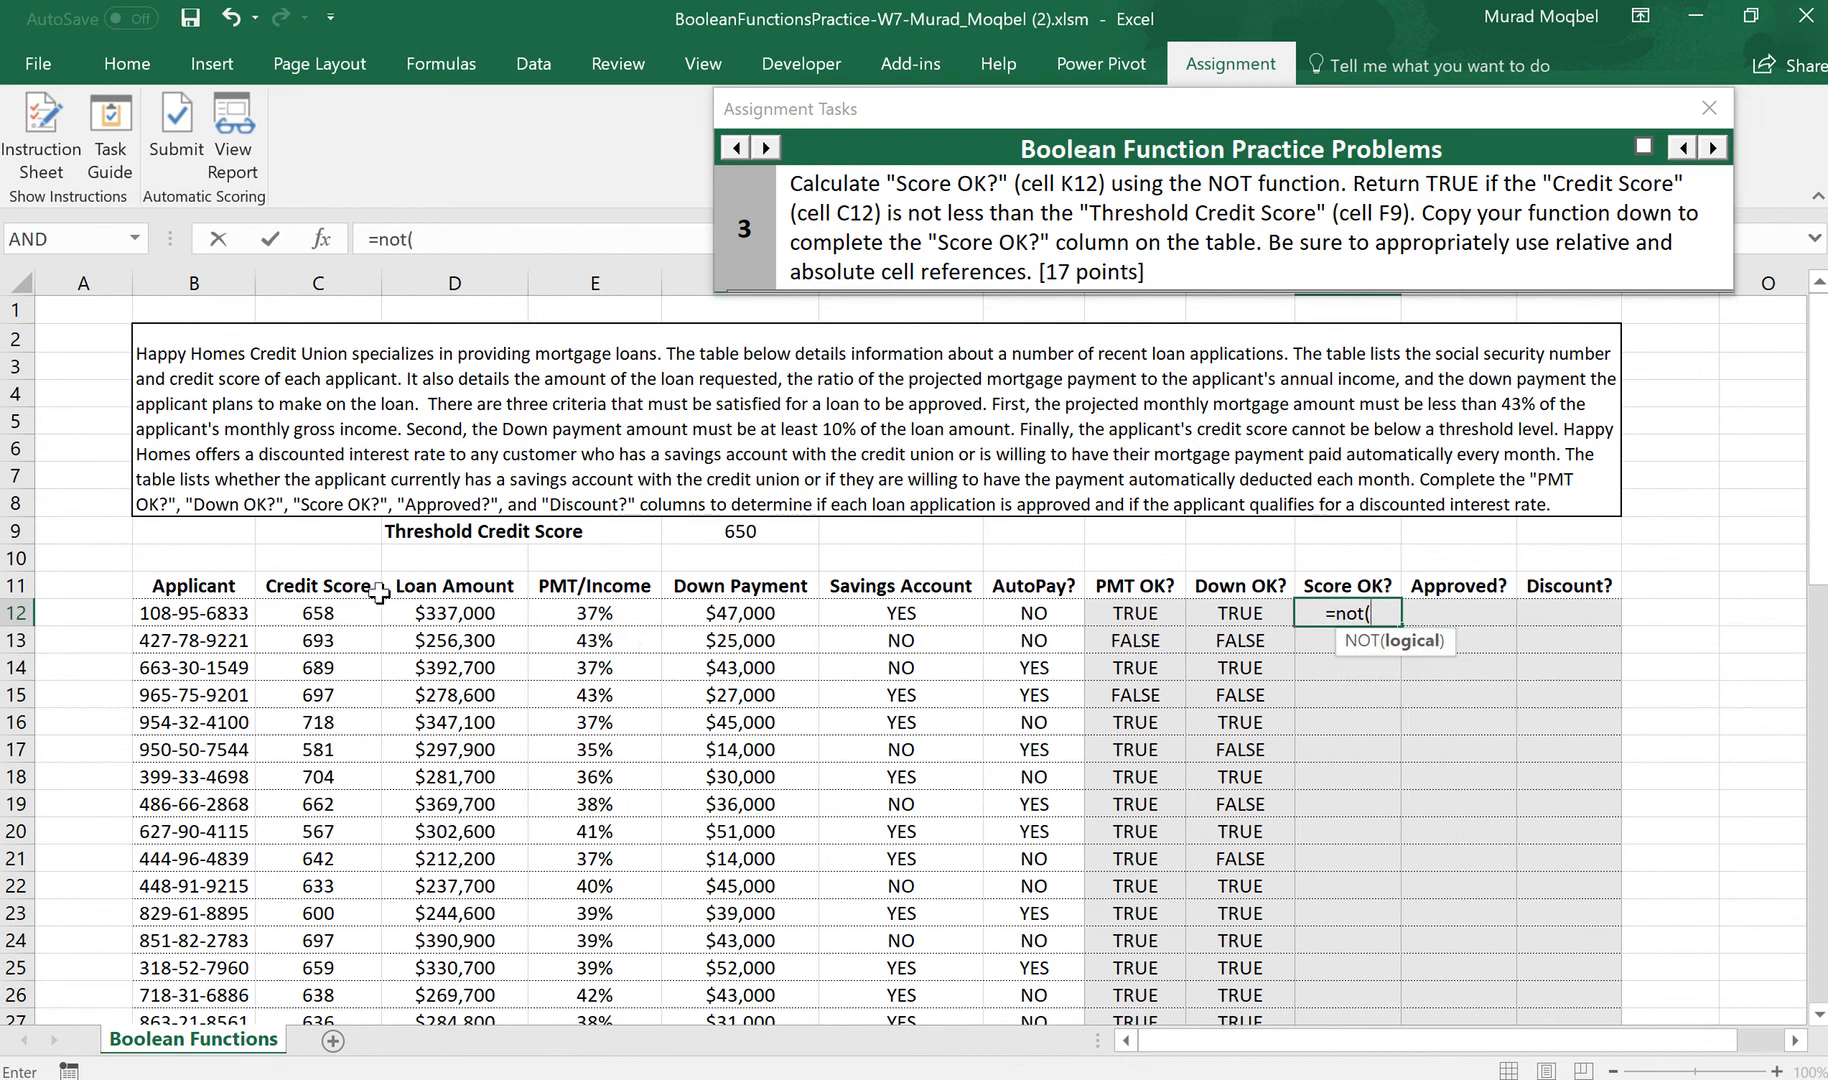
click(340, 612)
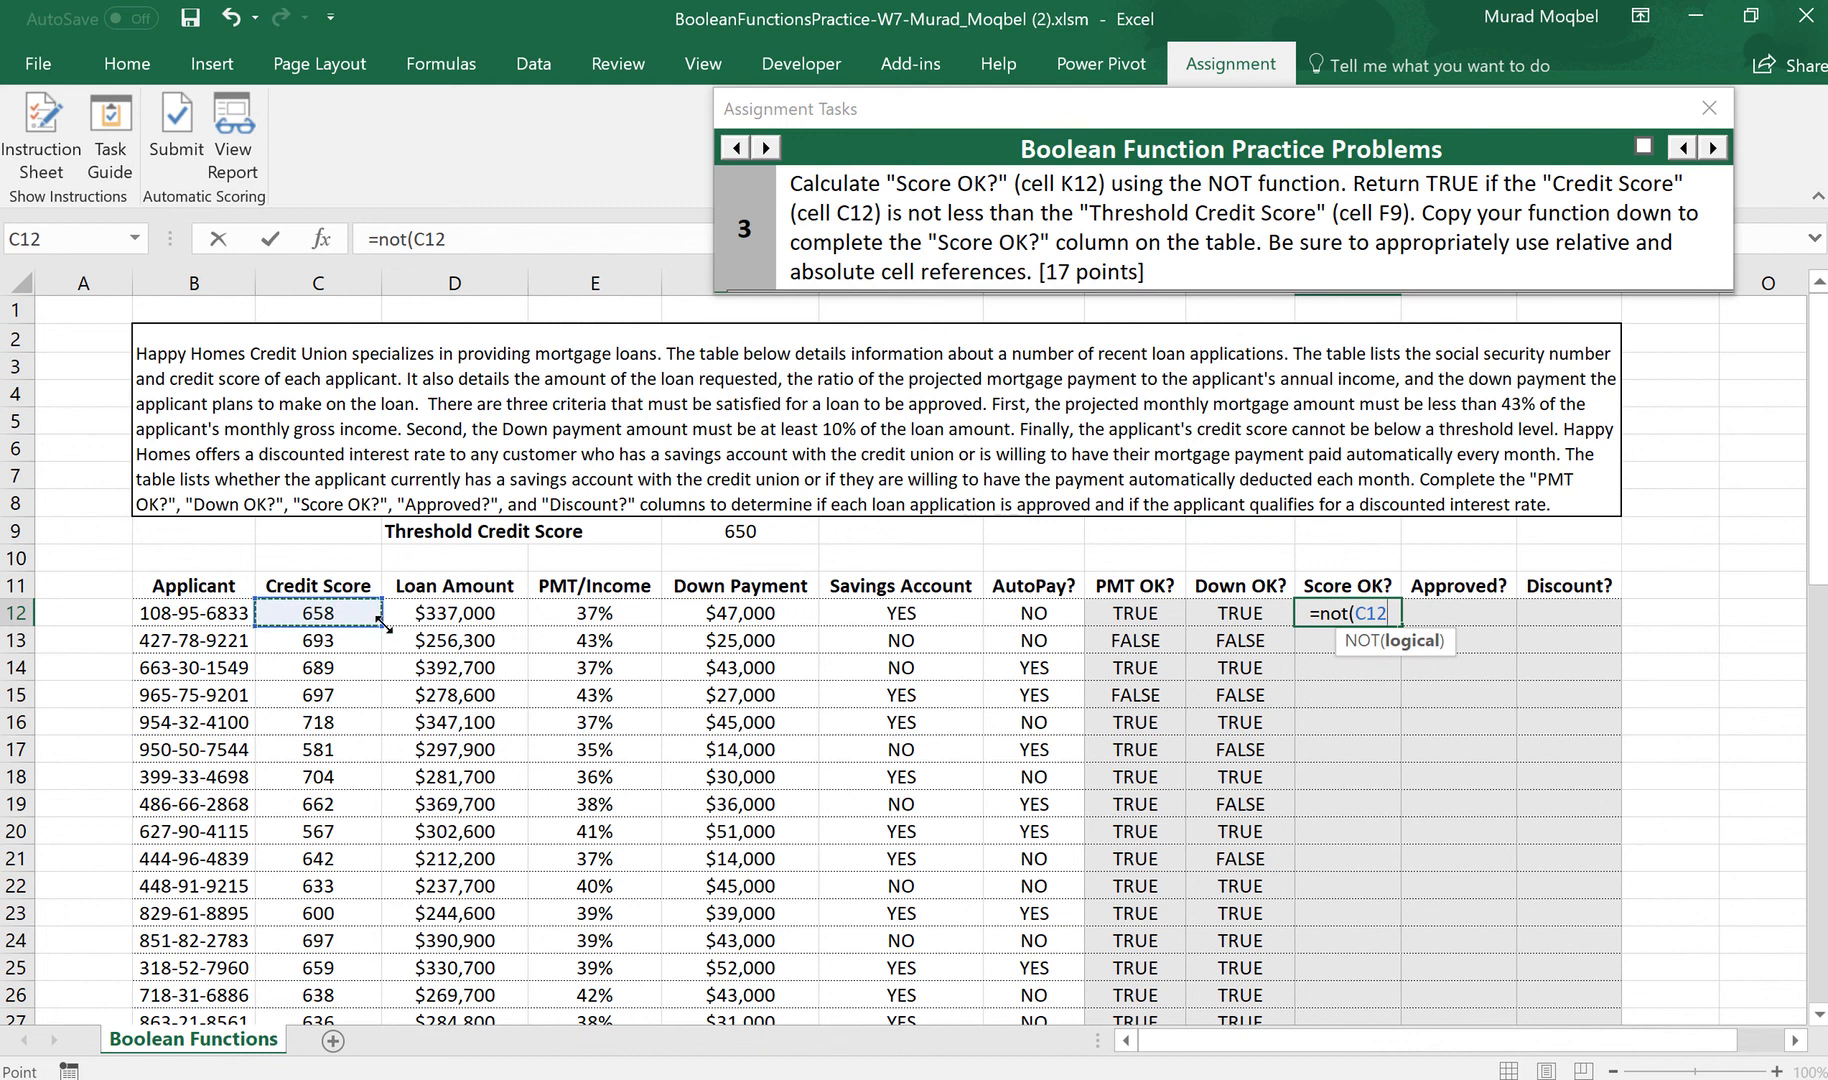
text(<)
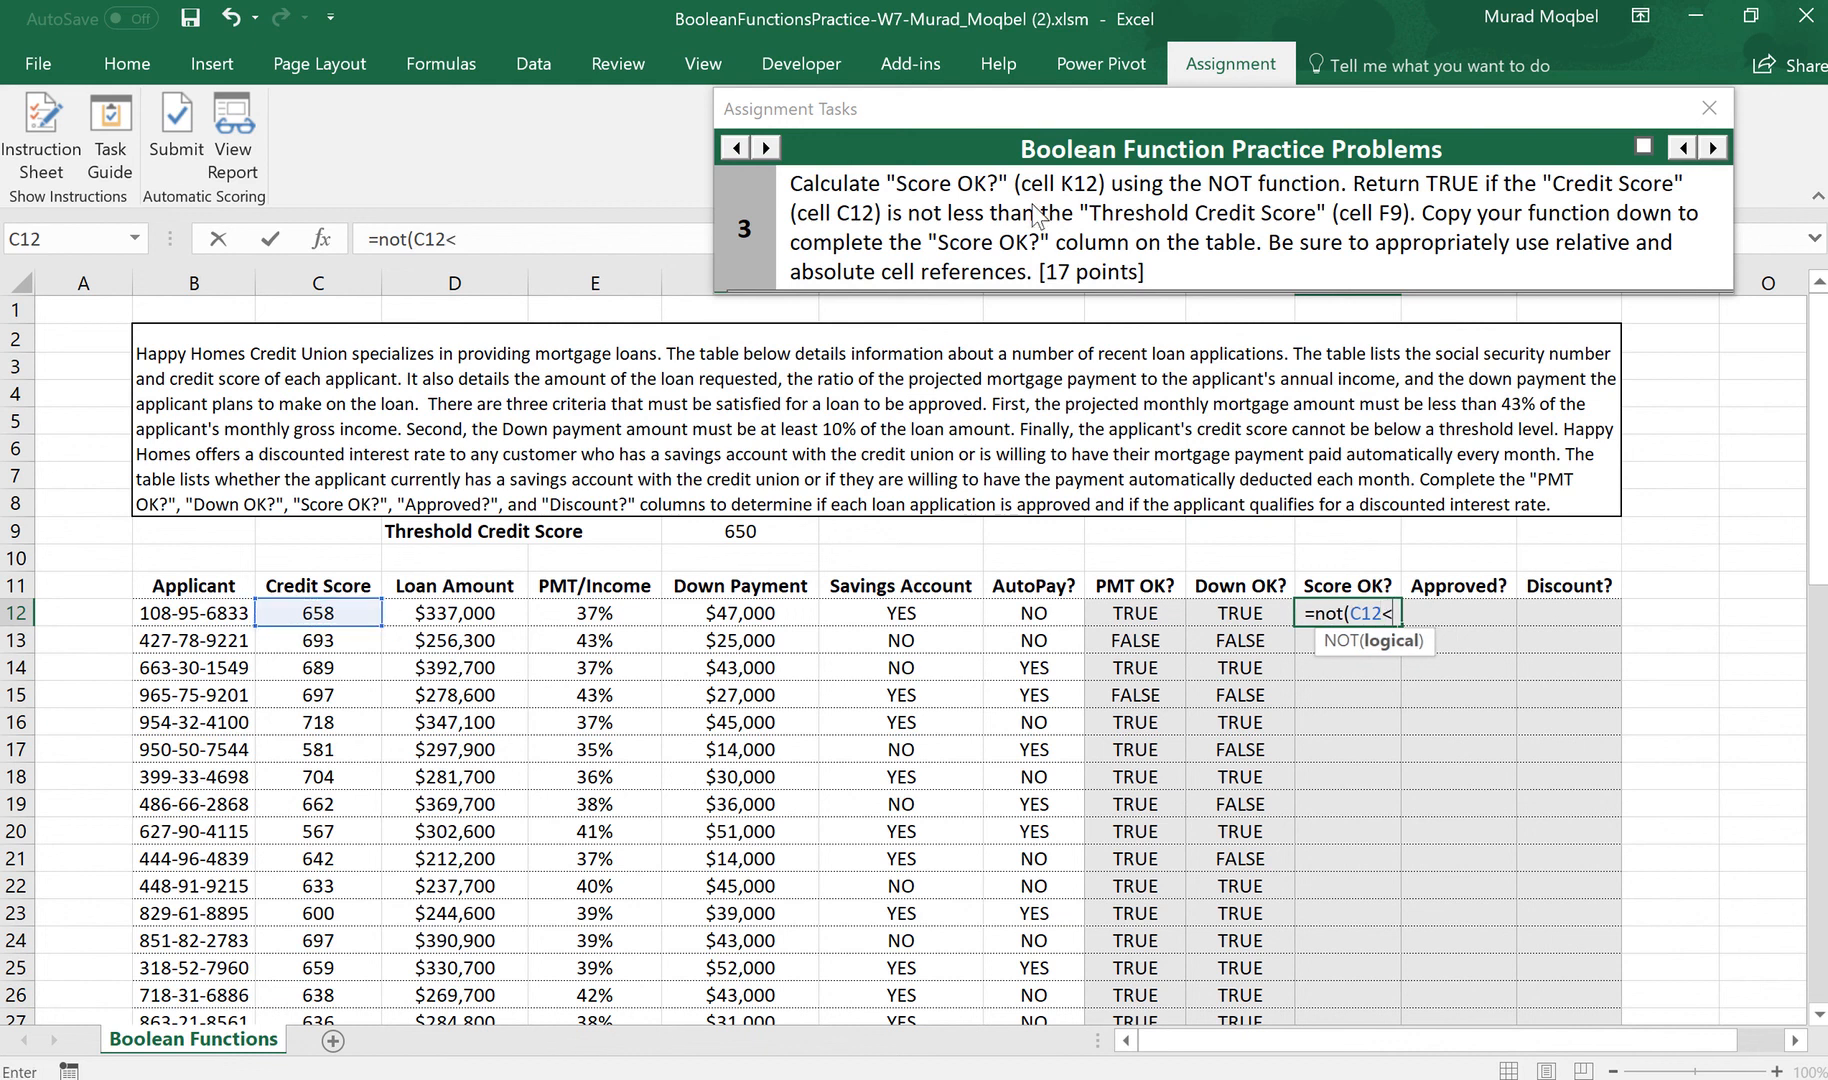
click(716, 531)
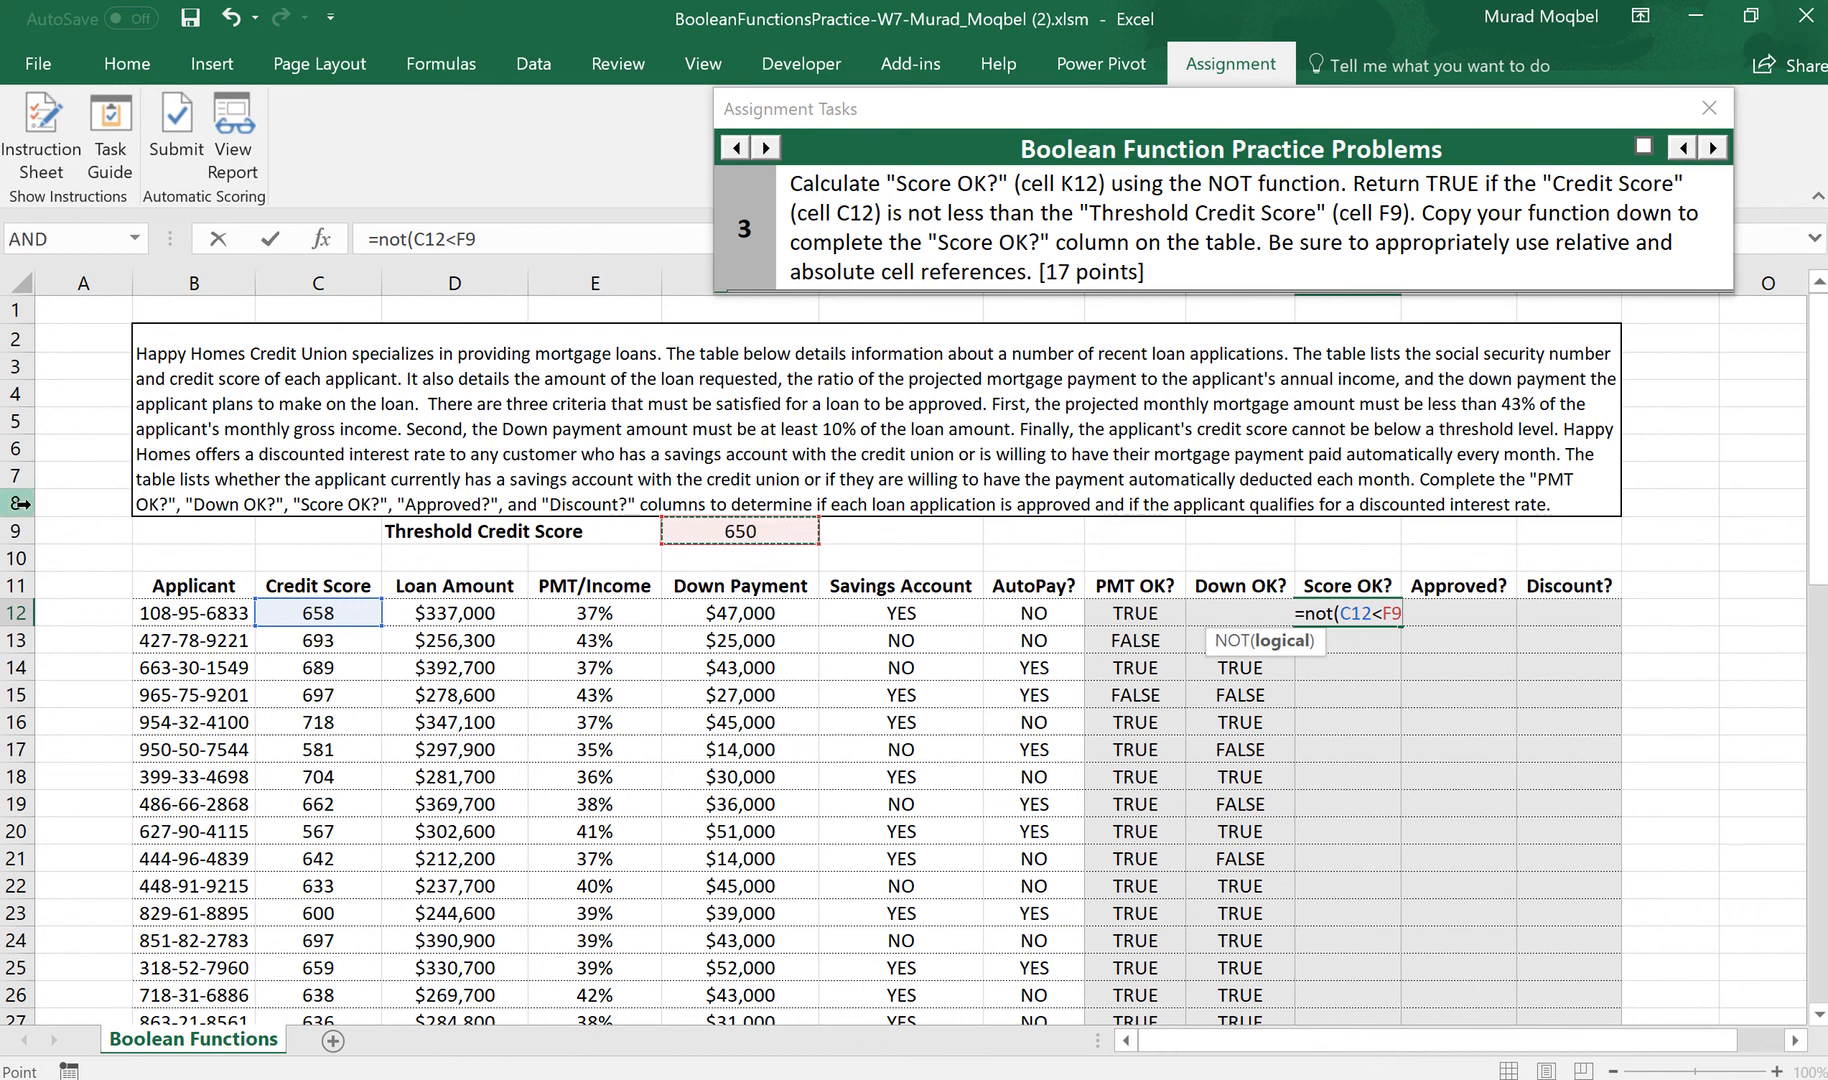
click(1393, 612)
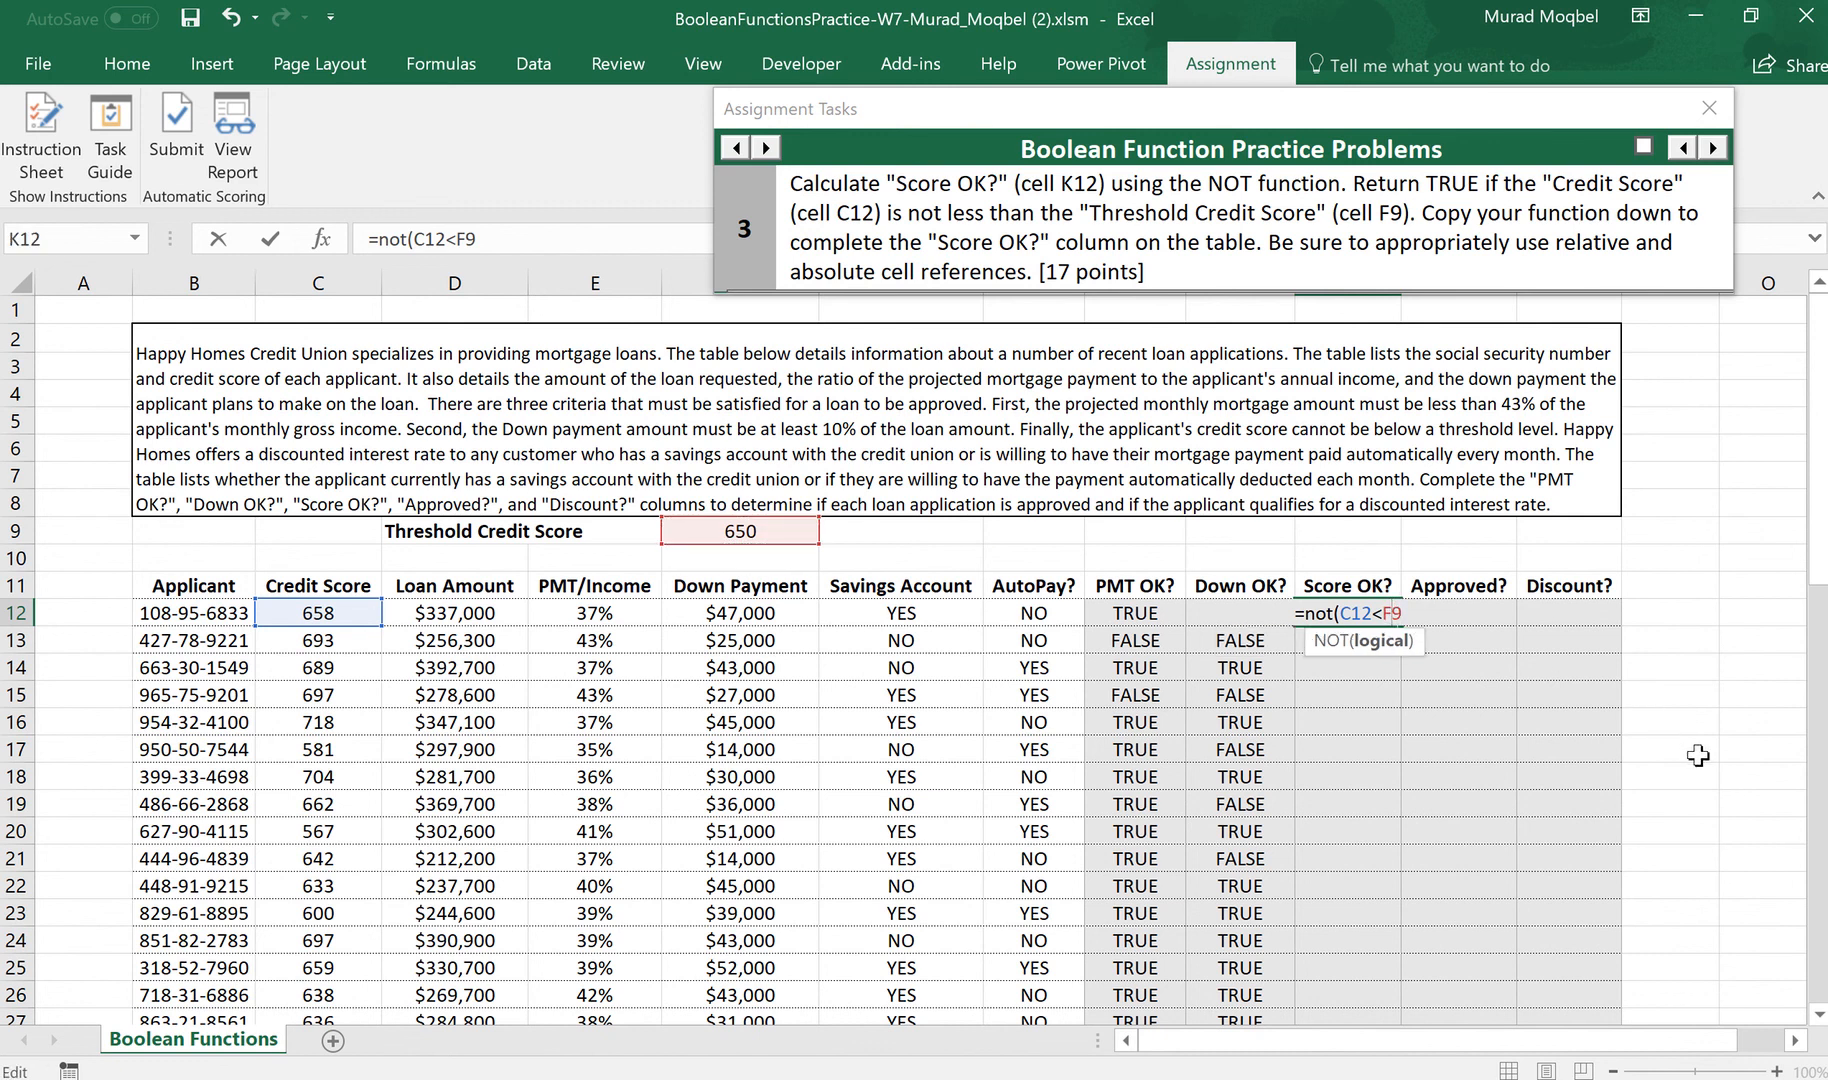
text($9)
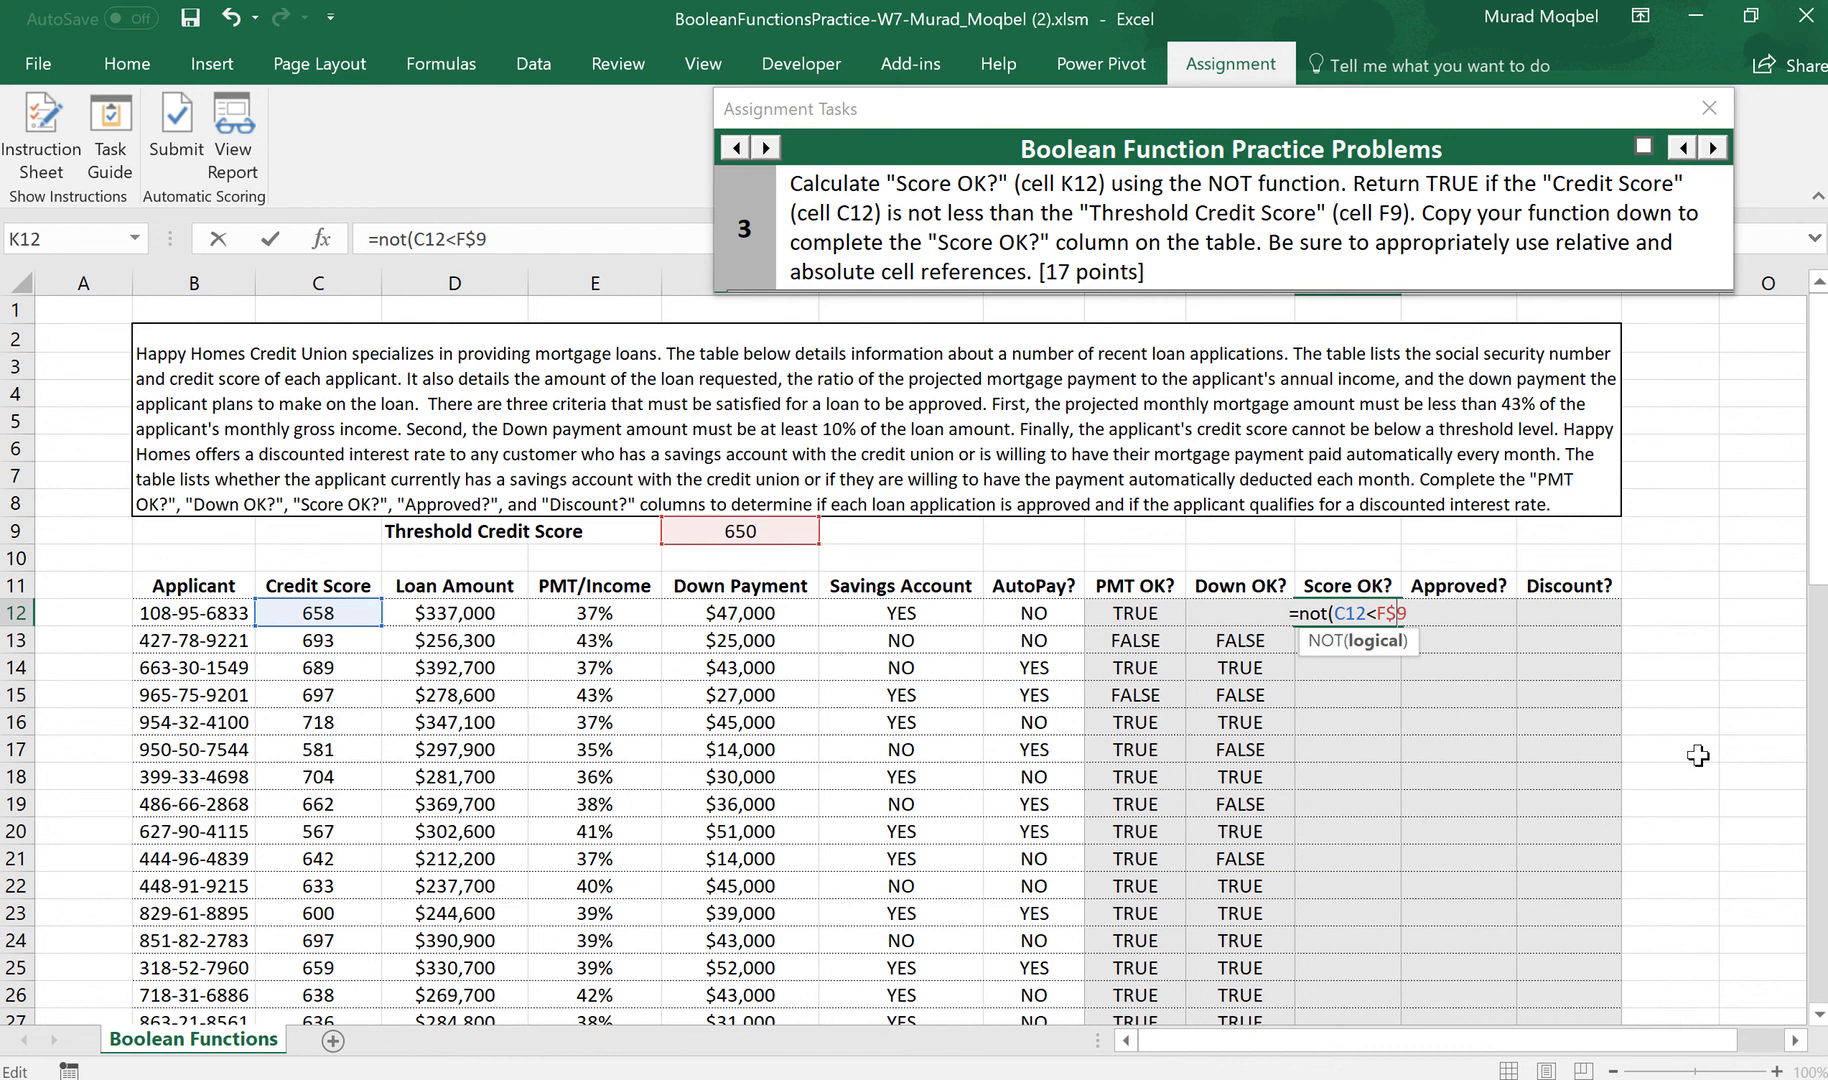
text())
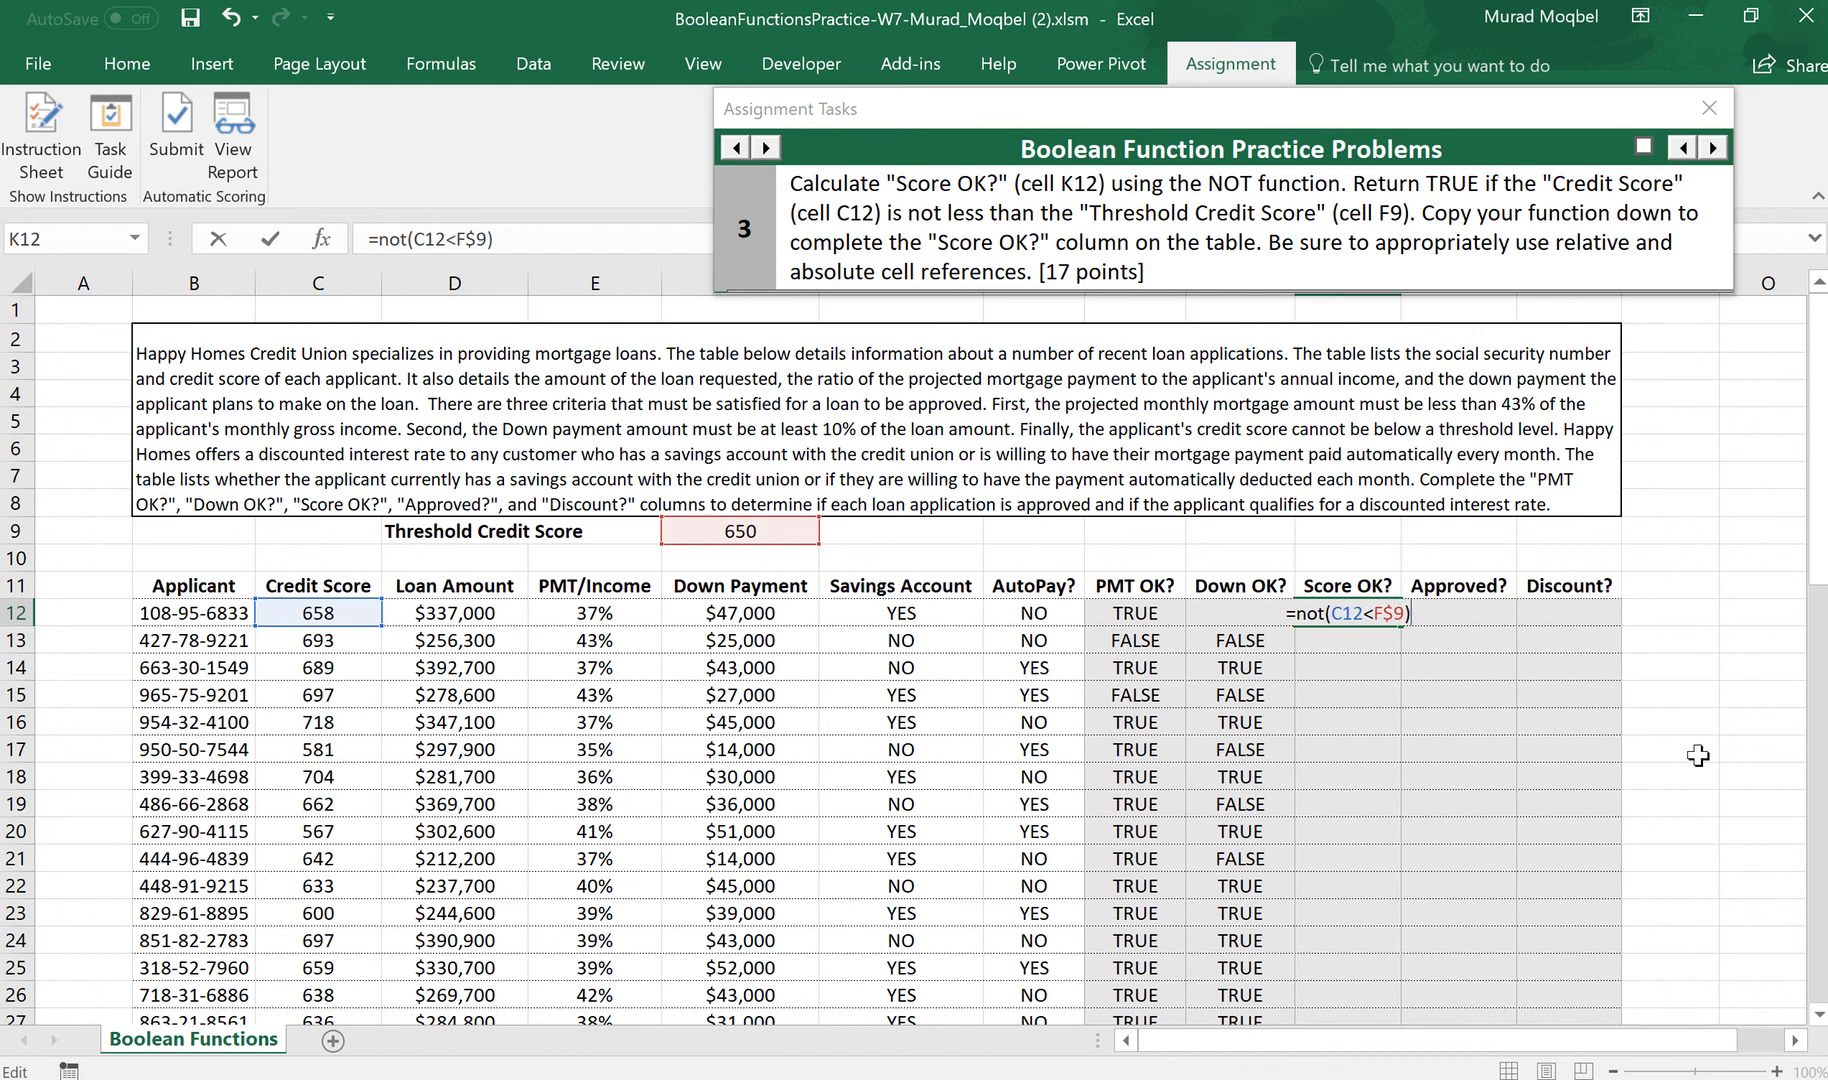
key(Return)
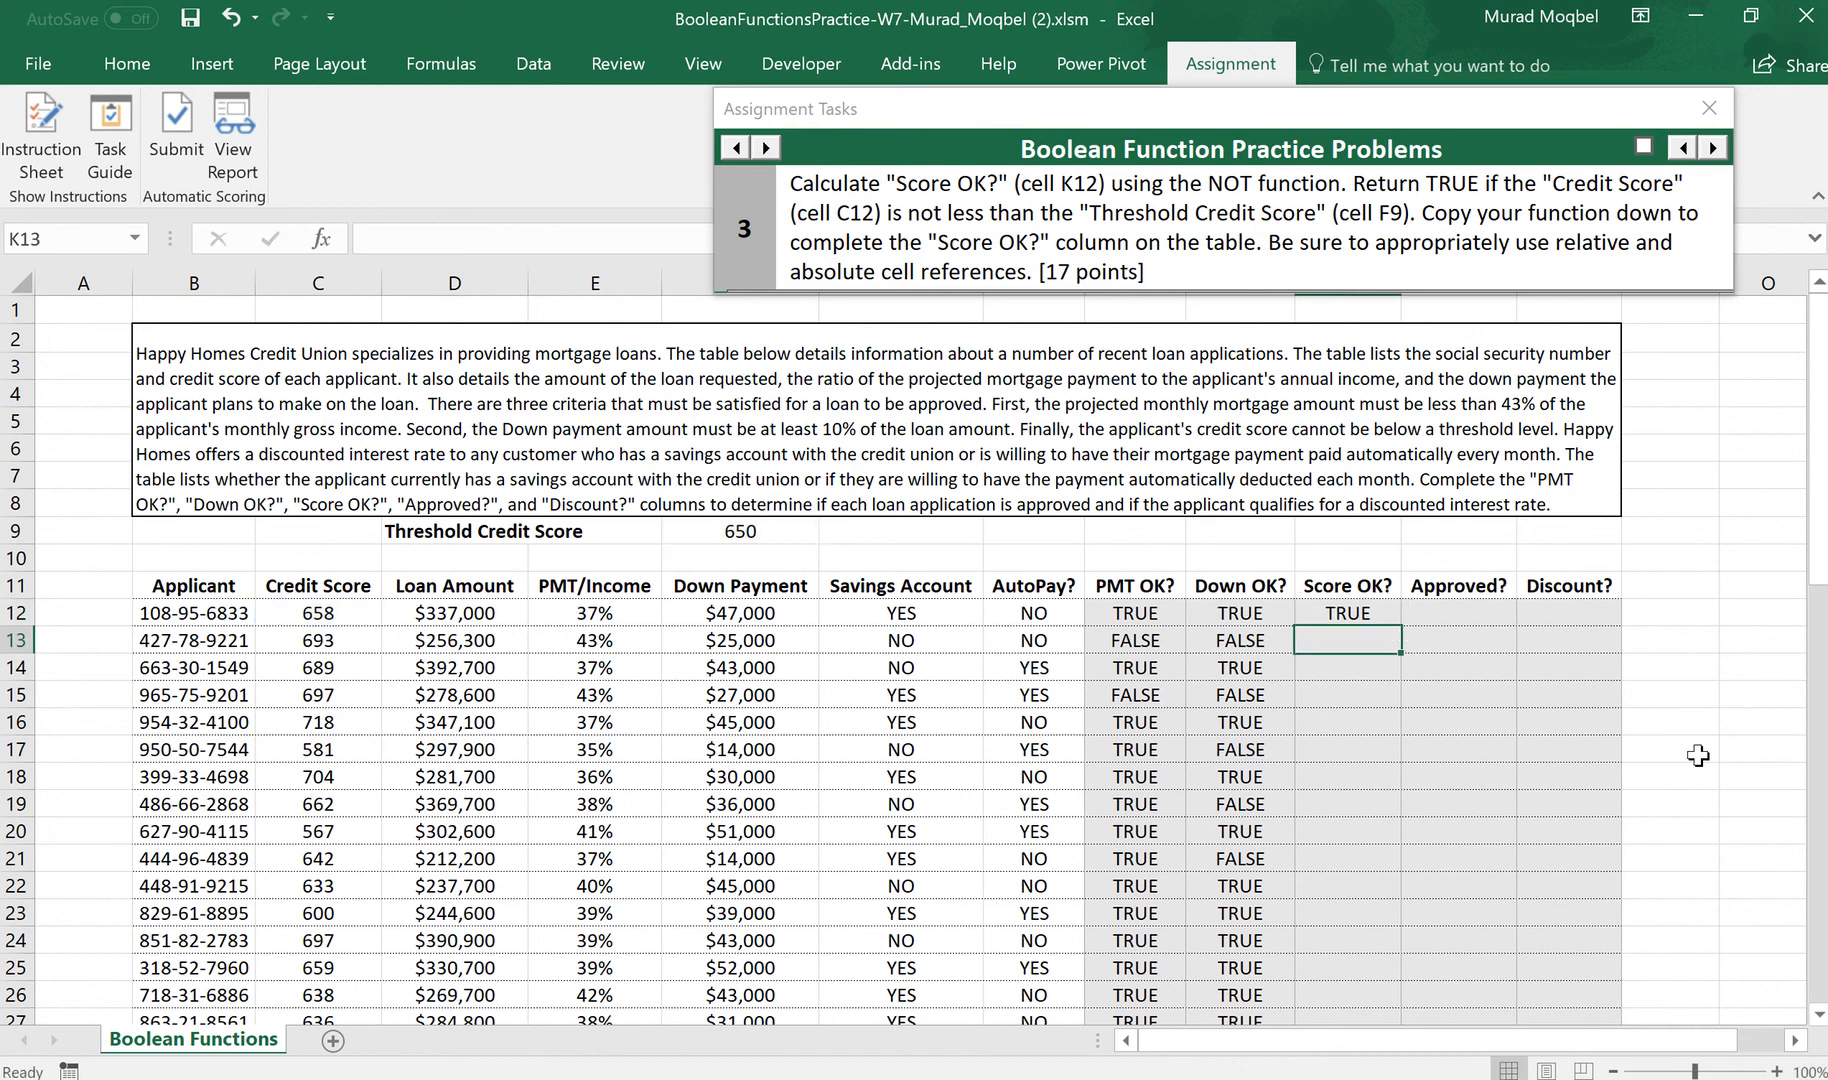
Fill the K12 formula down the Score OK? column and review the cell references in K12
click(1378, 617)
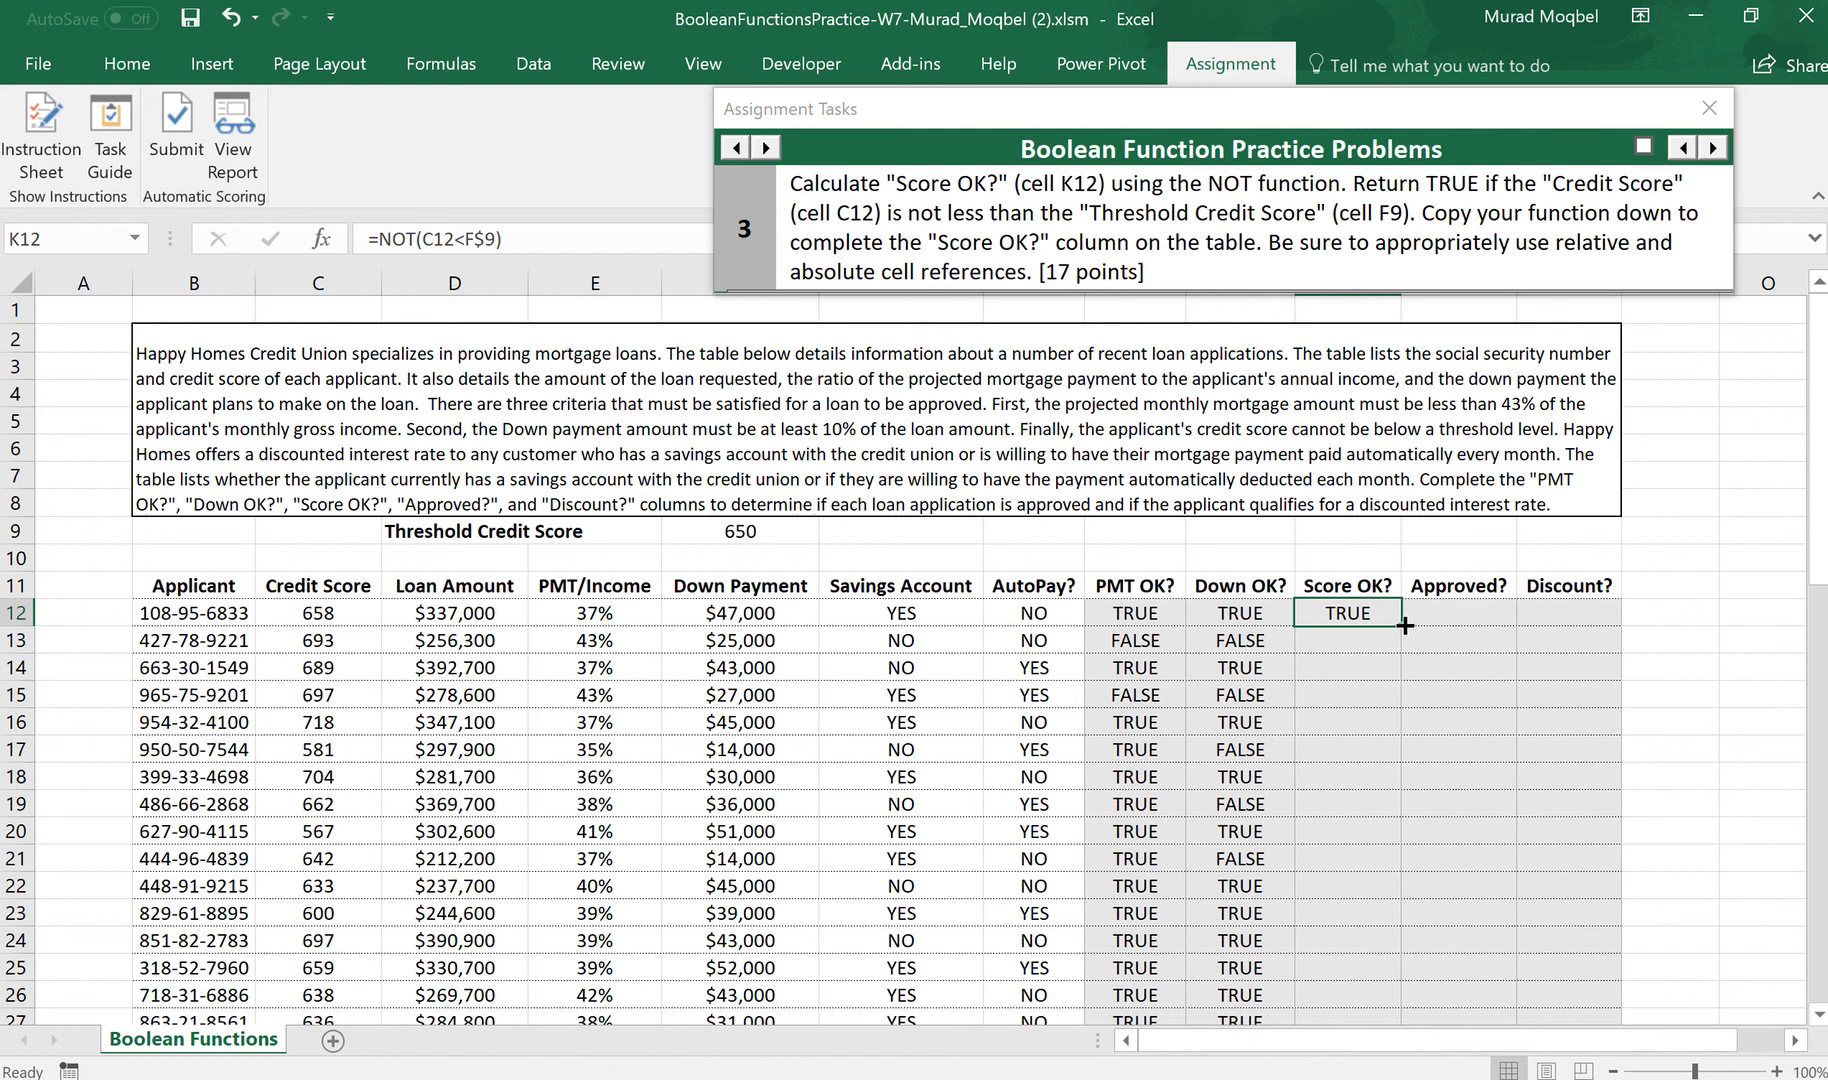
double_click(1405, 625)
click(1358, 612)
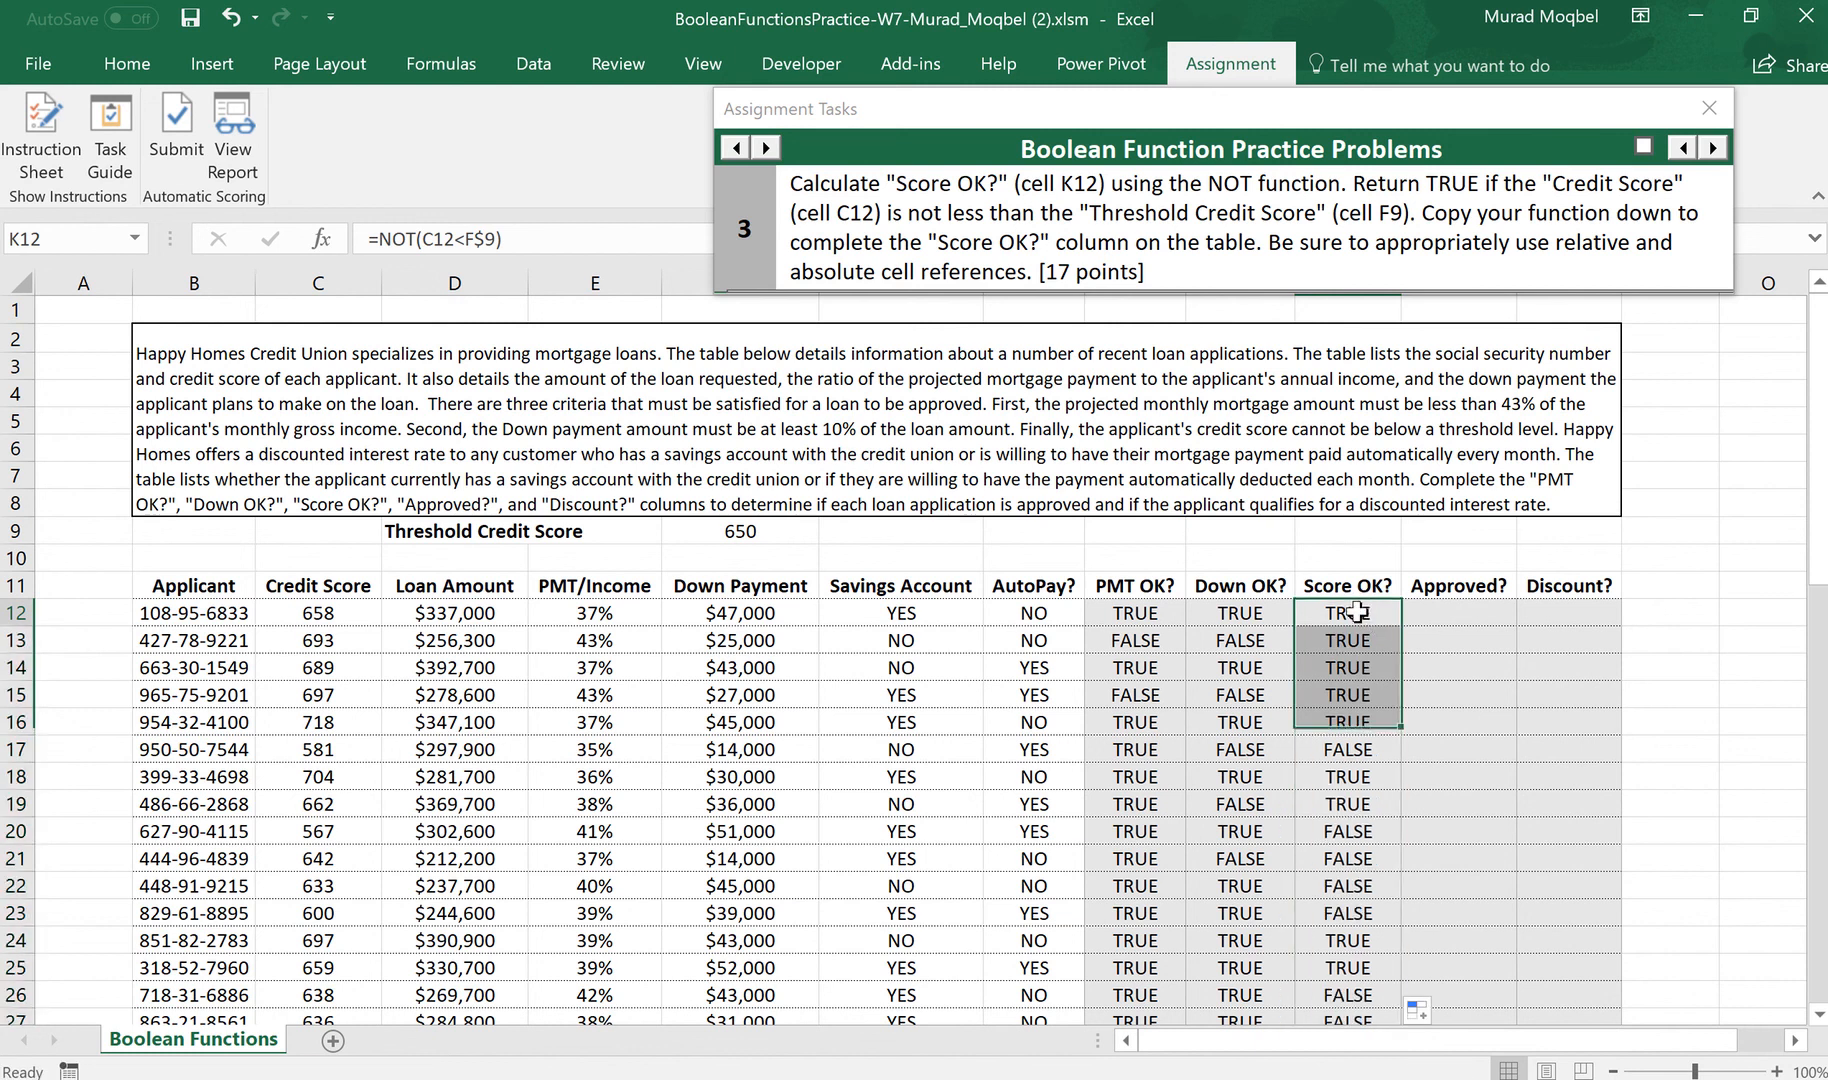
double_click(1358, 612)
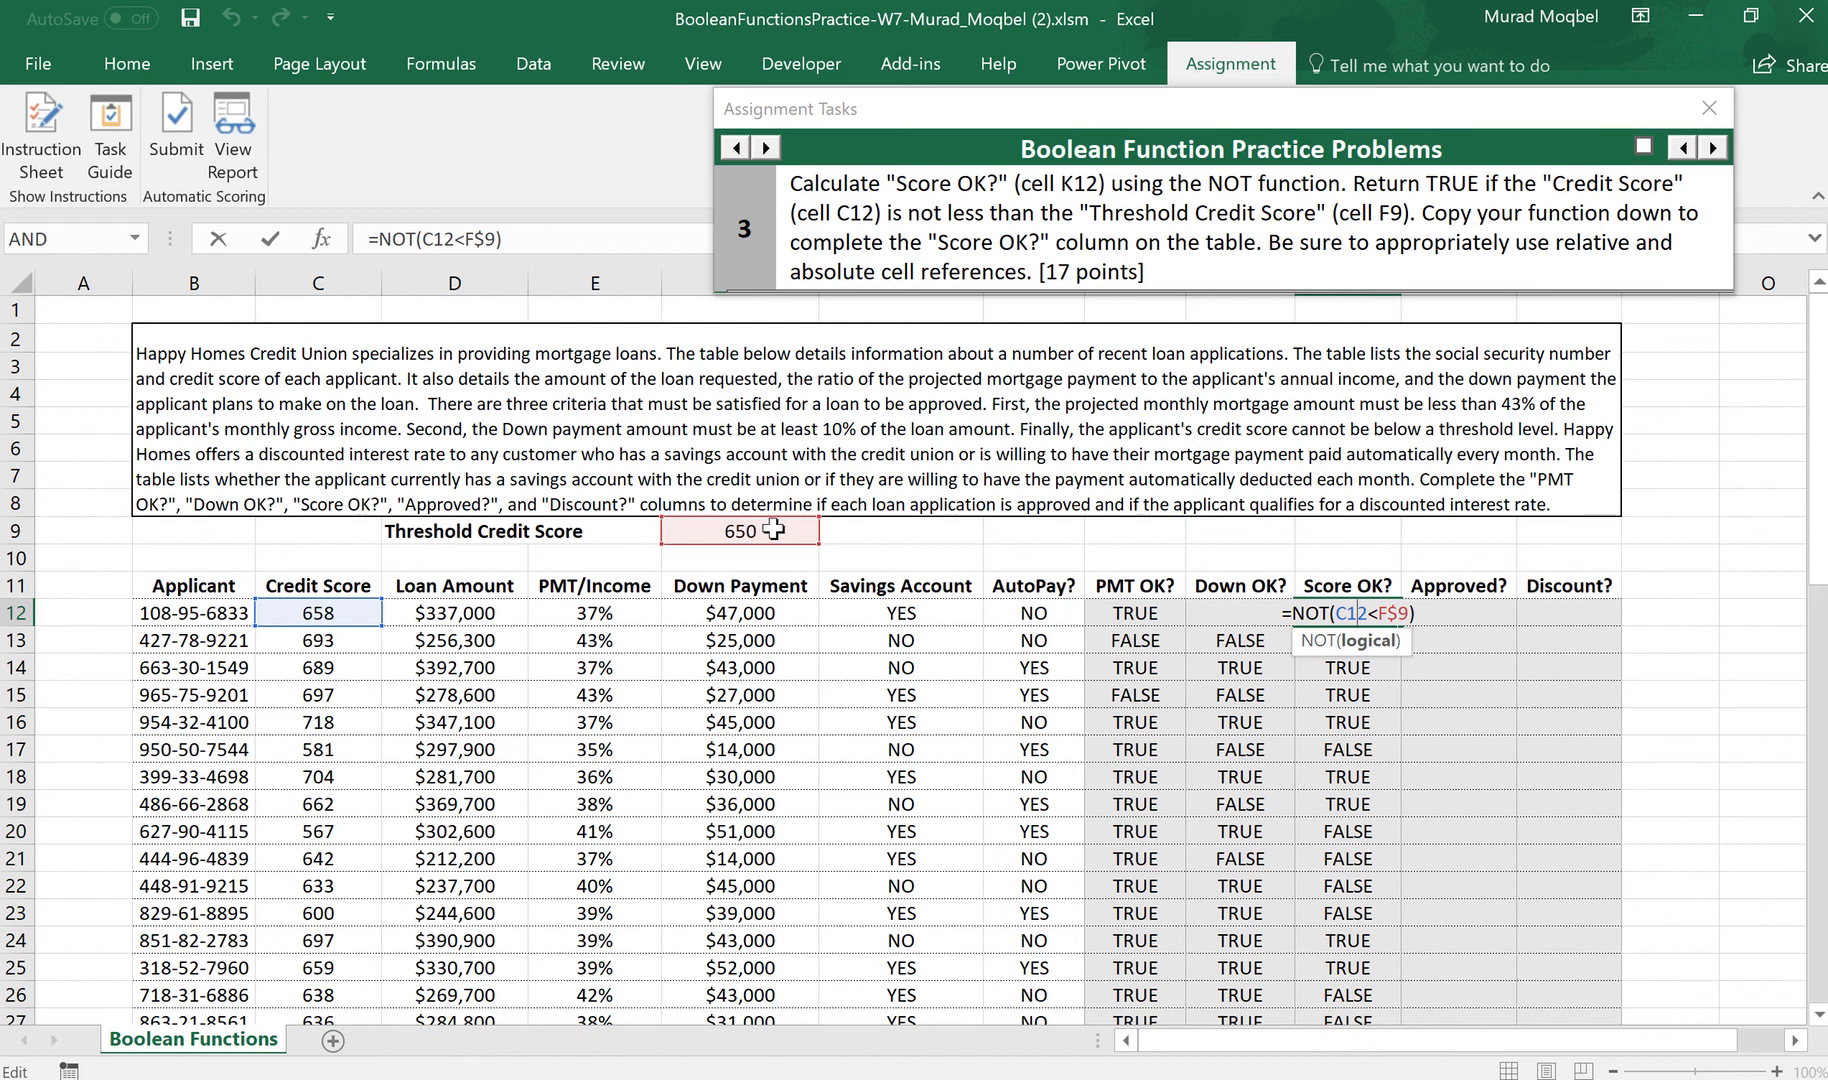
key(Return)
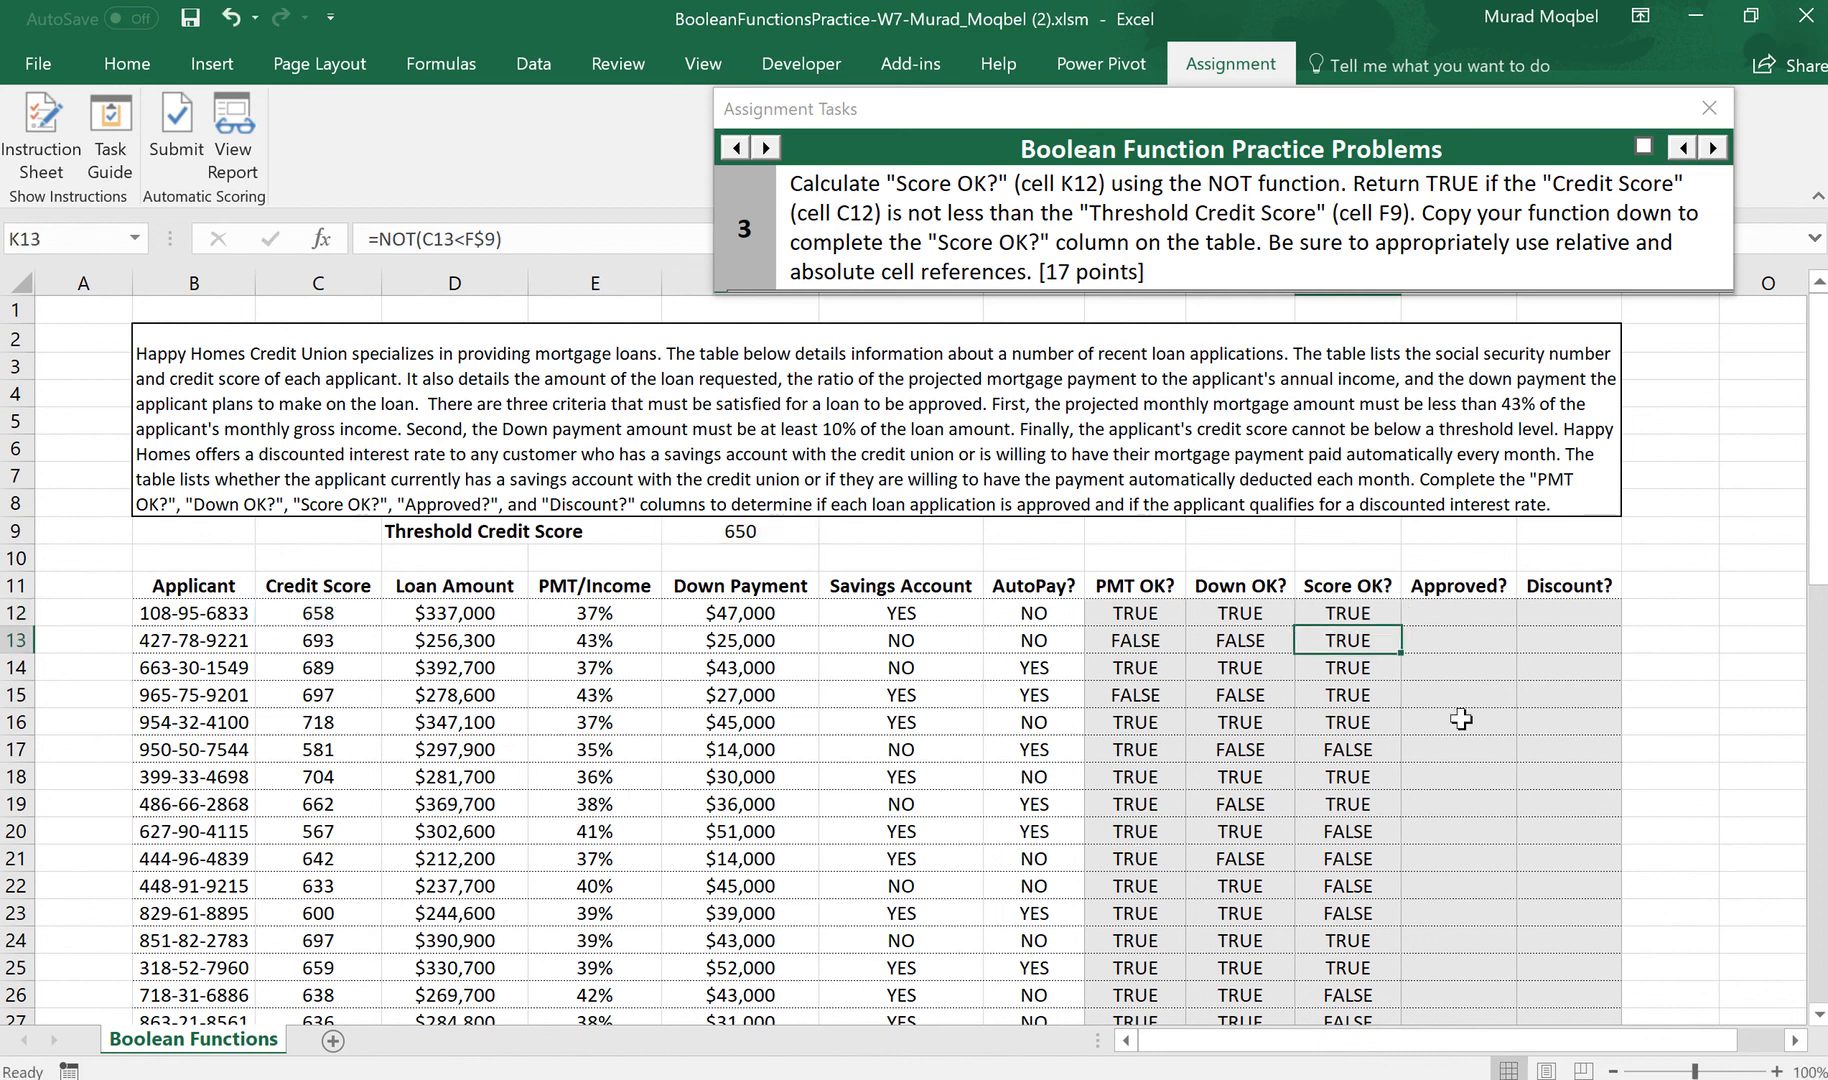
click(1378, 617)
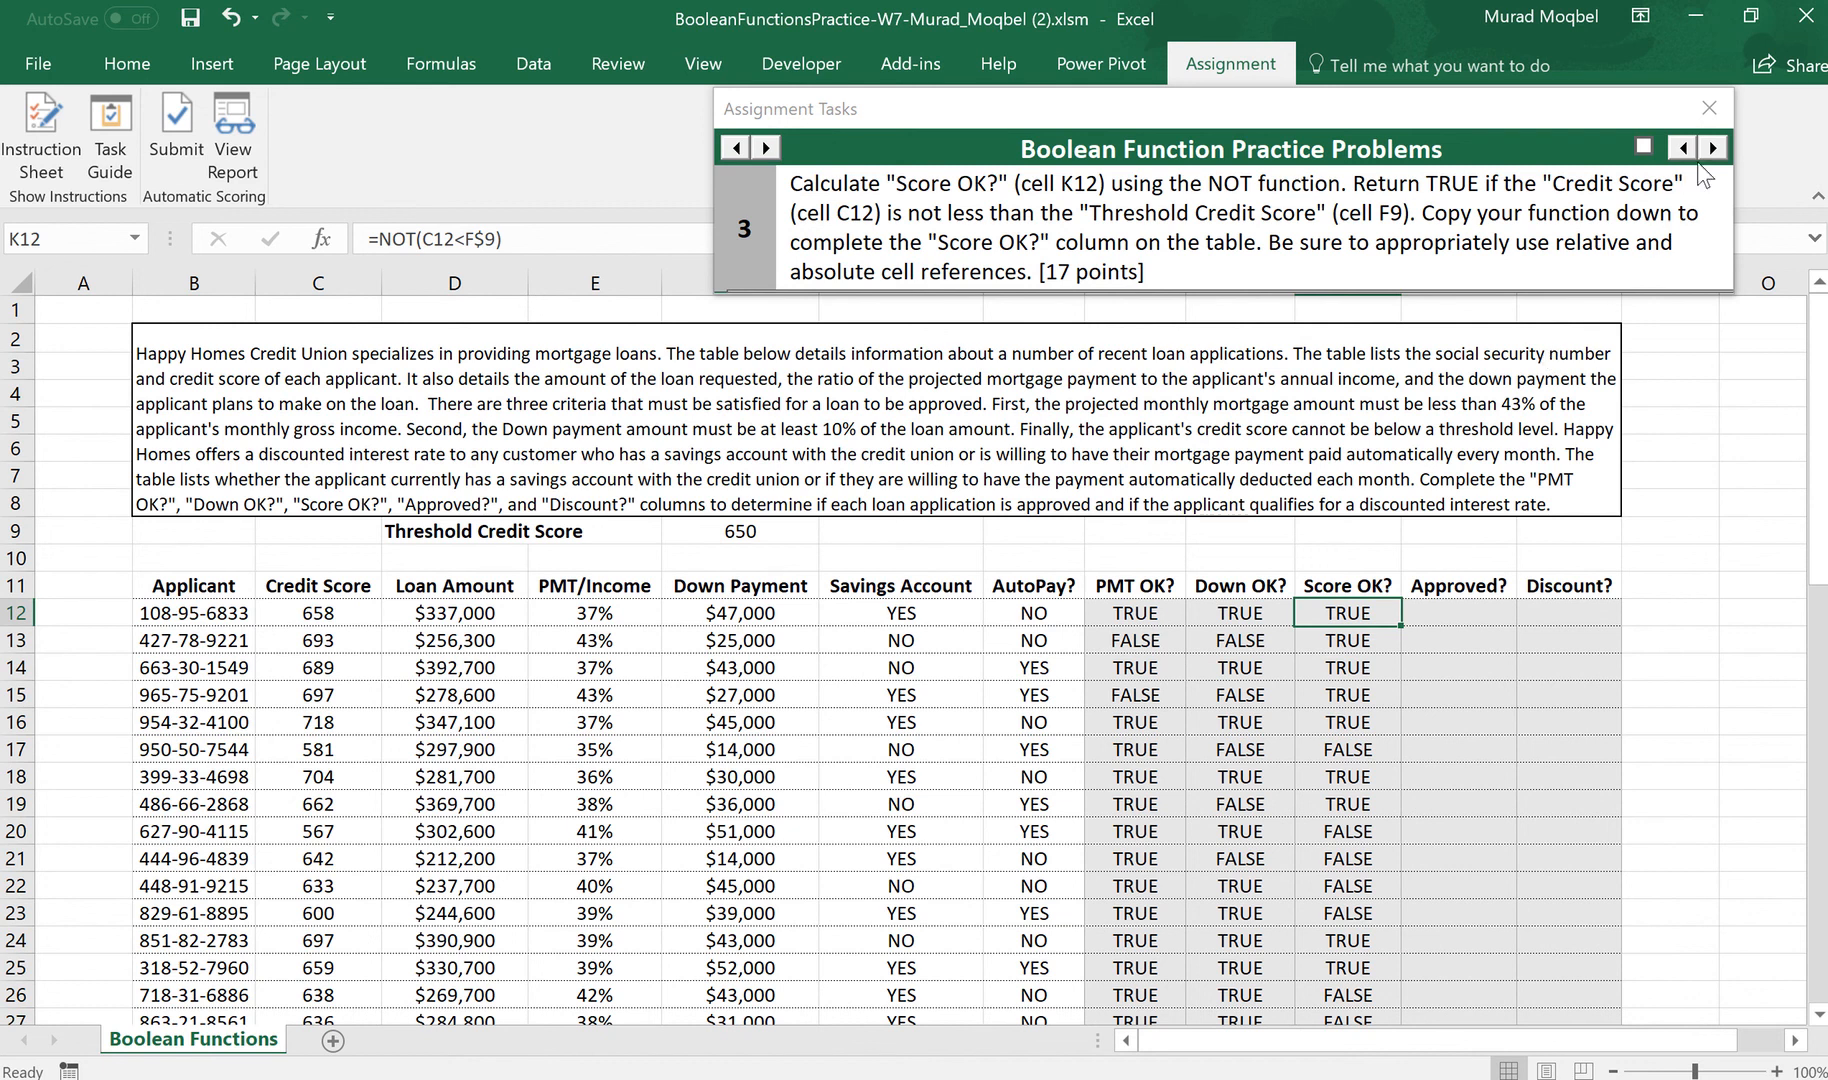
Advance the task guide to task 4 and fill the Approved? column from L12 downward with =AND(I12,J12,K12)
click(1713, 147)
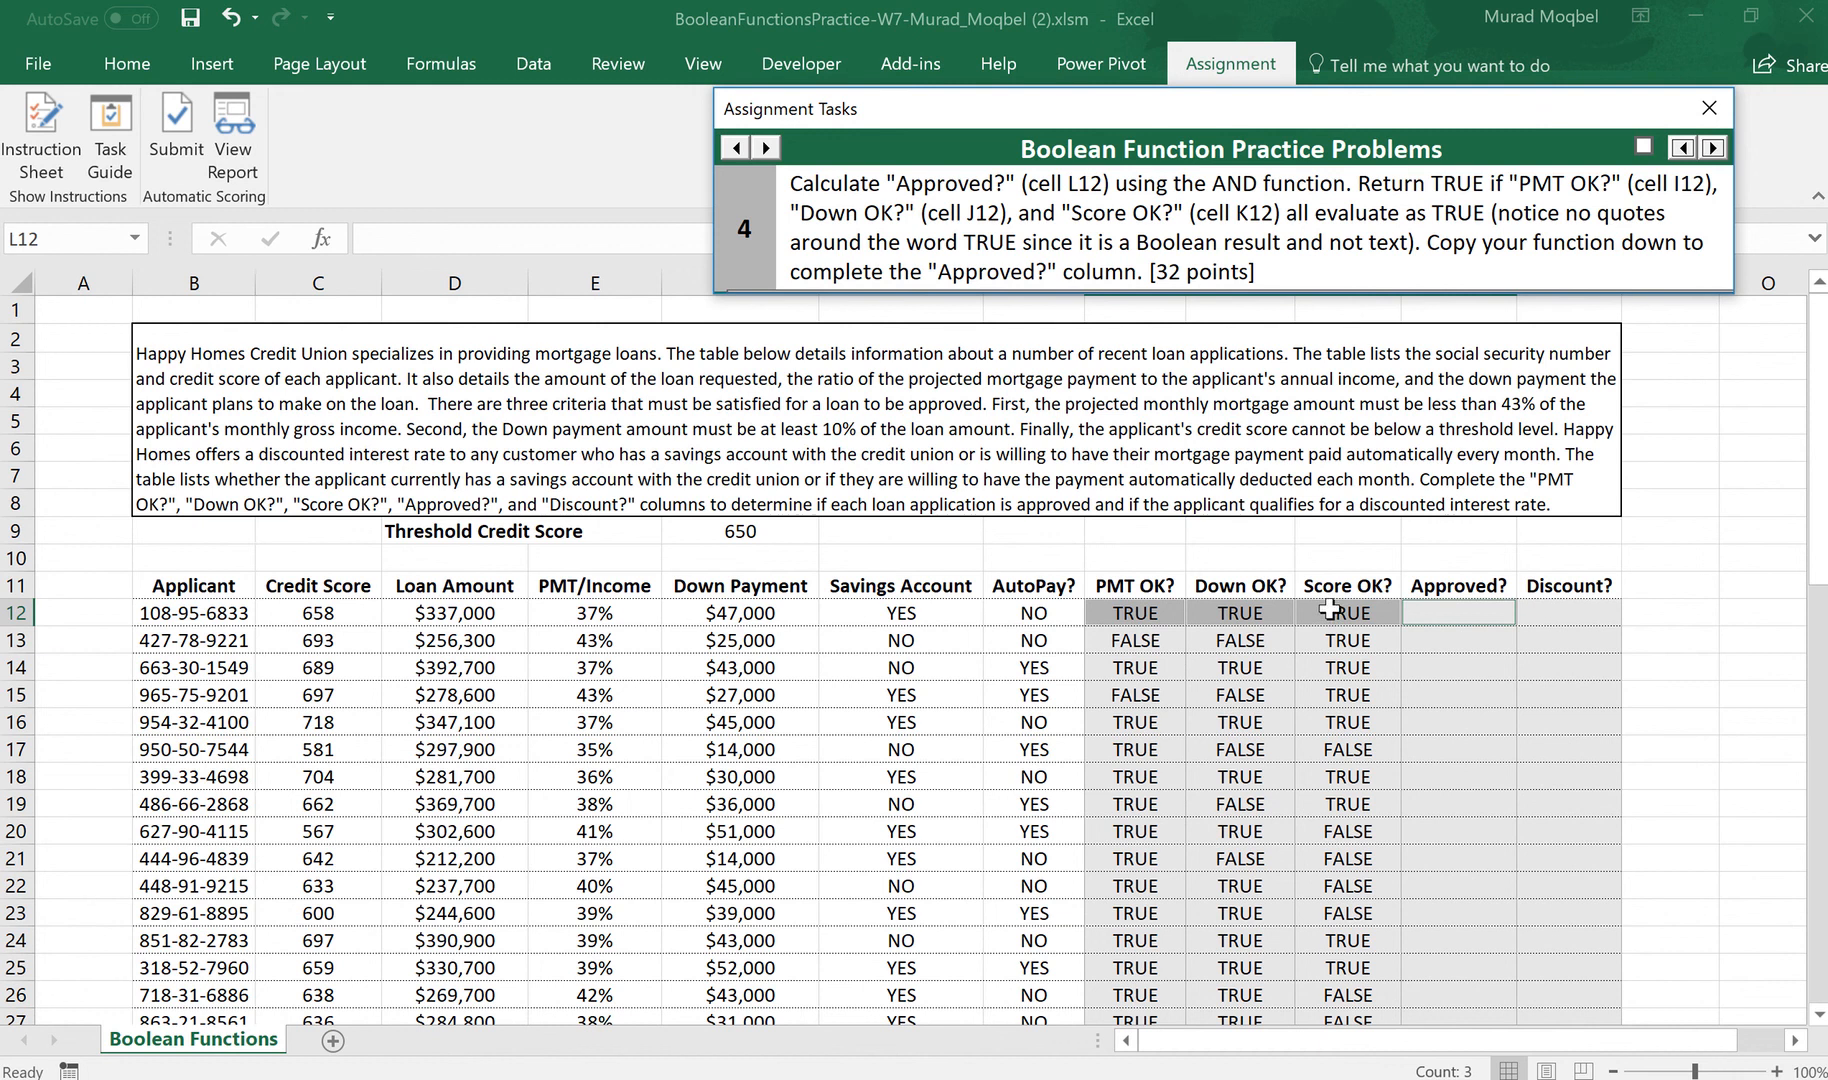
click(1478, 620)
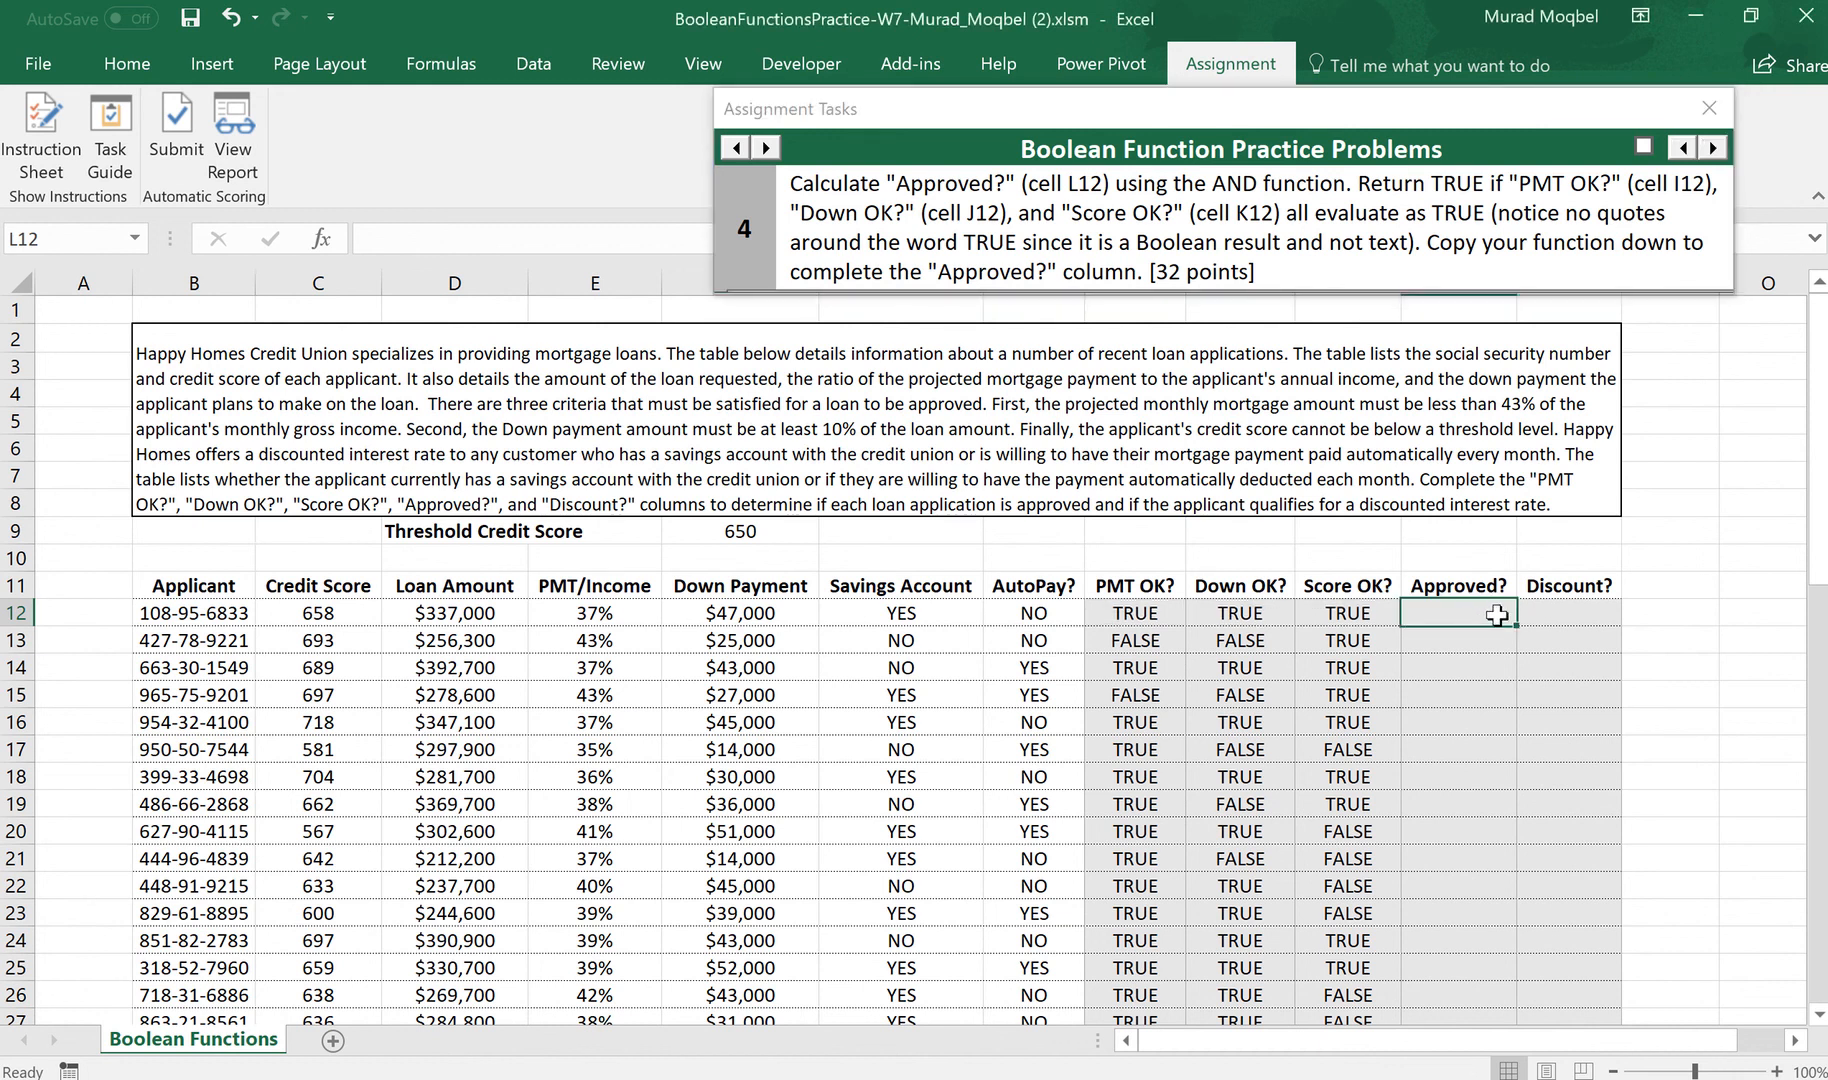
text(=and)
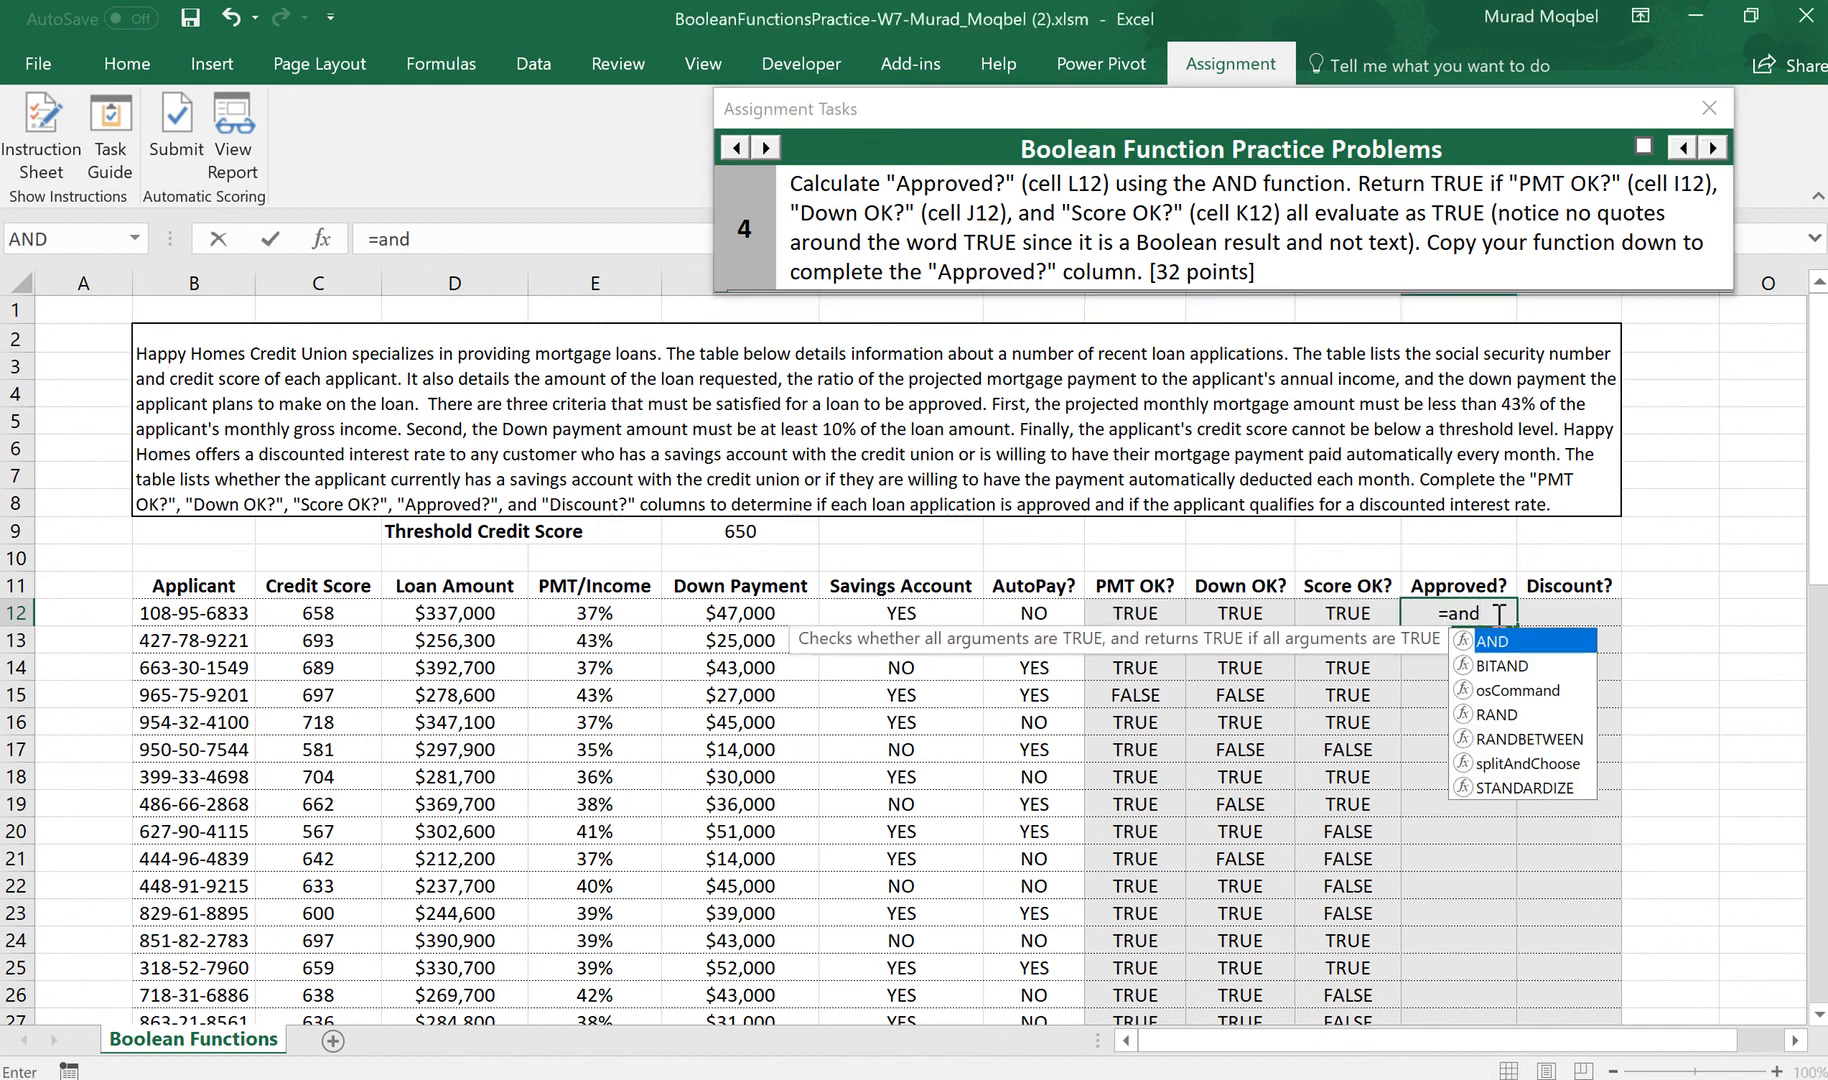
text(()
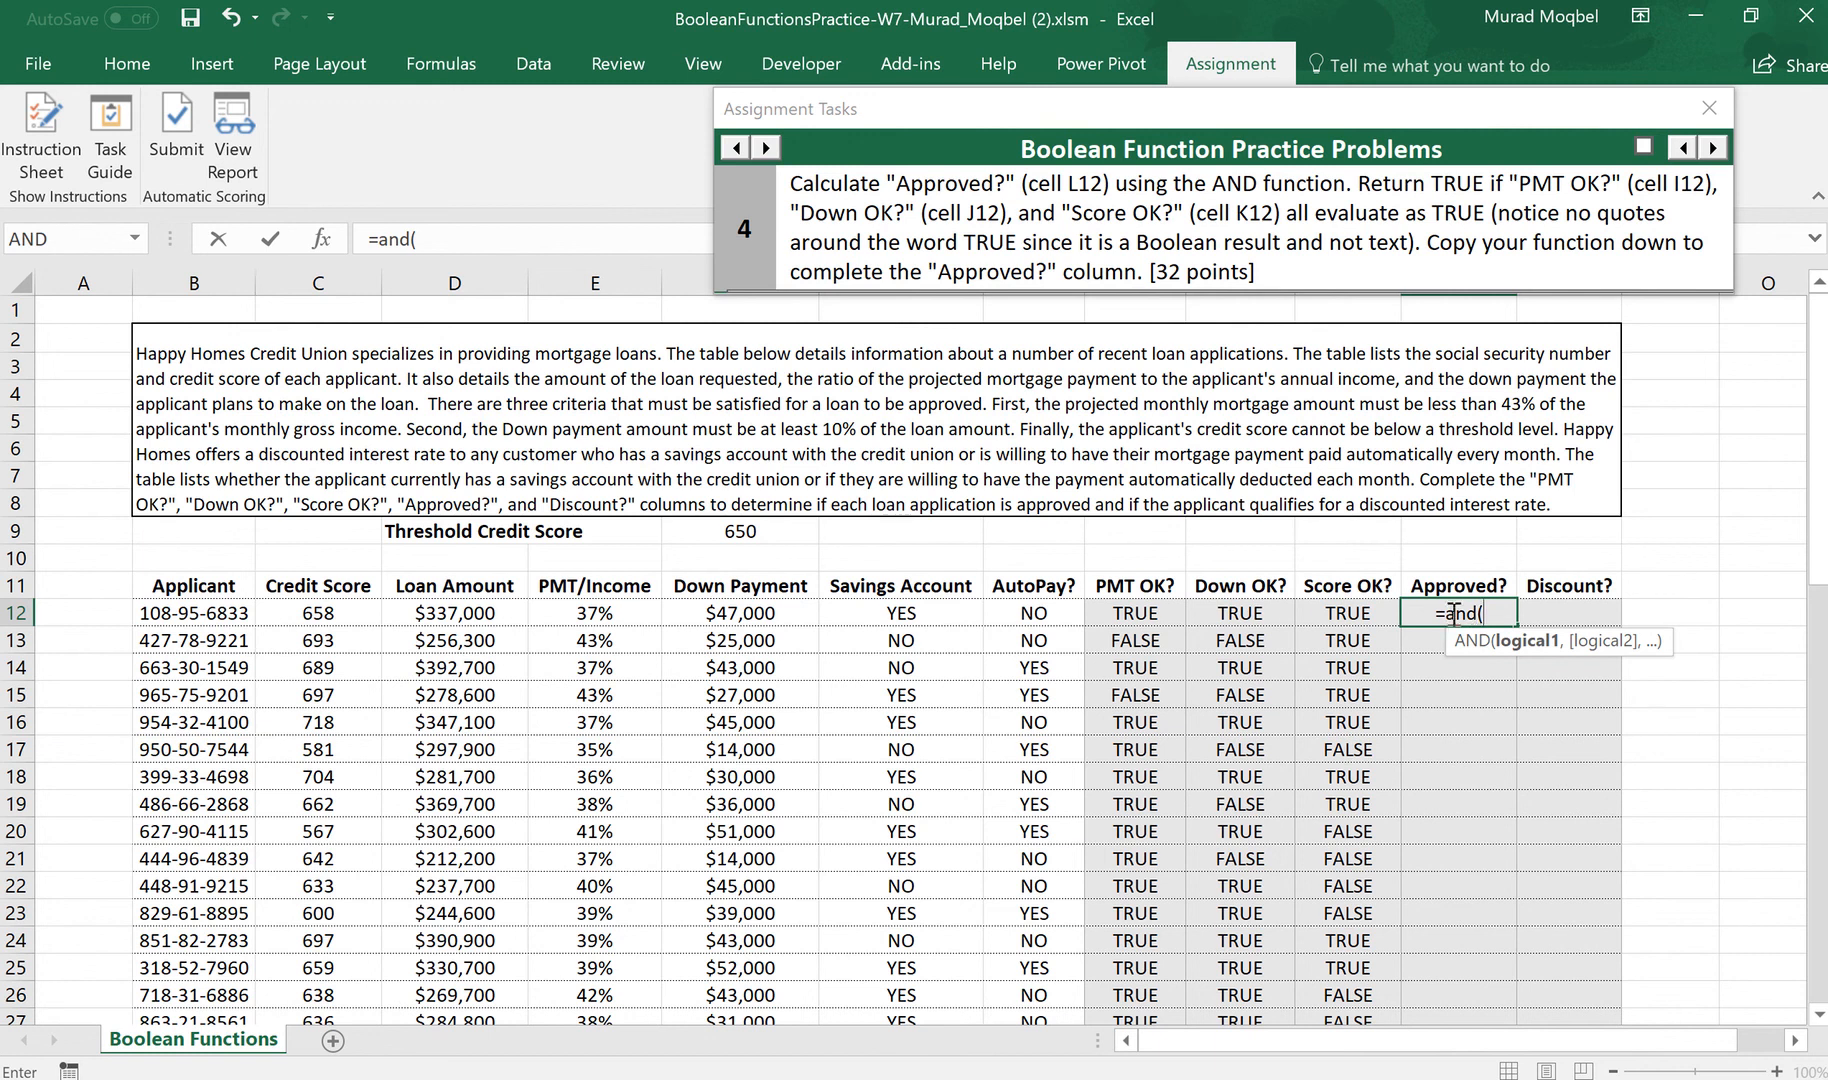
click(1125, 613)
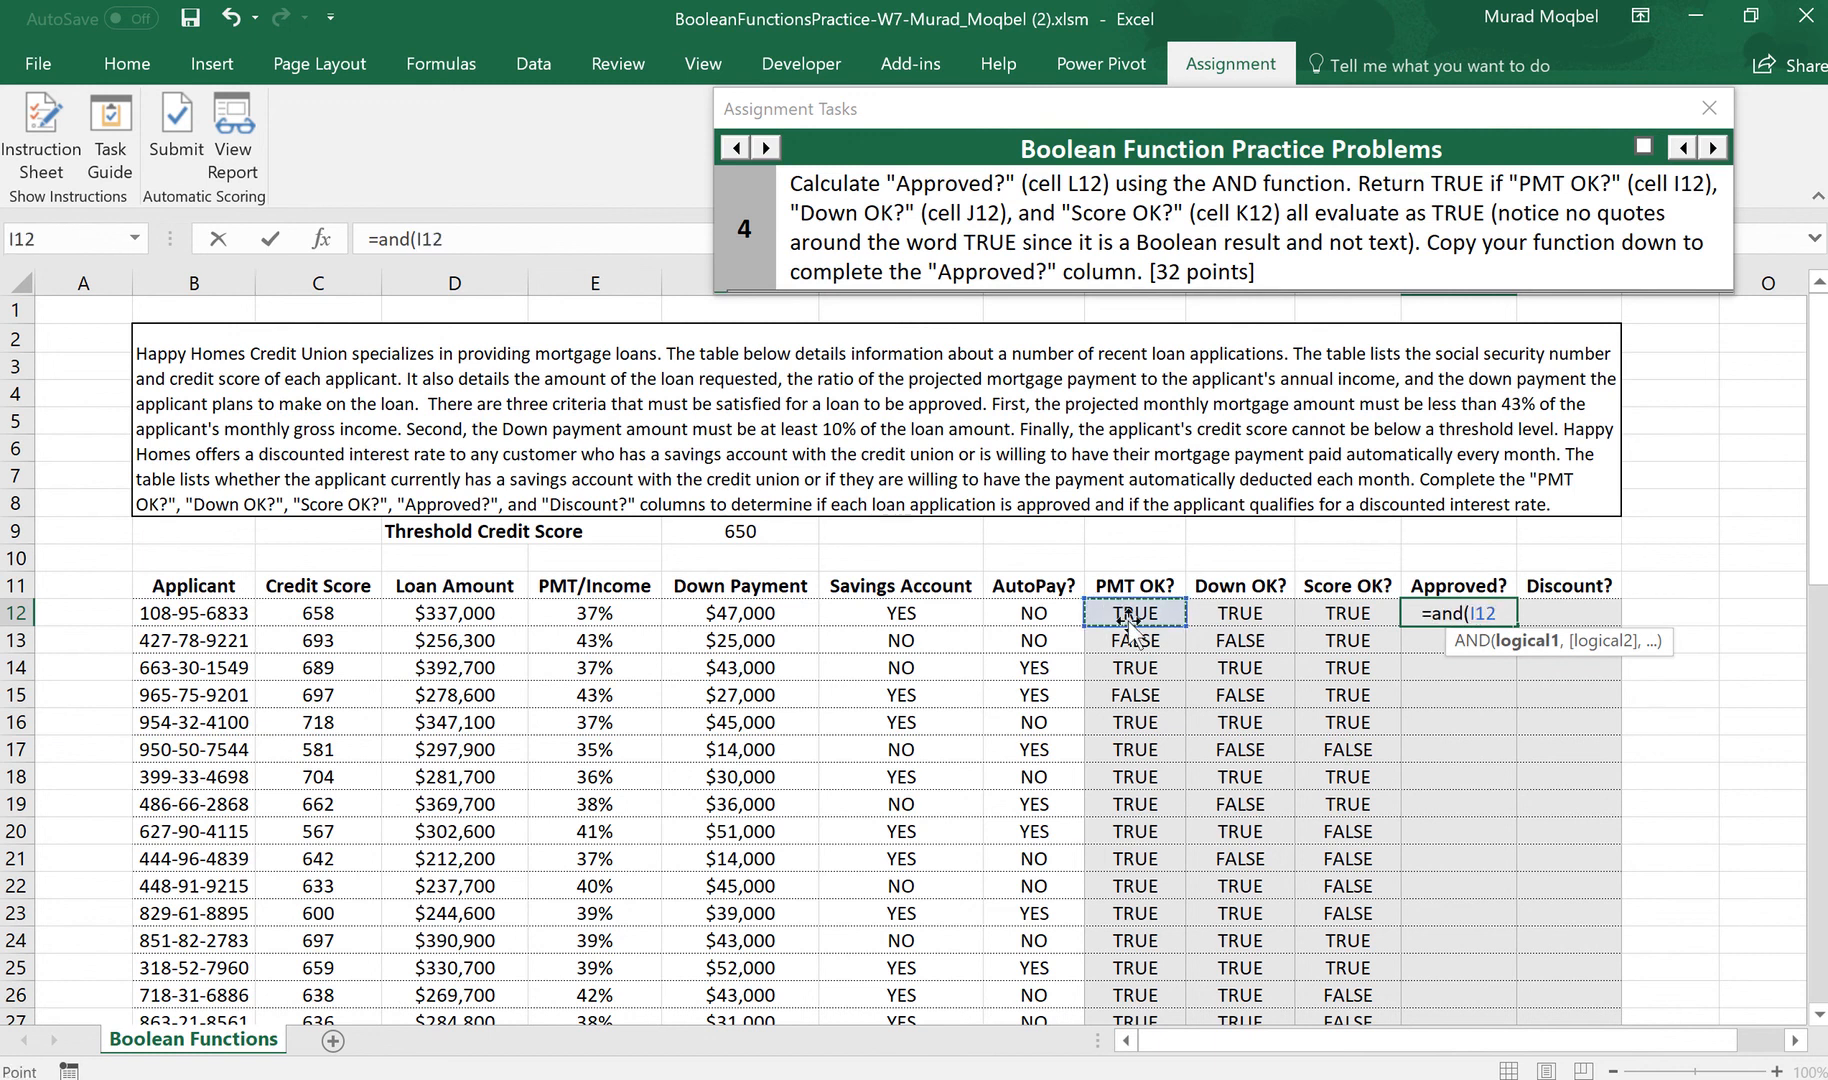
text(,)
click(1240, 613)
text(,)
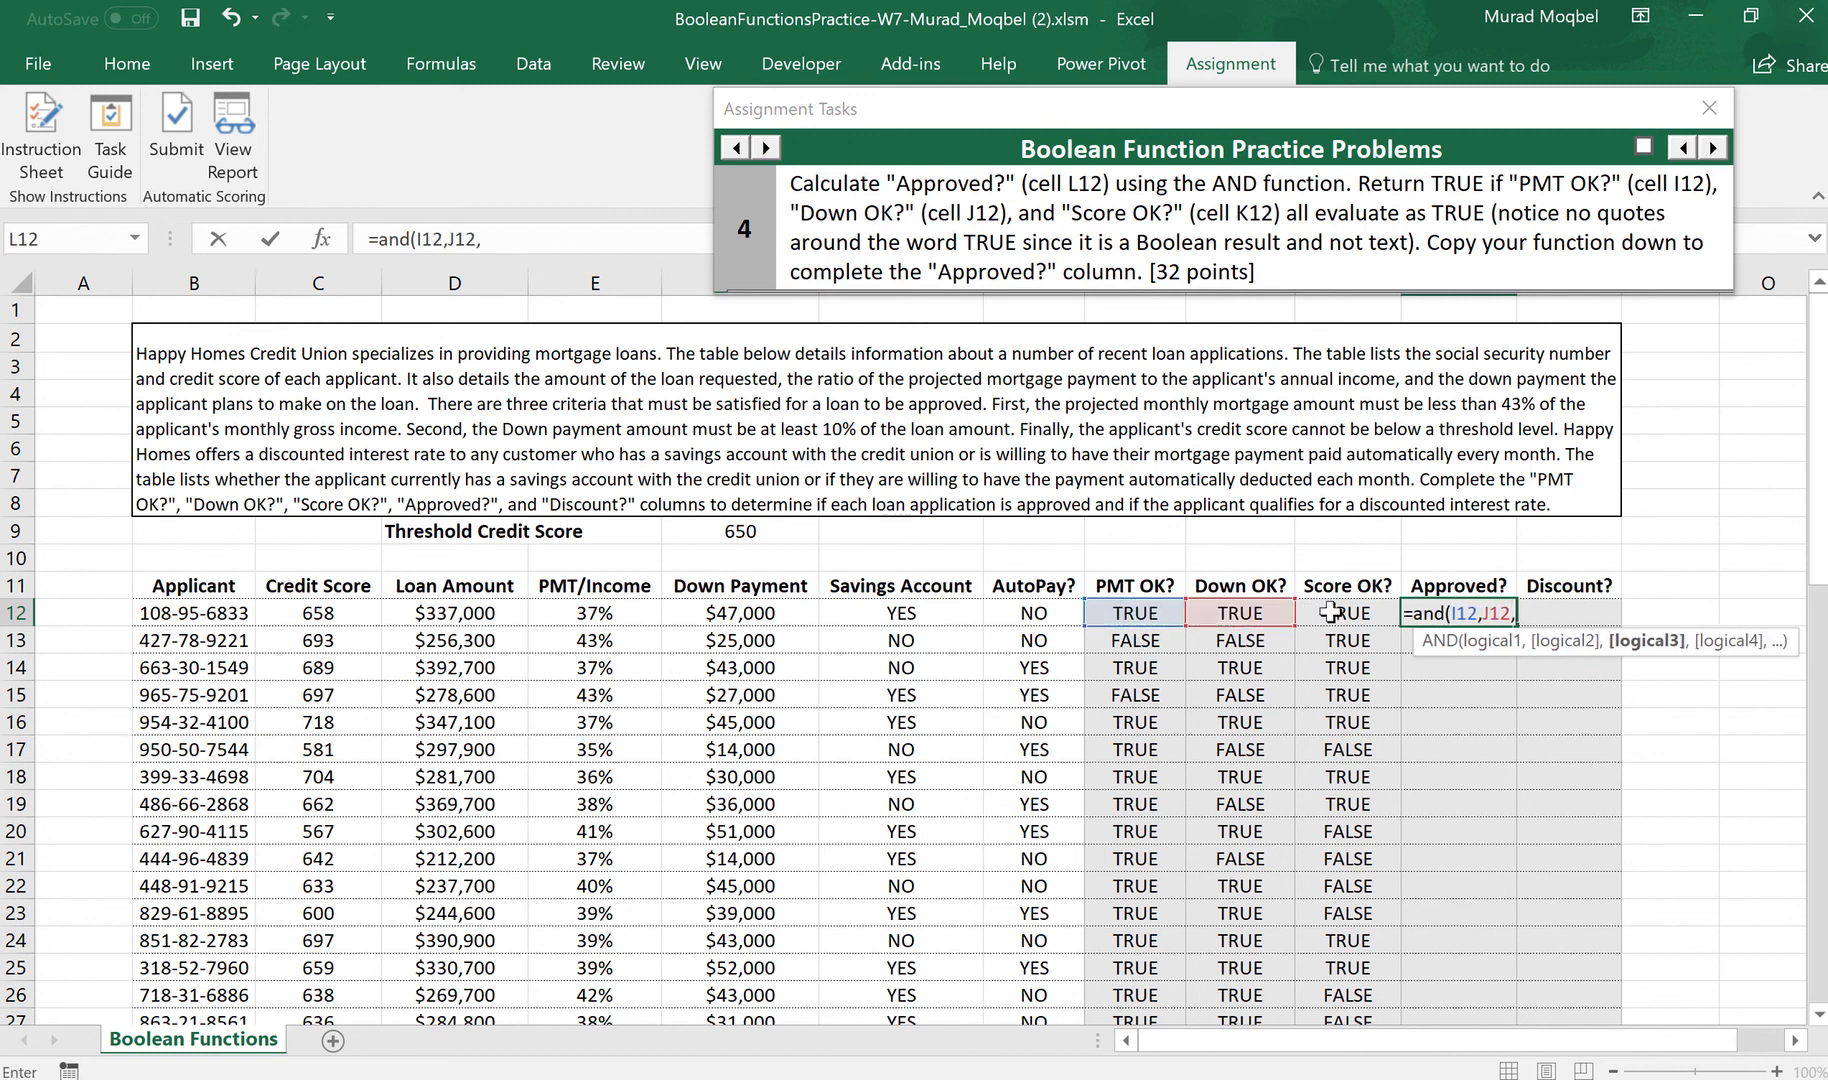
click(1332, 613)
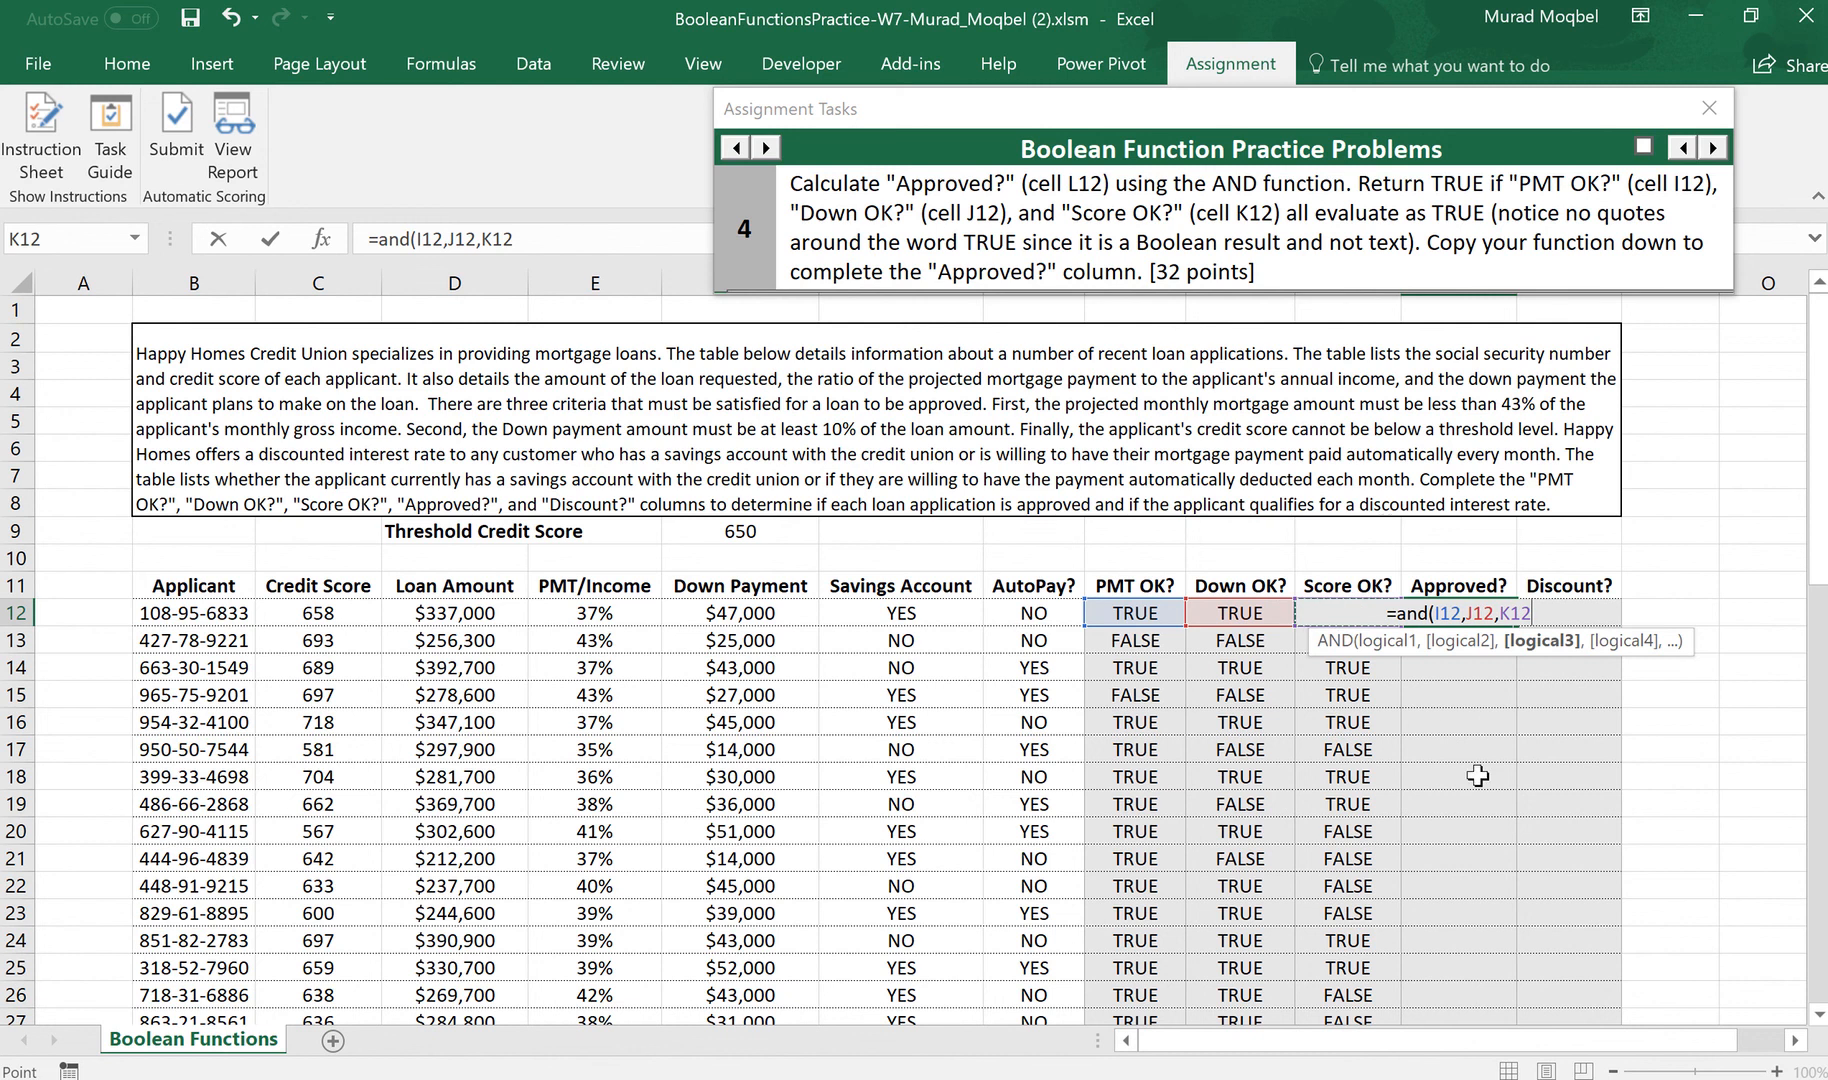
text())
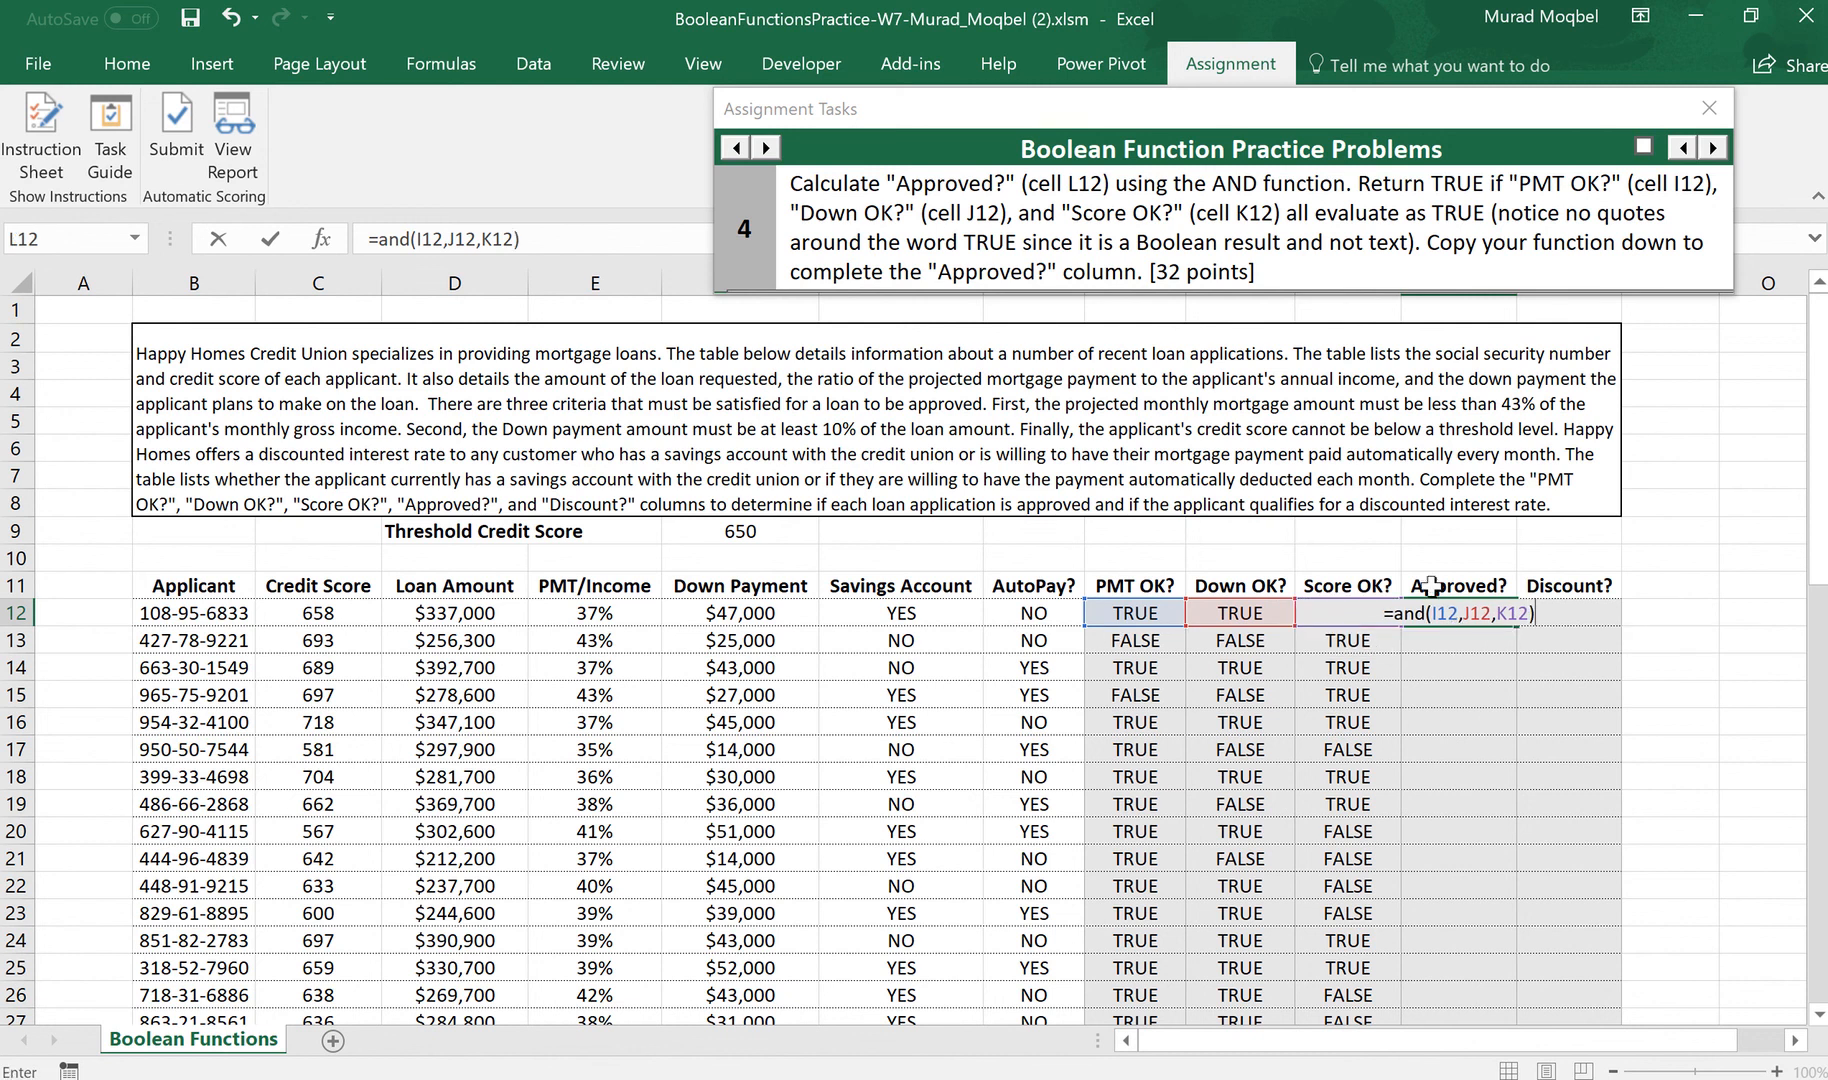
key(Return)
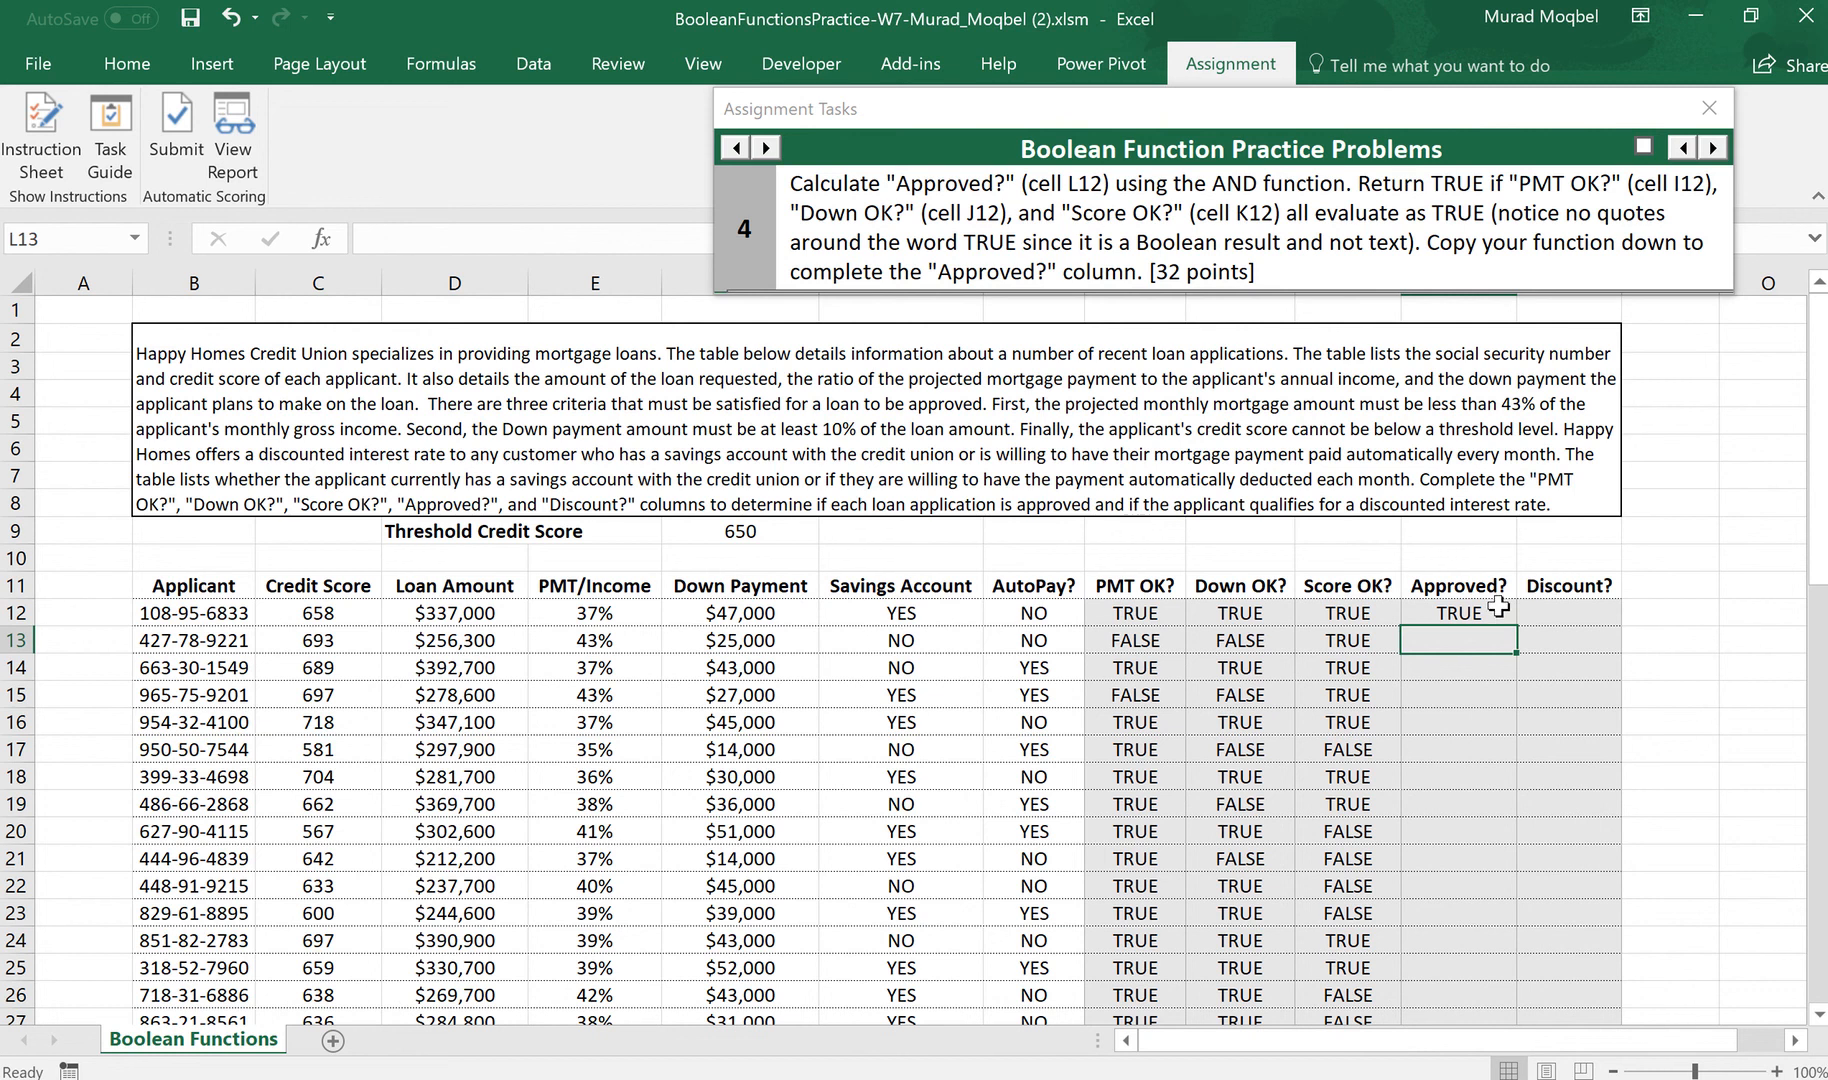
click(1505, 617)
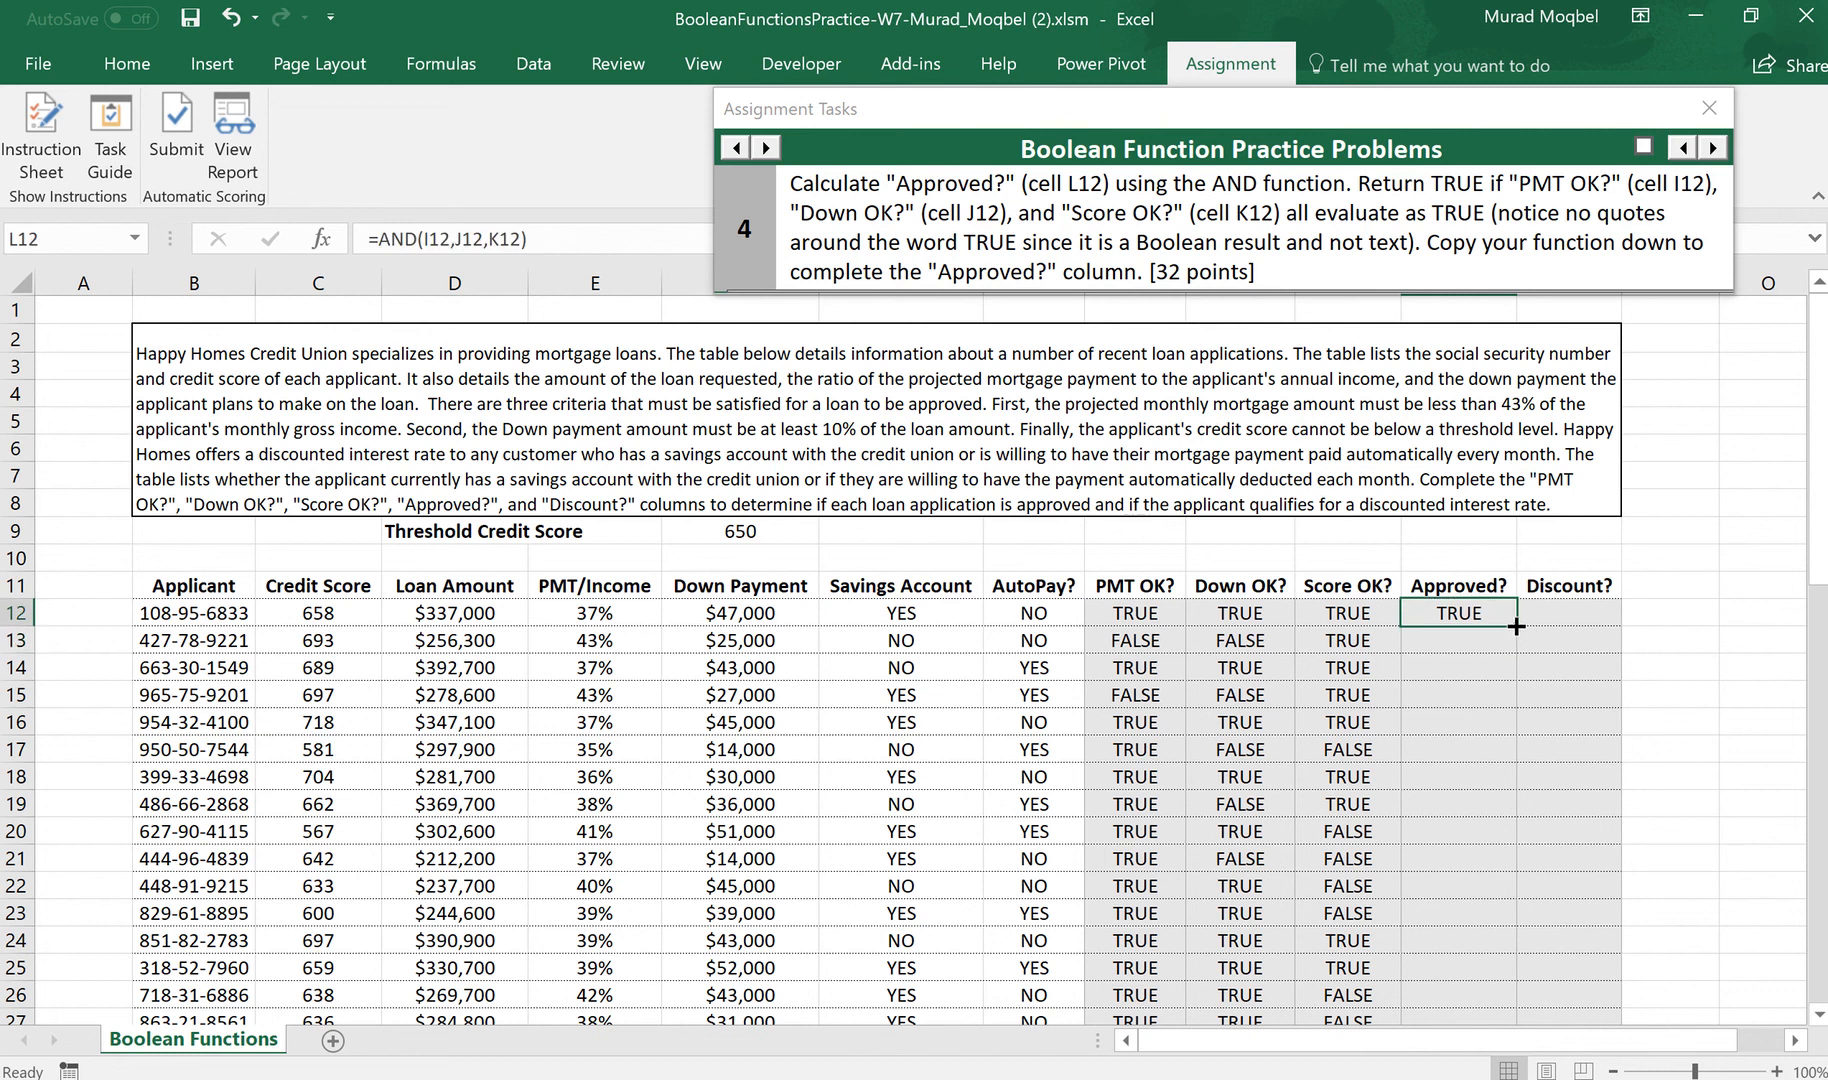
double_click(1516, 626)
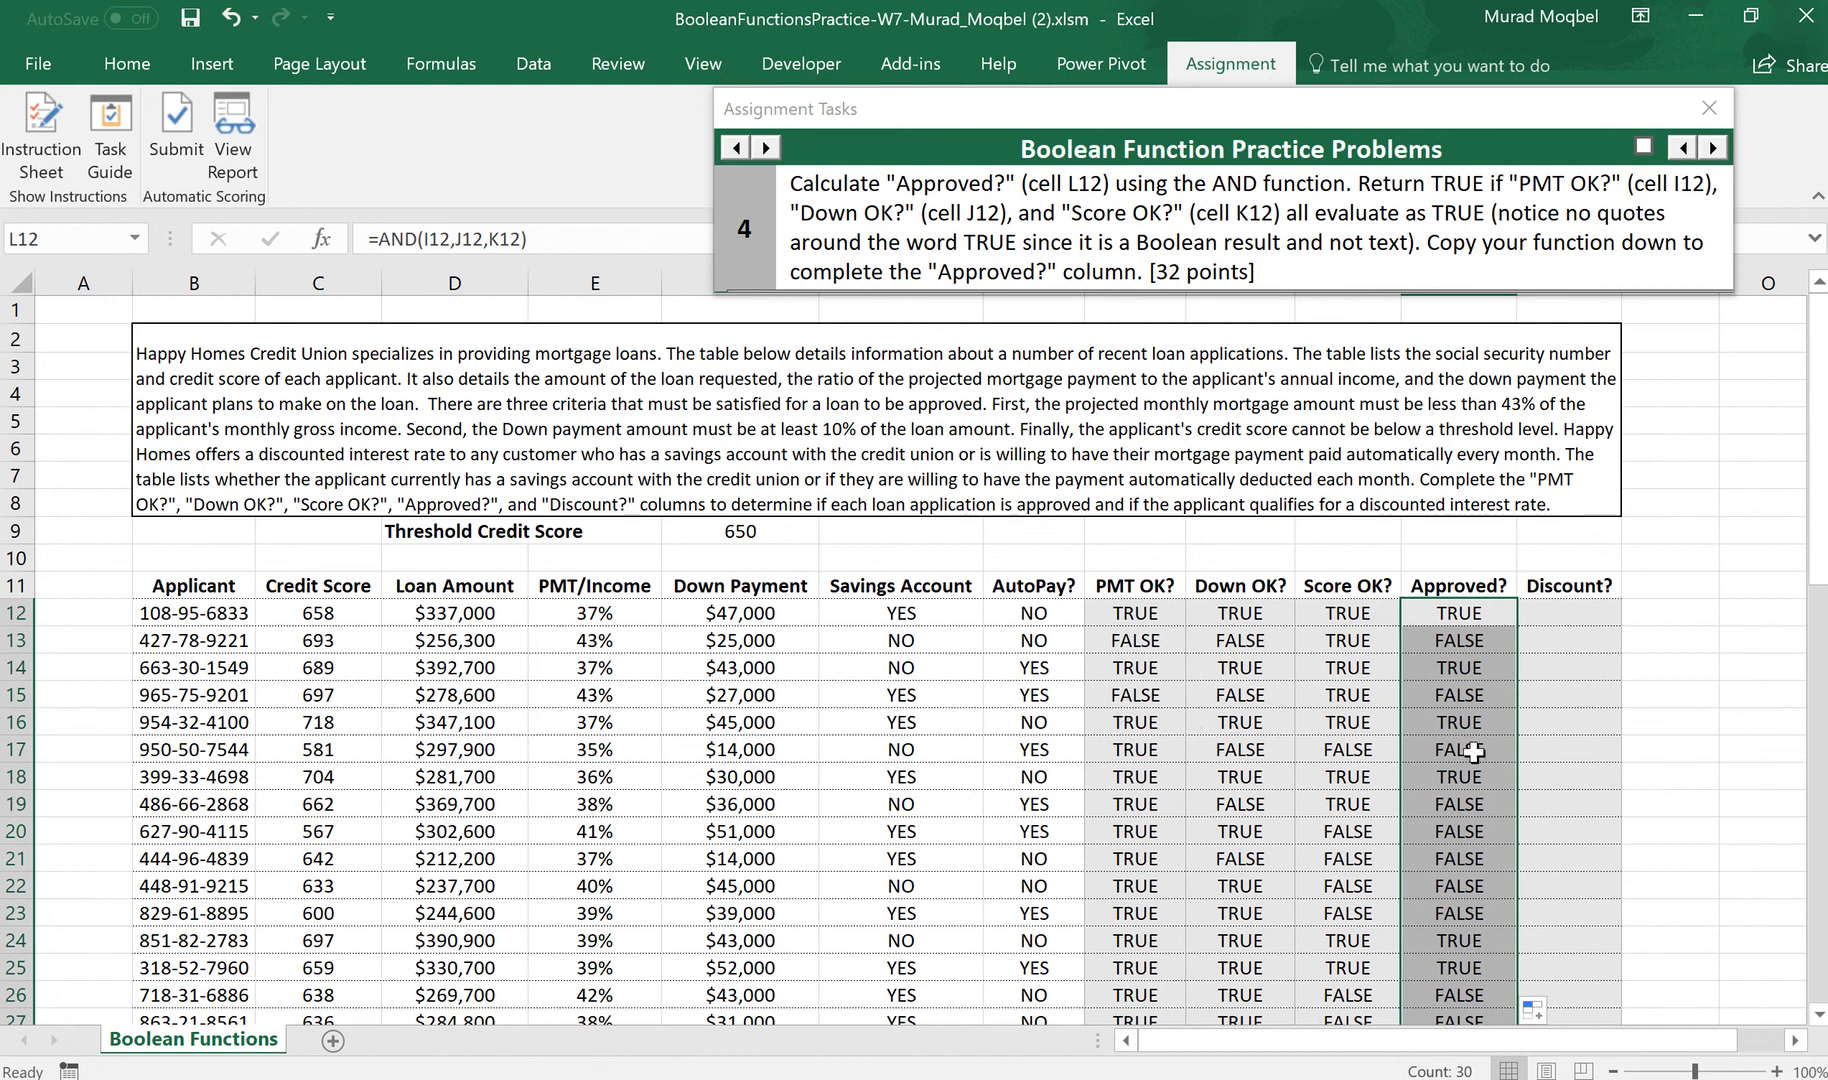
Advance the task guide to task 5 and select cell M12 under Discount?
click(1550, 607)
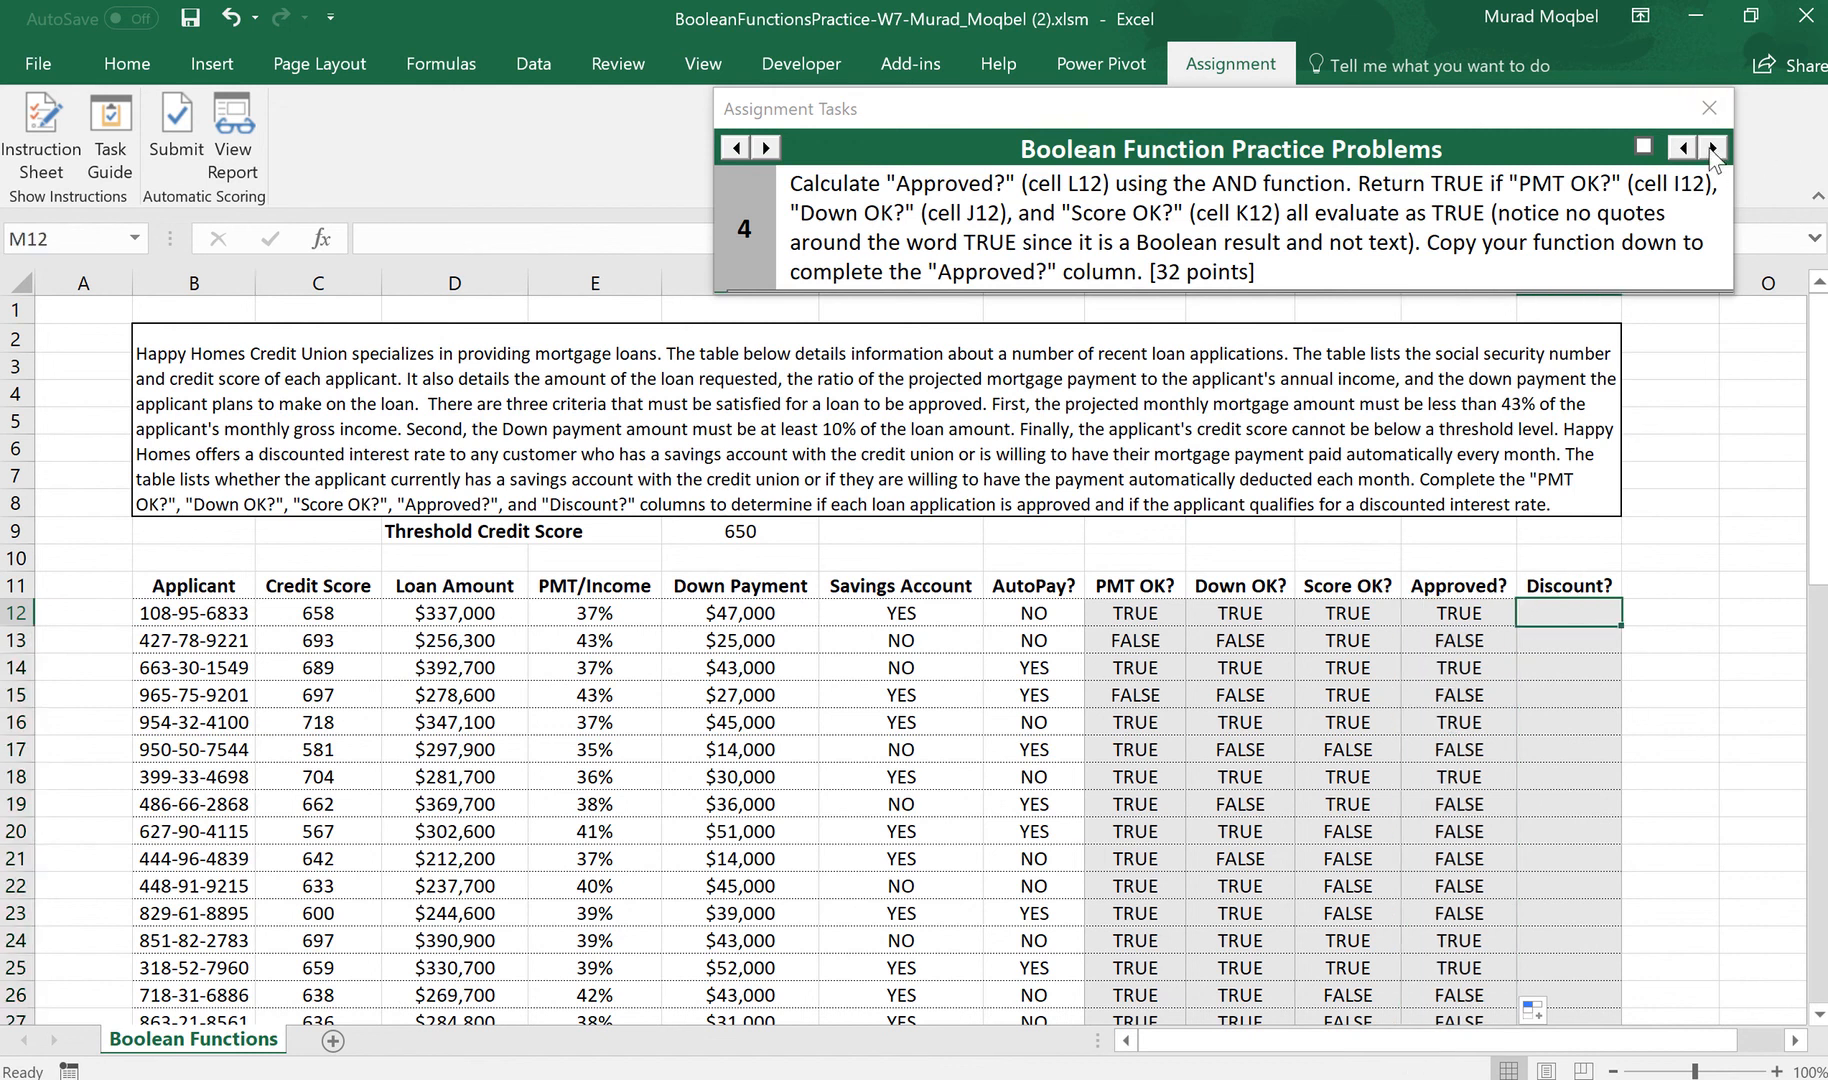
click(1713, 148)
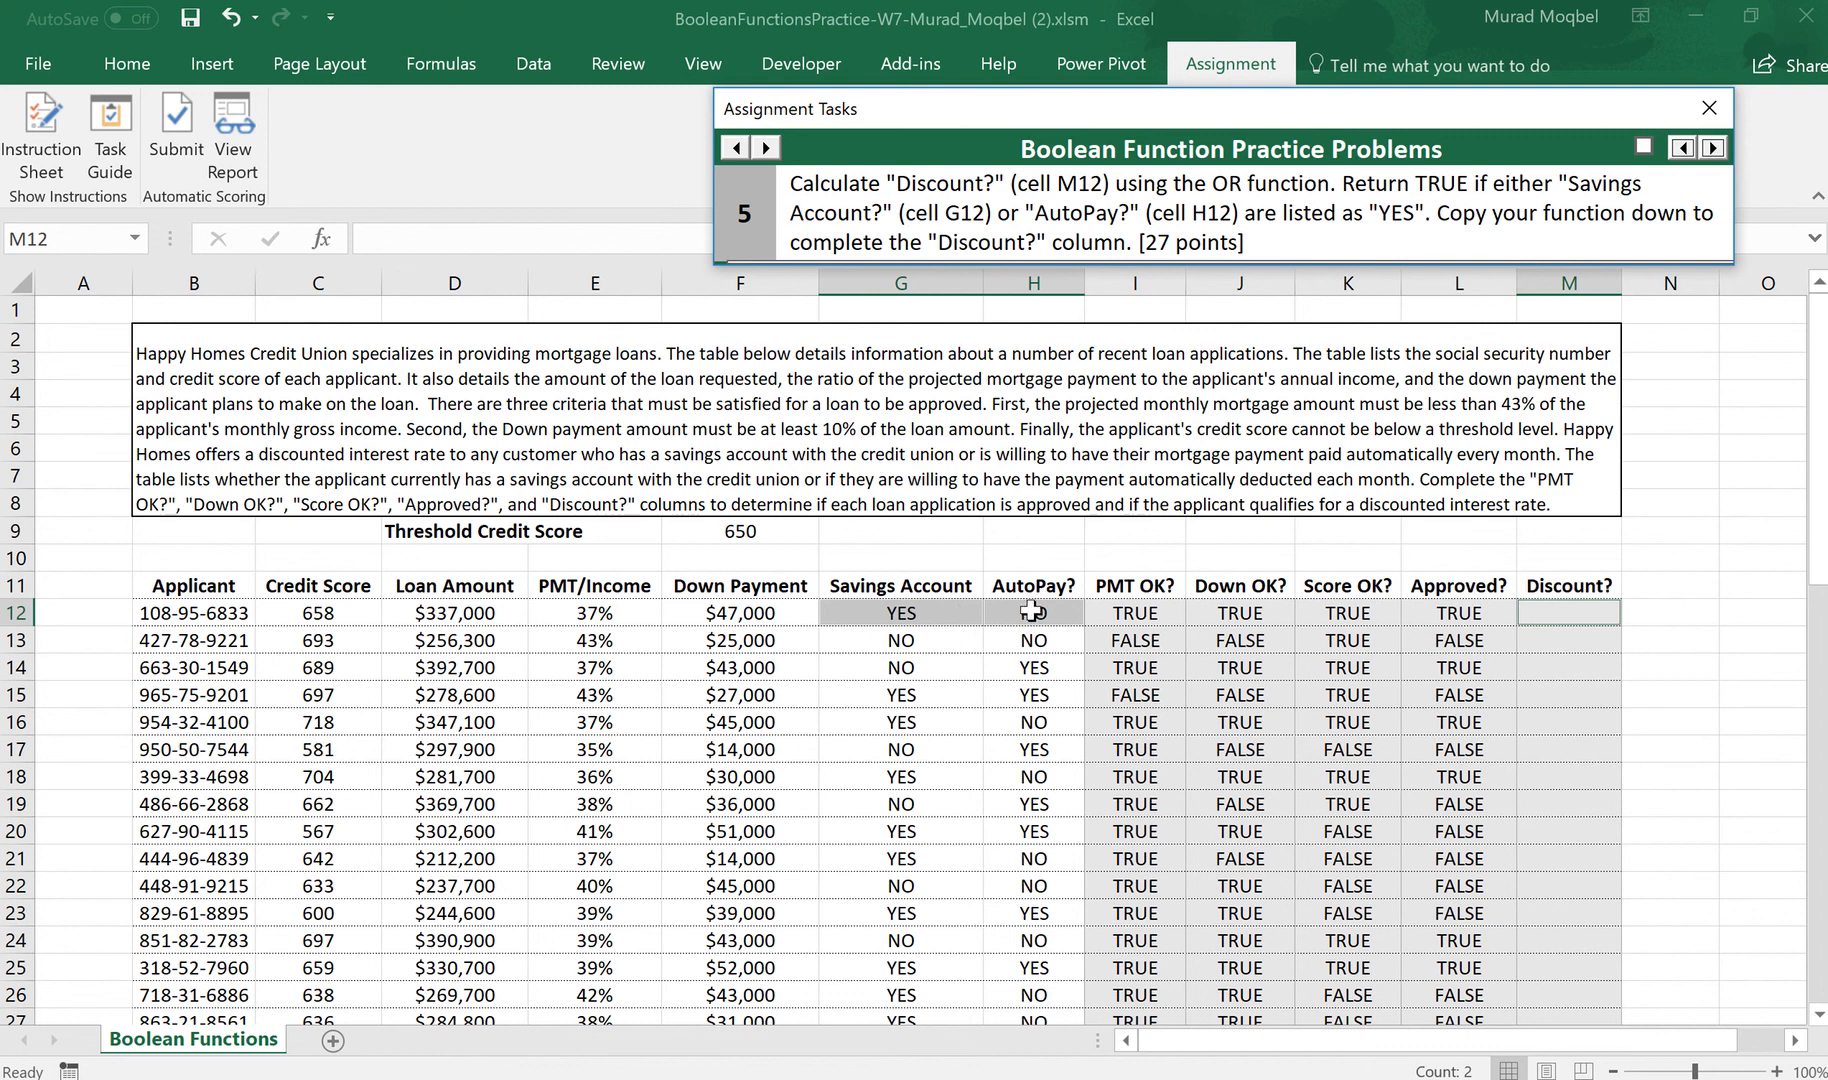
click(1585, 613)
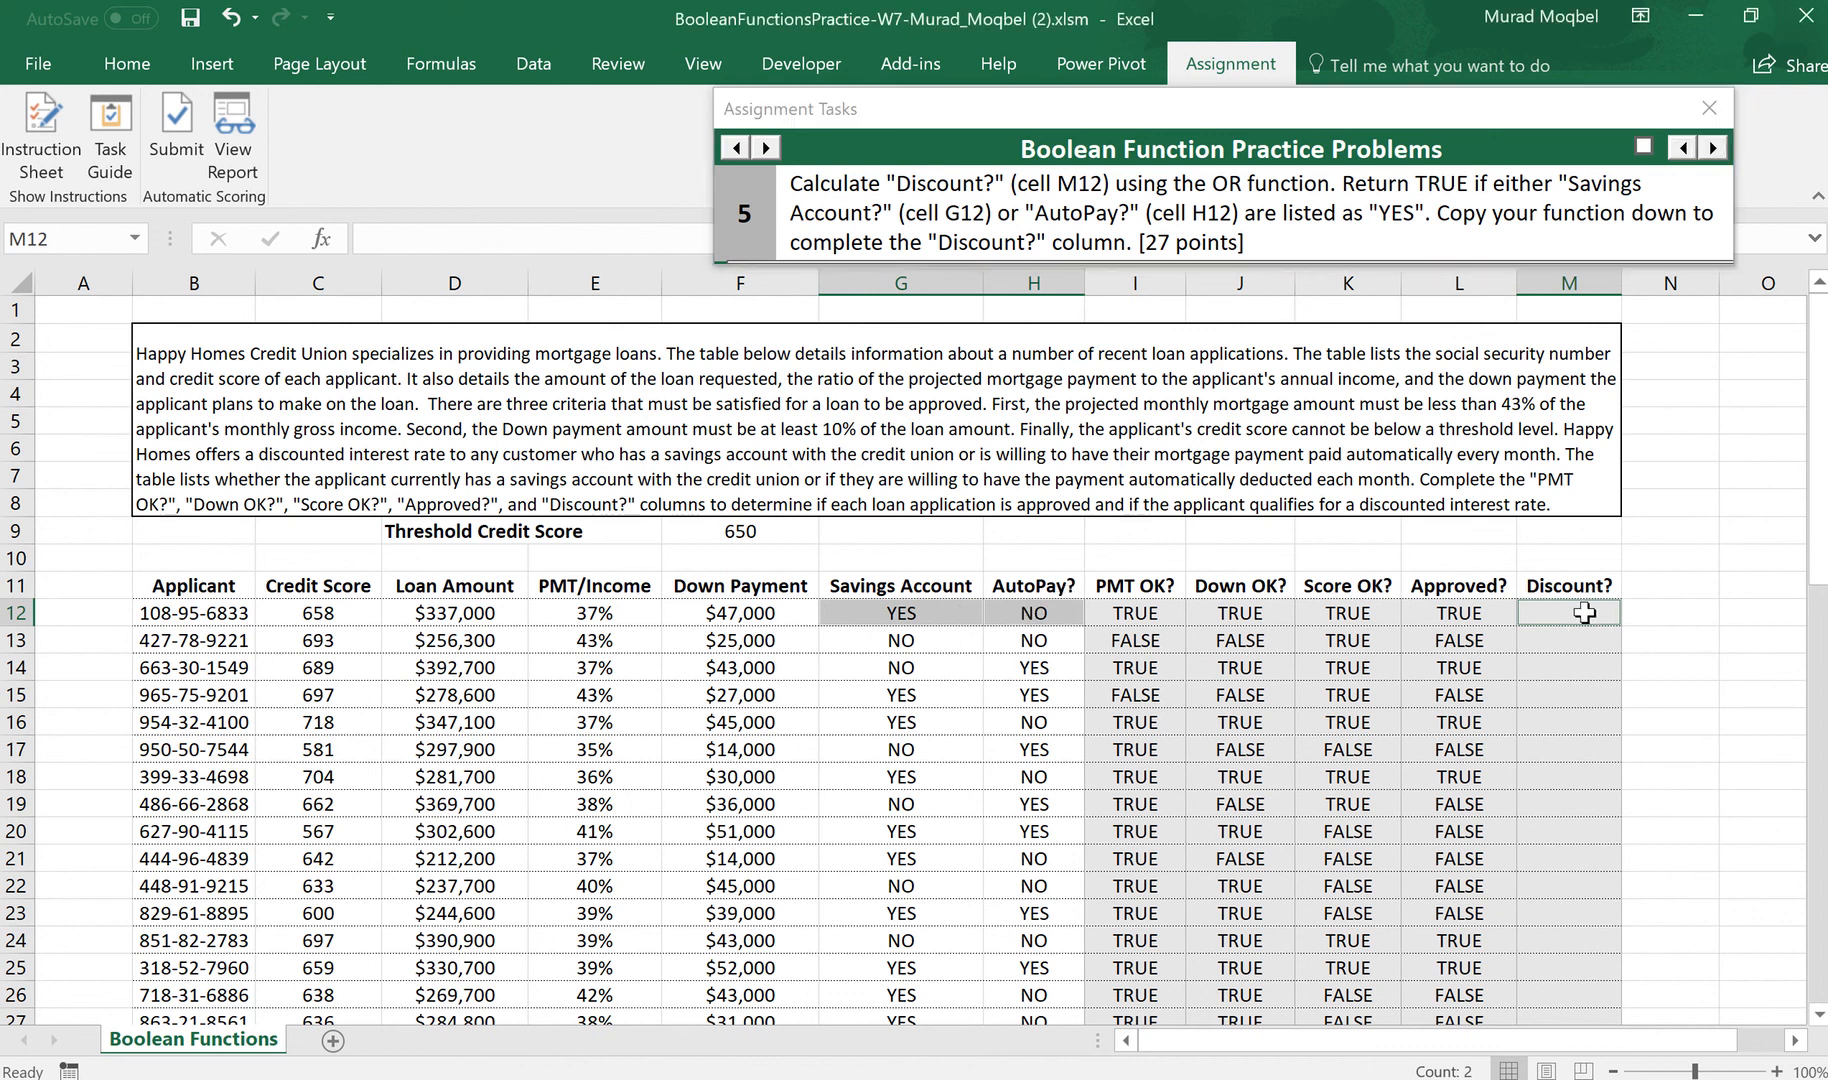
text(=)
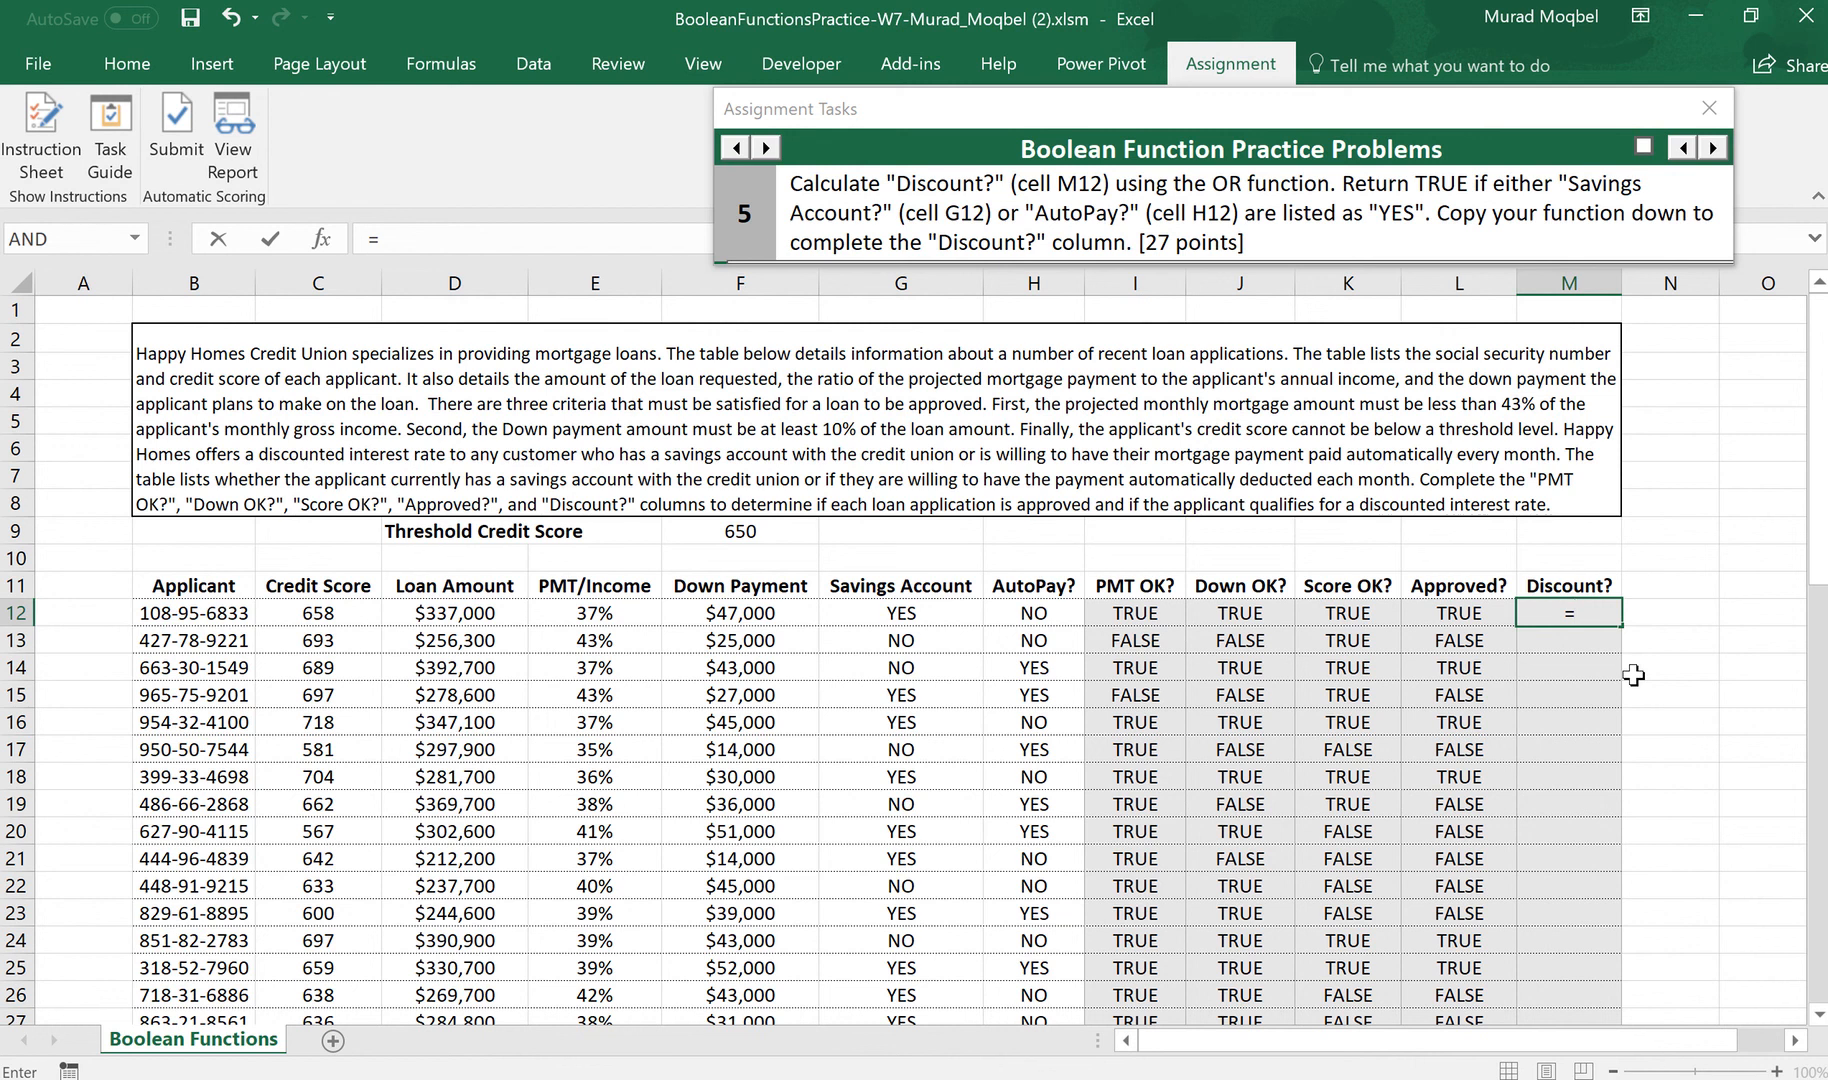
text(or()
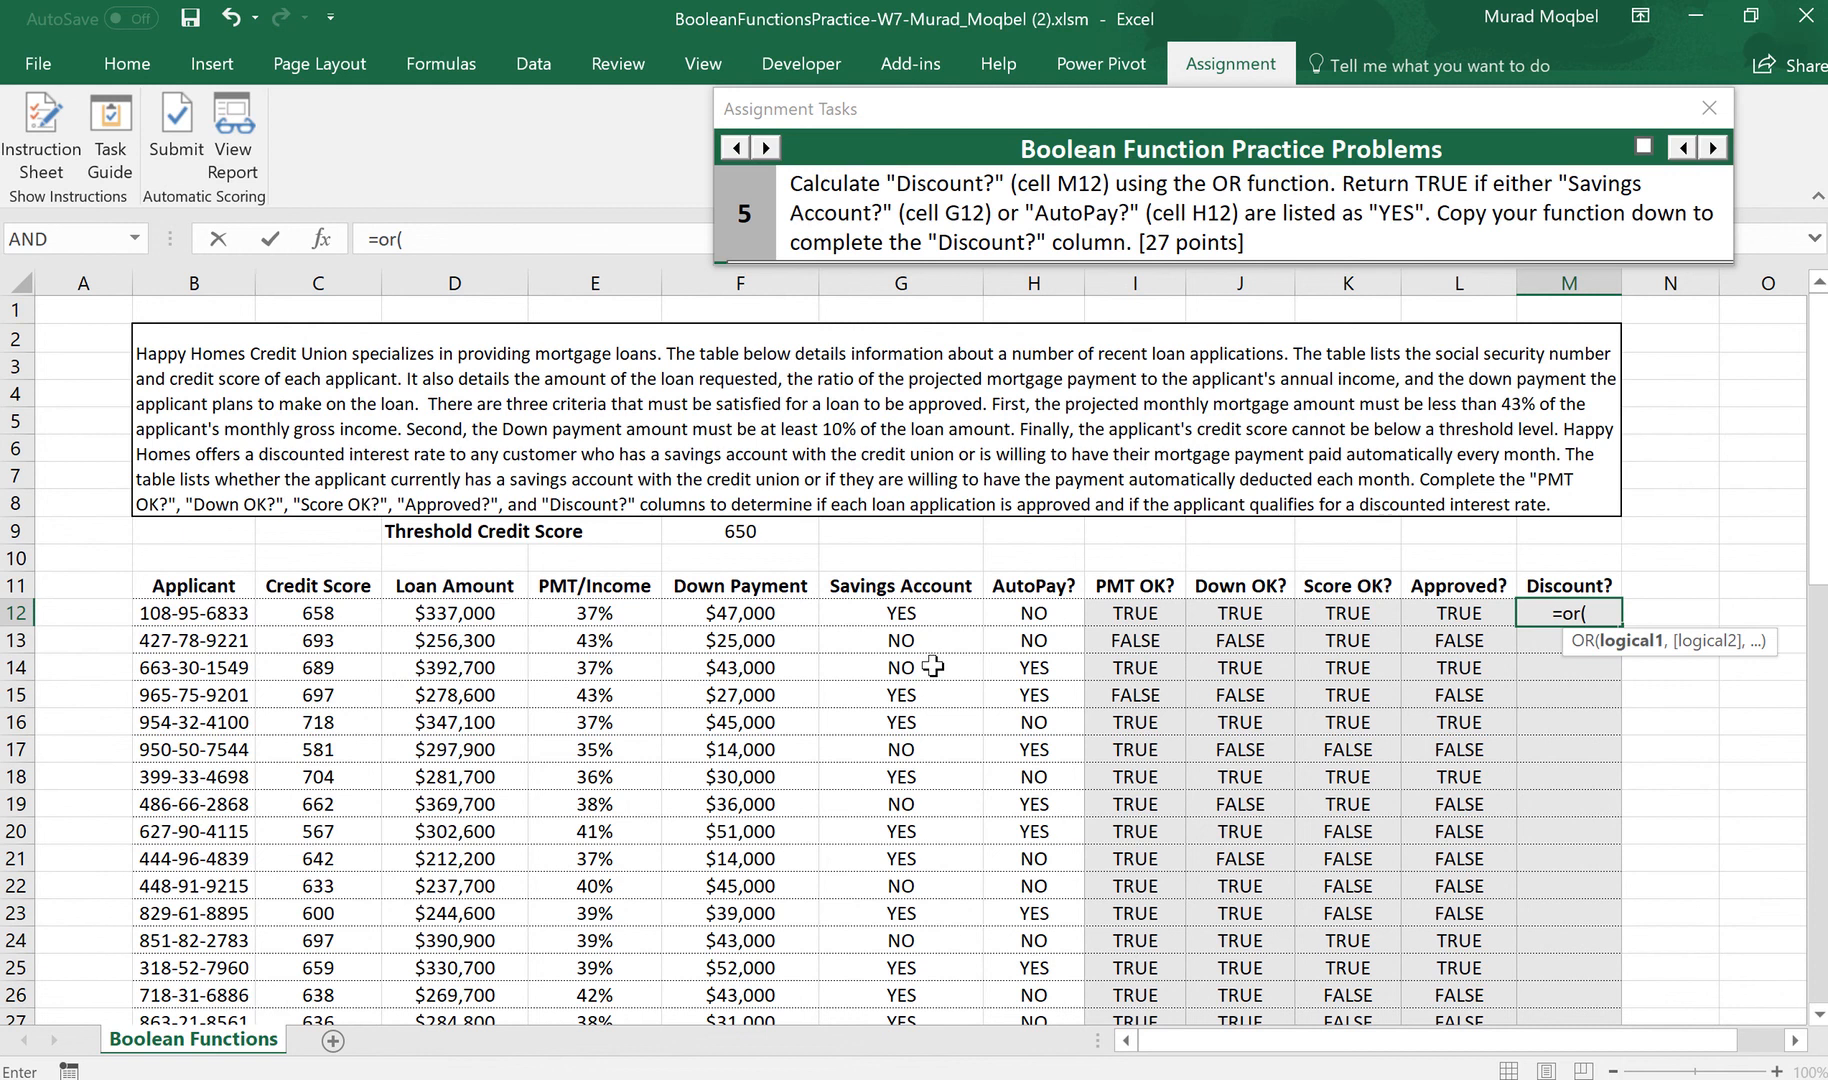
key(Escape)
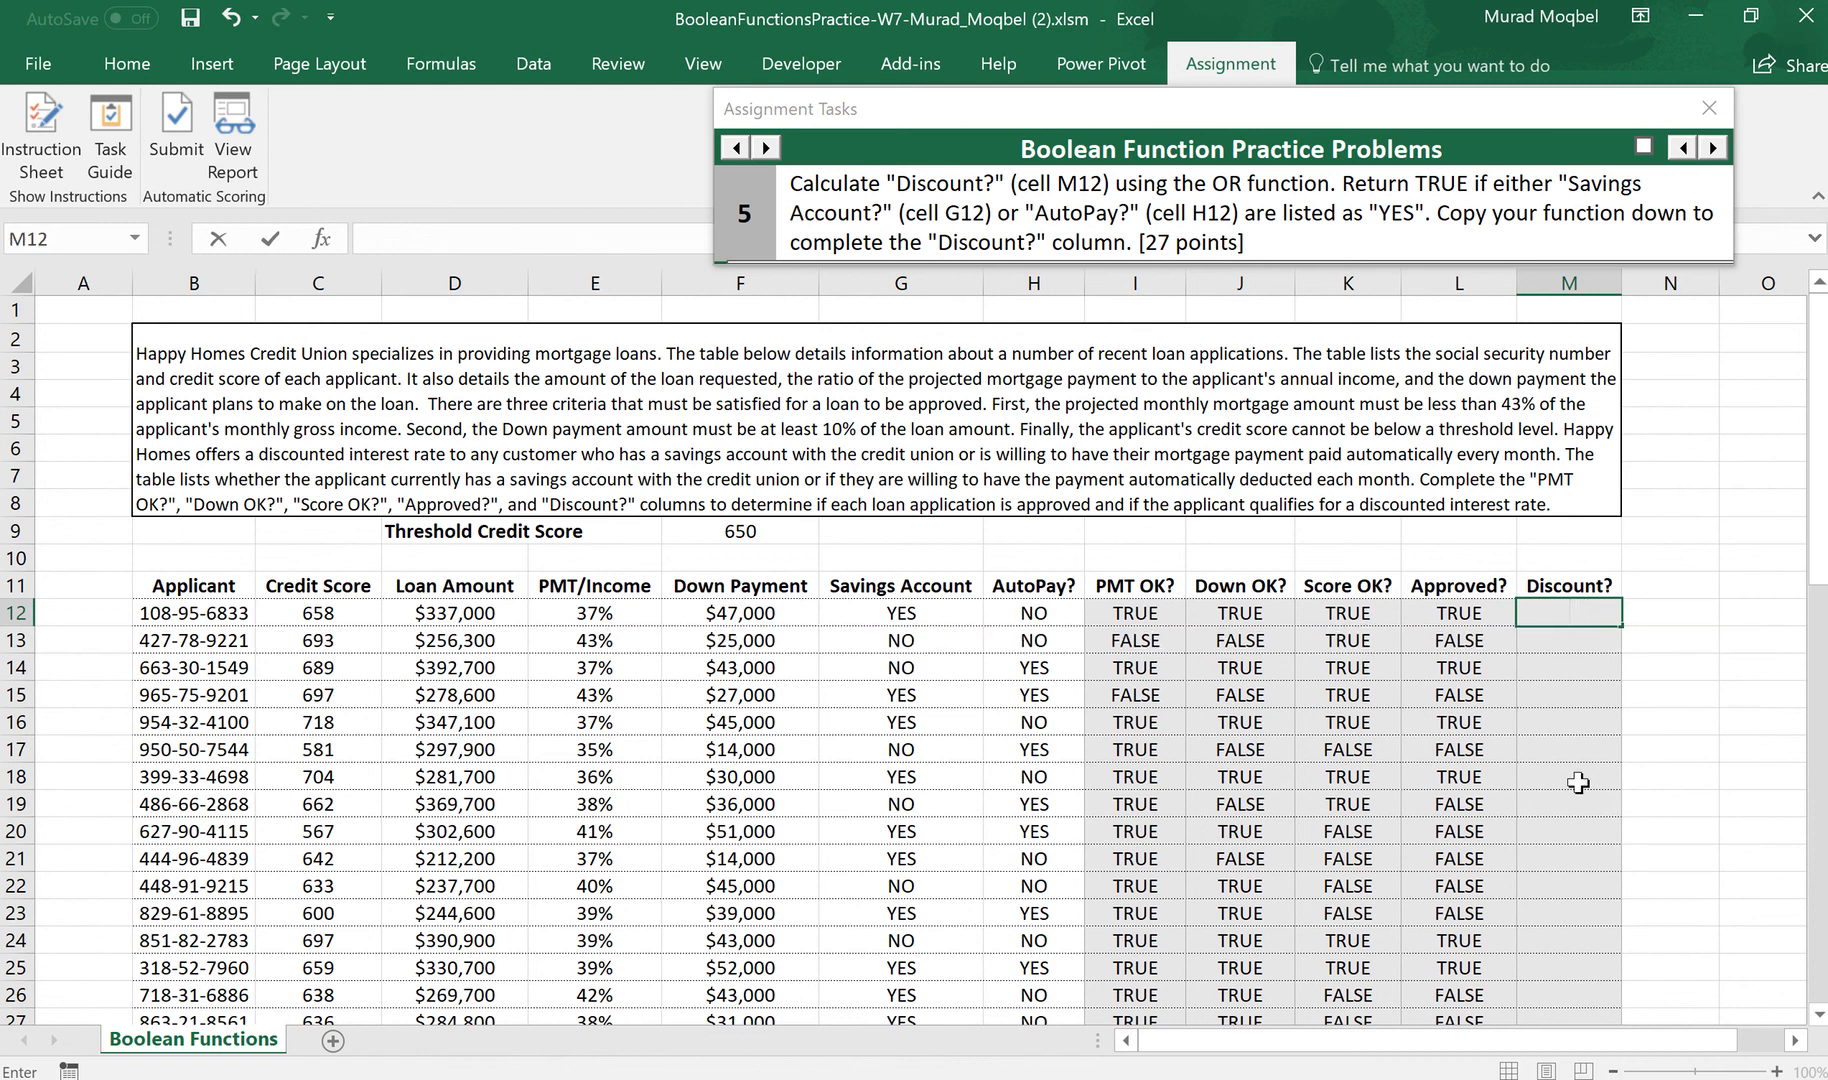
Examine the logical arguments and cell references of the AND formula in L12 under Approved?
click(1455, 612)
double_click(1455, 612)
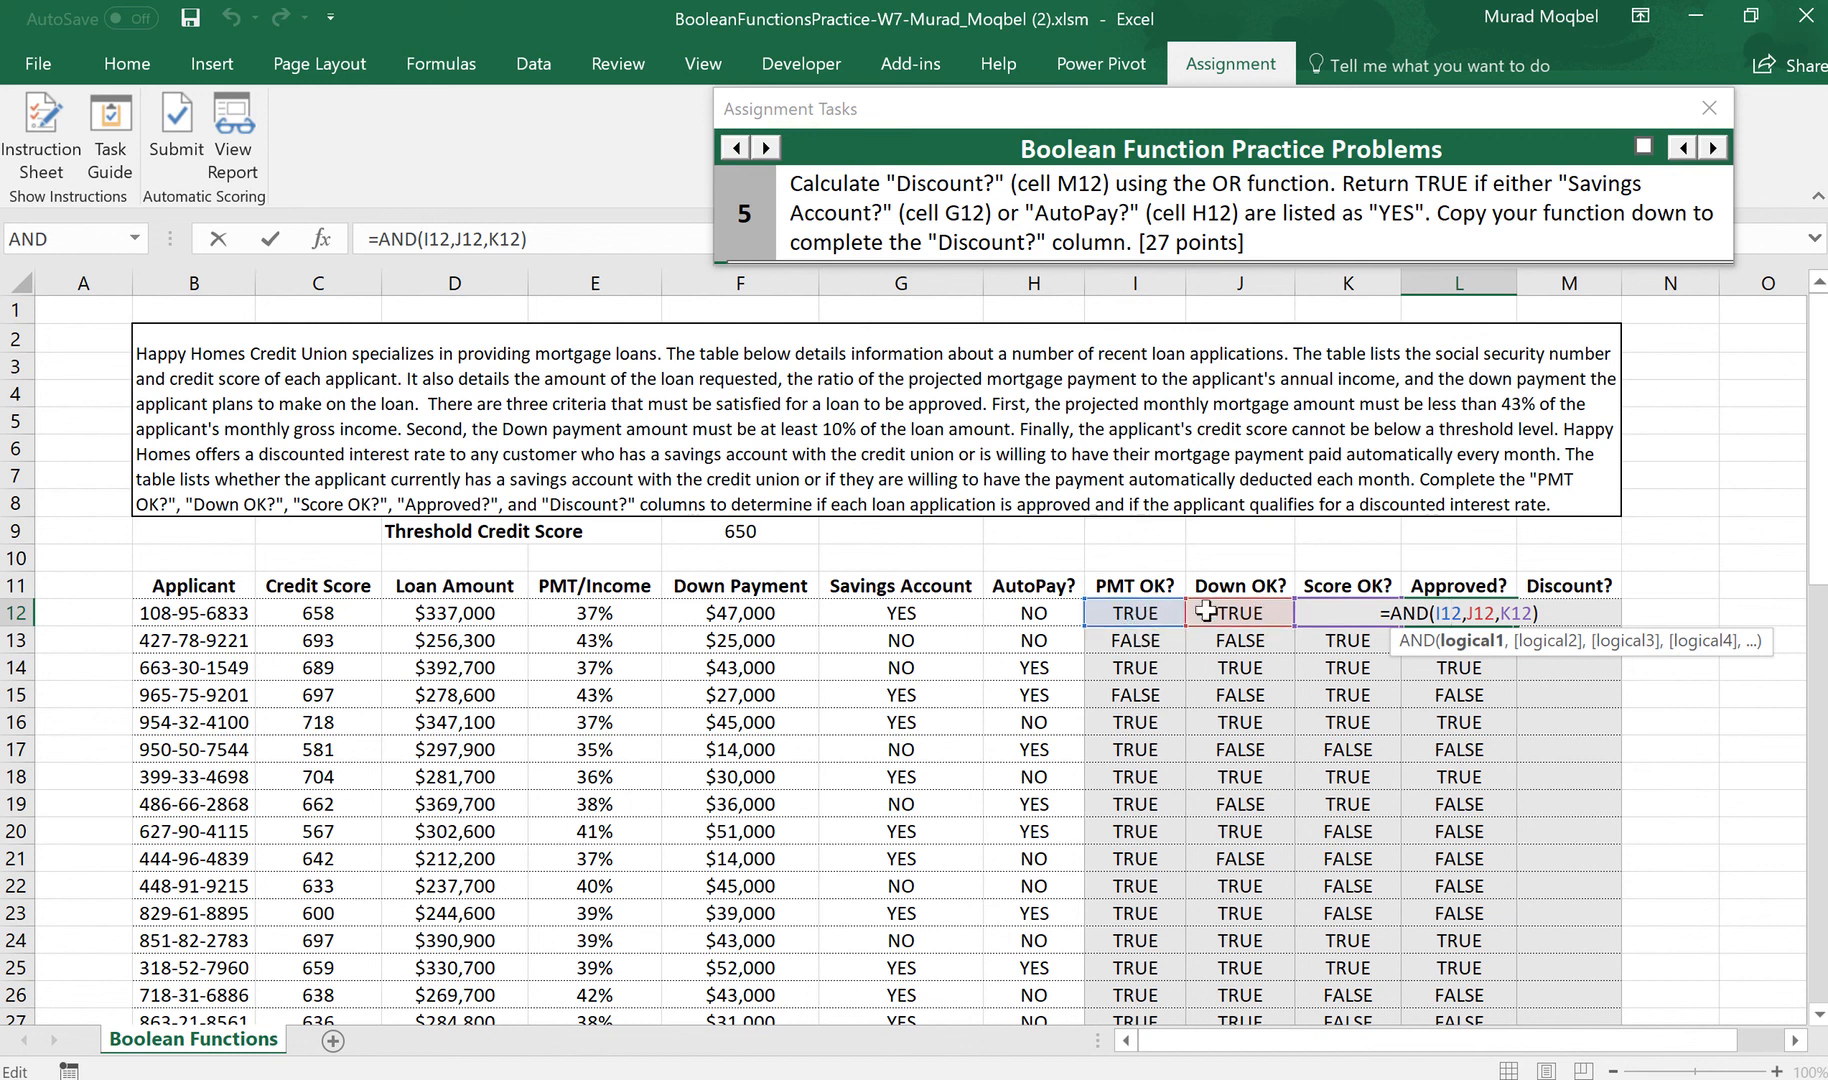
key(Return)
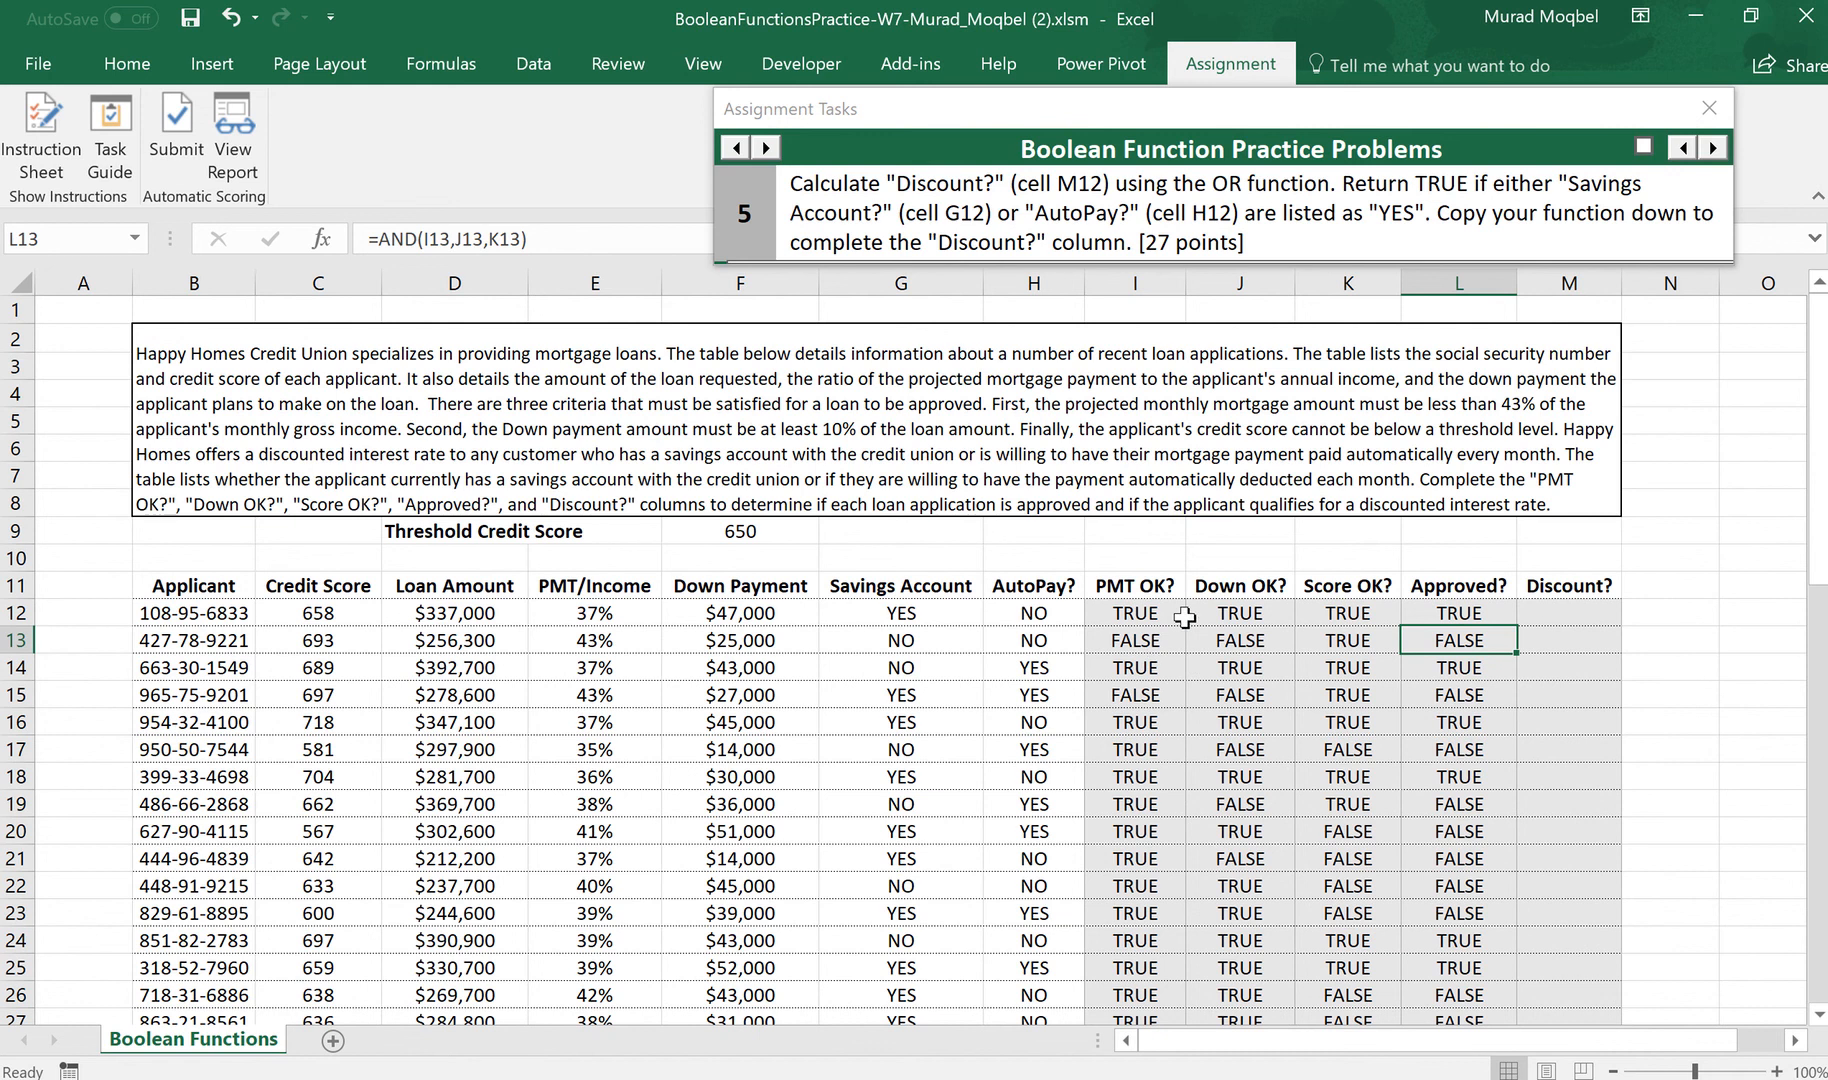
click(1474, 611)
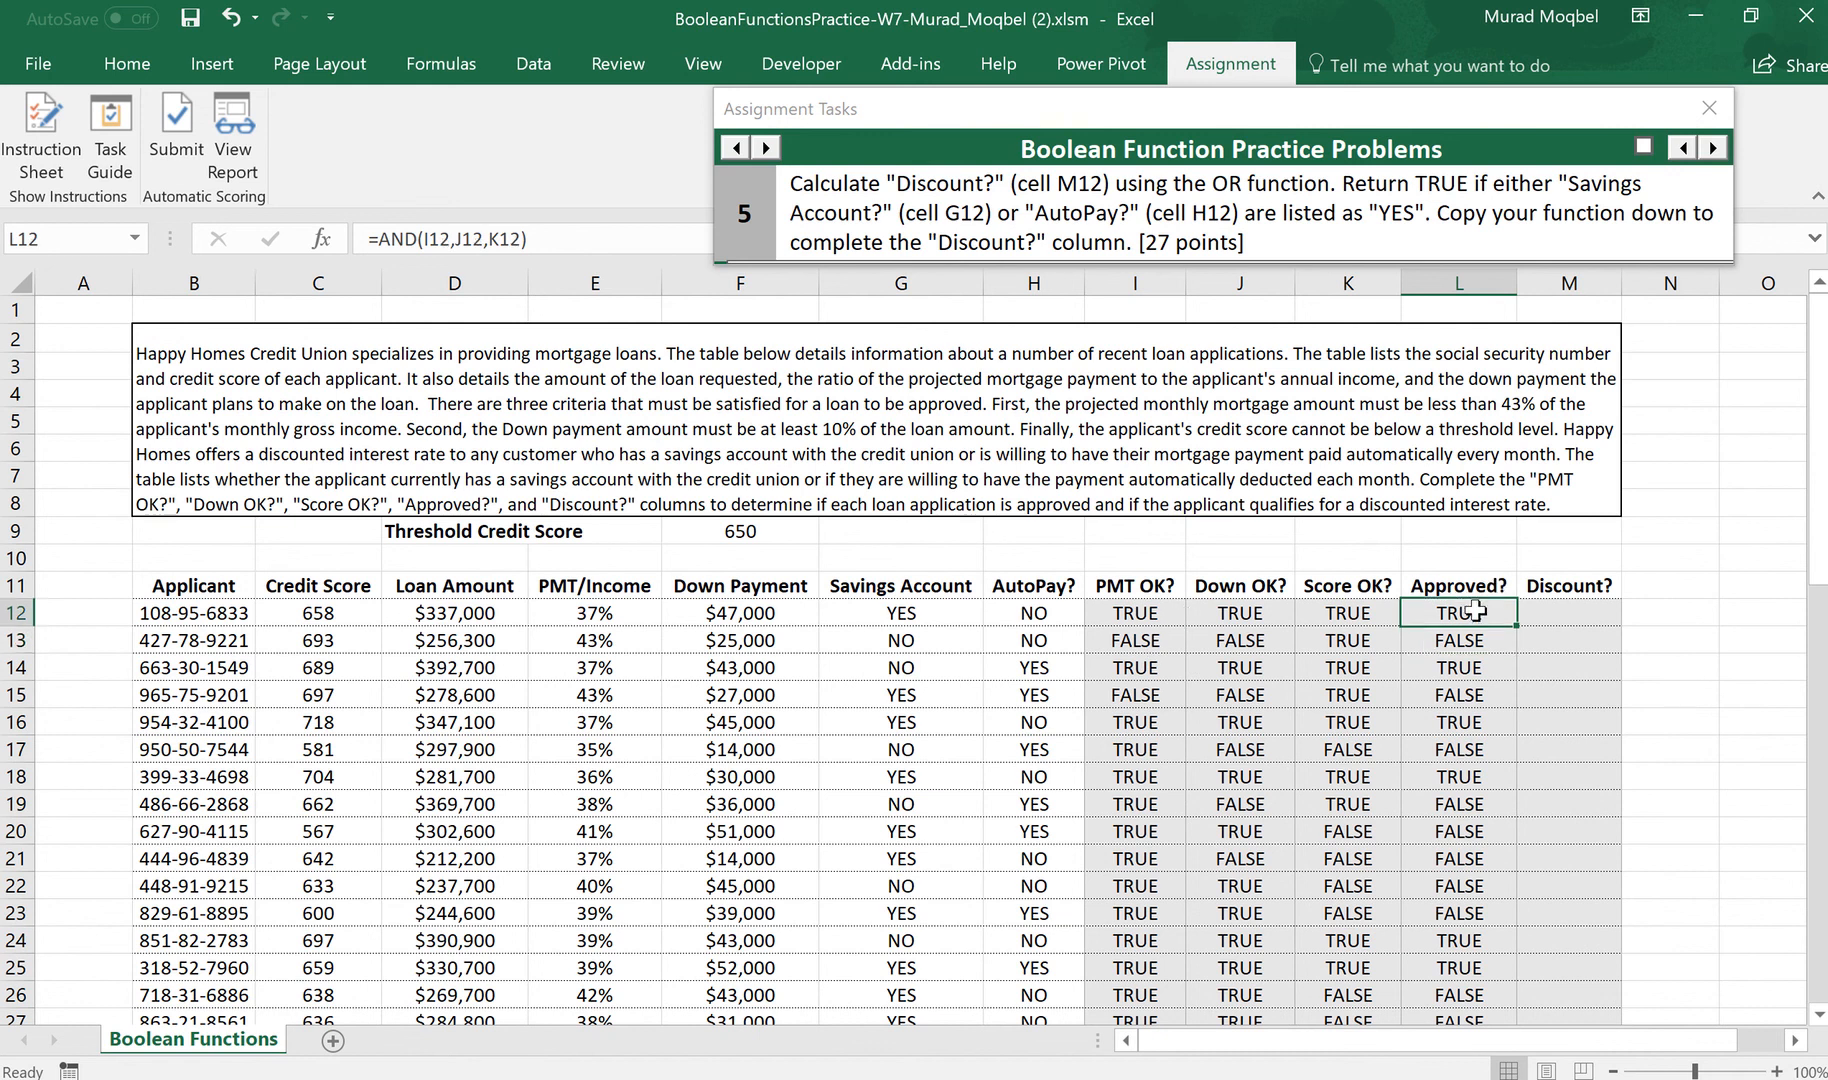
double_click(1476, 610)
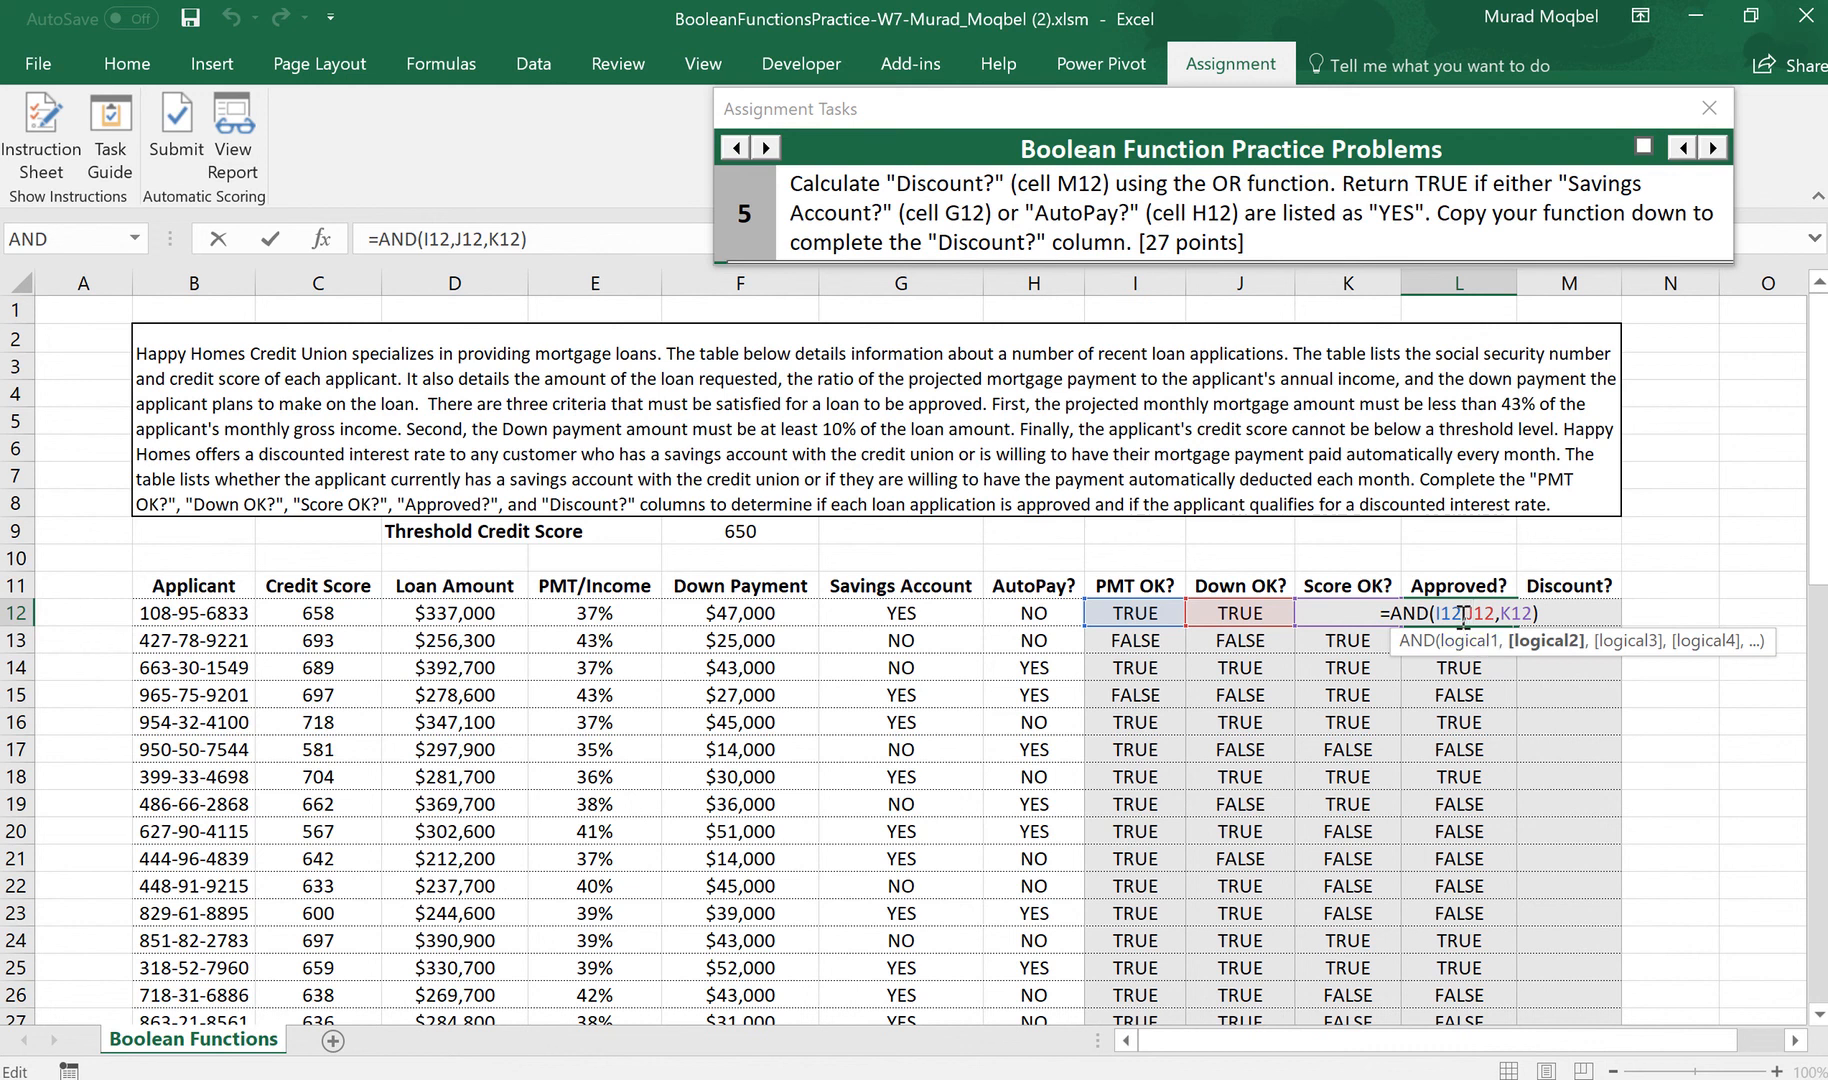
click(1464, 614)
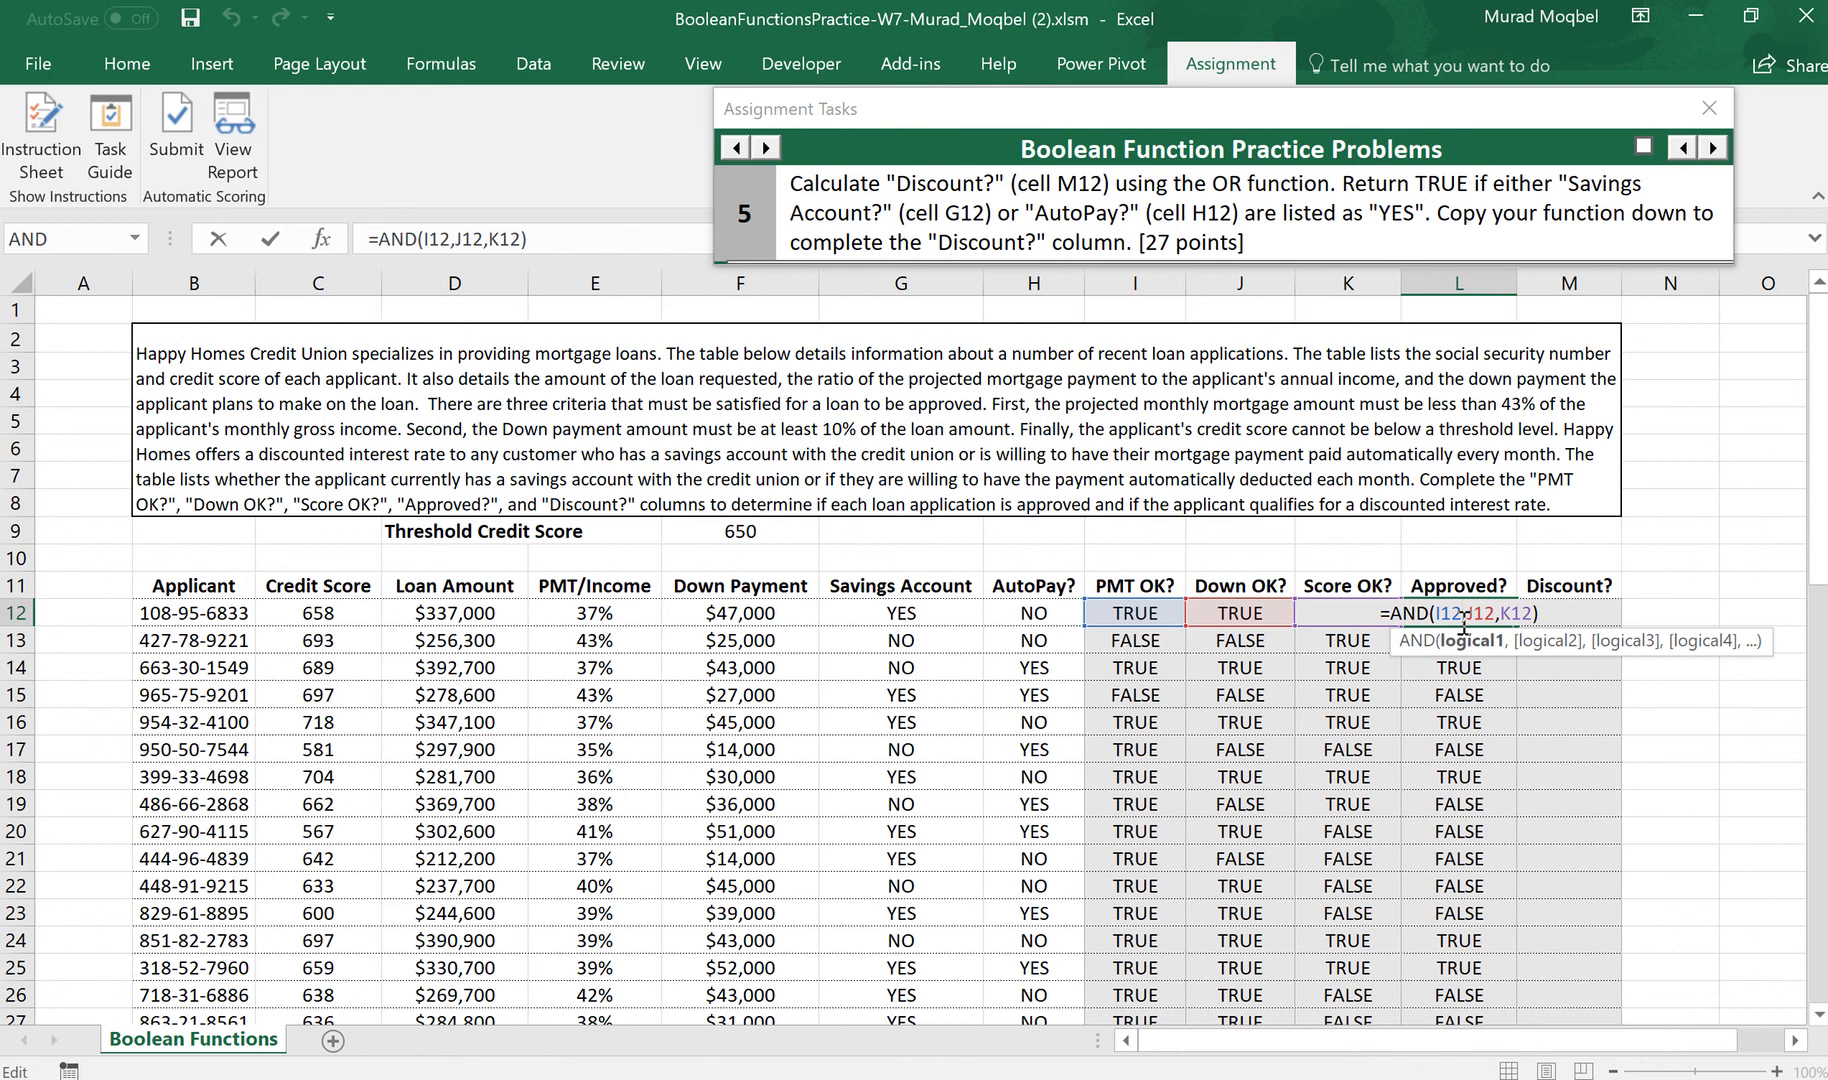
key(Return)
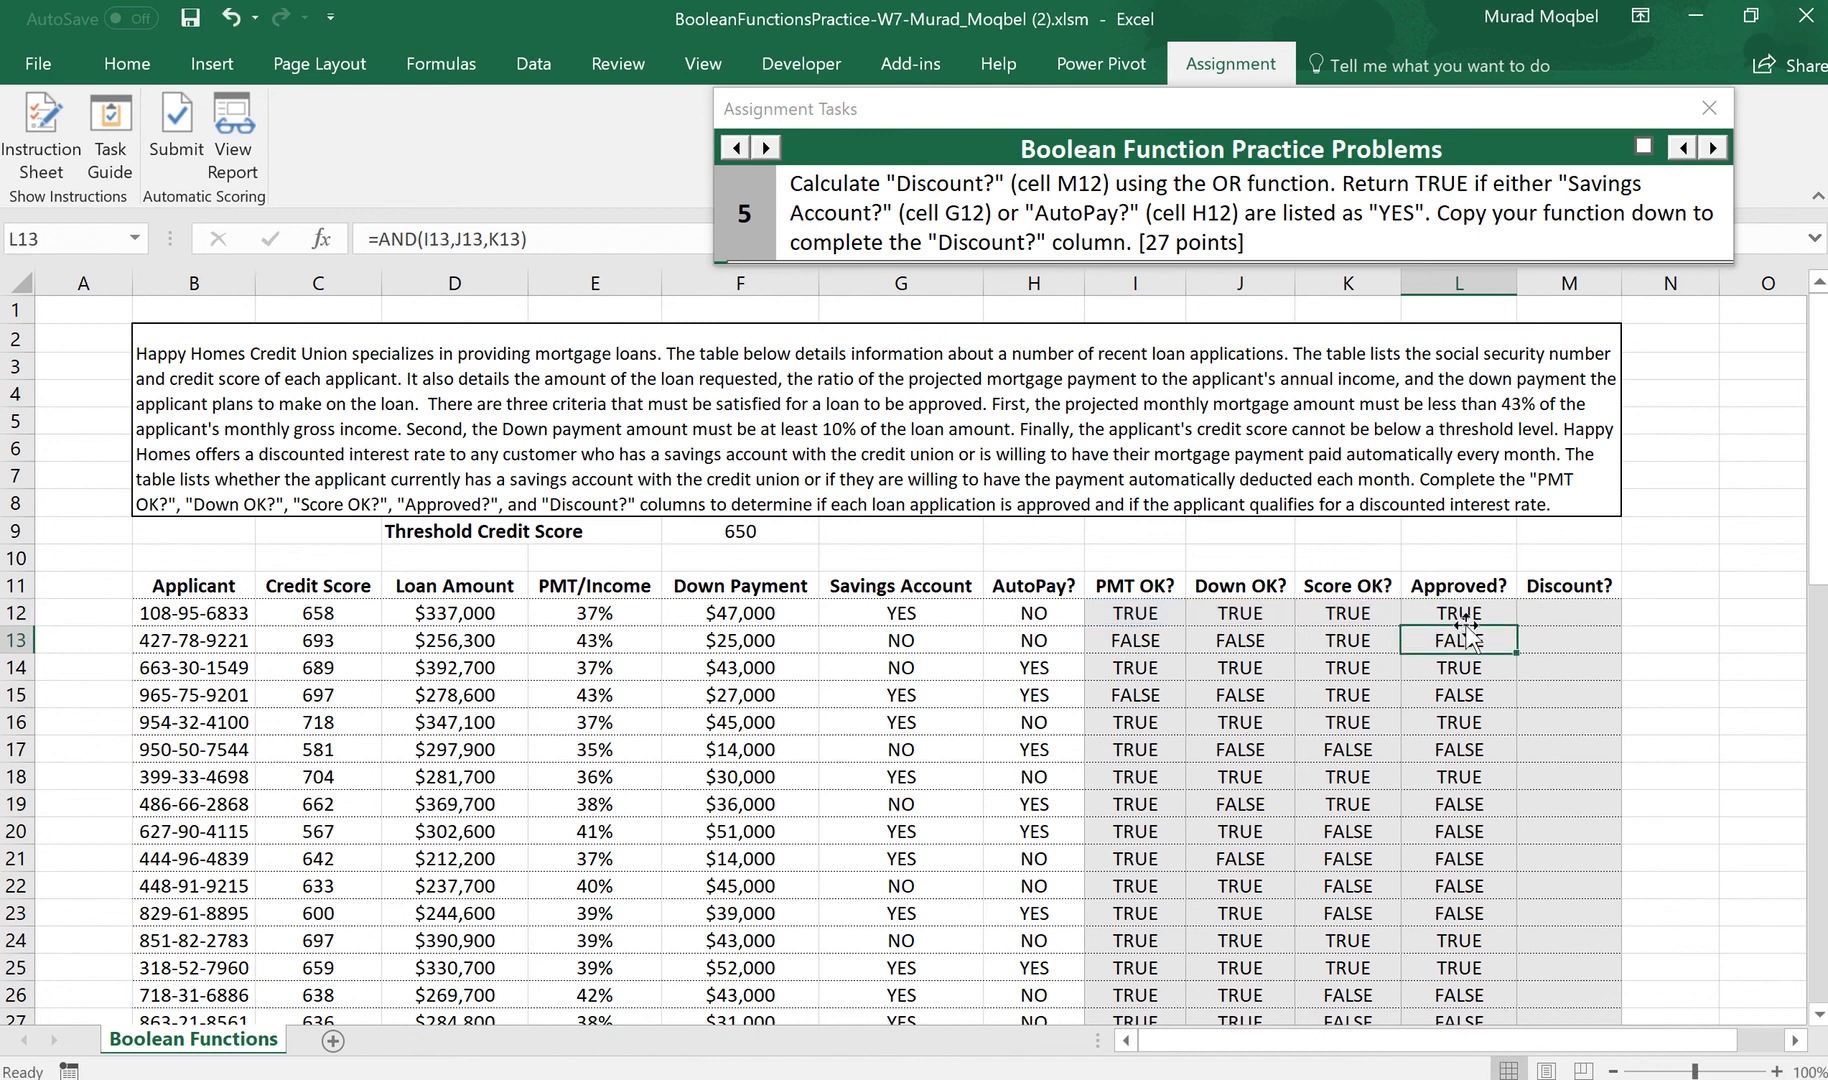
Check the Savings Account and AutoPay? entries in G12 and H12 that determine the discount
click(924, 614)
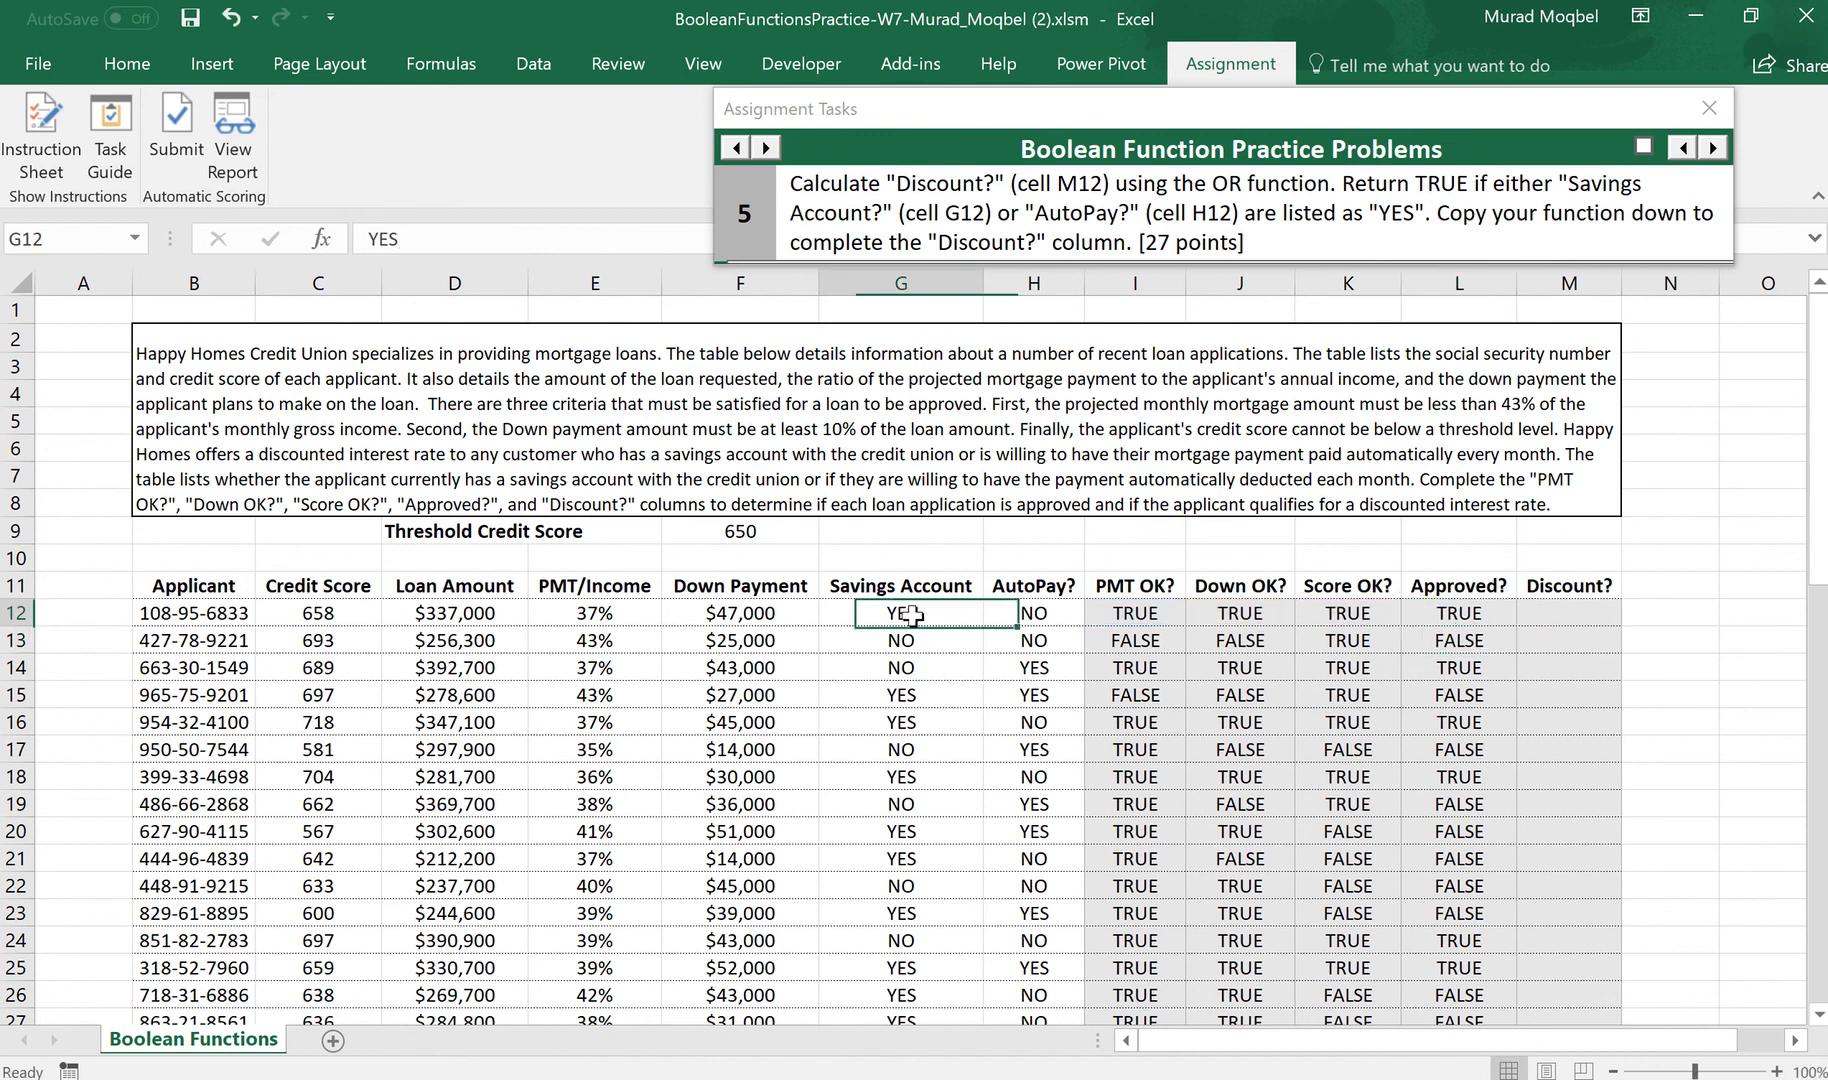
click(1058, 608)
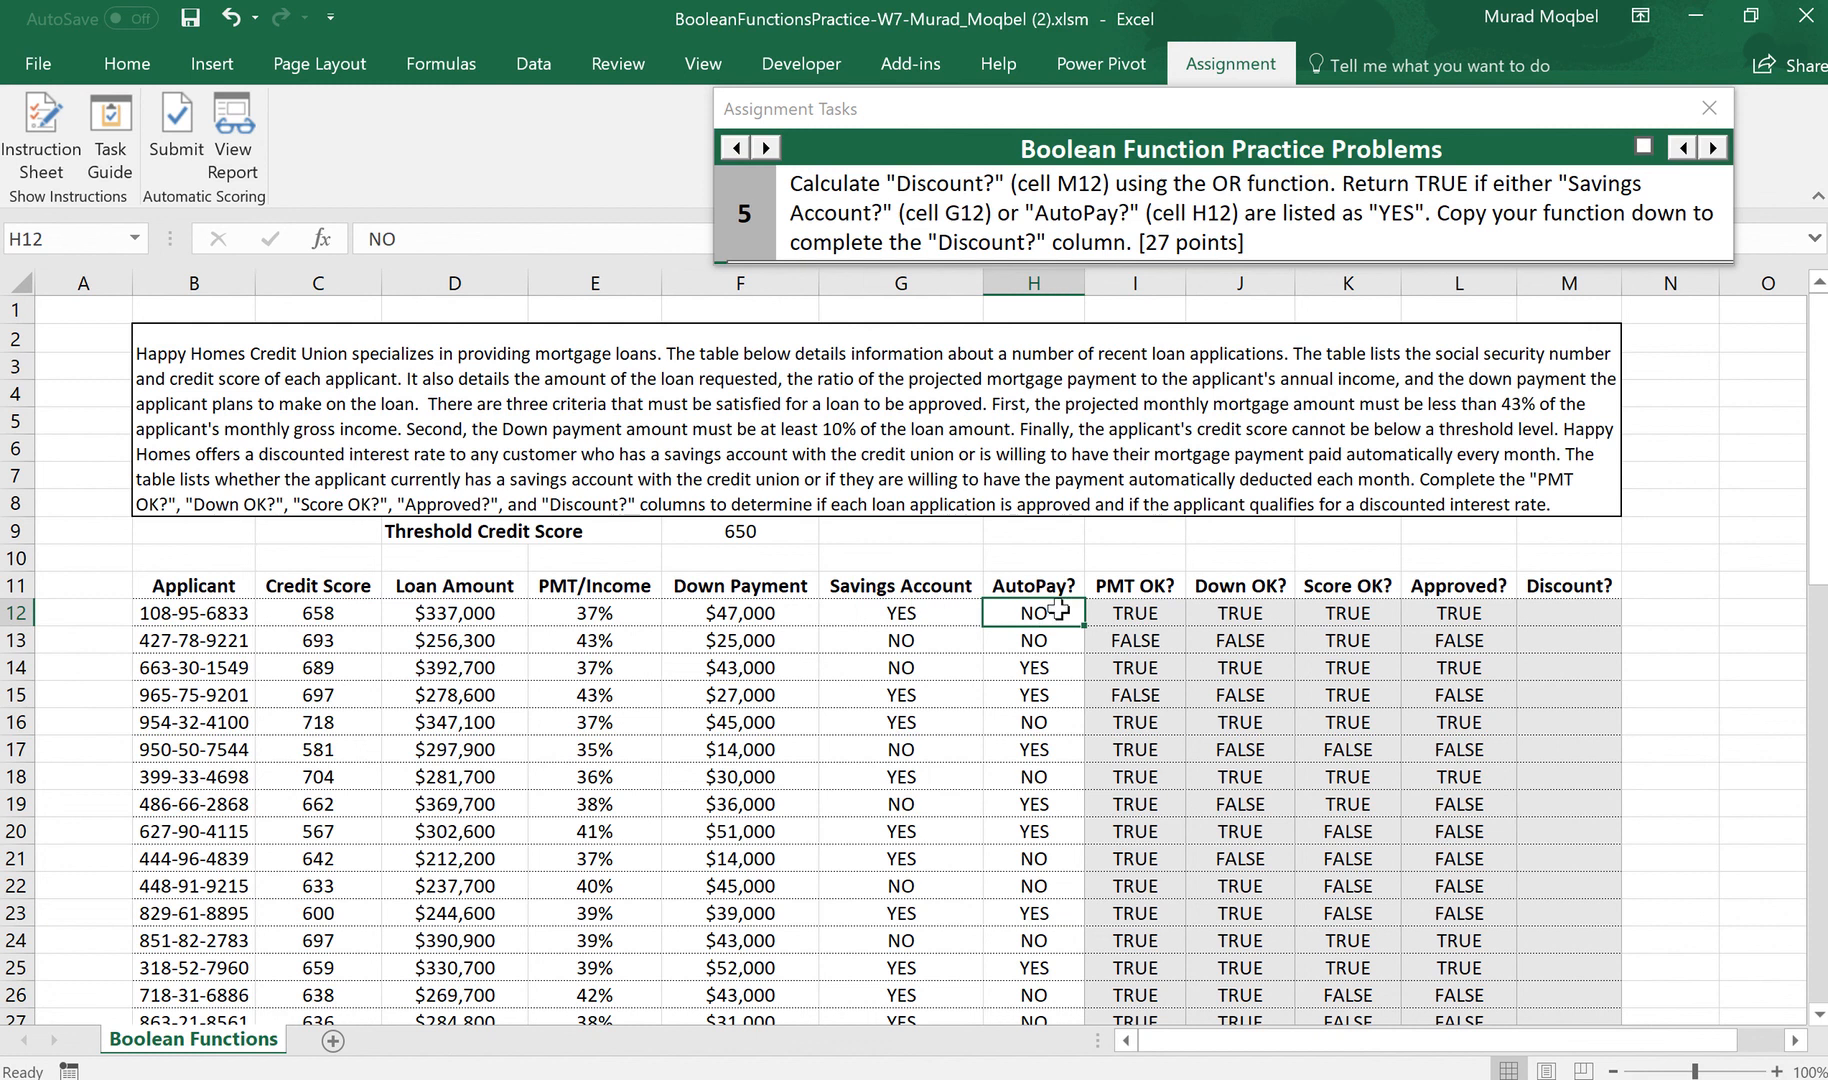
click(1546, 610)
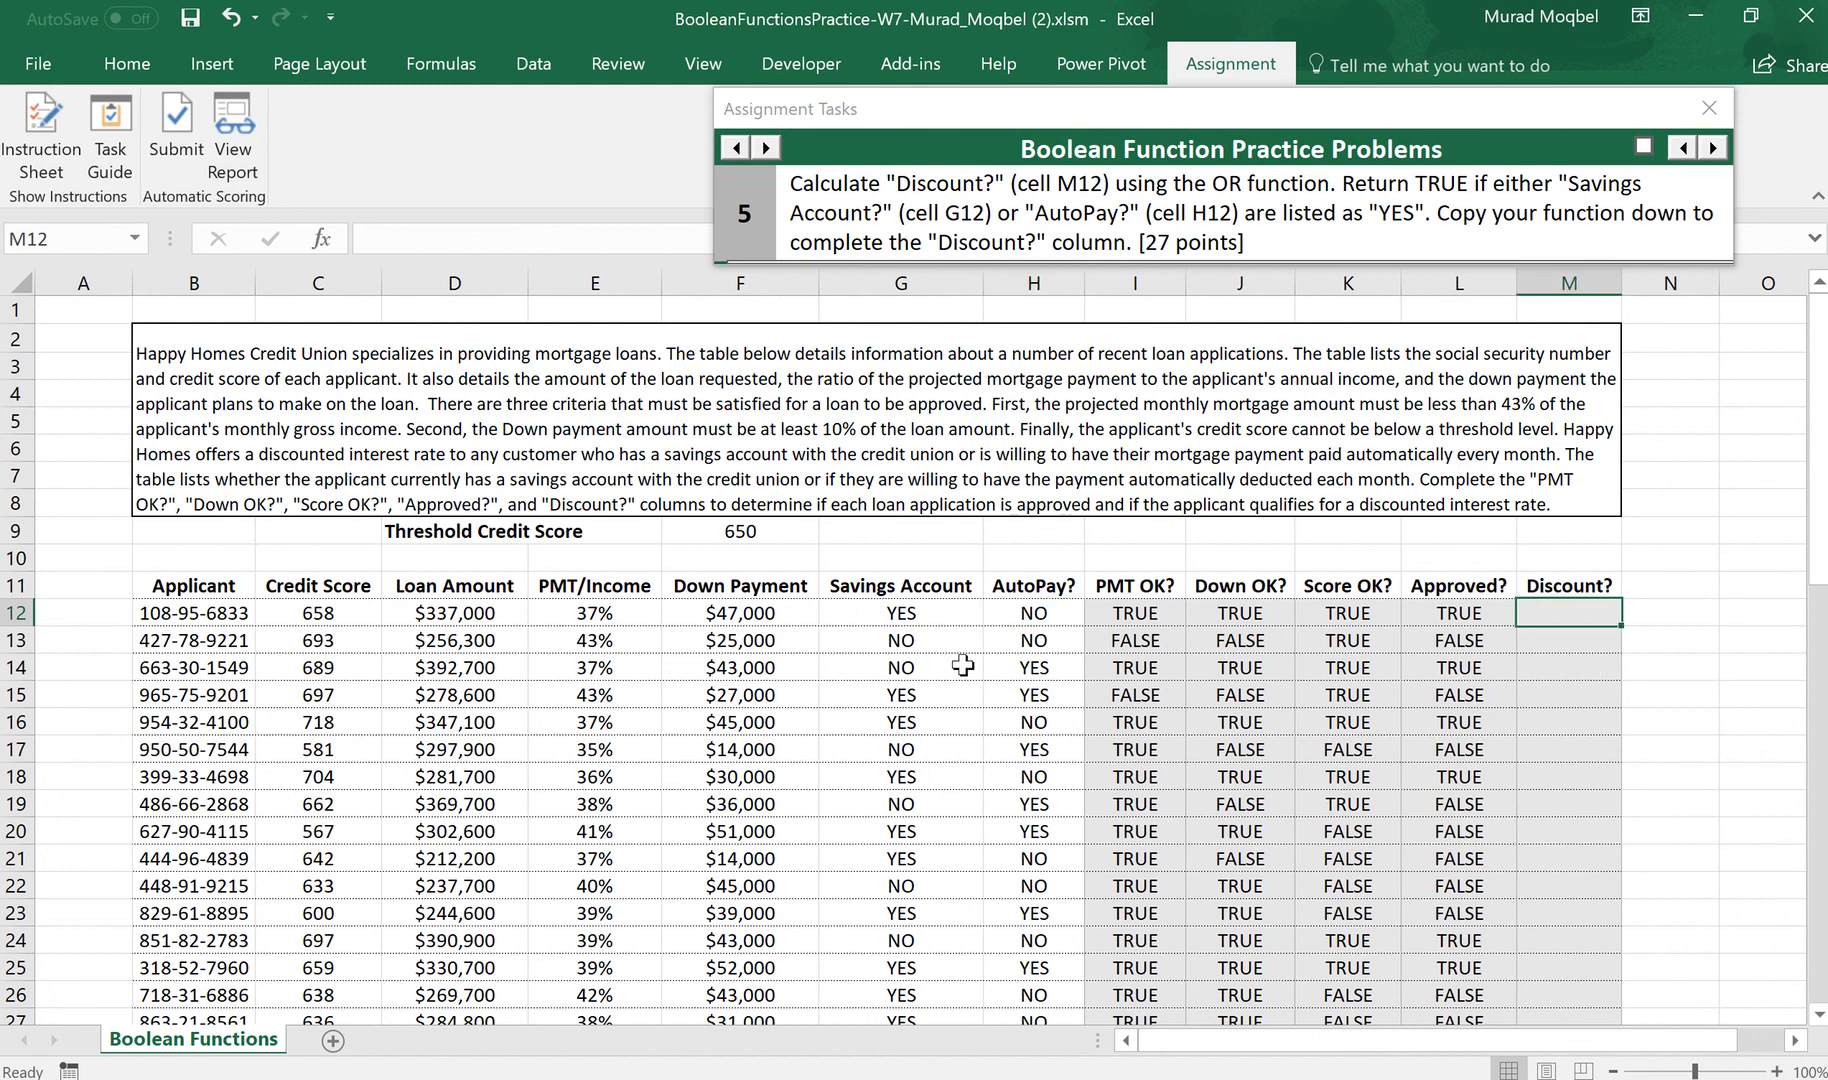
click(950, 613)
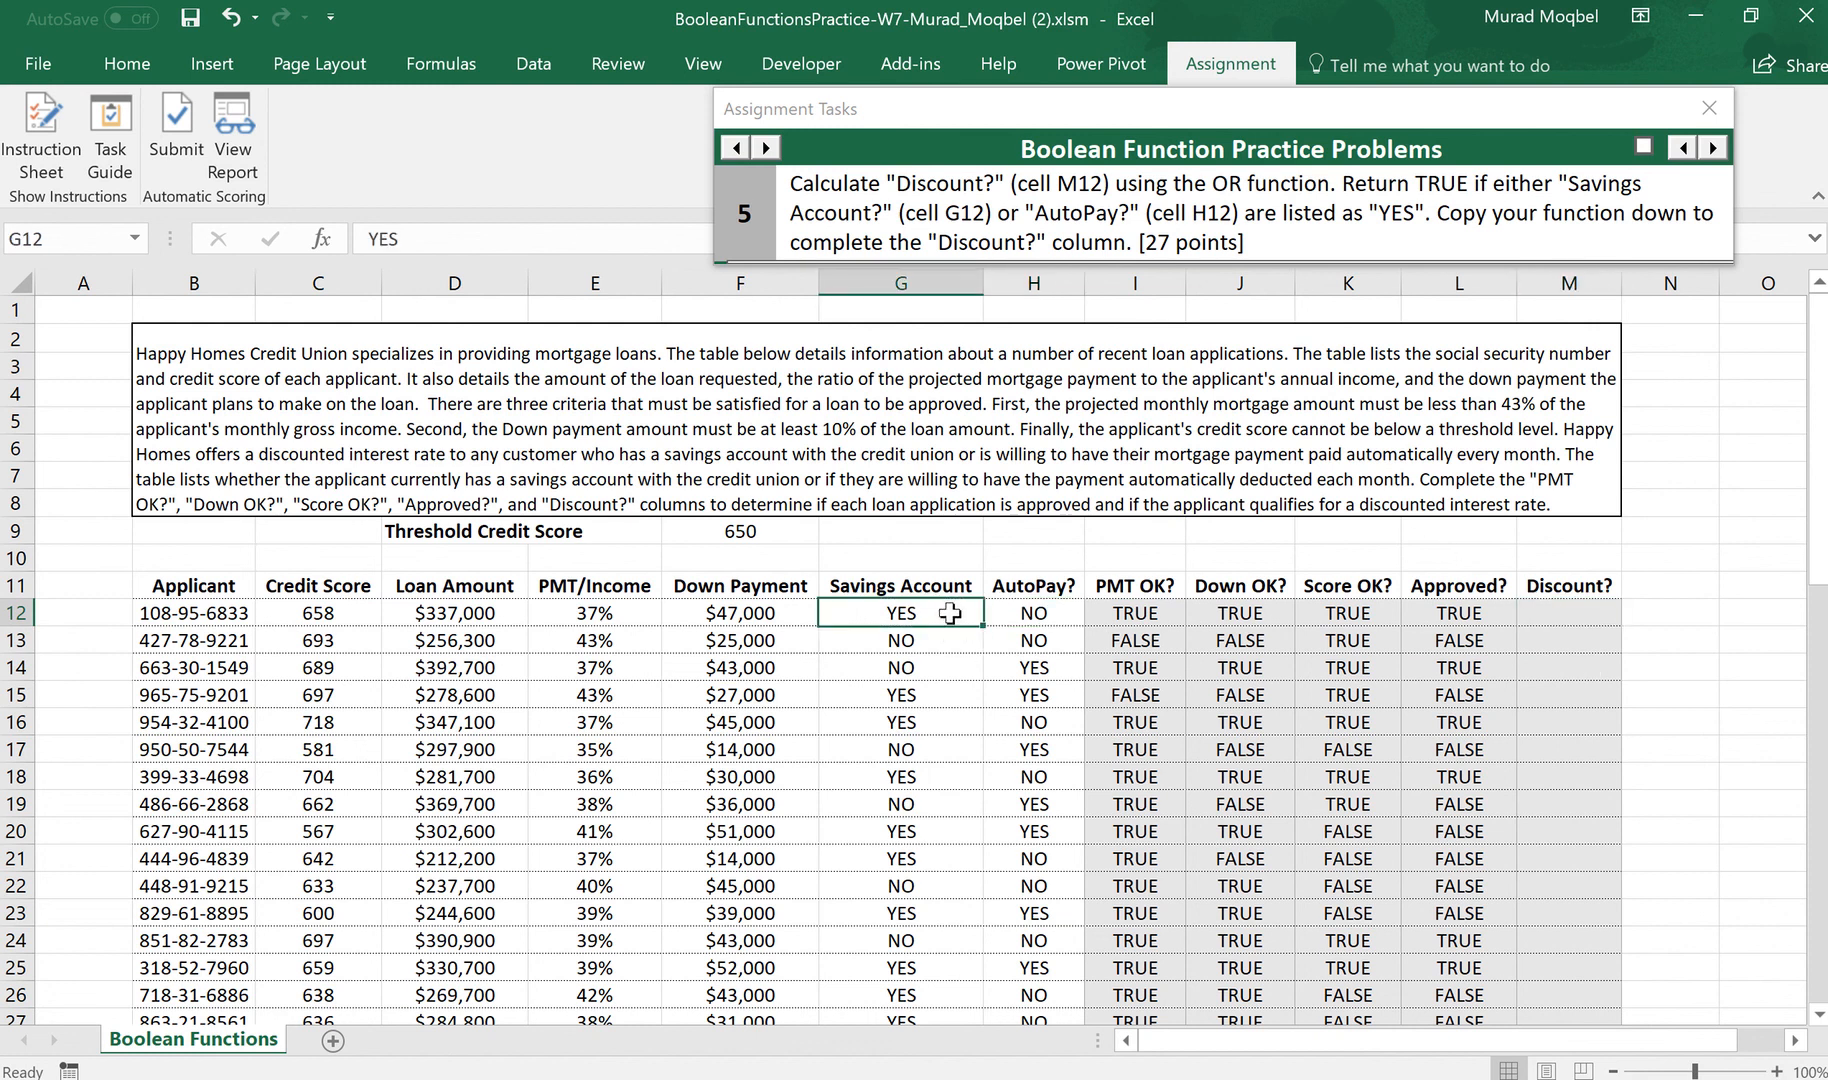
click(1068, 613)
click(1590, 592)
Enter =OR(G12="Yes", H12="Yes") in cell M12 under Discount?
click(1588, 612)
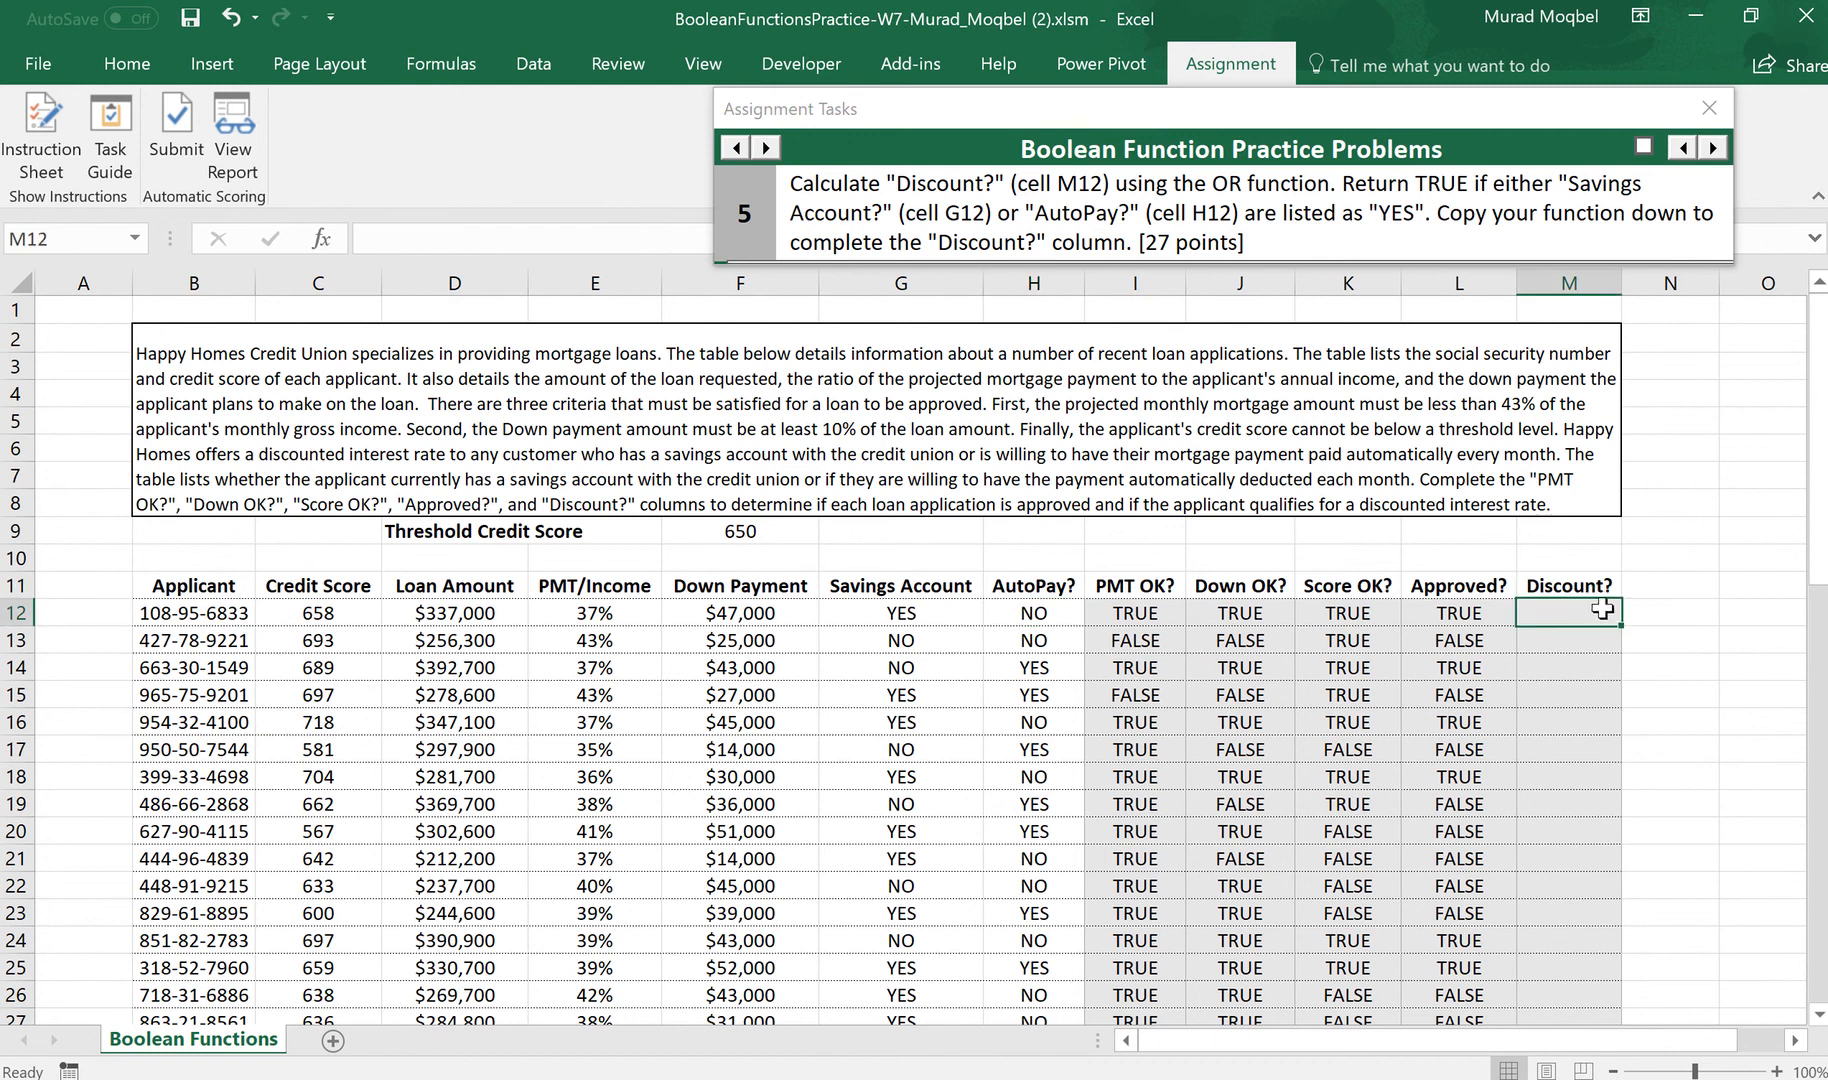
text(=)
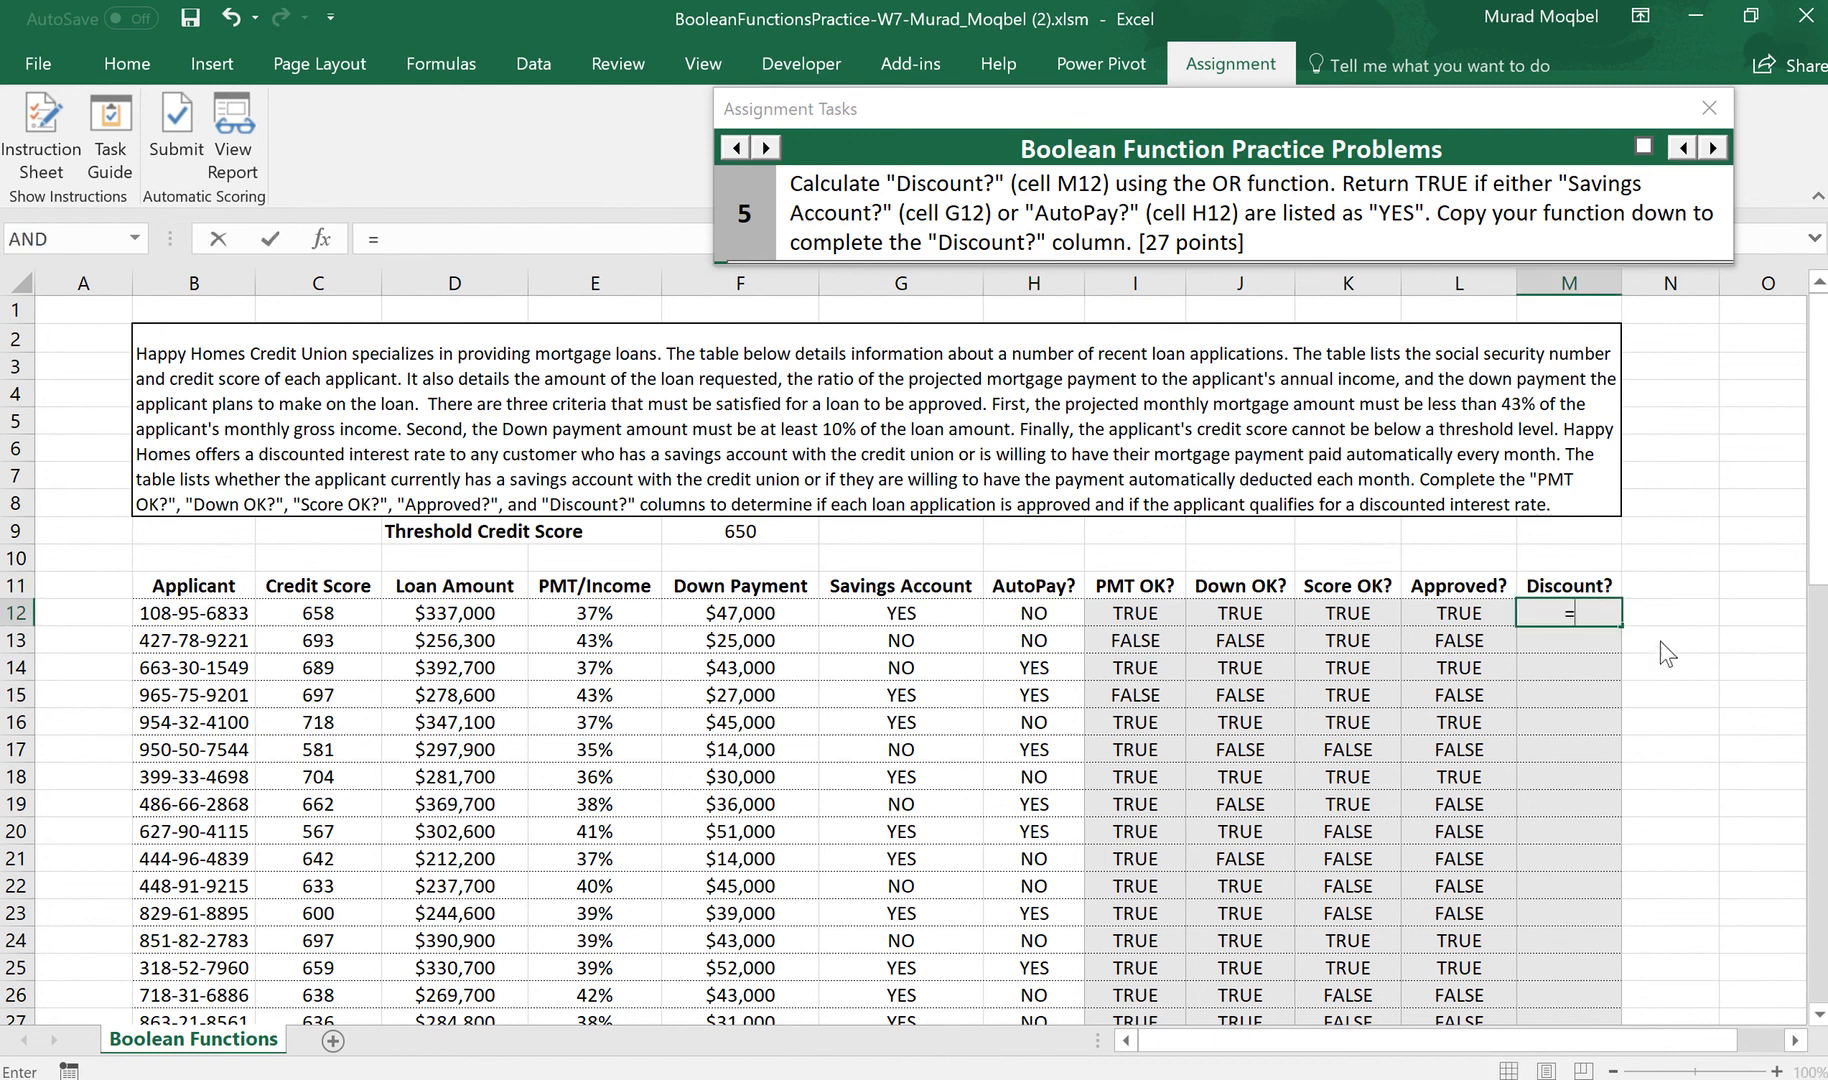
text(or()
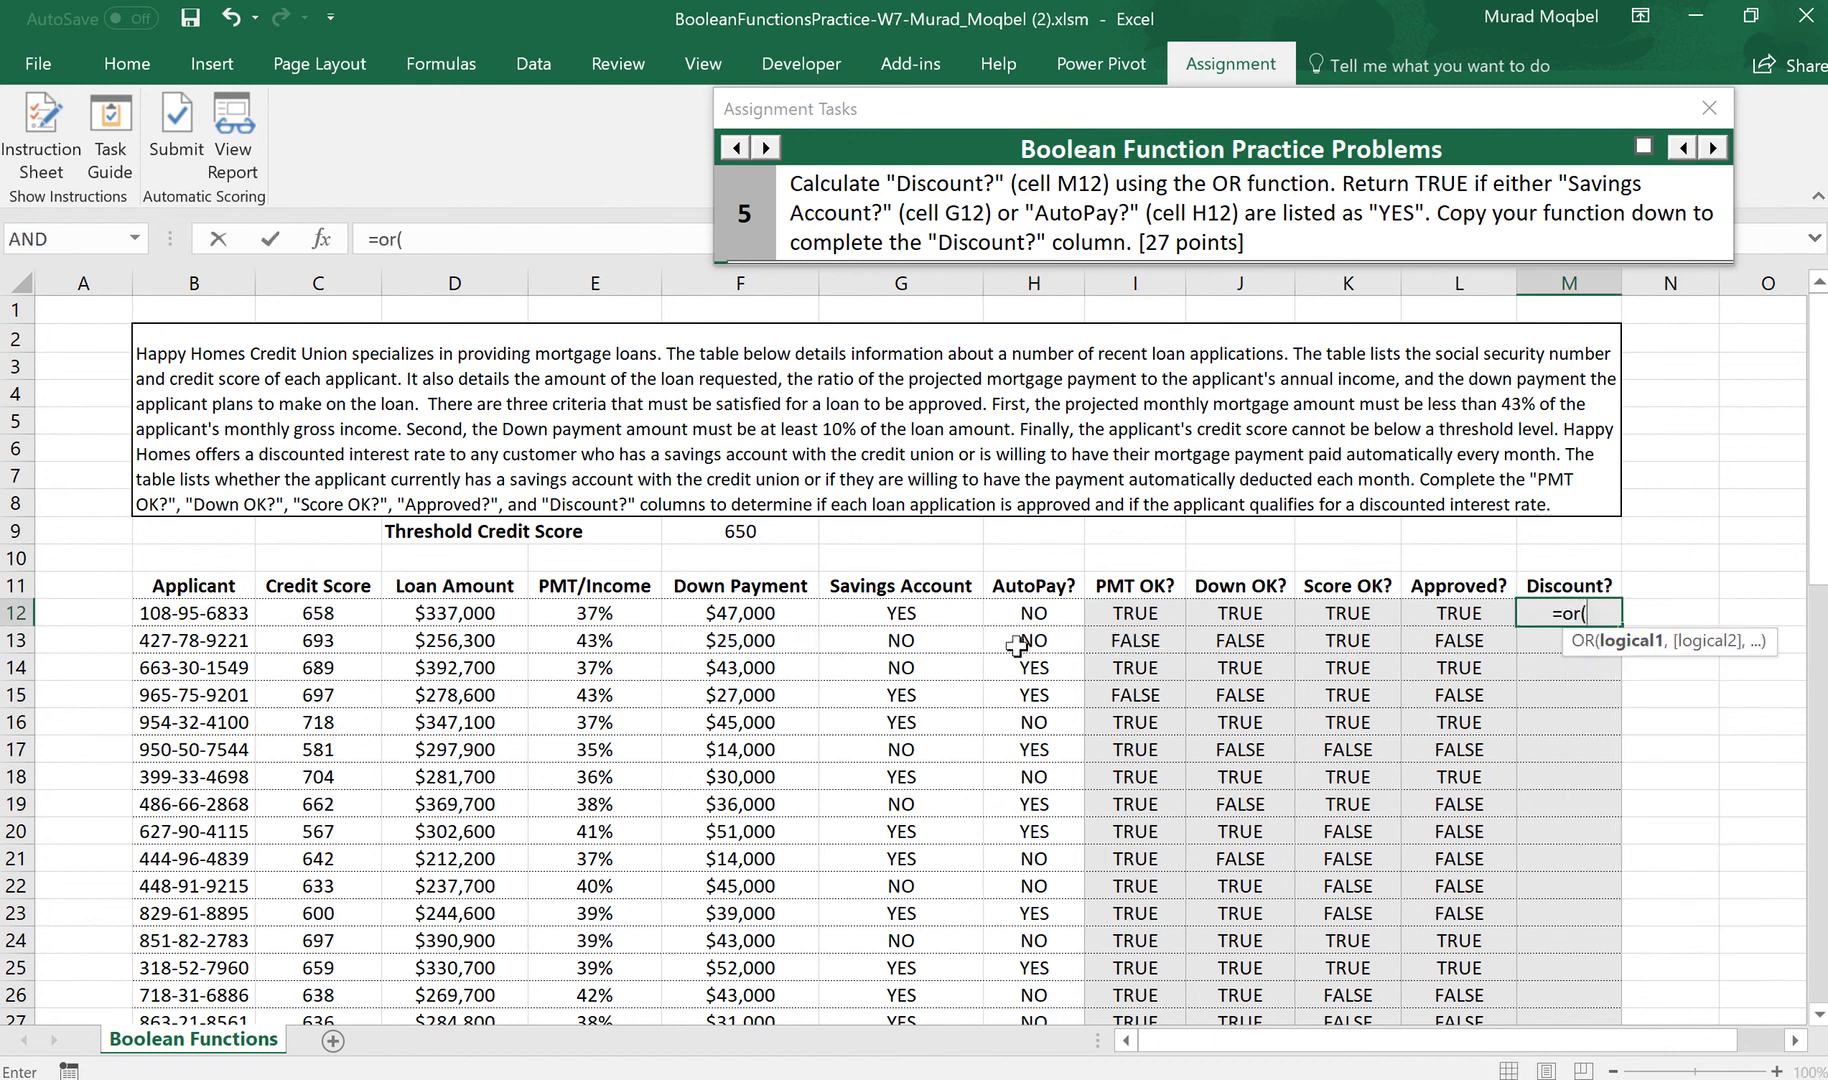
click(933, 612)
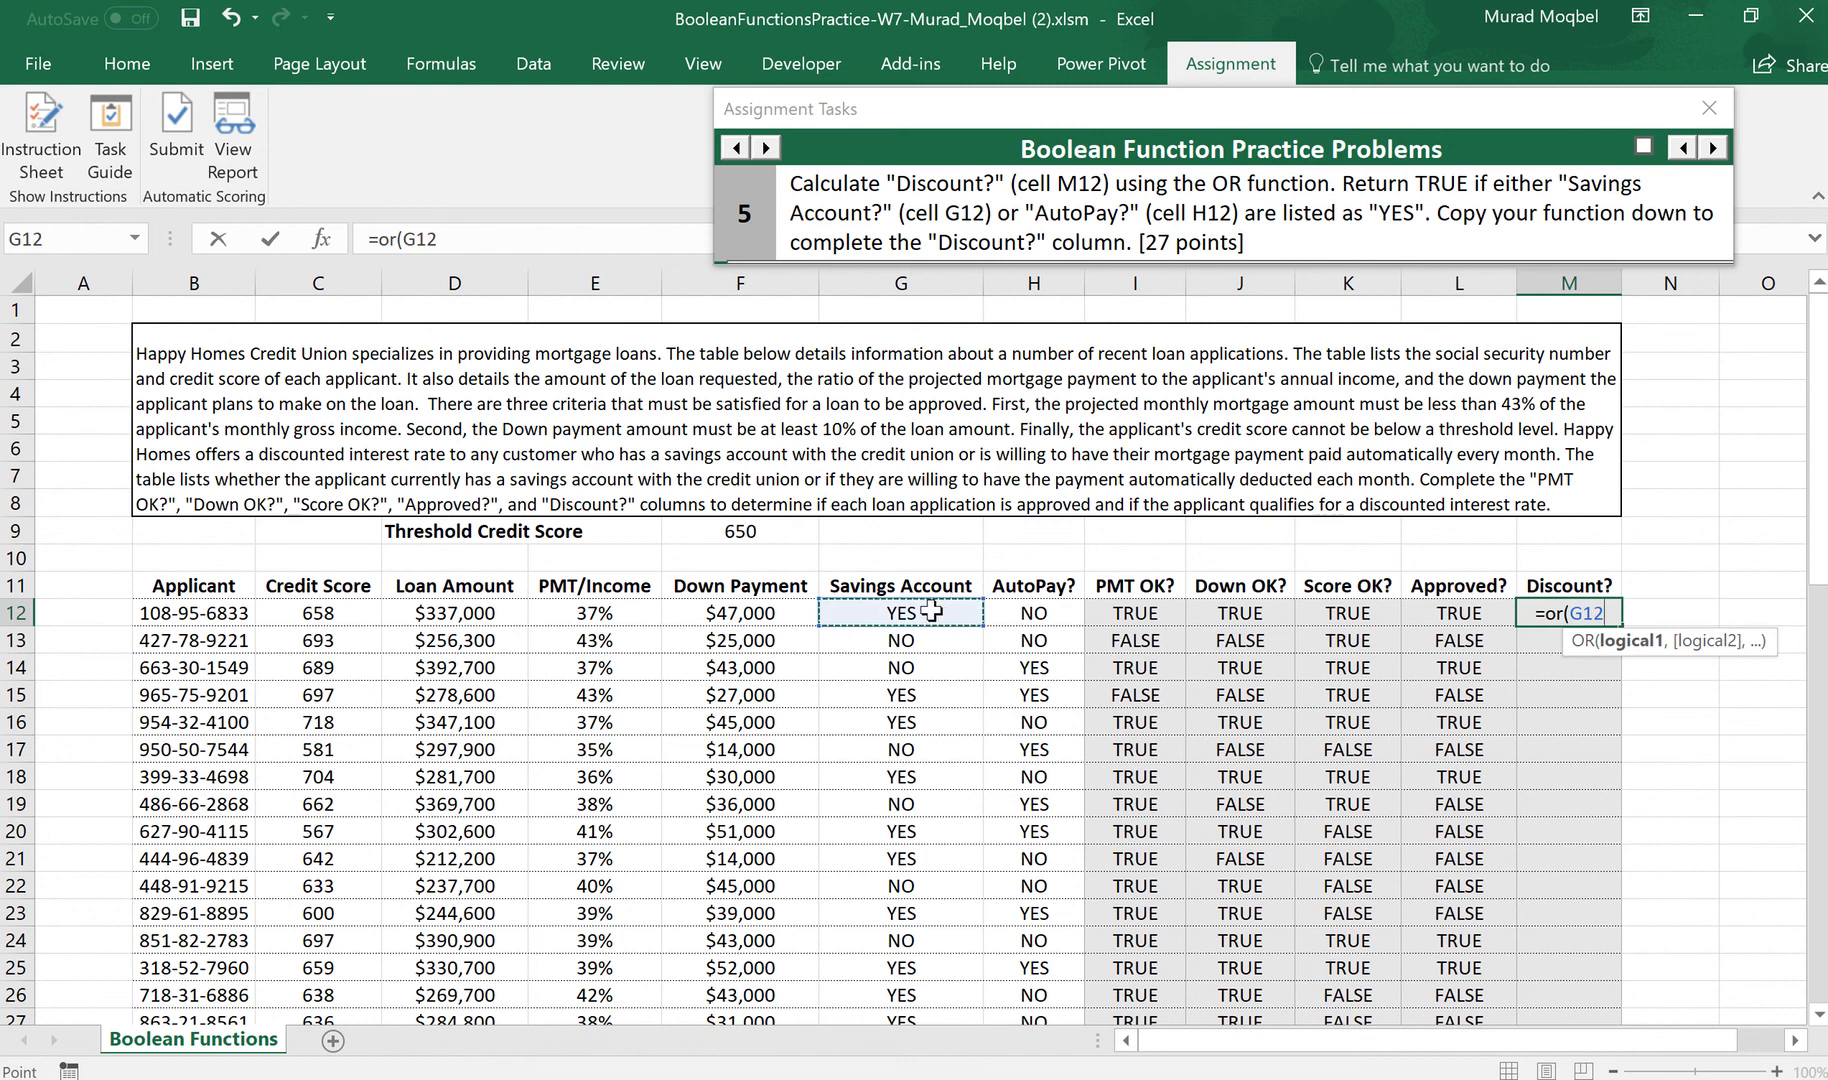
text(=)
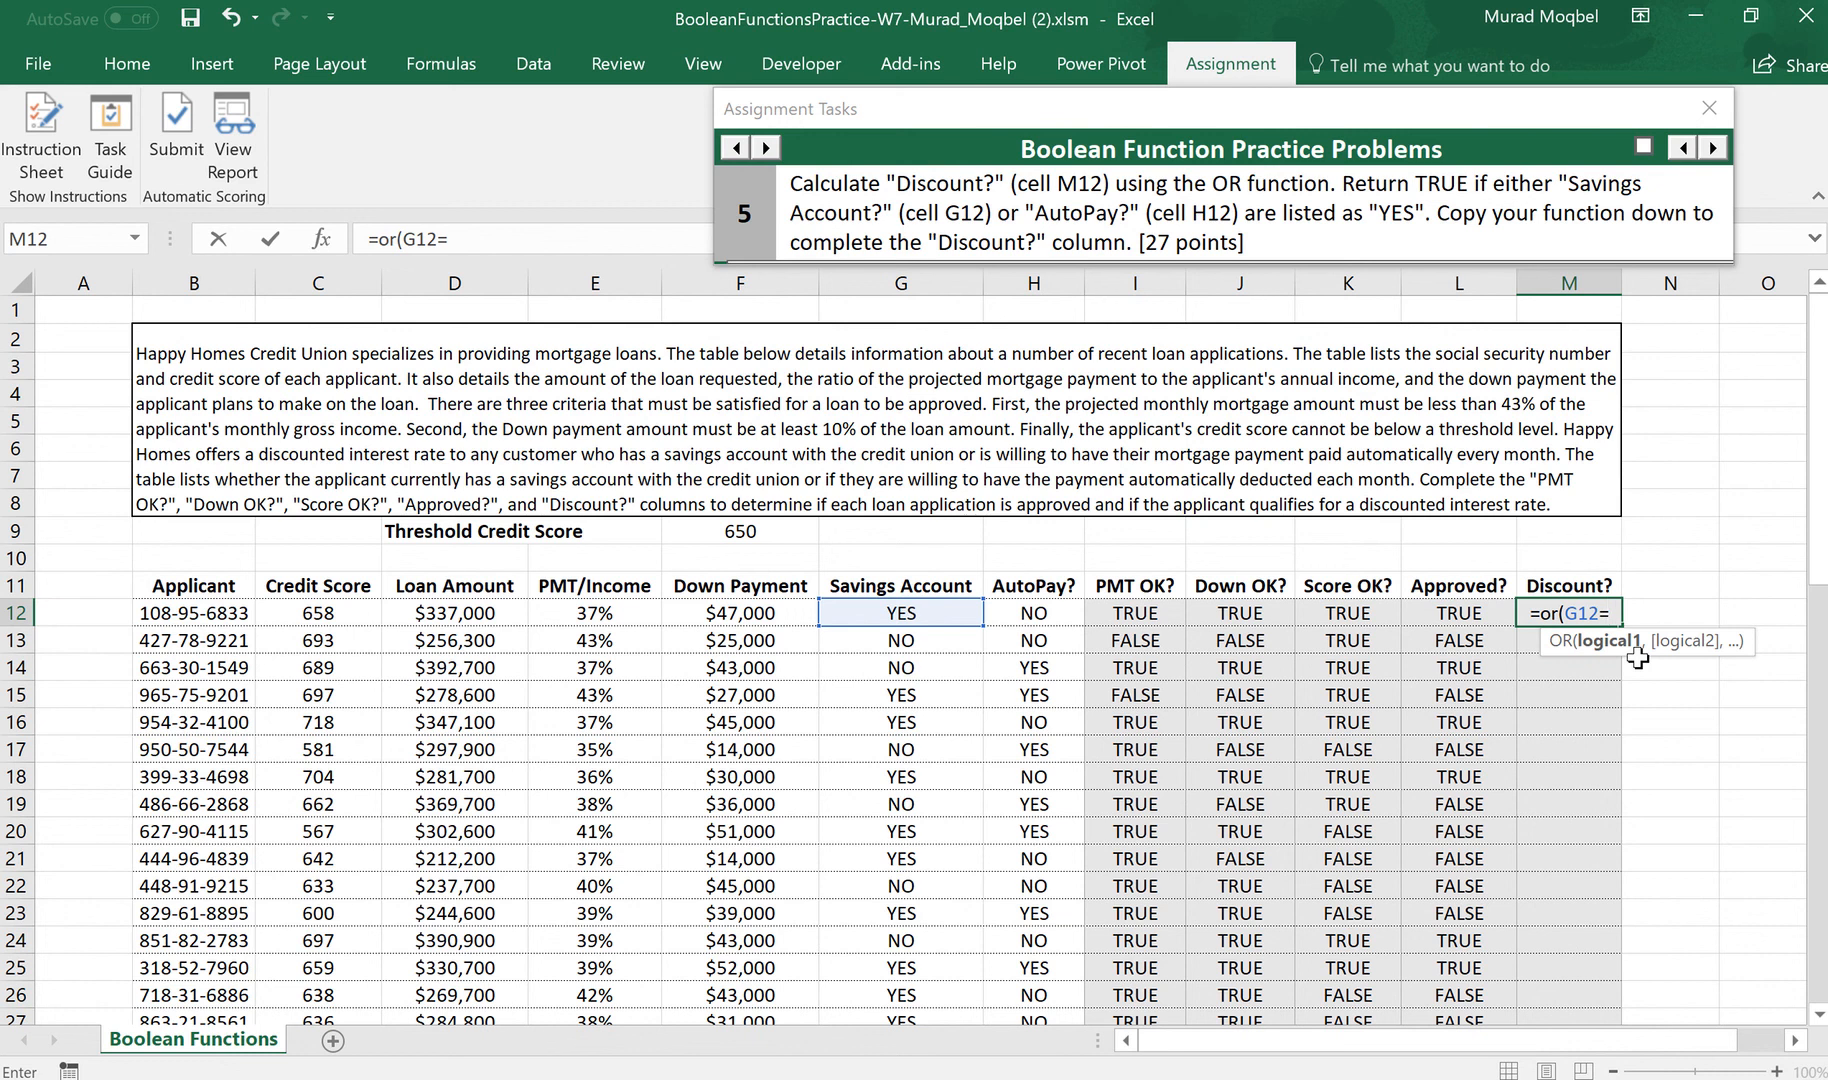
text("Yes)
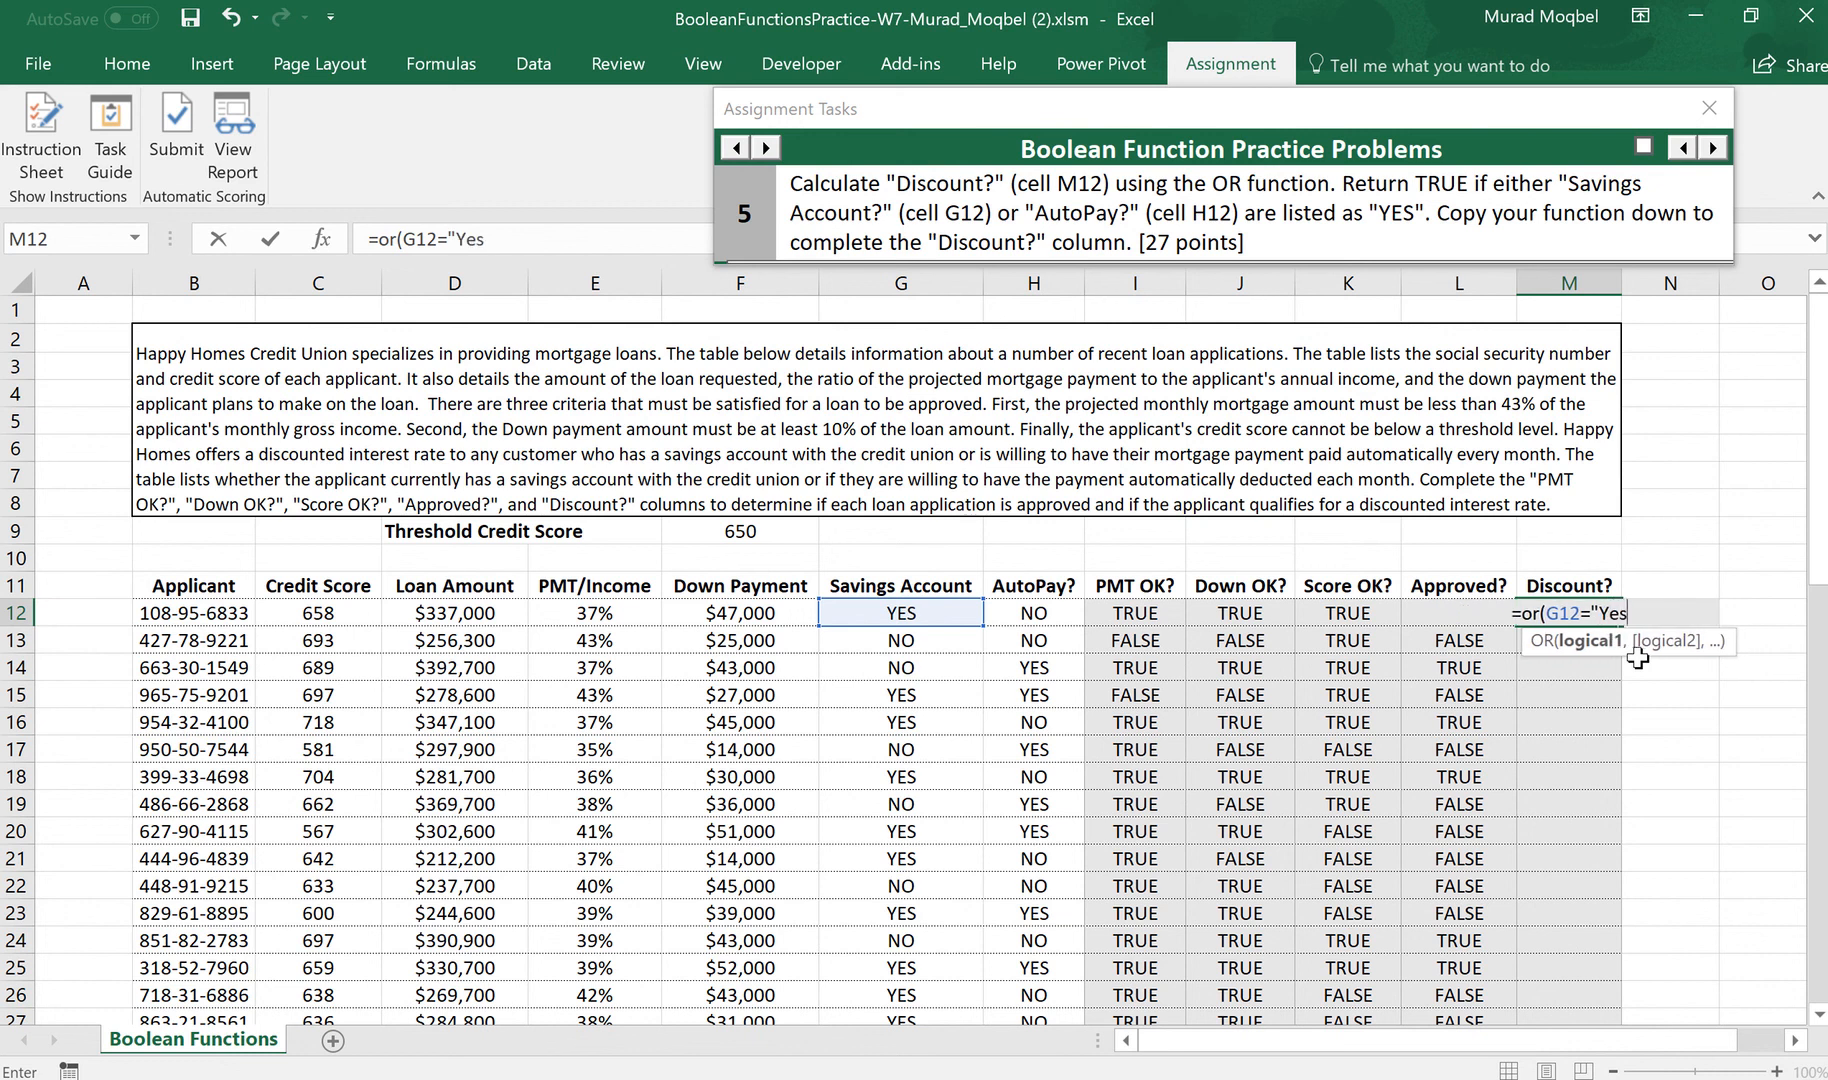
text(")
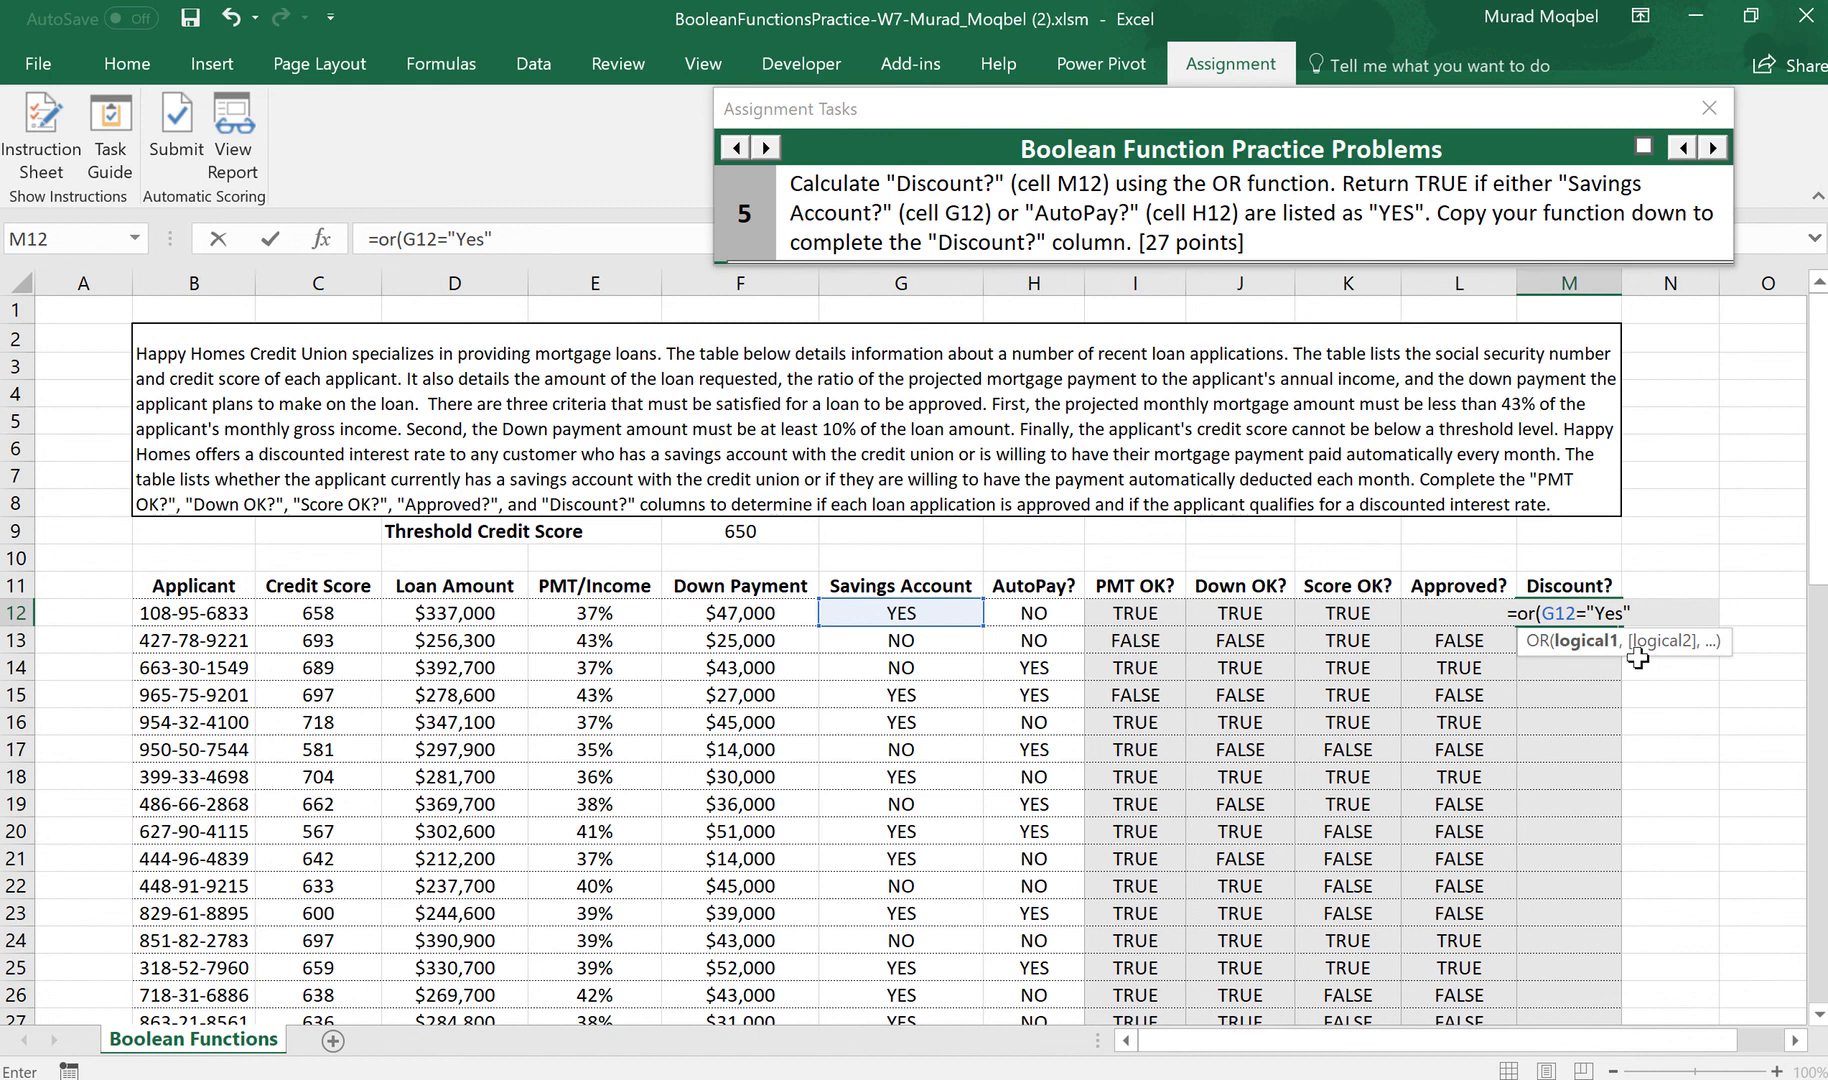
text(,)
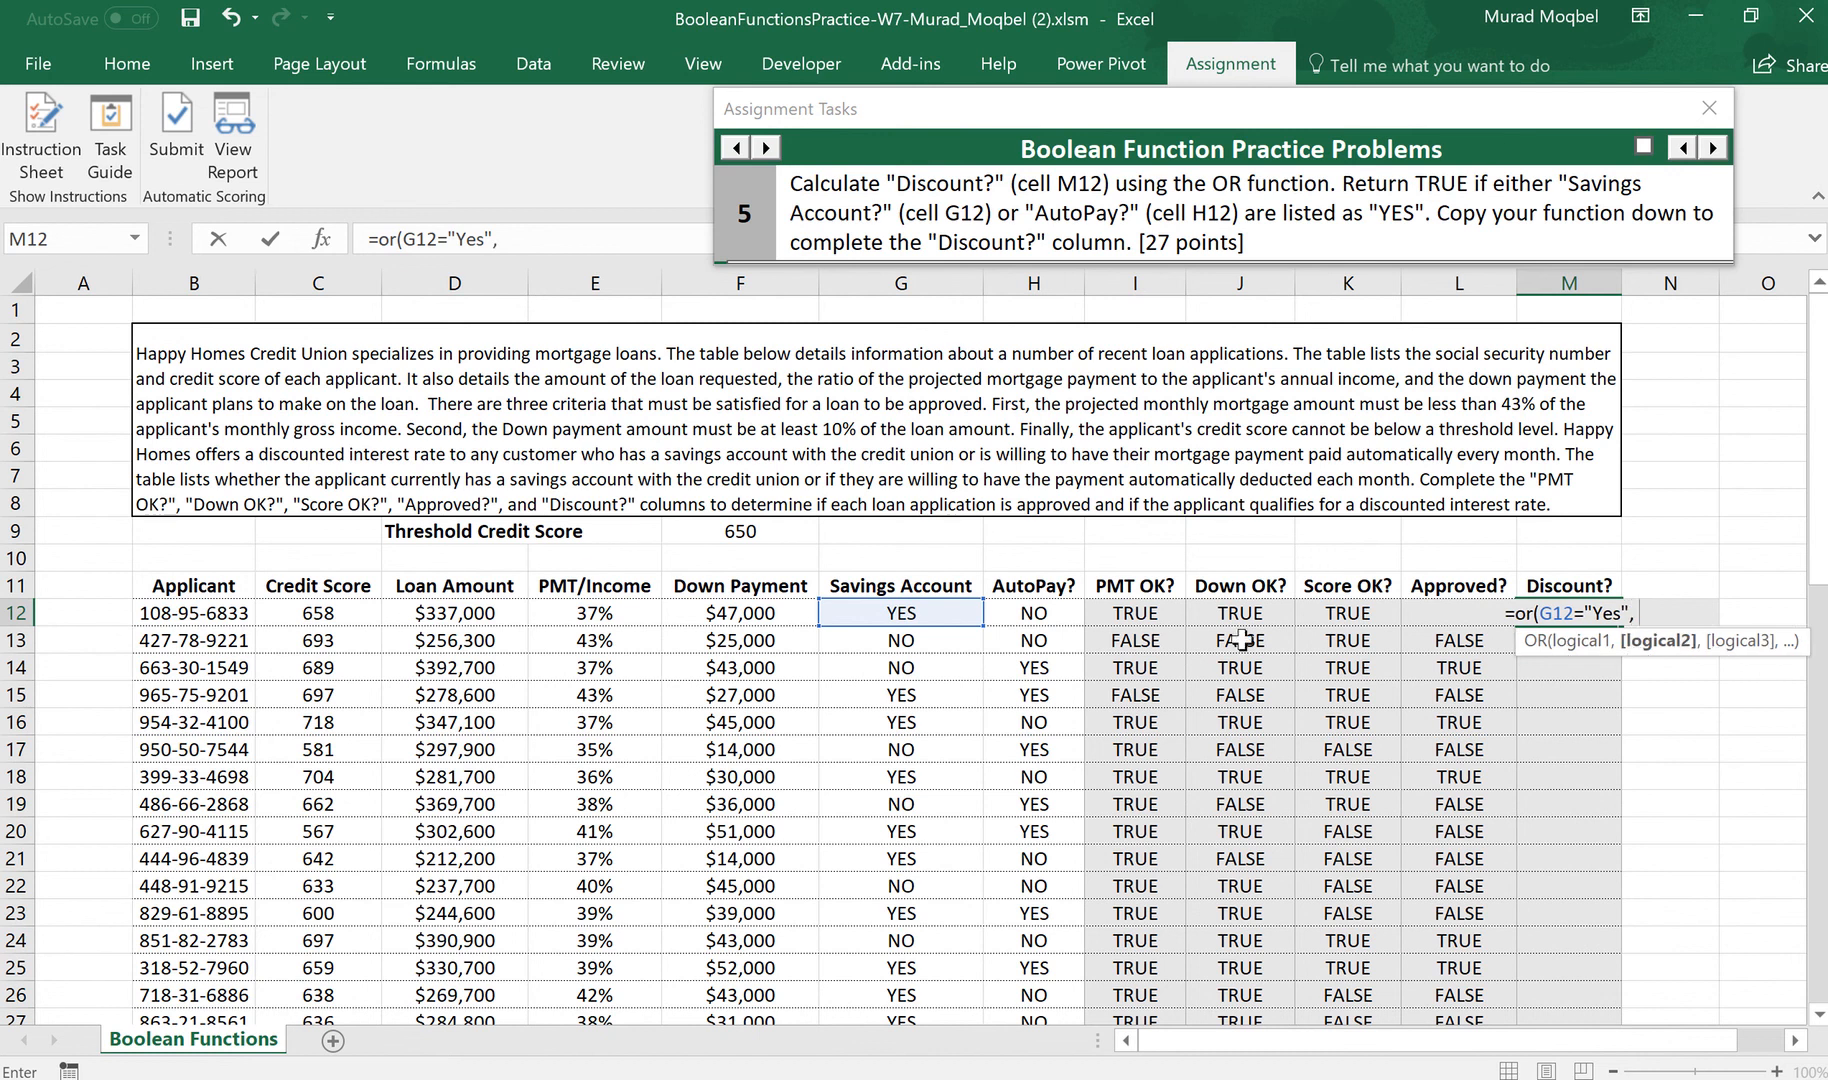
click(1040, 614)
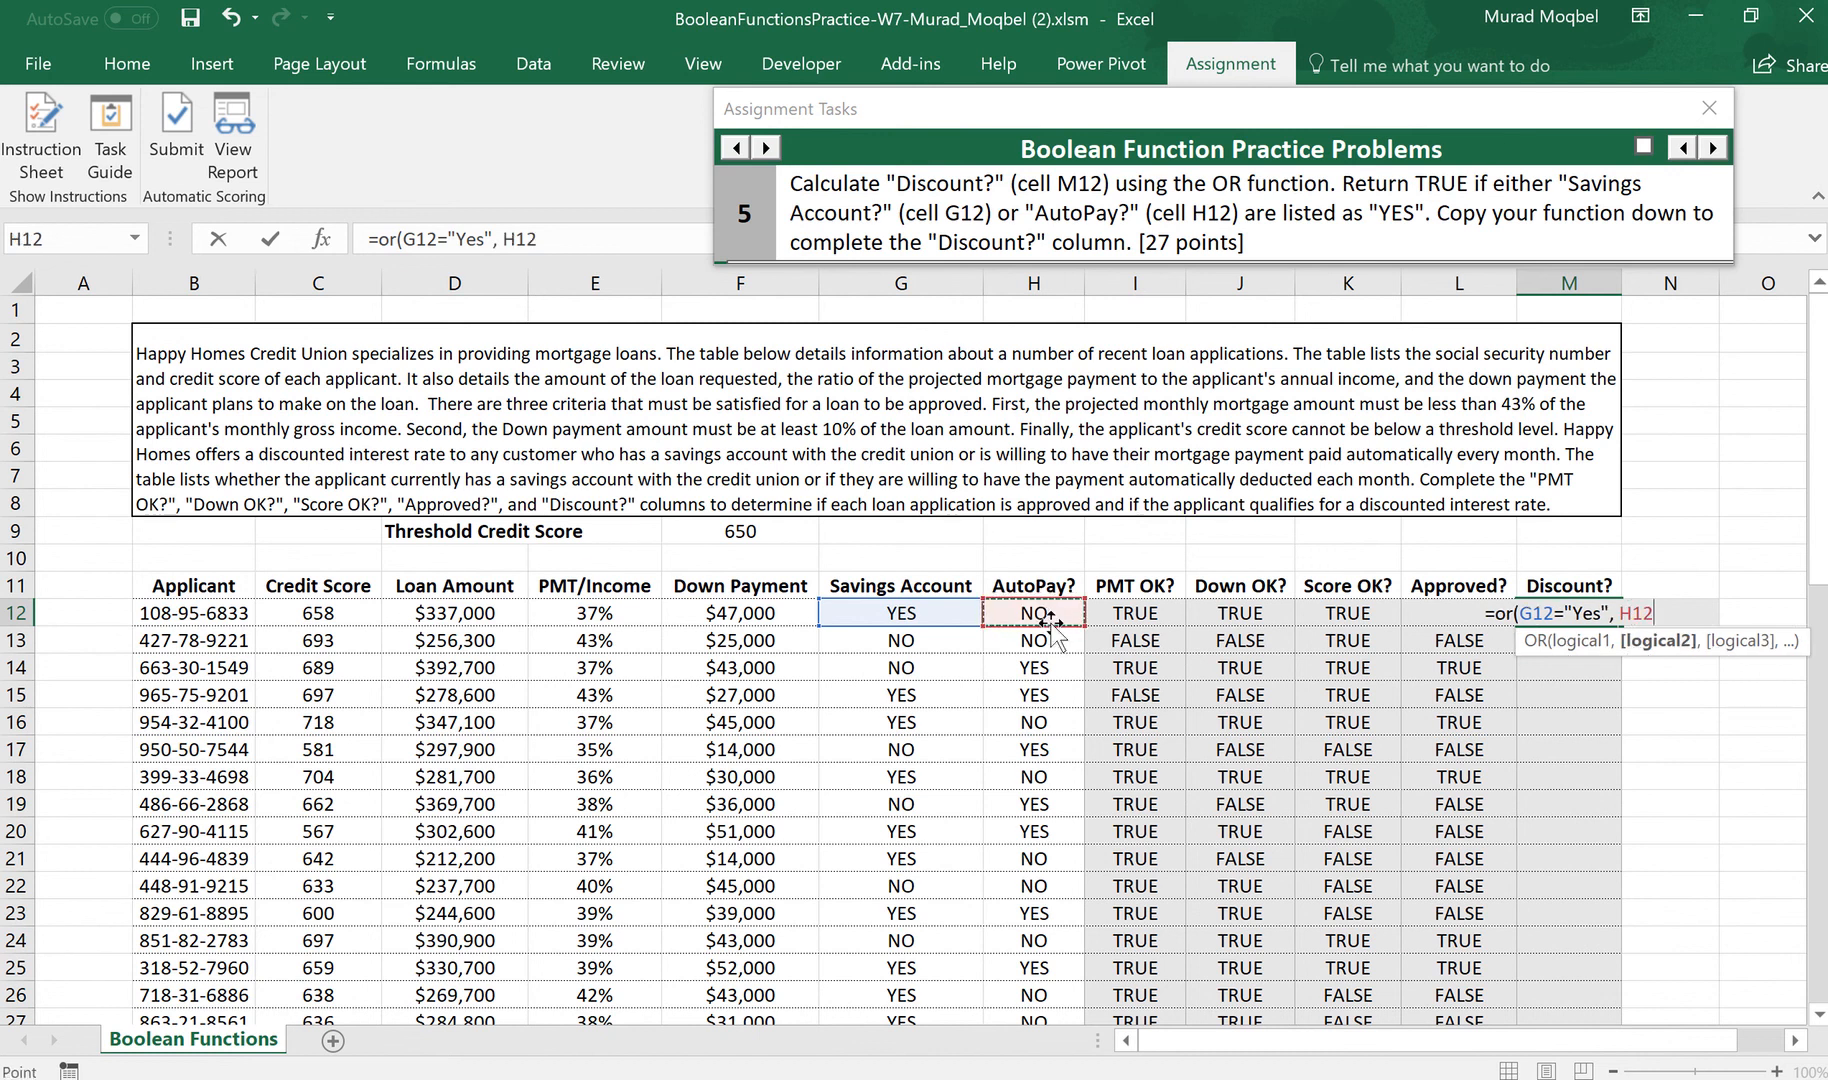
text(=")
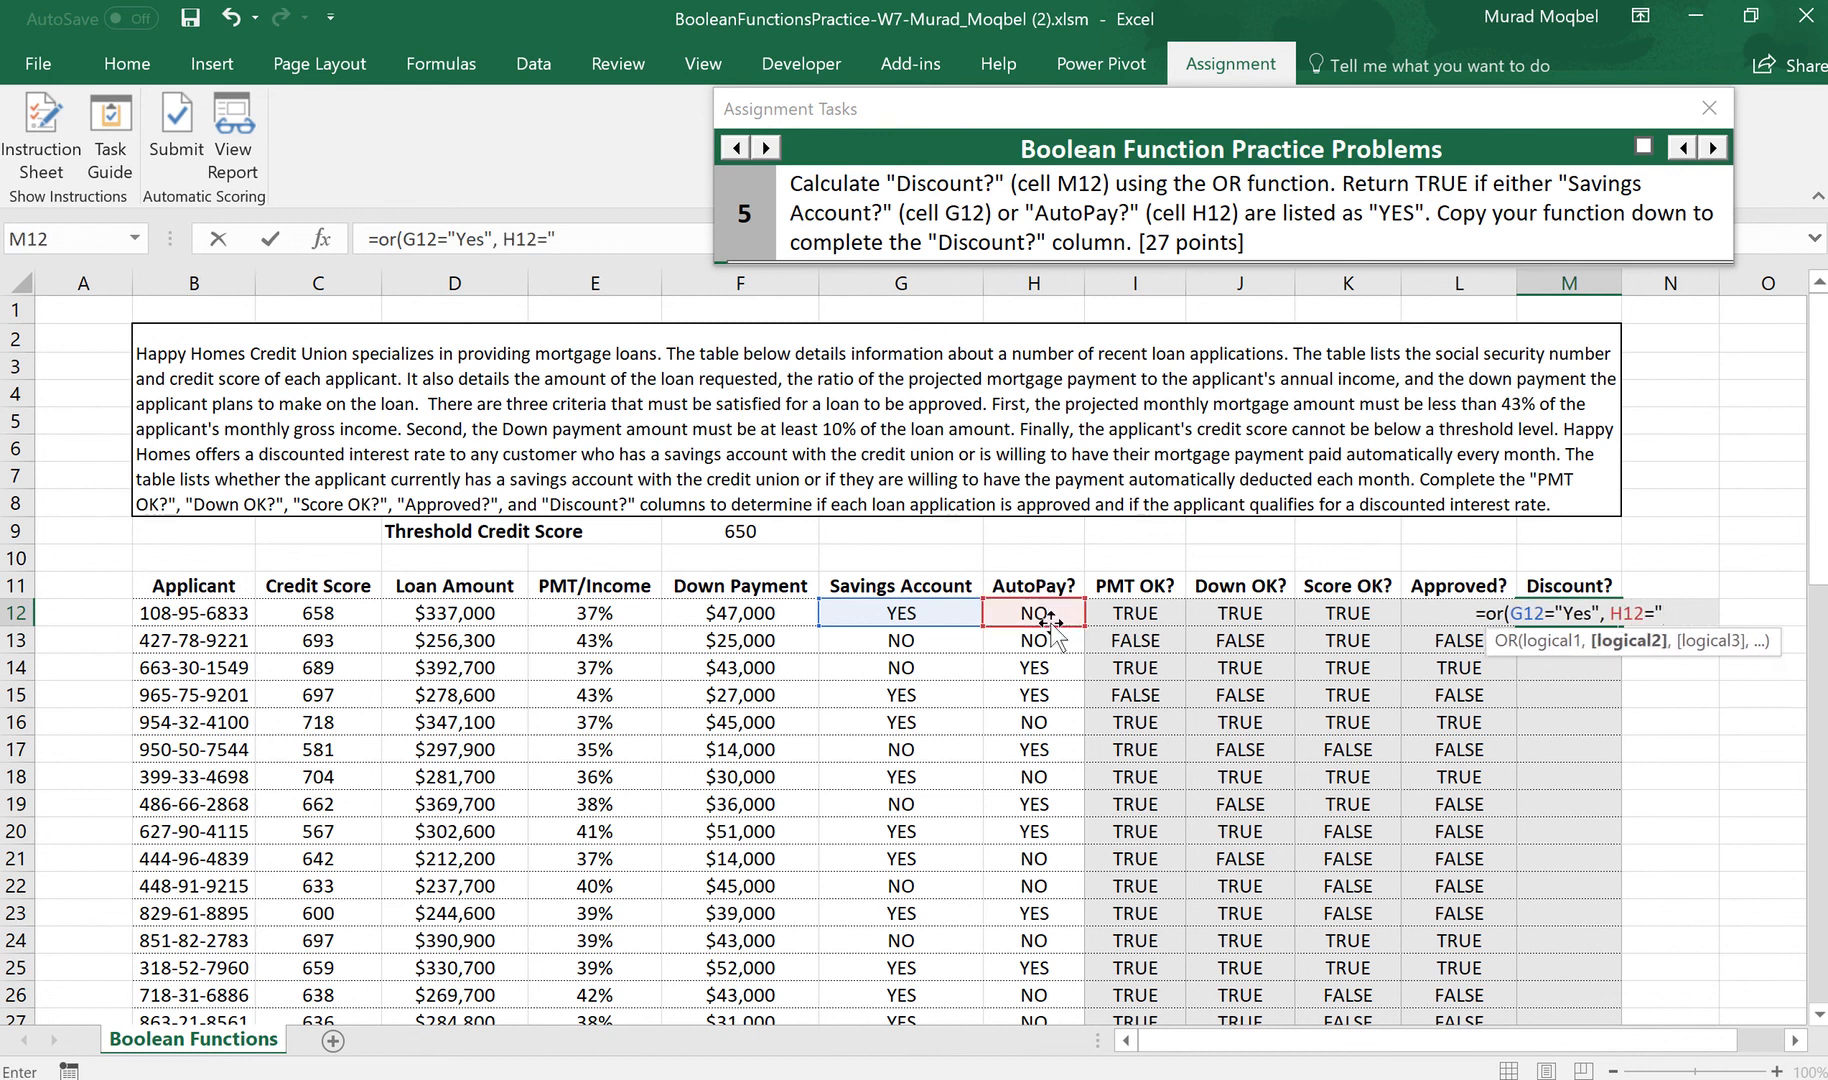
text(Yes)
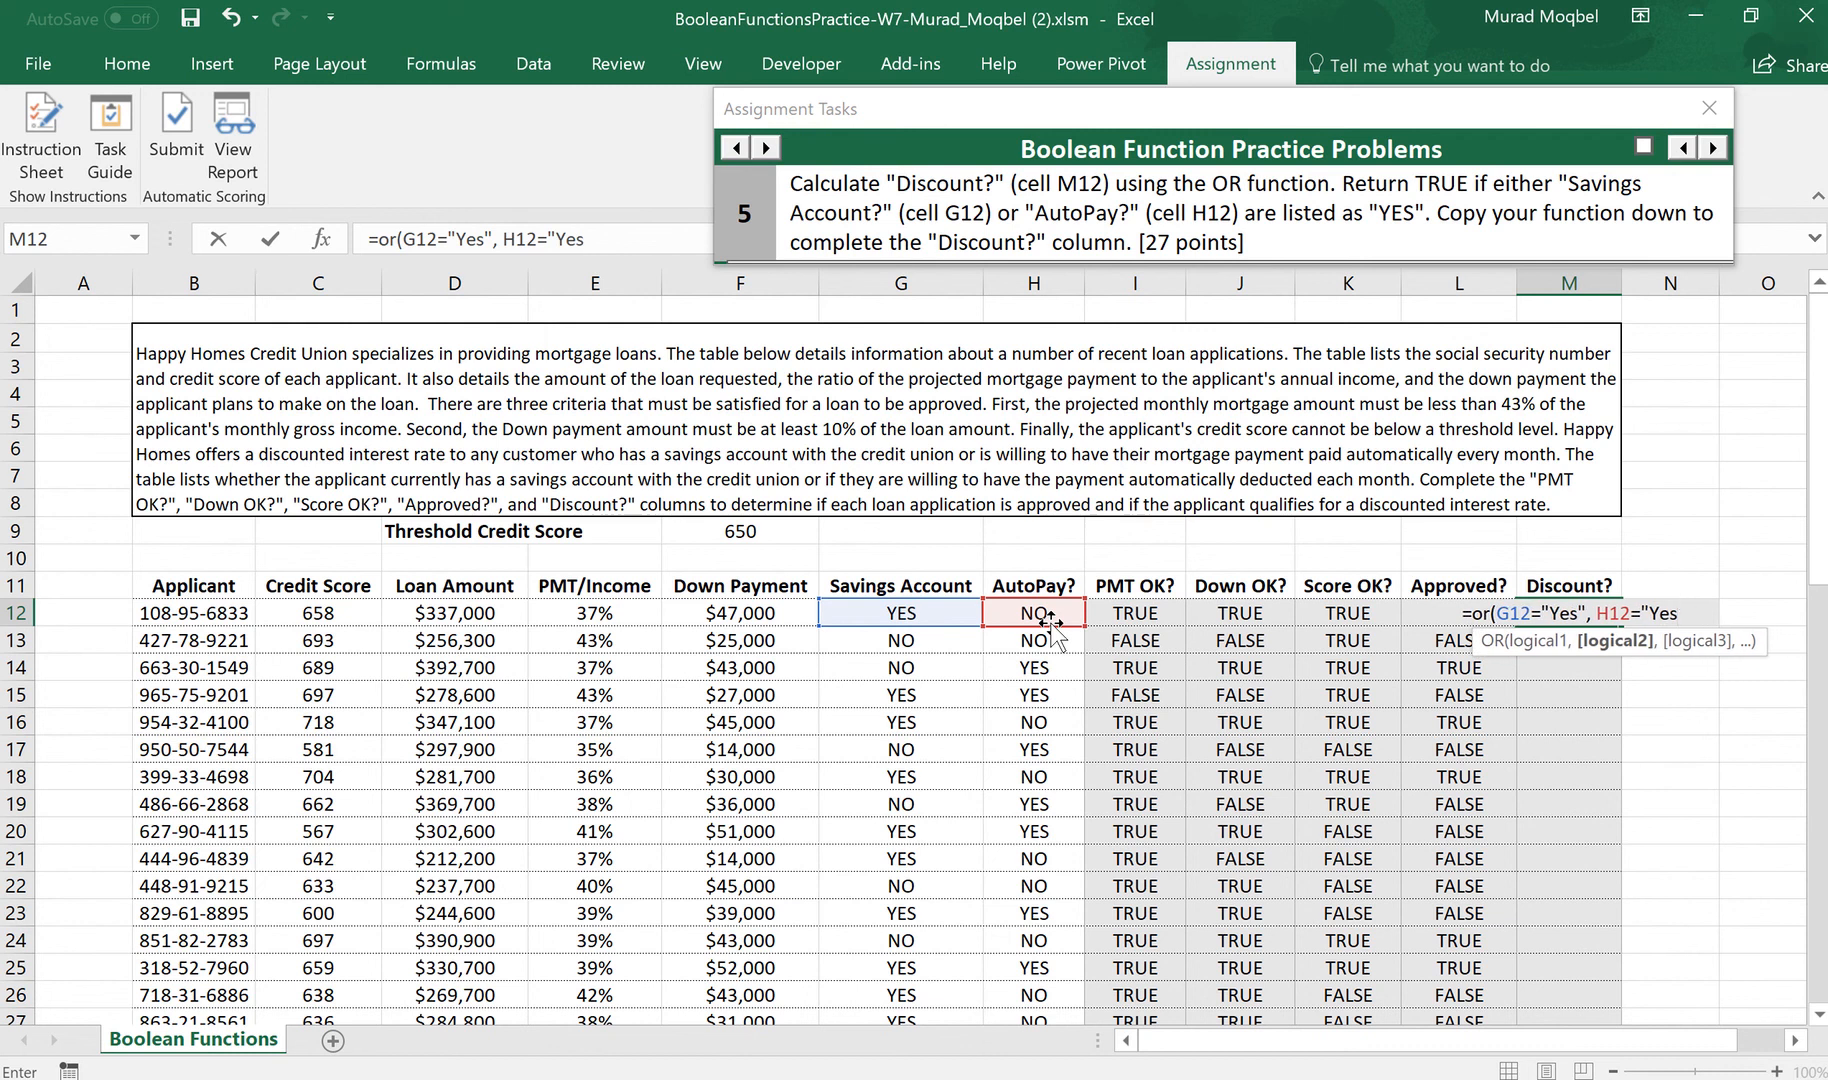
text("))
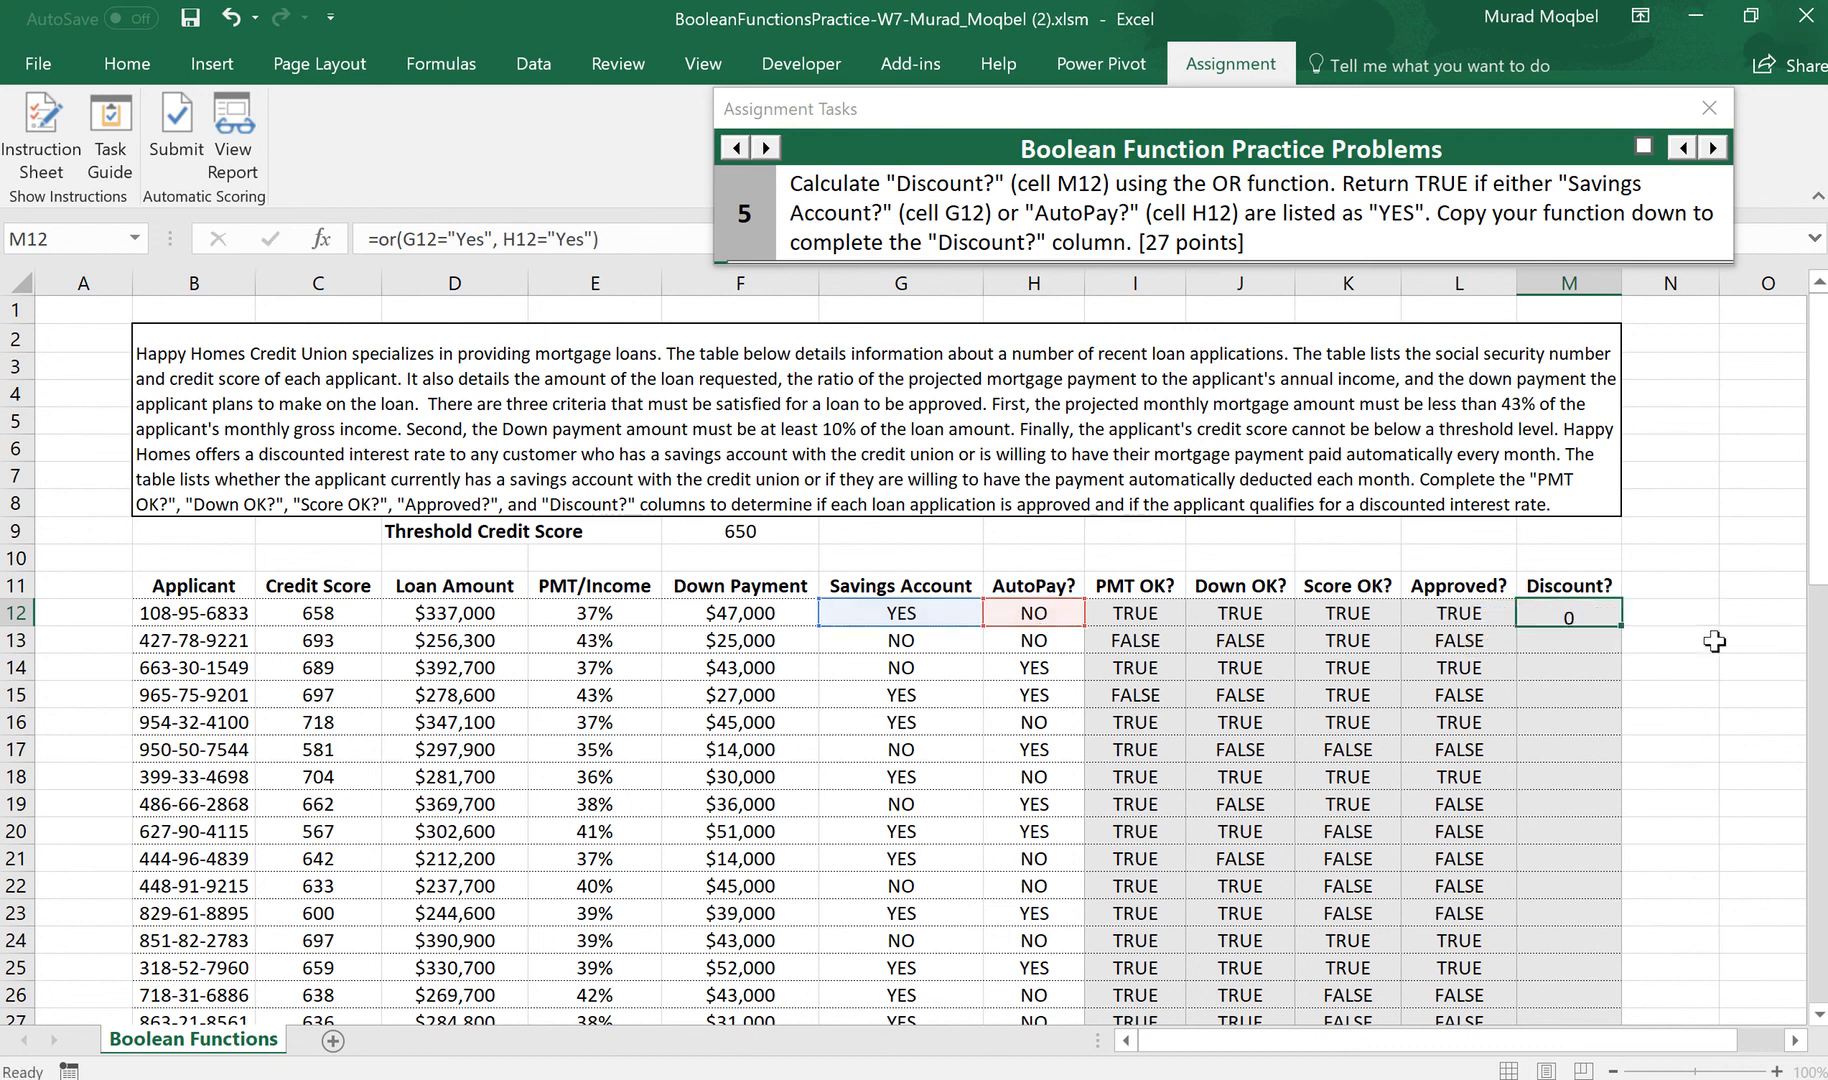
key(Return)
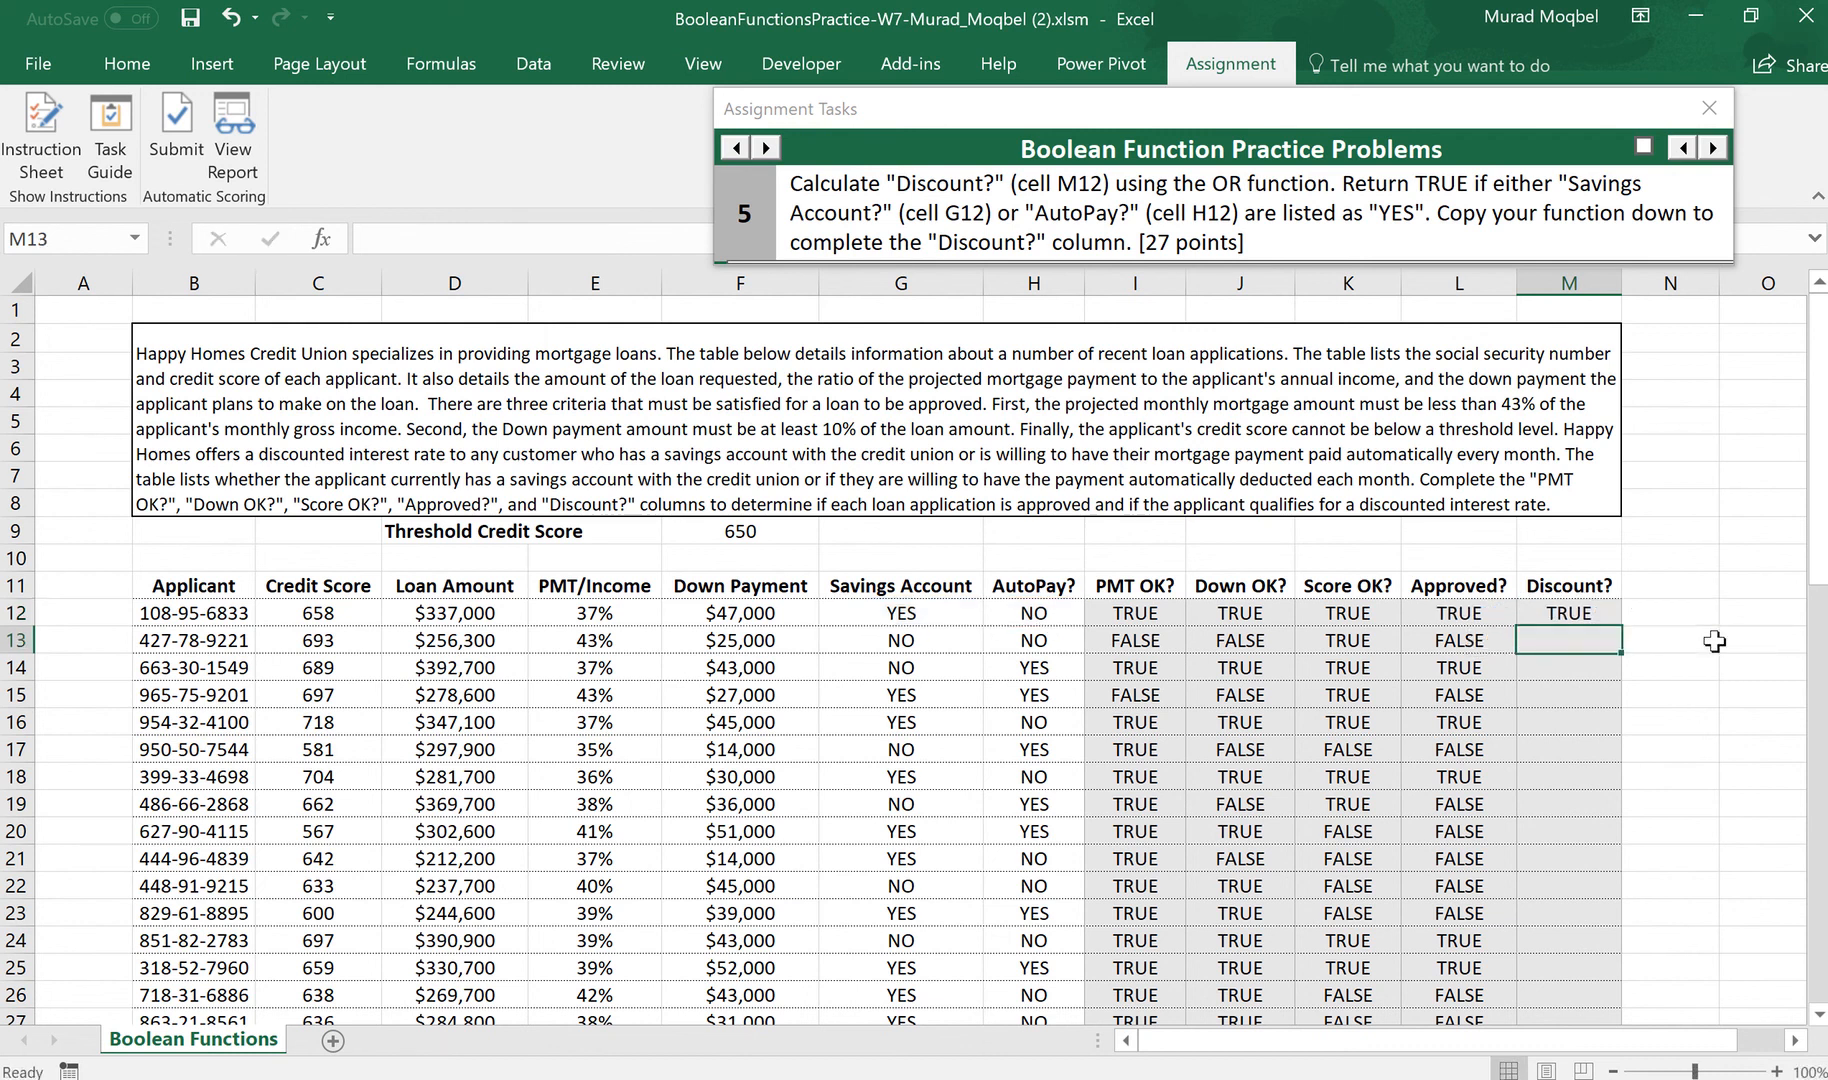
Recheck the G12 and H12 entries against the result in M12, and copy the OR formula down the Discount? column
click(1608, 615)
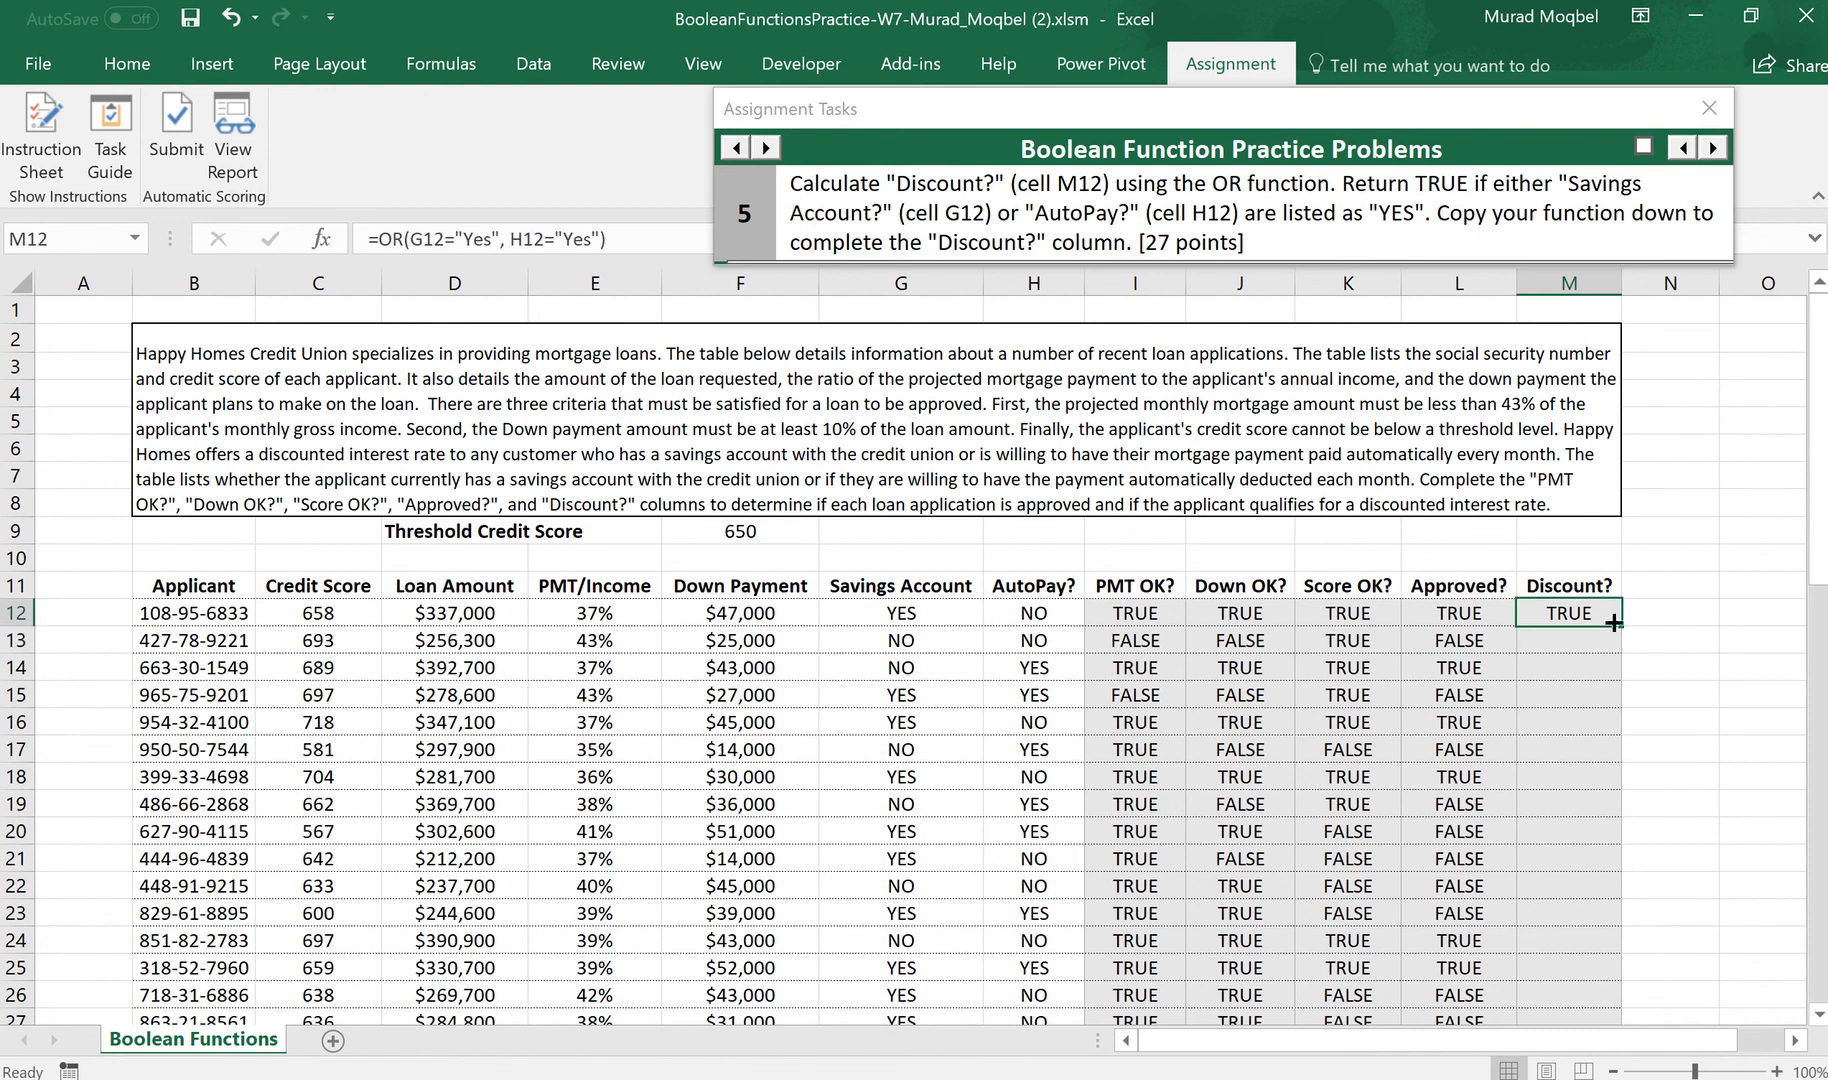
click(910, 615)
click(1024, 608)
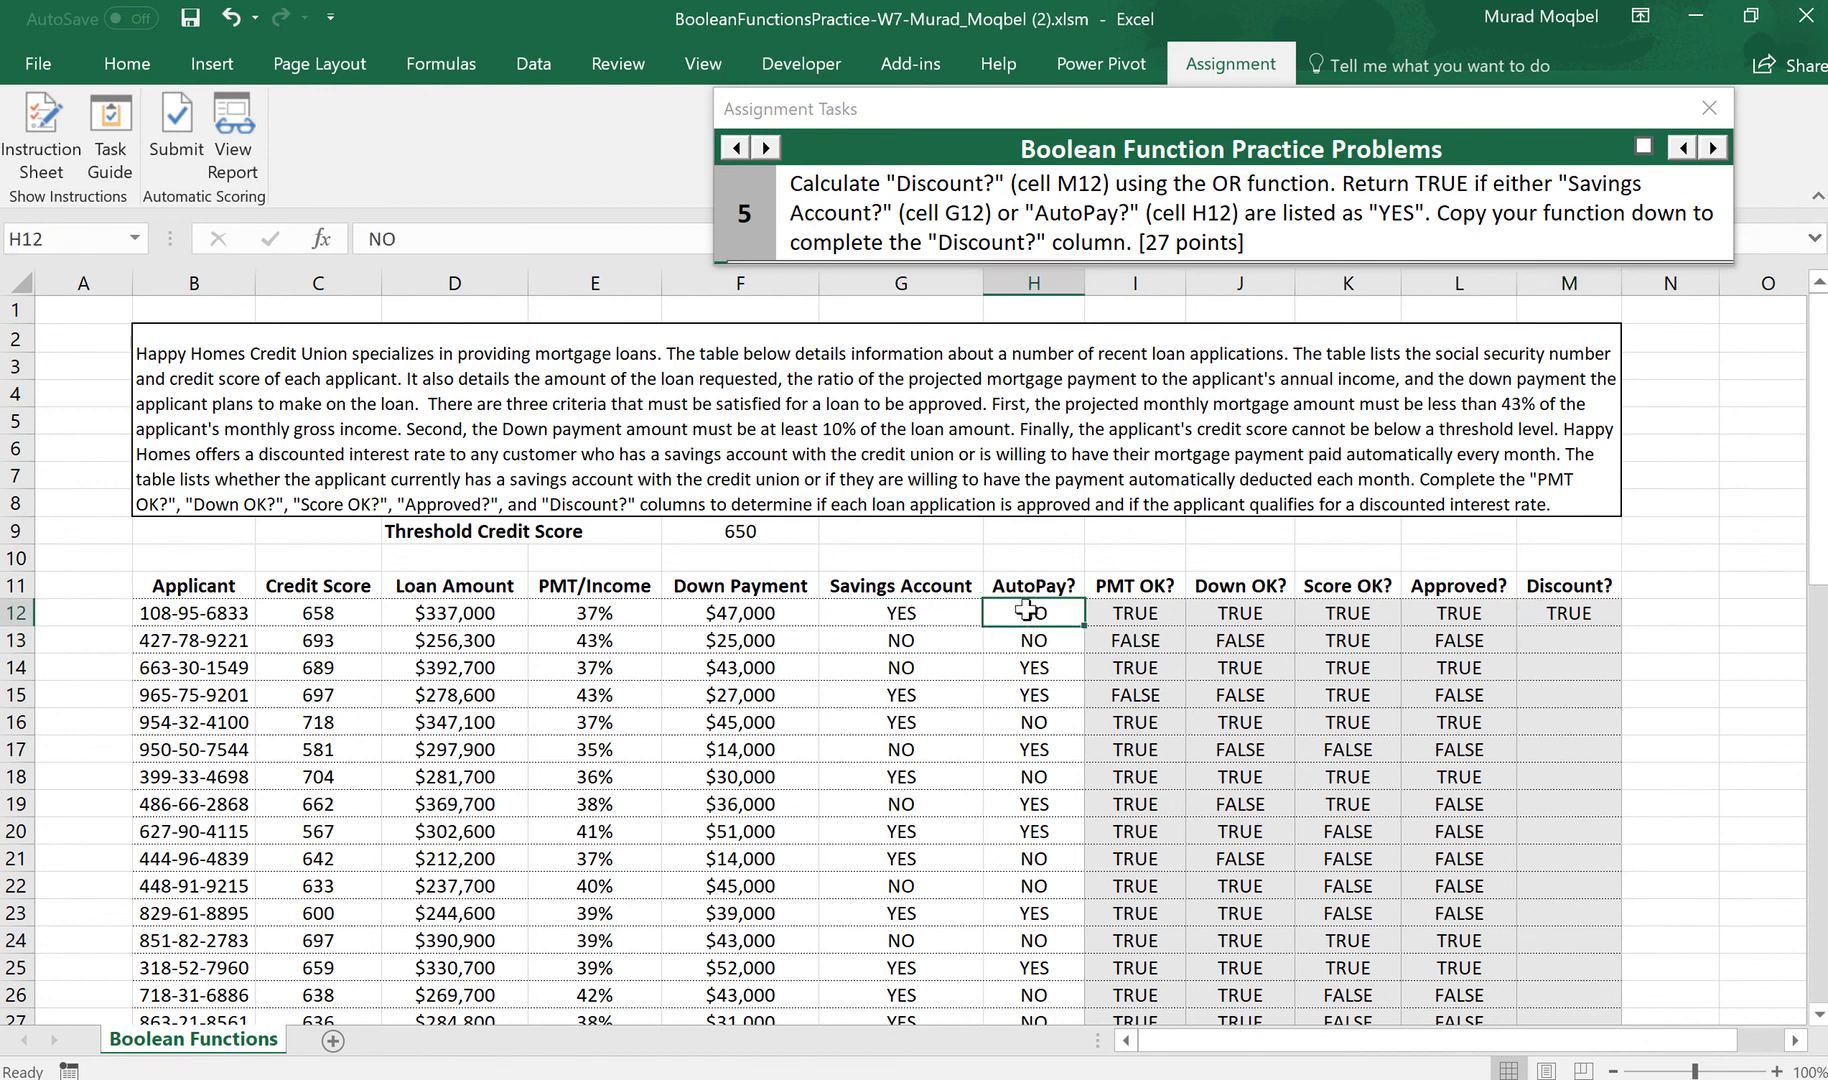
click(1568, 612)
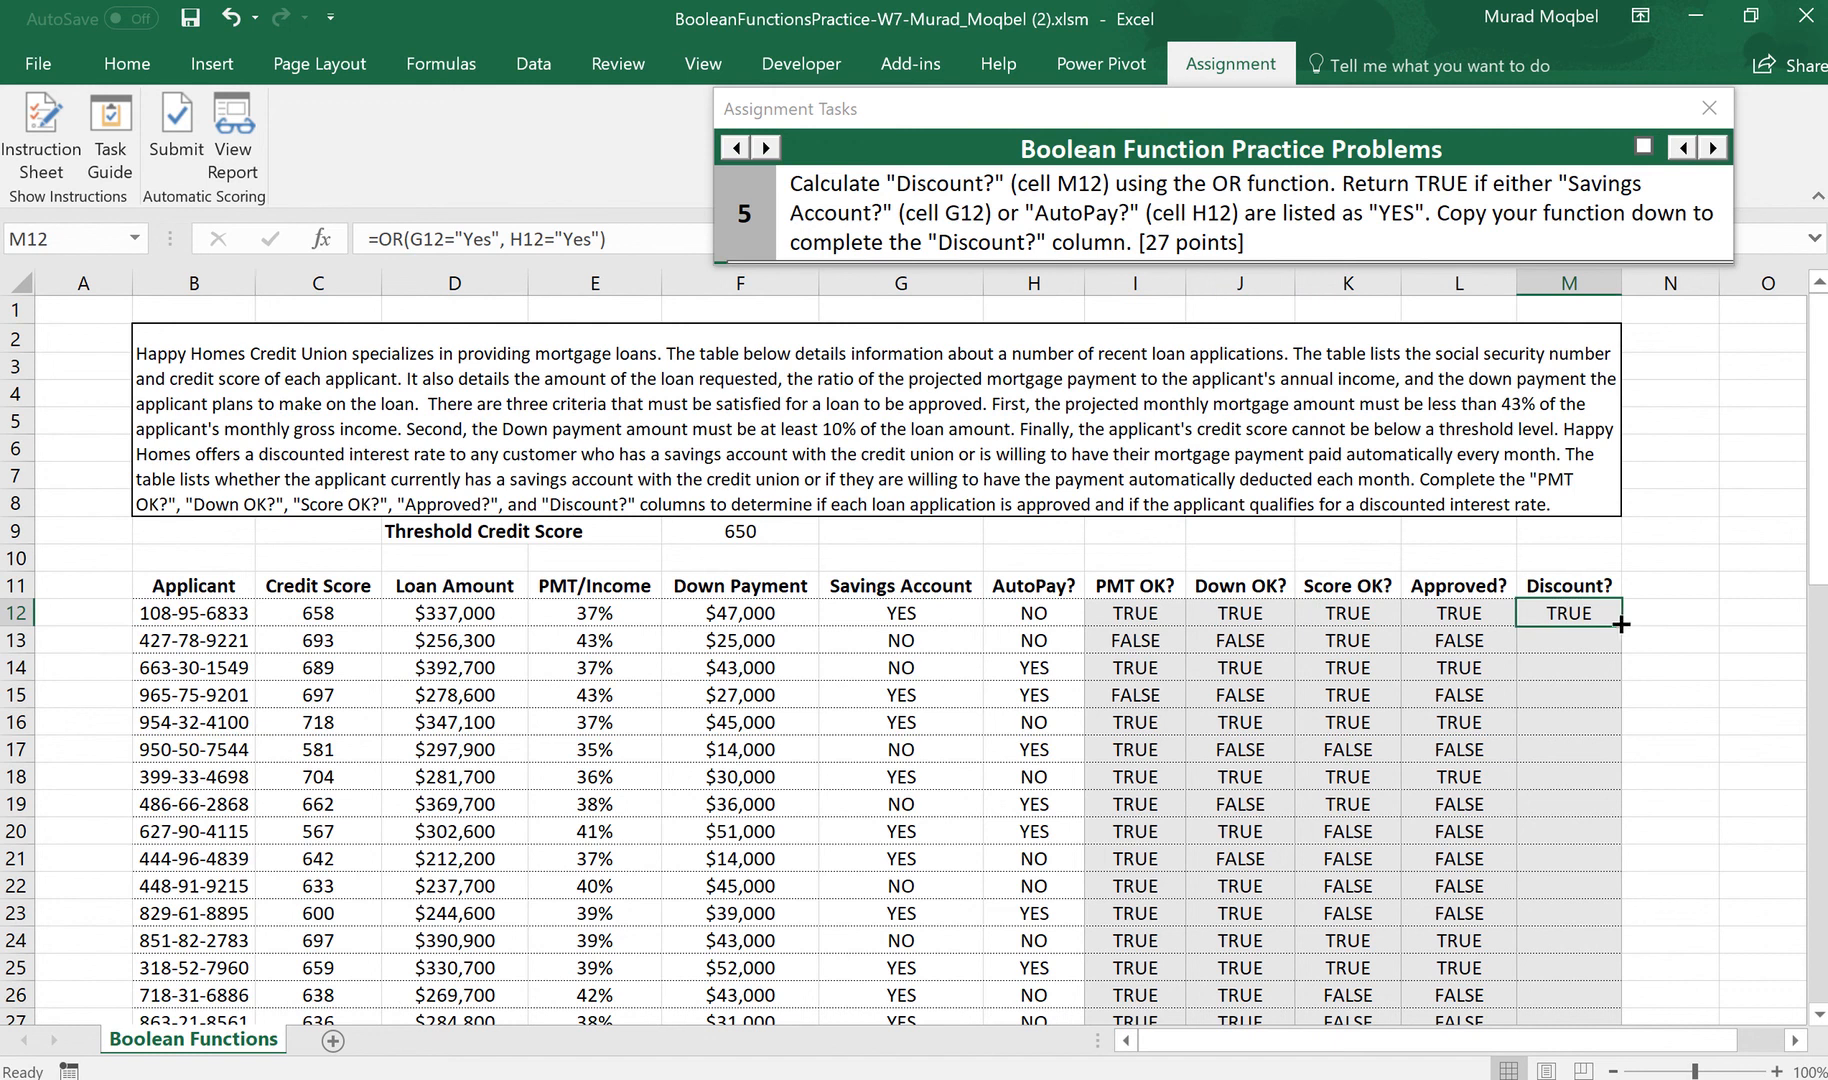
double_click(1622, 625)
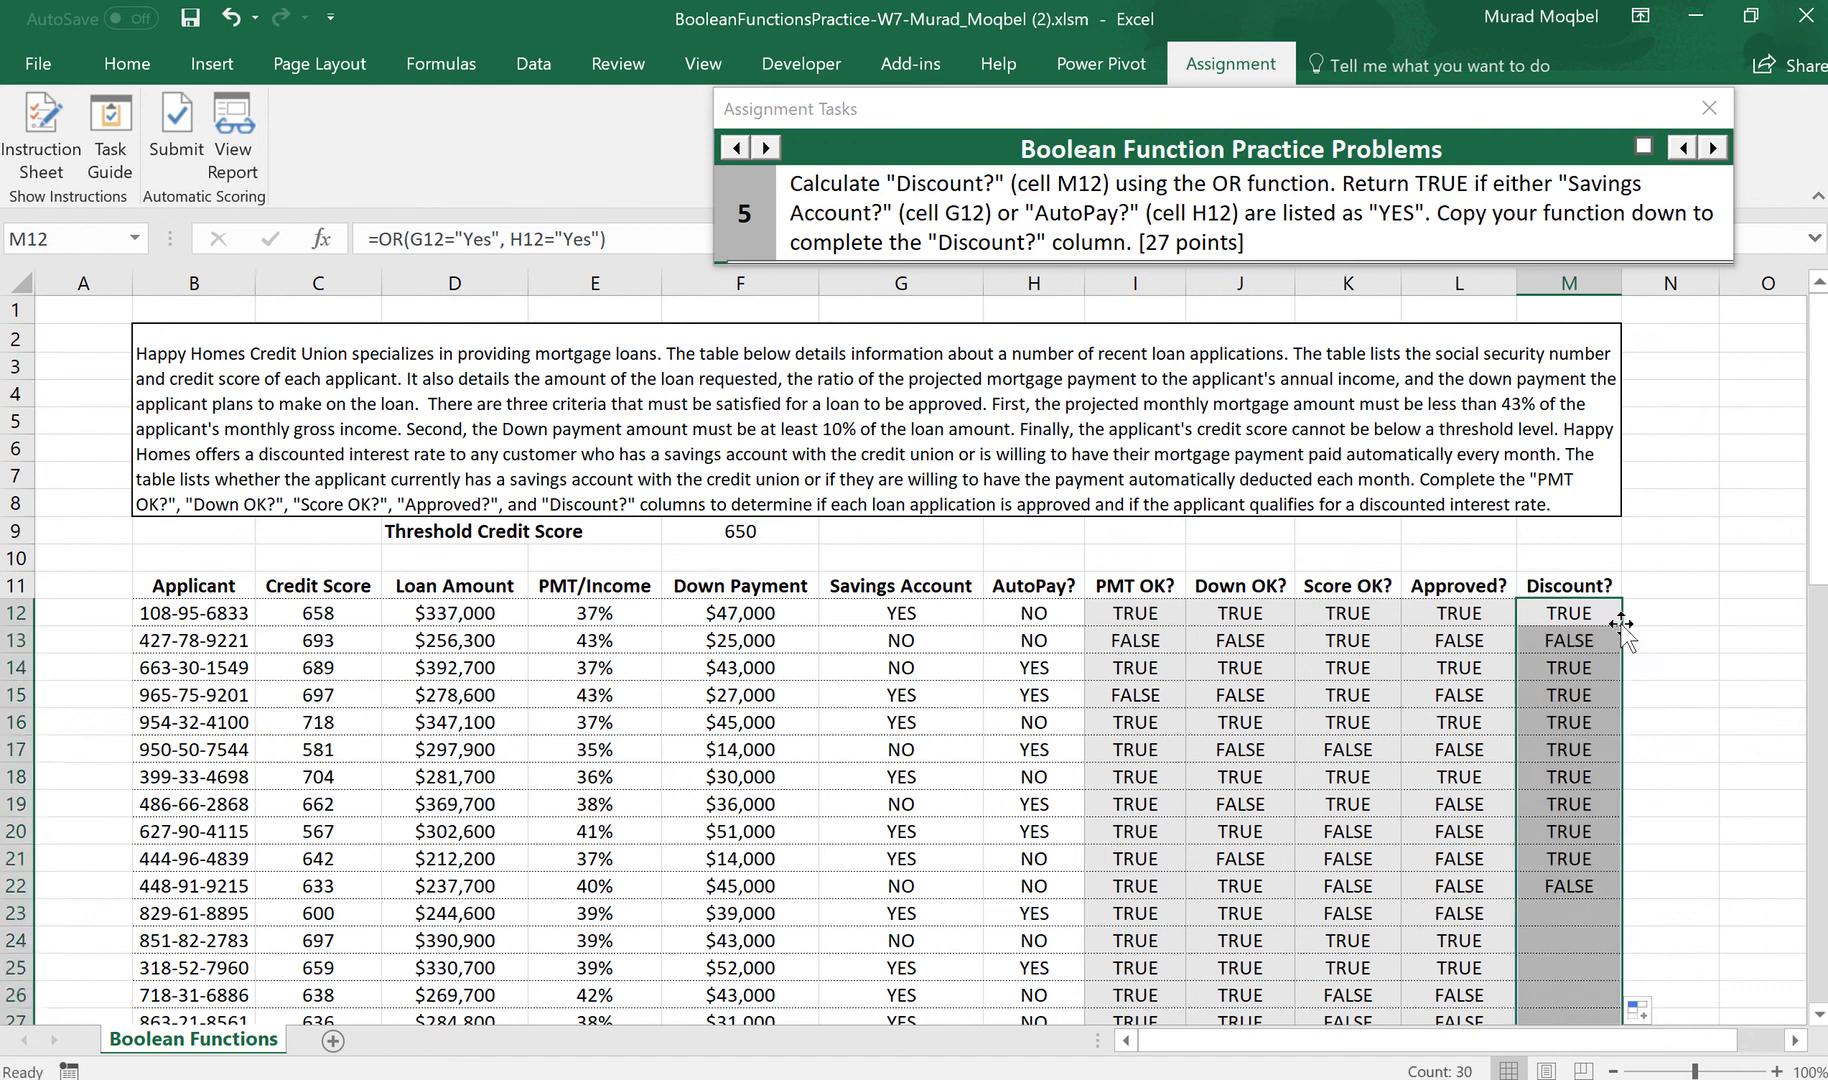
Inspect the copied OR formula in cell M13 and its references to G13 and H13
click(1532, 636)
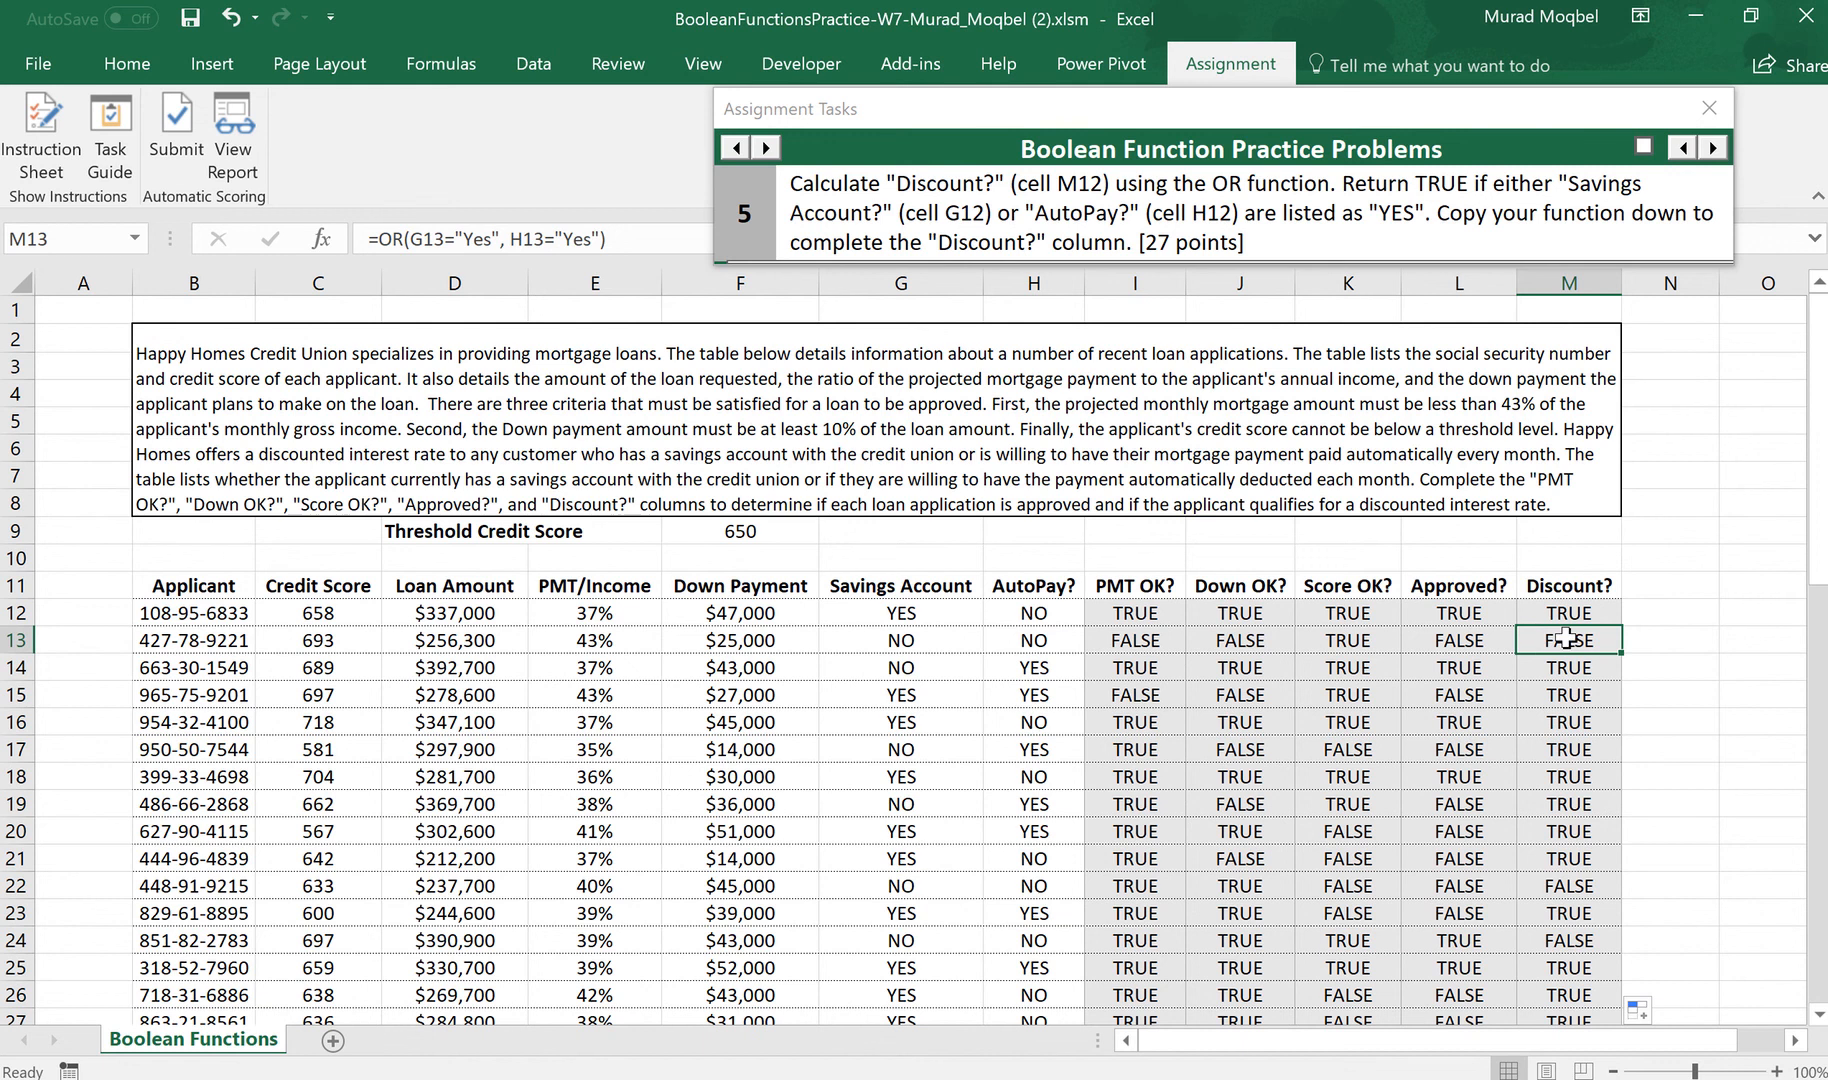
double_click(1566, 639)
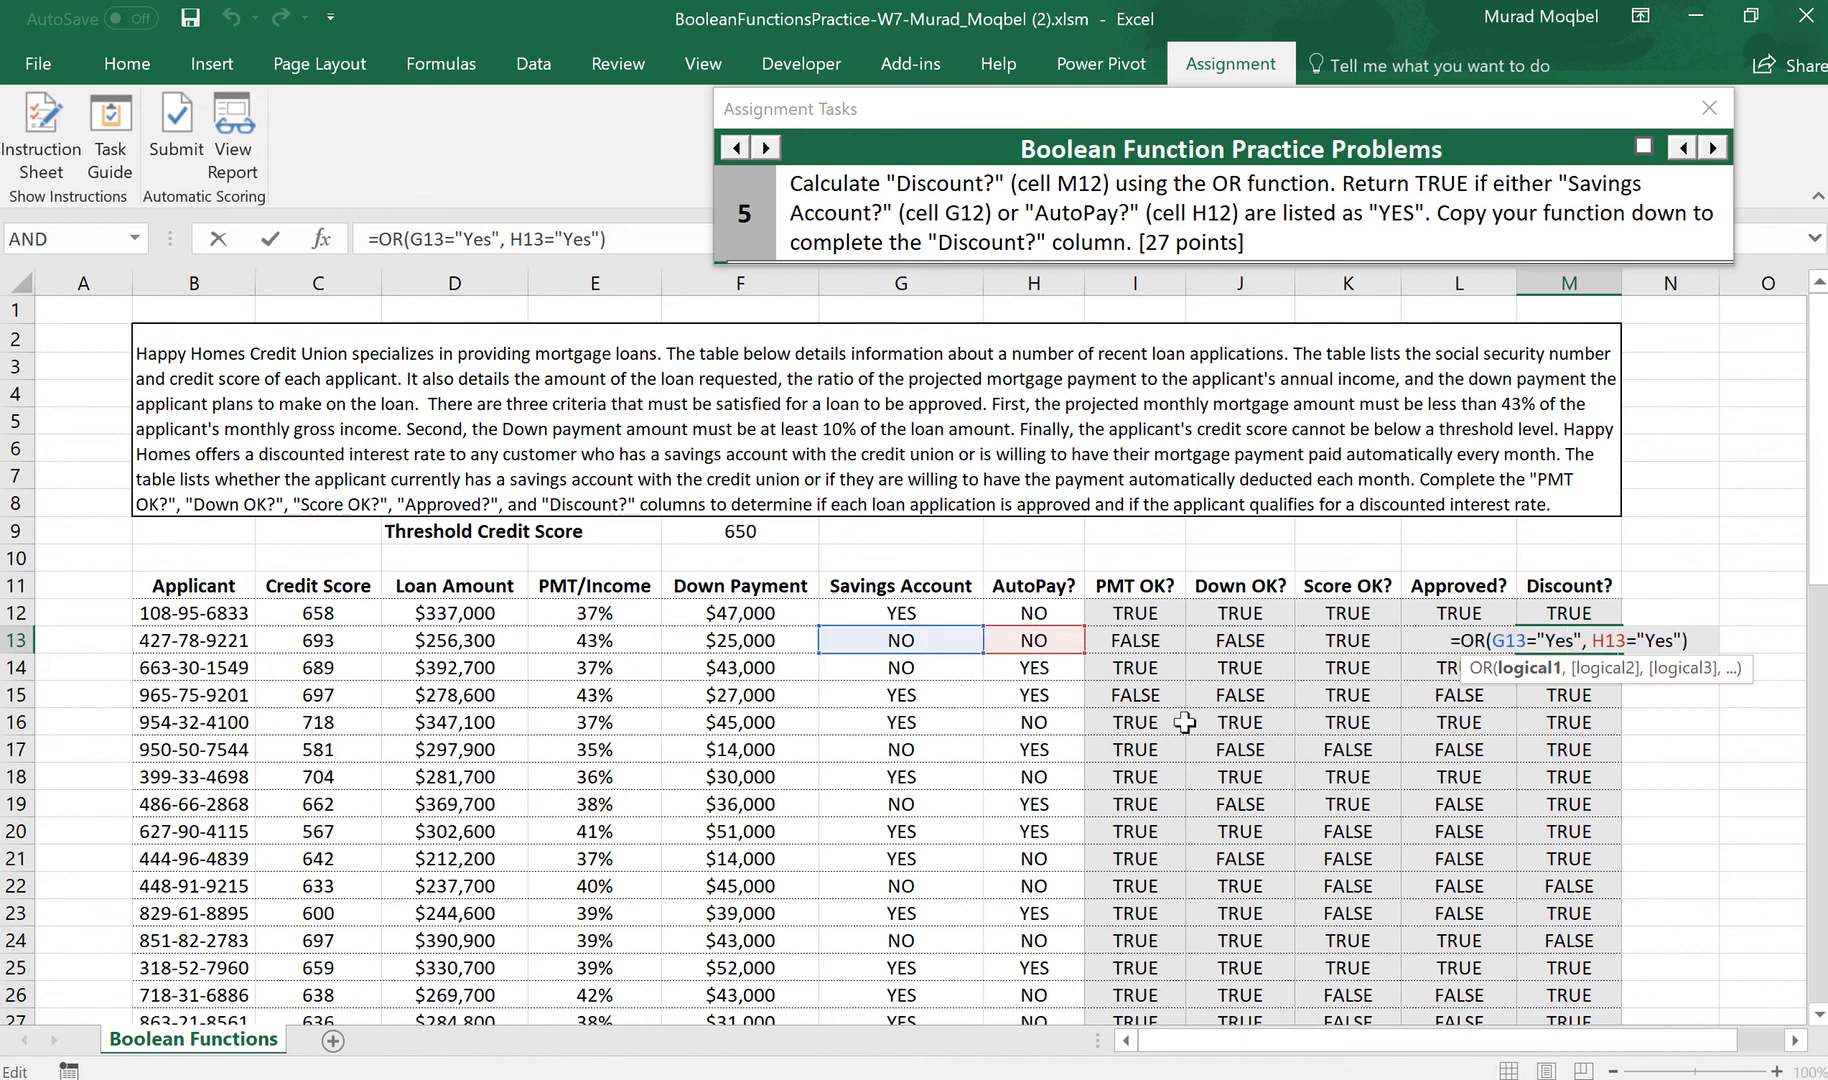
key(Return)
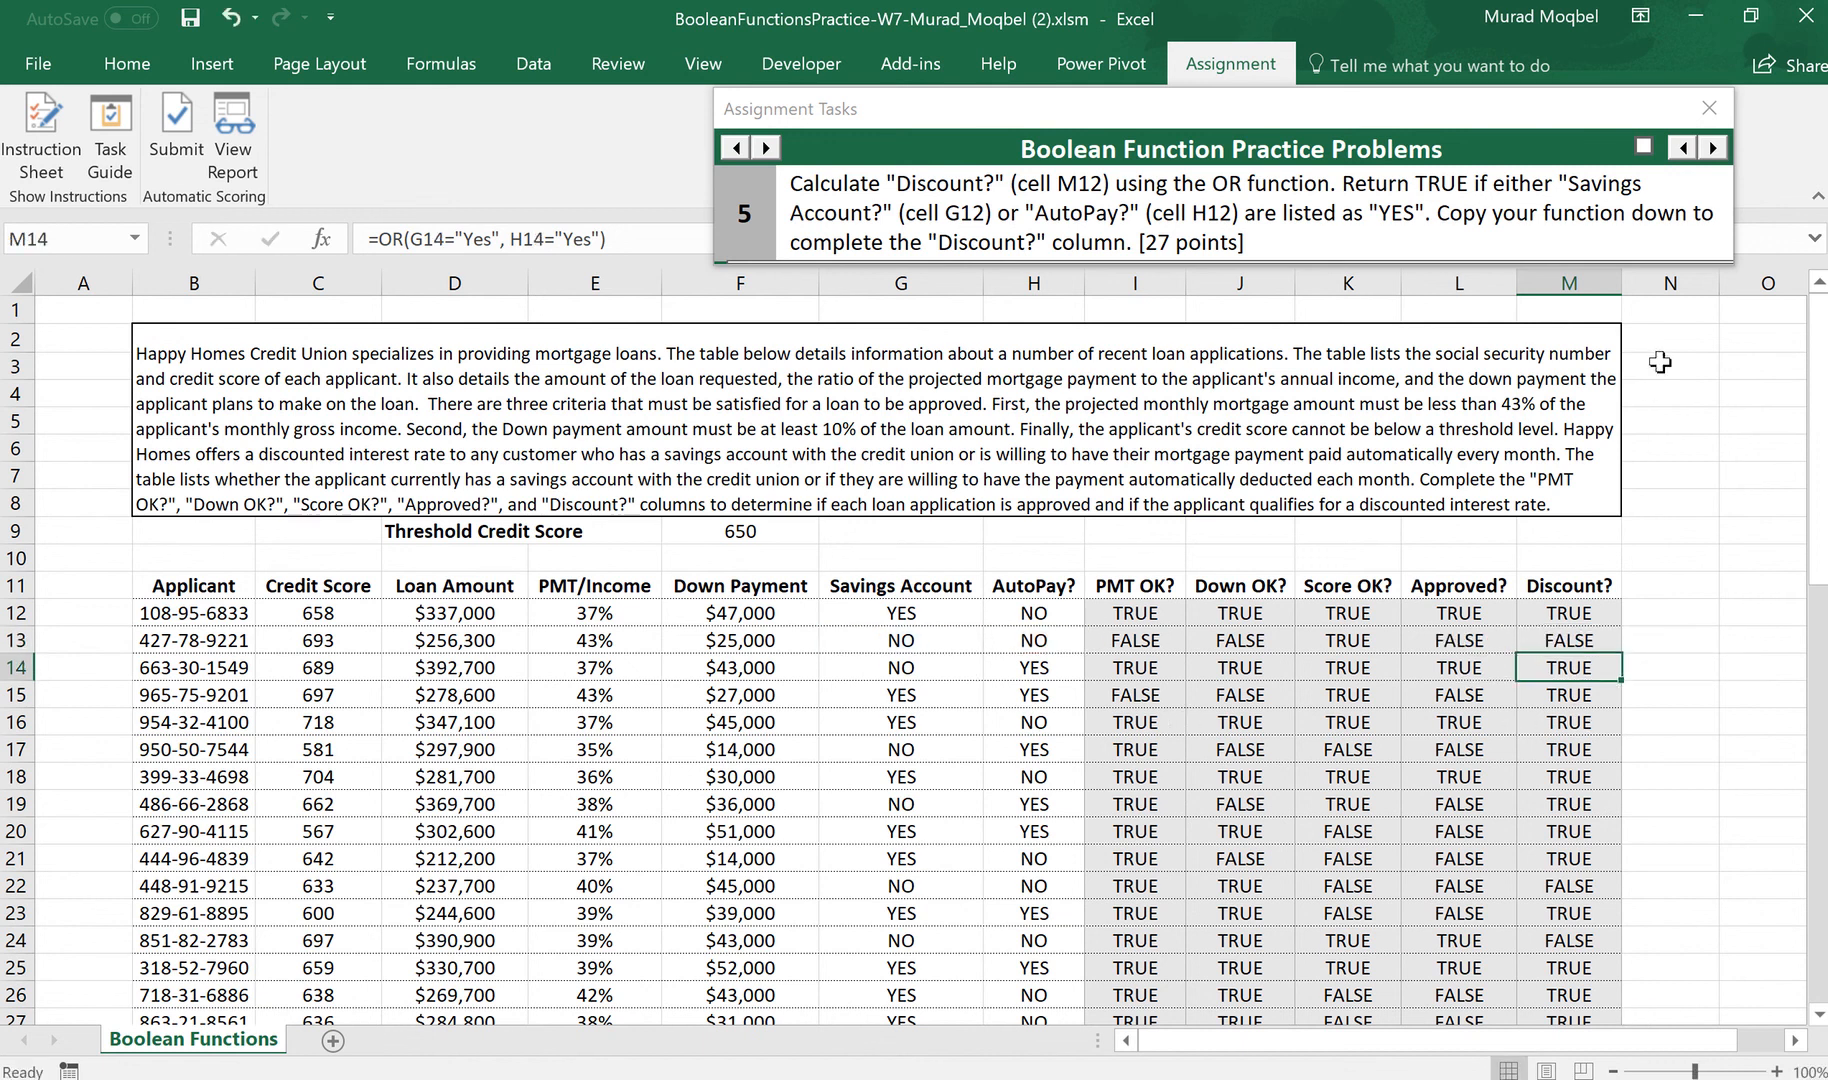
Submit the completed assignment for scoring under the current user, showing grading results without recording the score
click(1715, 148)
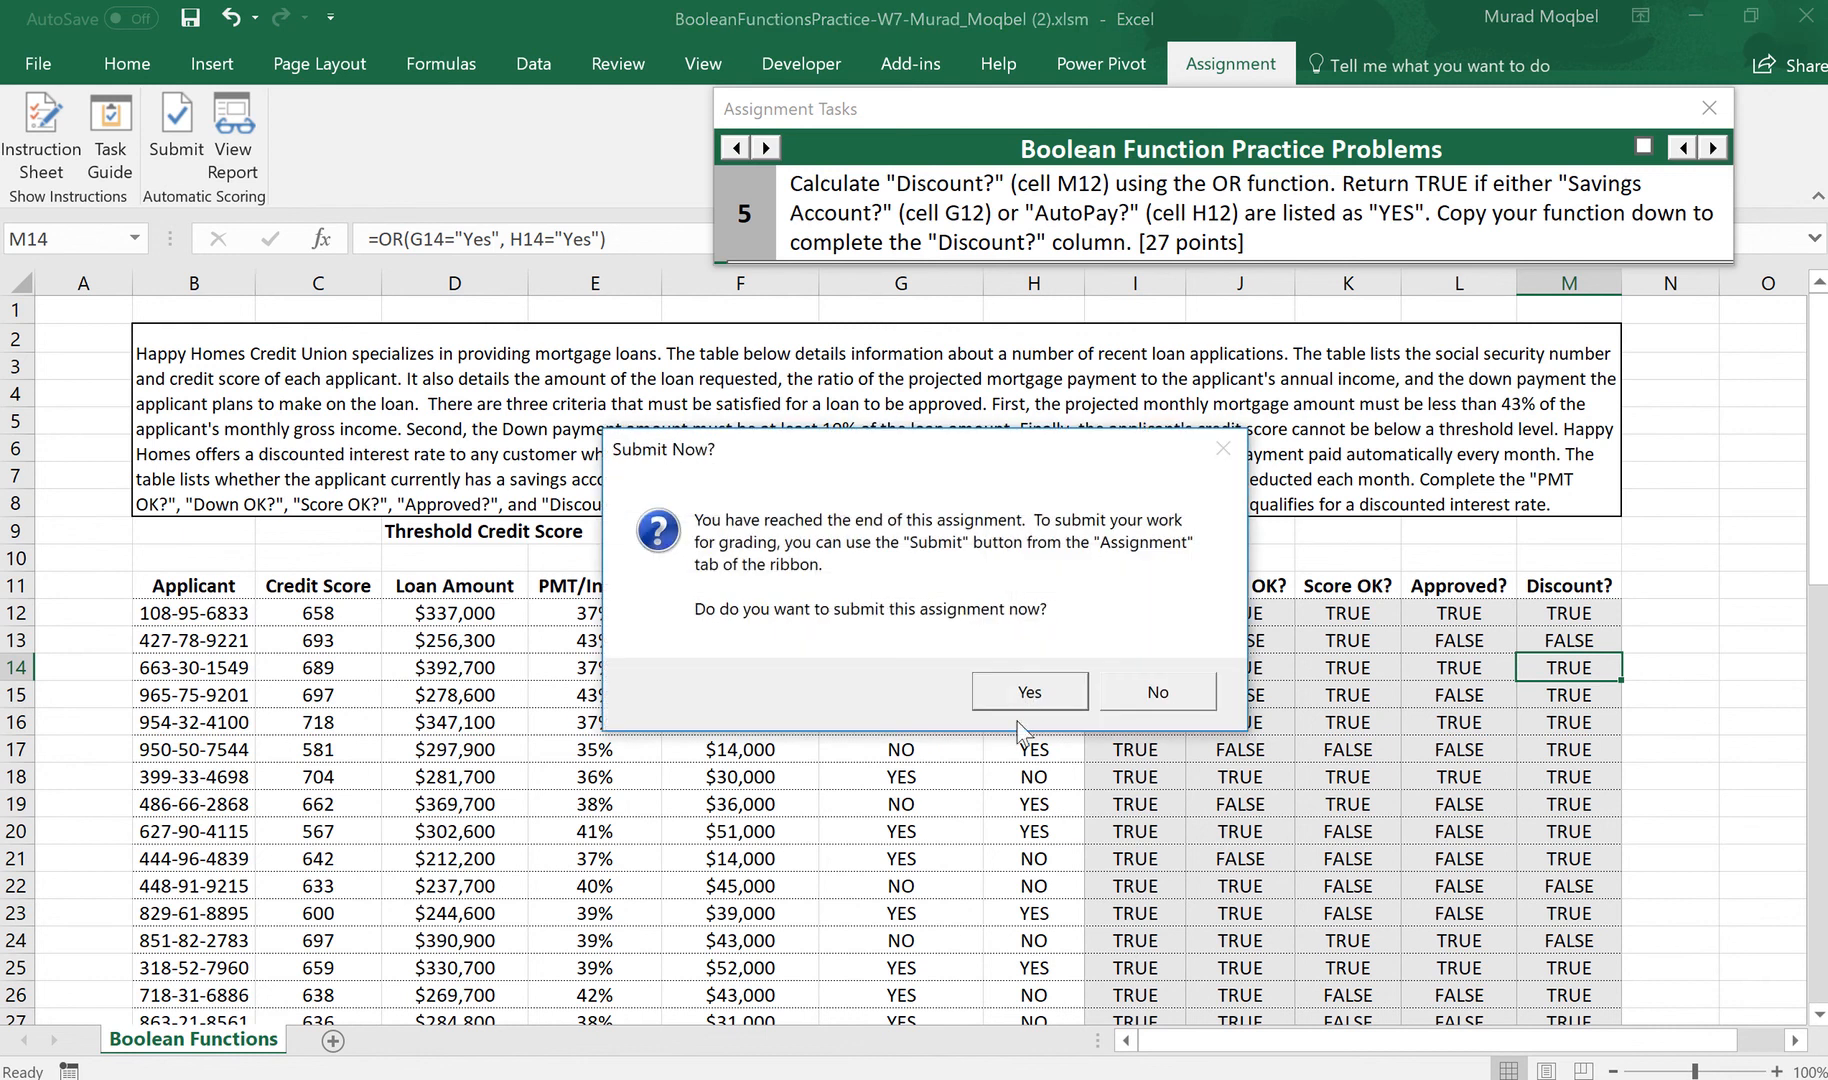
click(1027, 697)
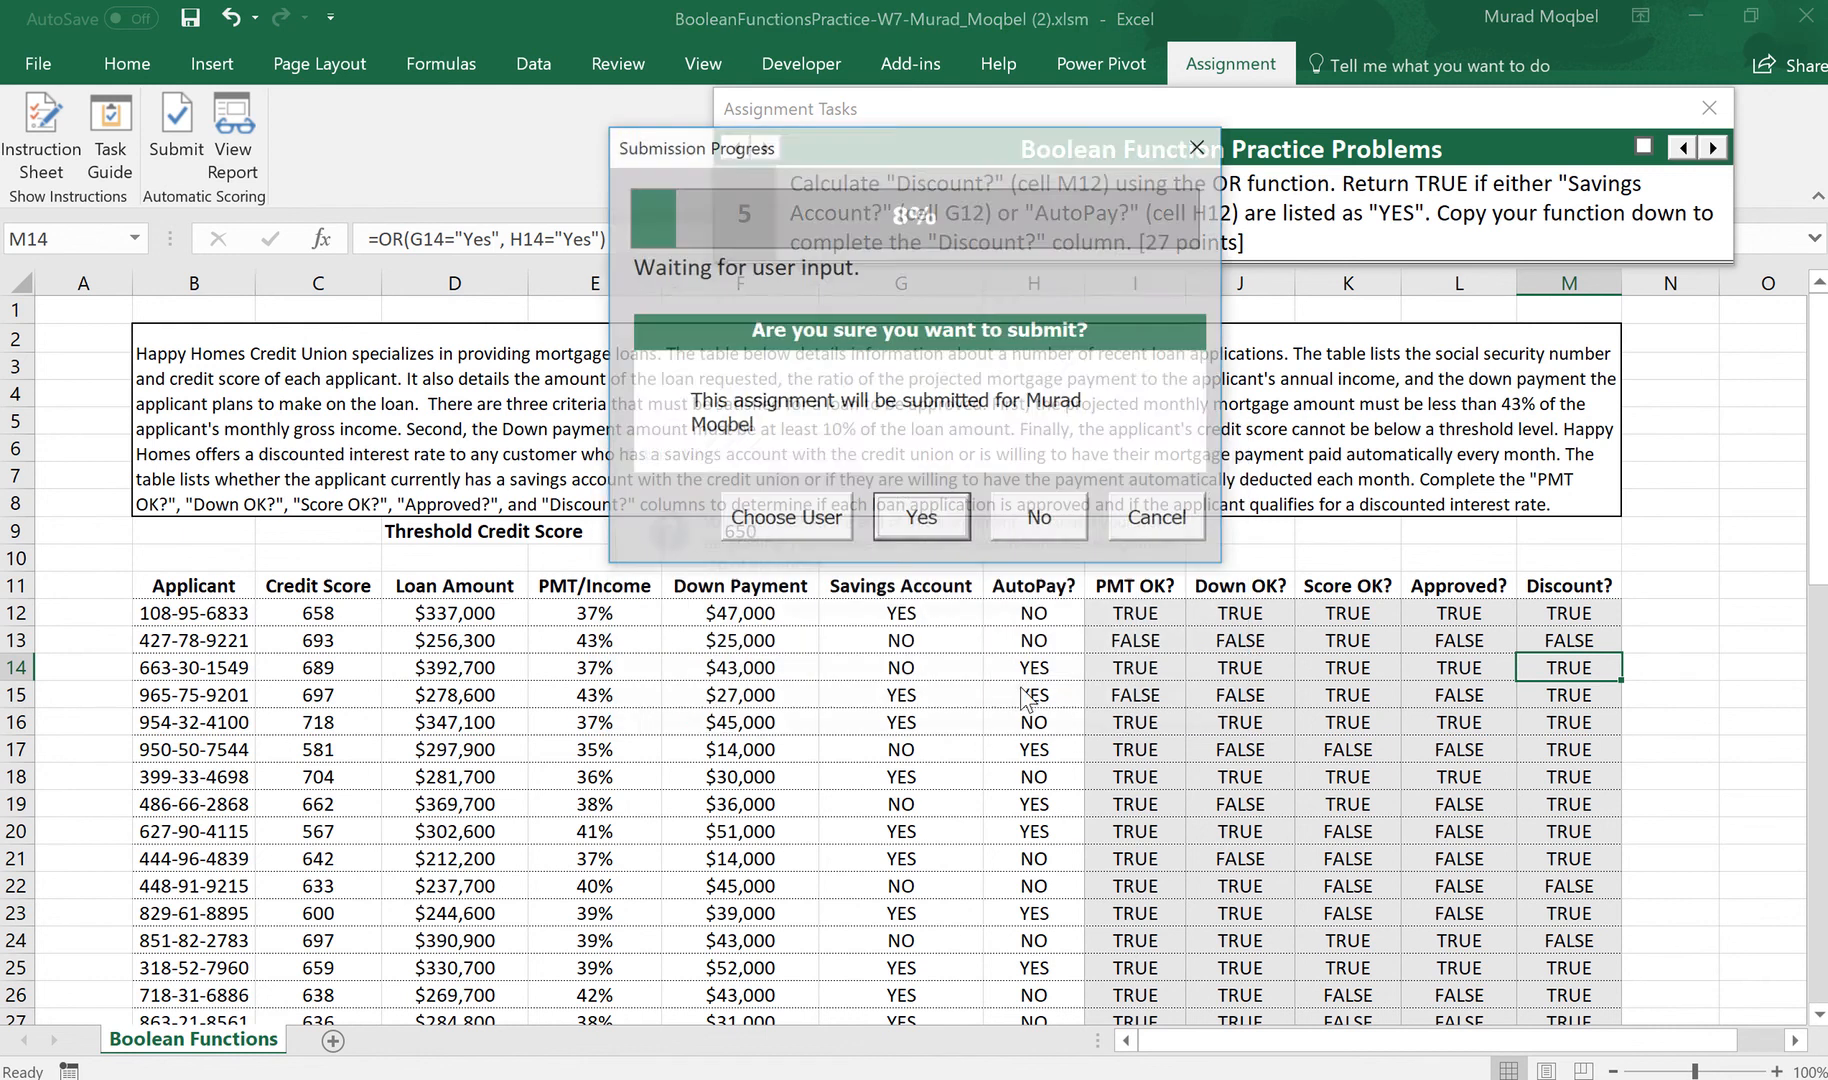
click(935, 520)
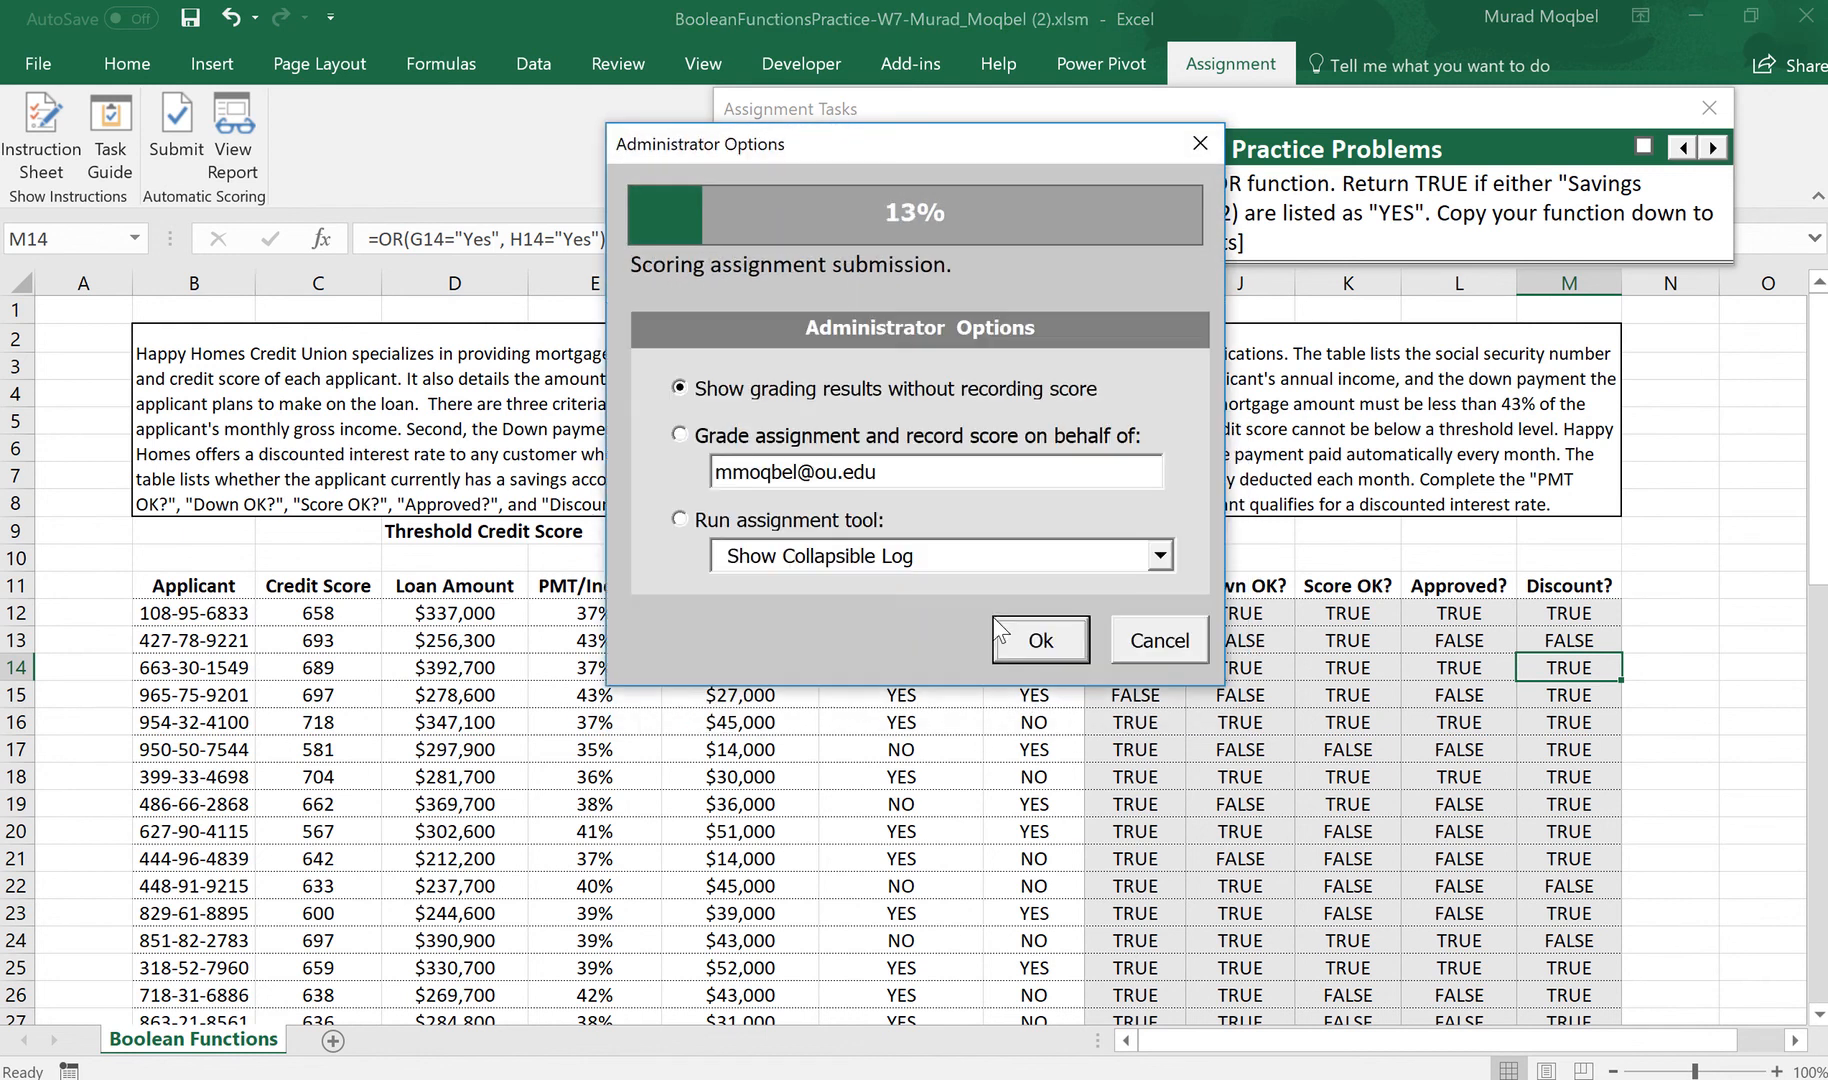
click(1045, 641)
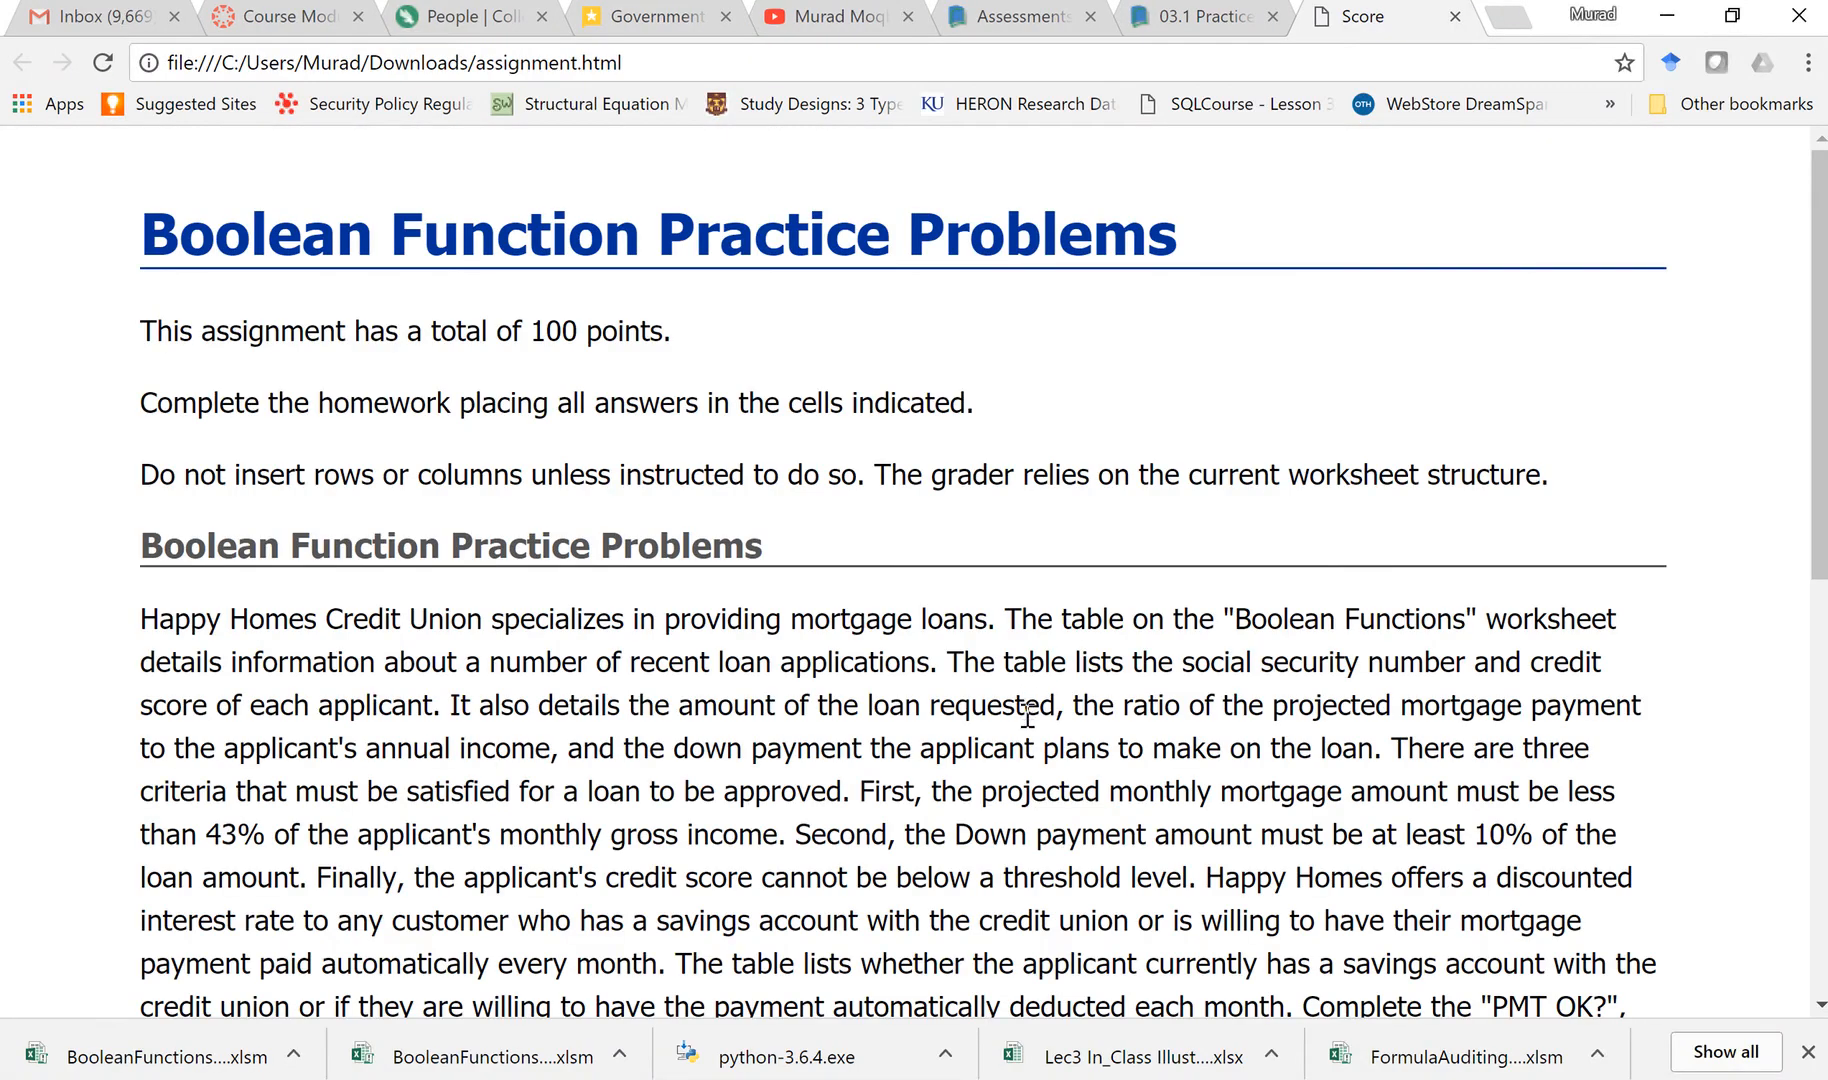
Review the points for each task and the overall assignment grade in the score report
scroll(1020, 700, down, 9)
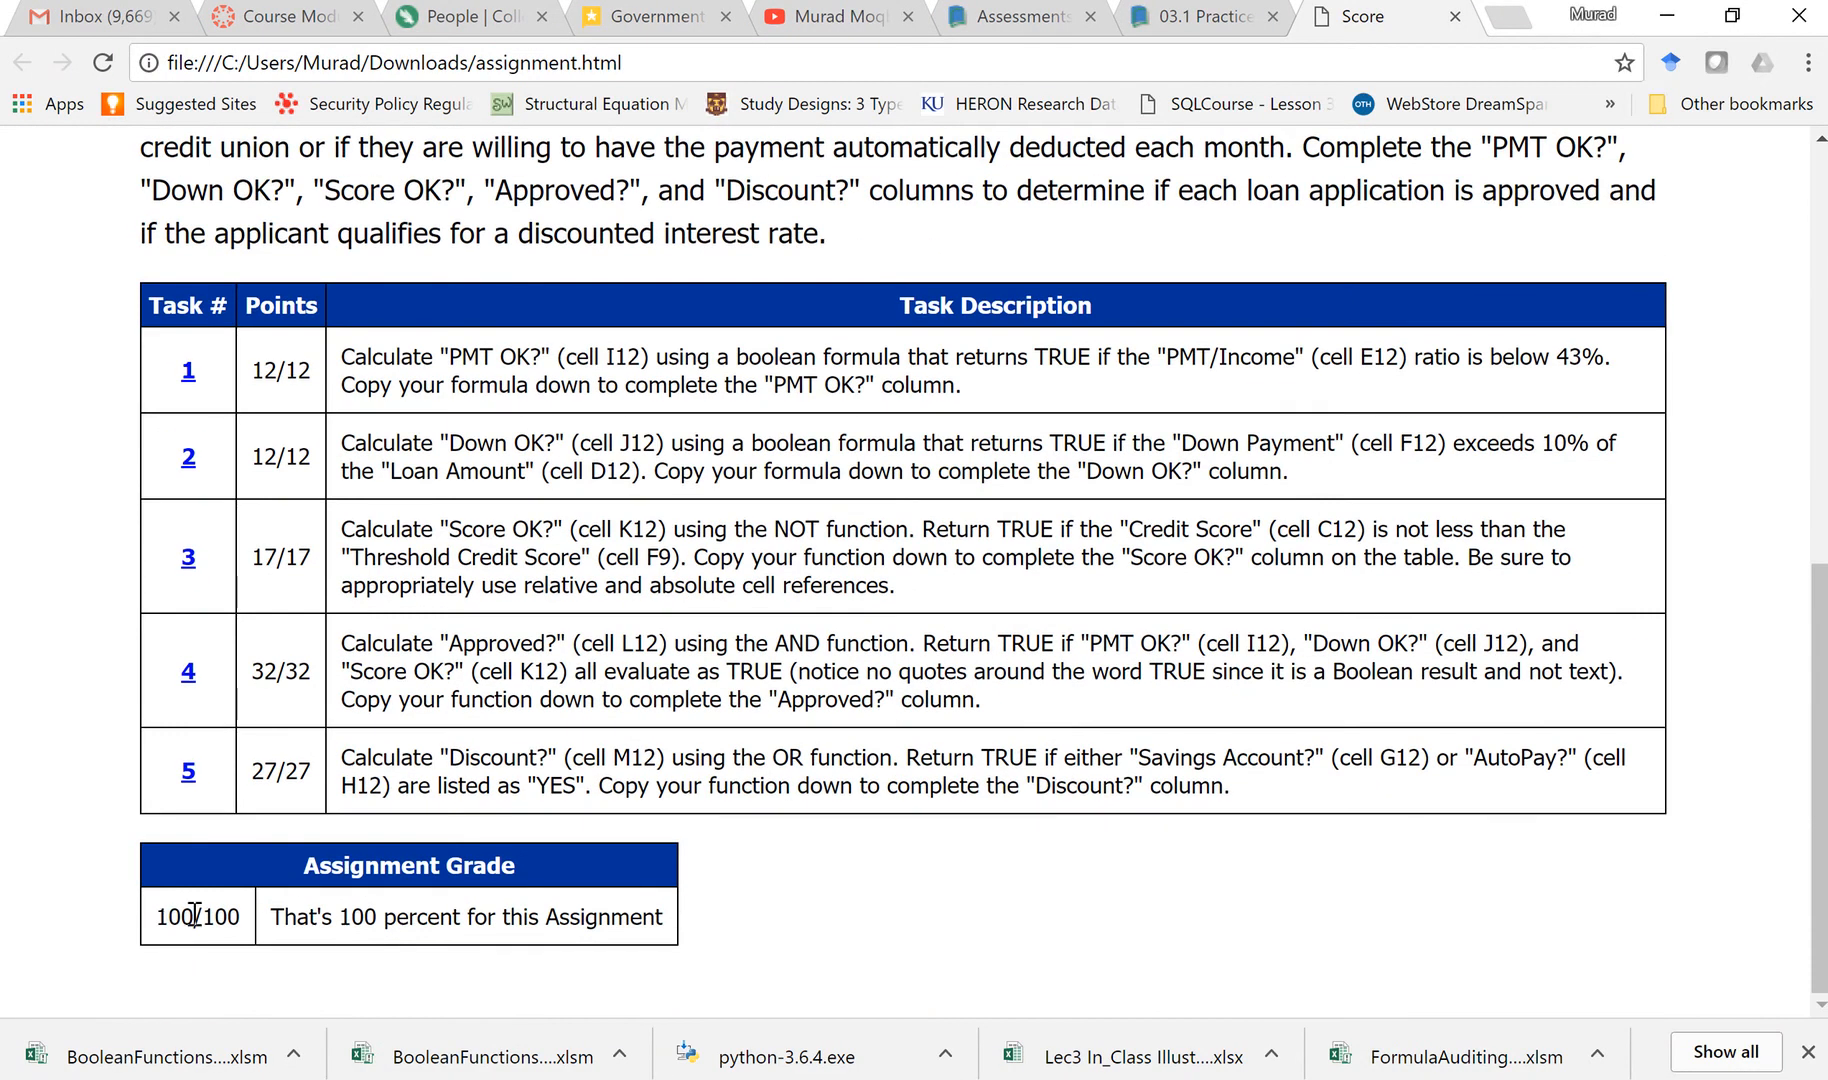
drag(195, 918, 160, 905)
click(1421, 447)
mouse_move(1478, 1)
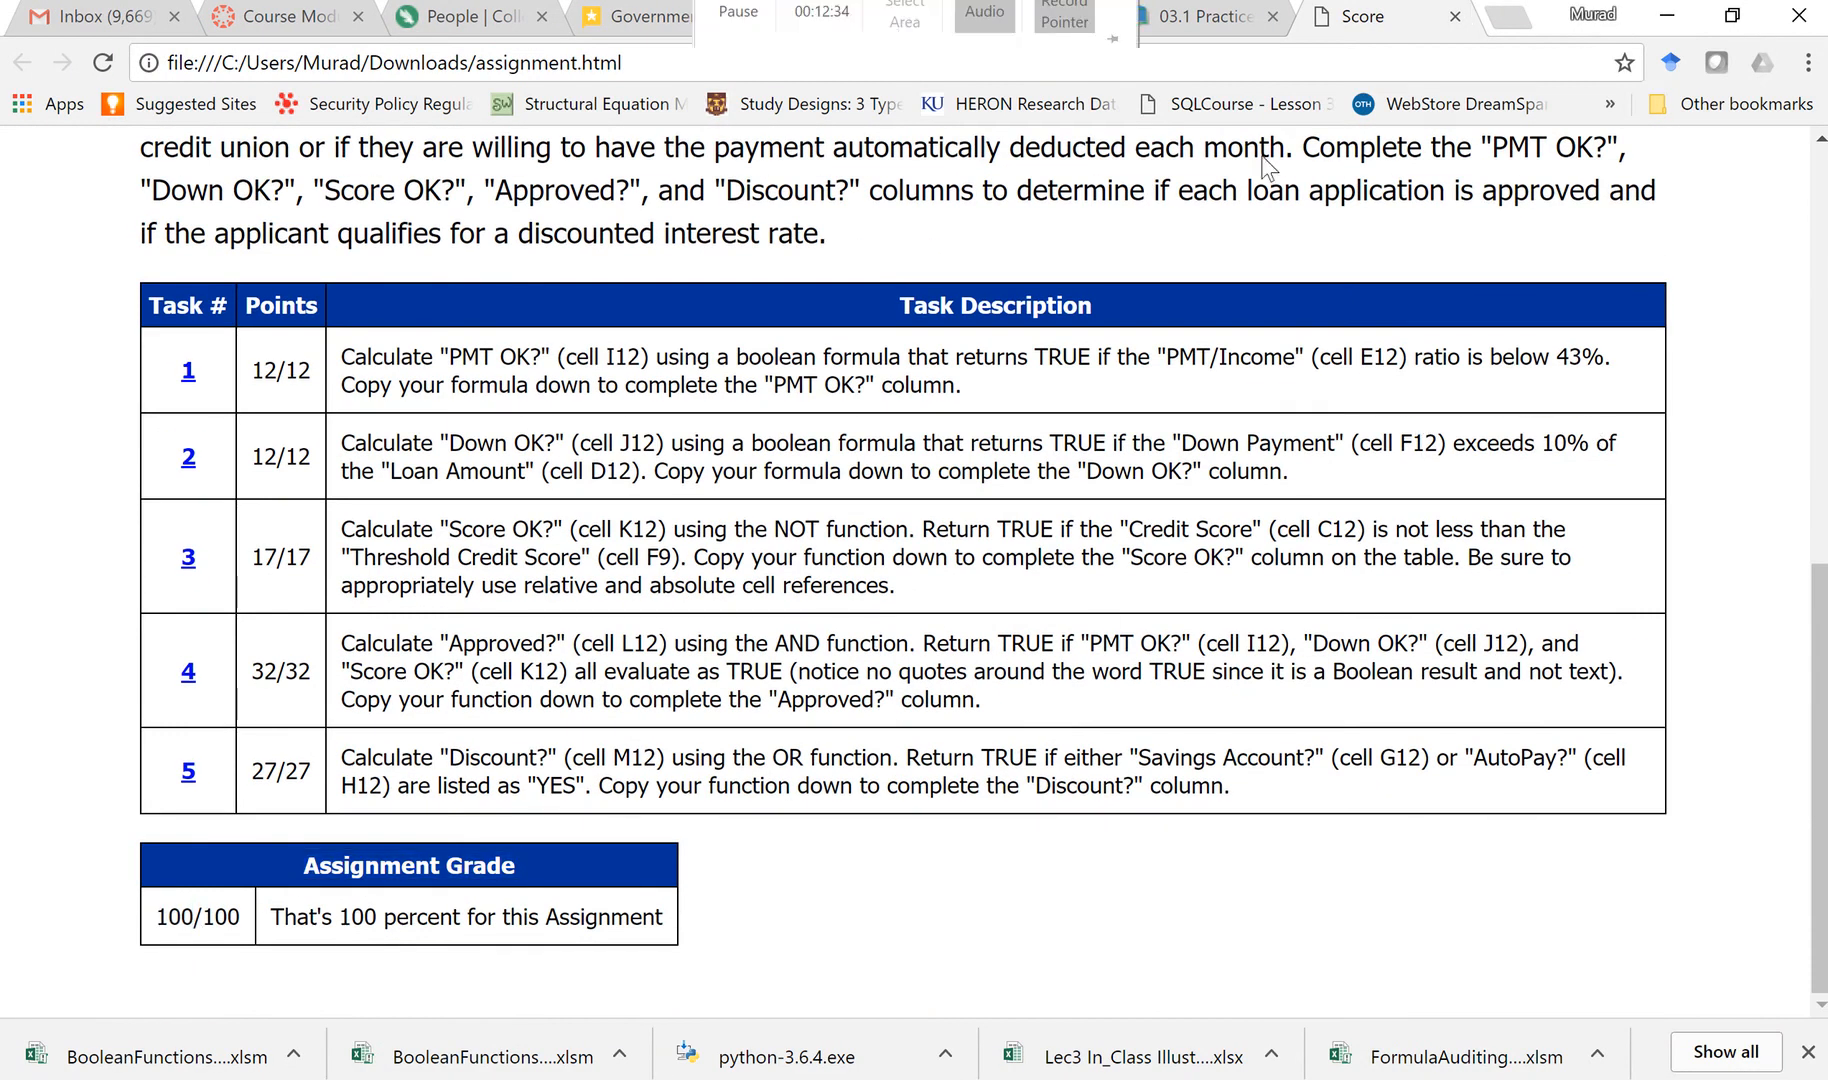